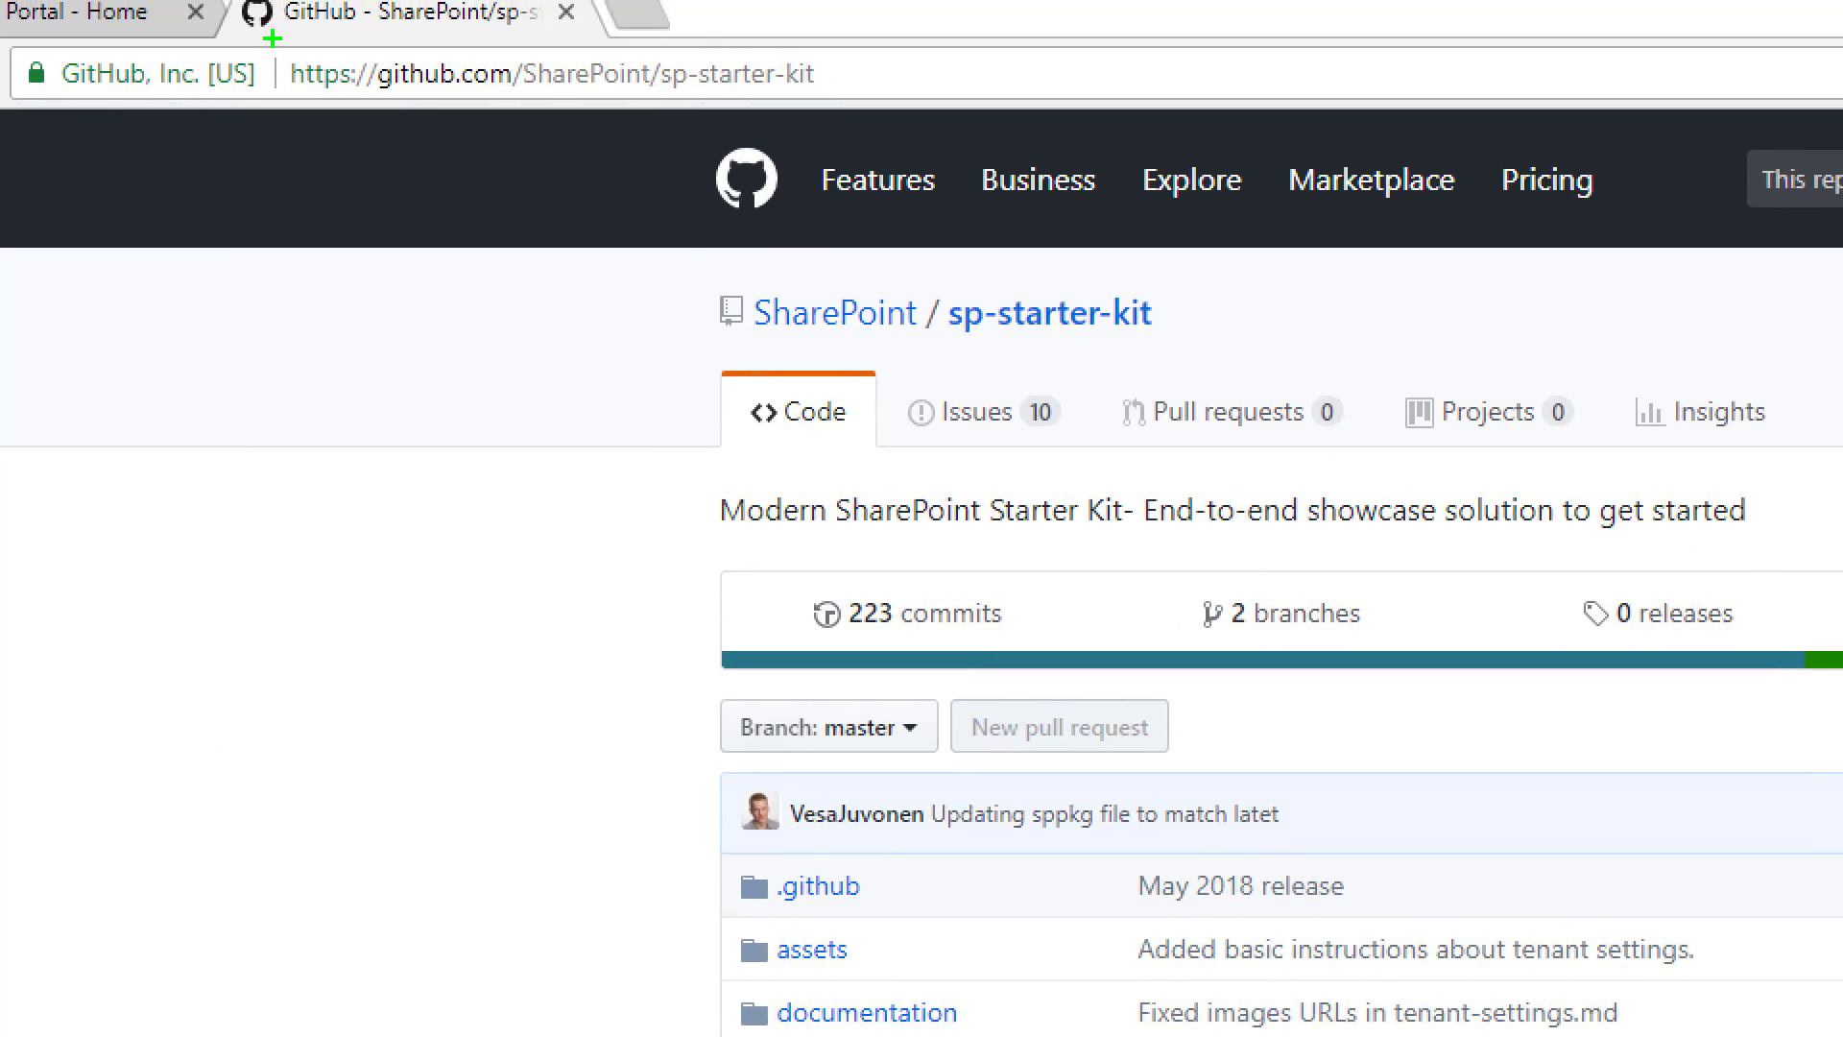
# Scroll the sp-starter-kit README past the screenshot and Objectives to the Getting started deployment steps.
pyautogui.moveTo(258, 31); pyautogui.dragTo(853, 125)
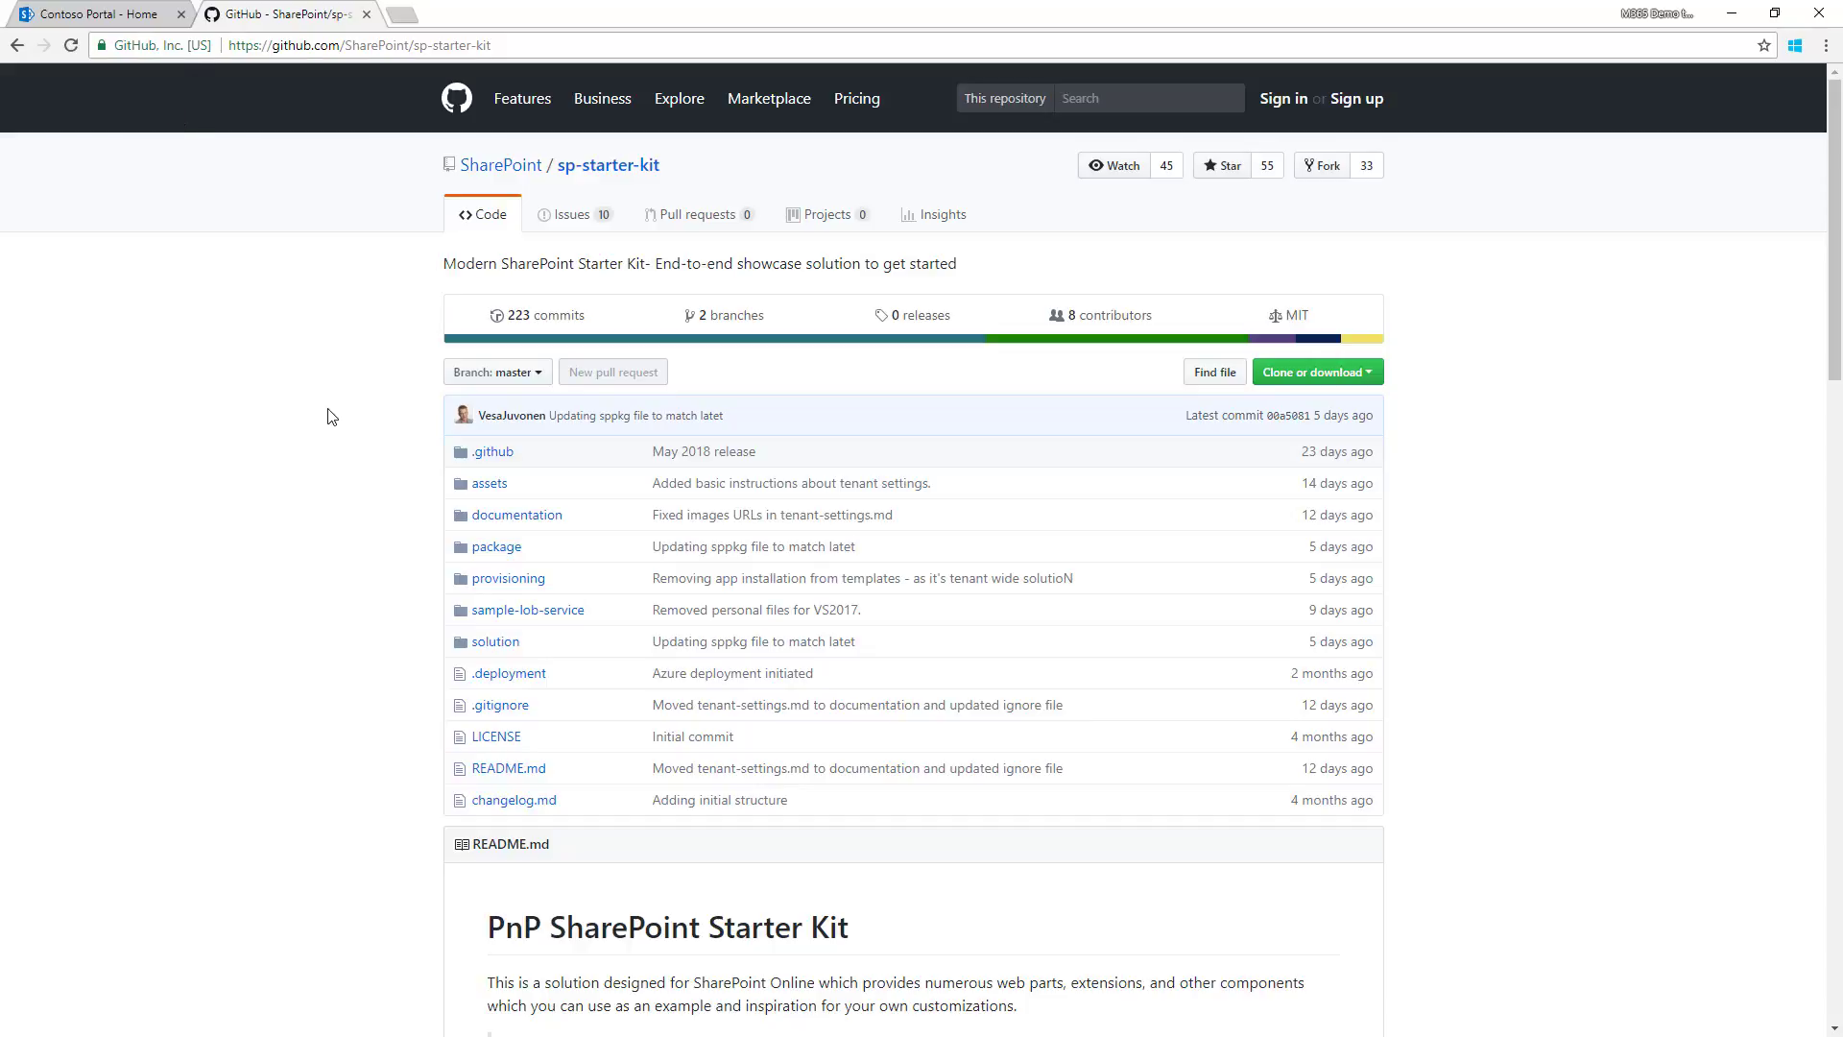
pyautogui.scroll(-1, 327, 416)
pyautogui.scroll(-8, 328, 417)
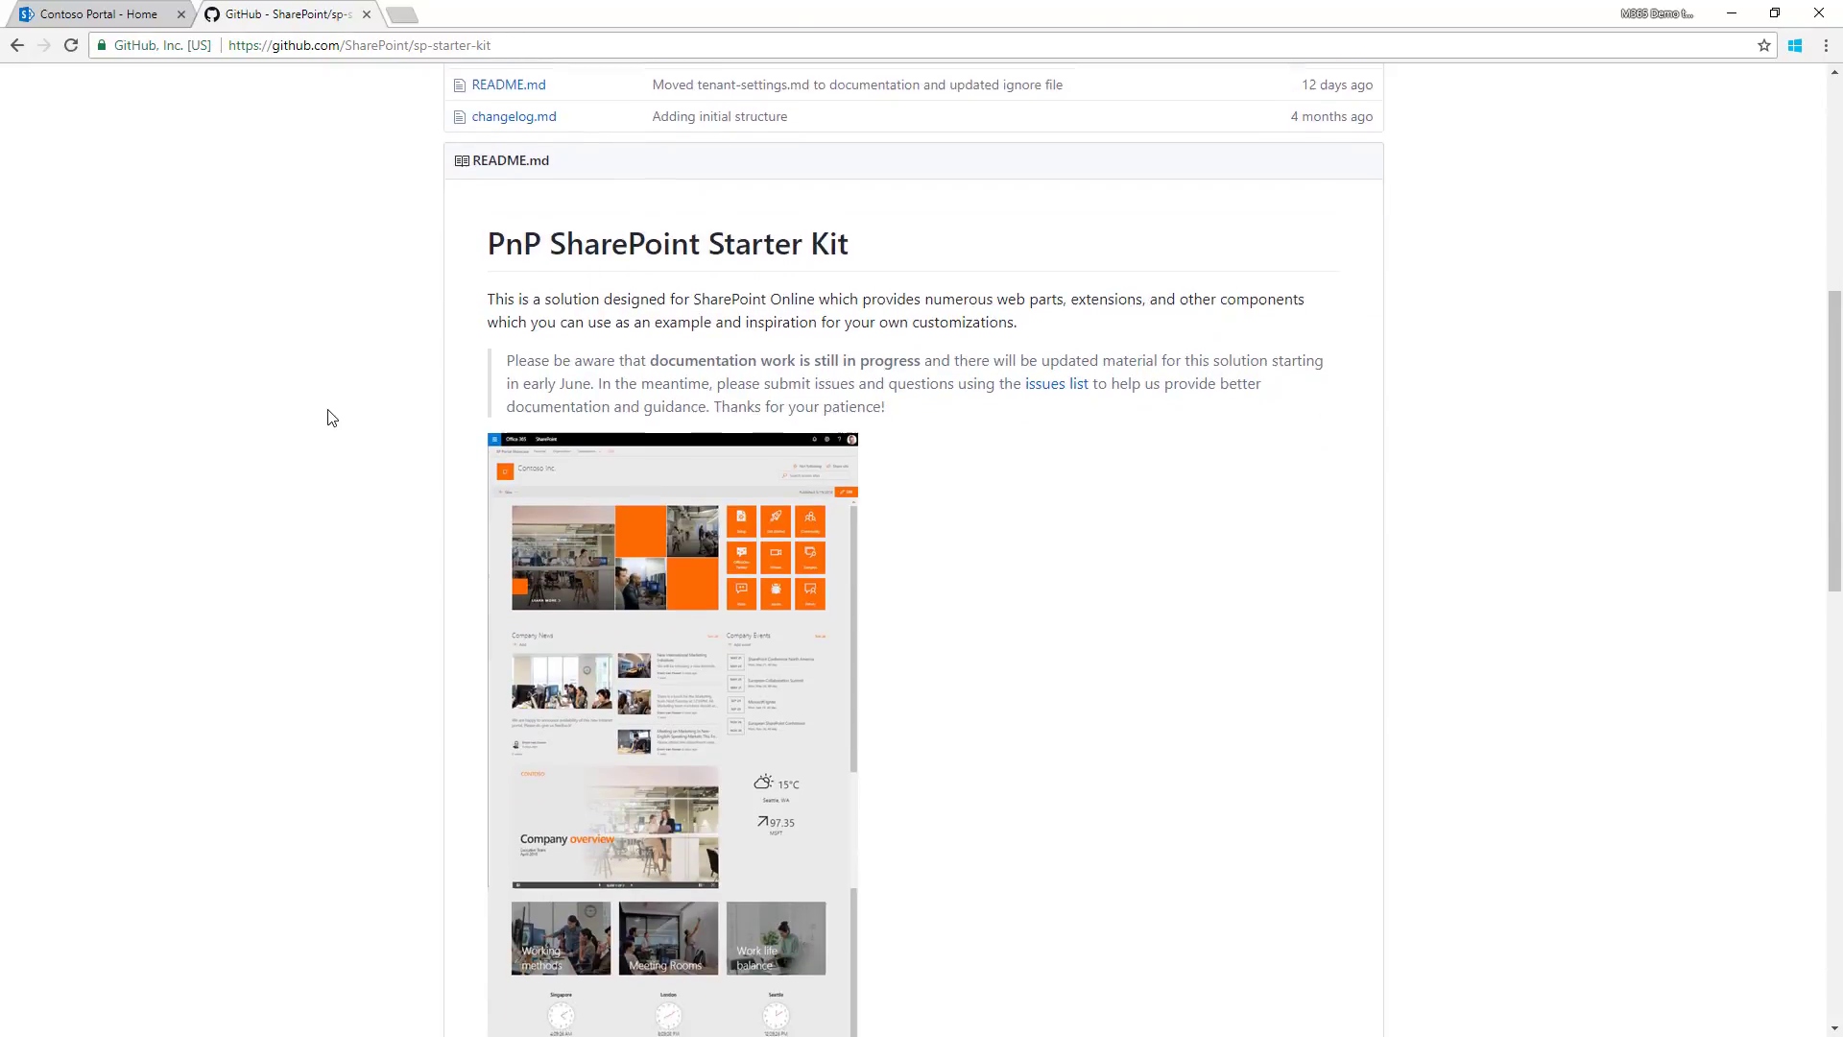
pyautogui.scroll(-2, 432, 452)
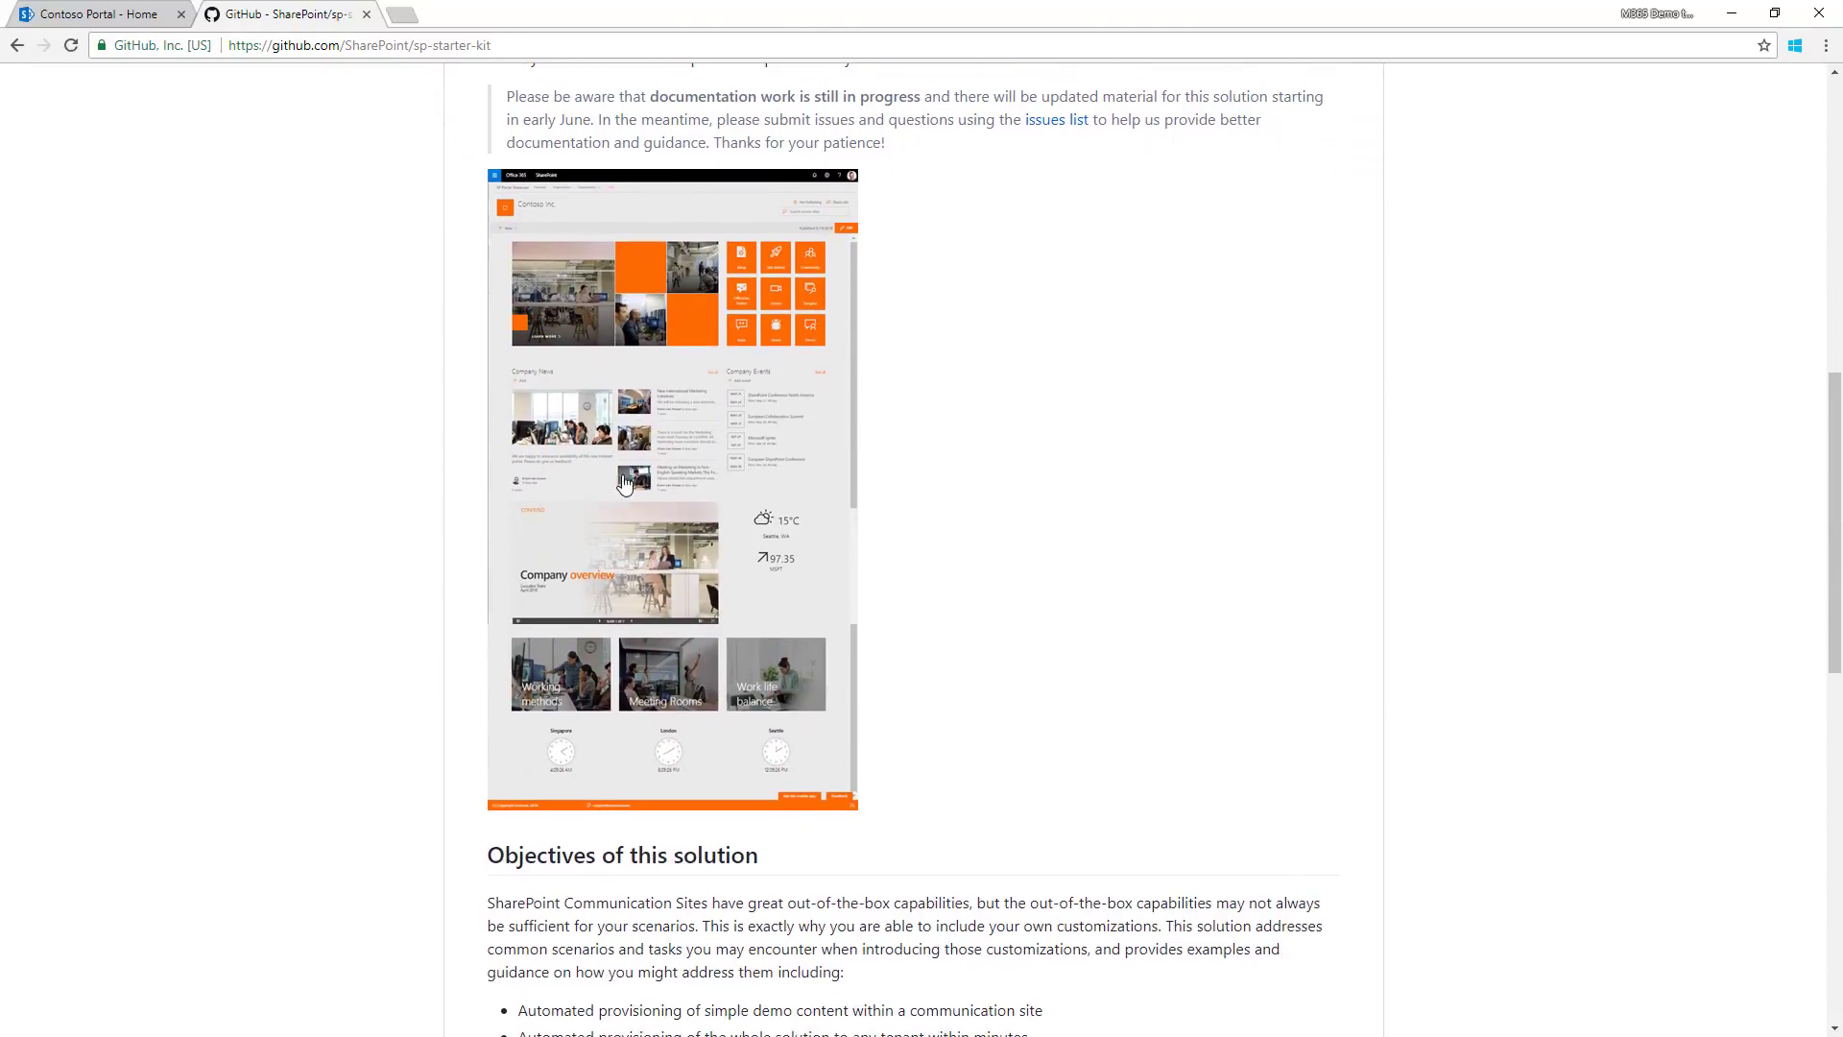
pyautogui.scroll(-2, 322, 587)
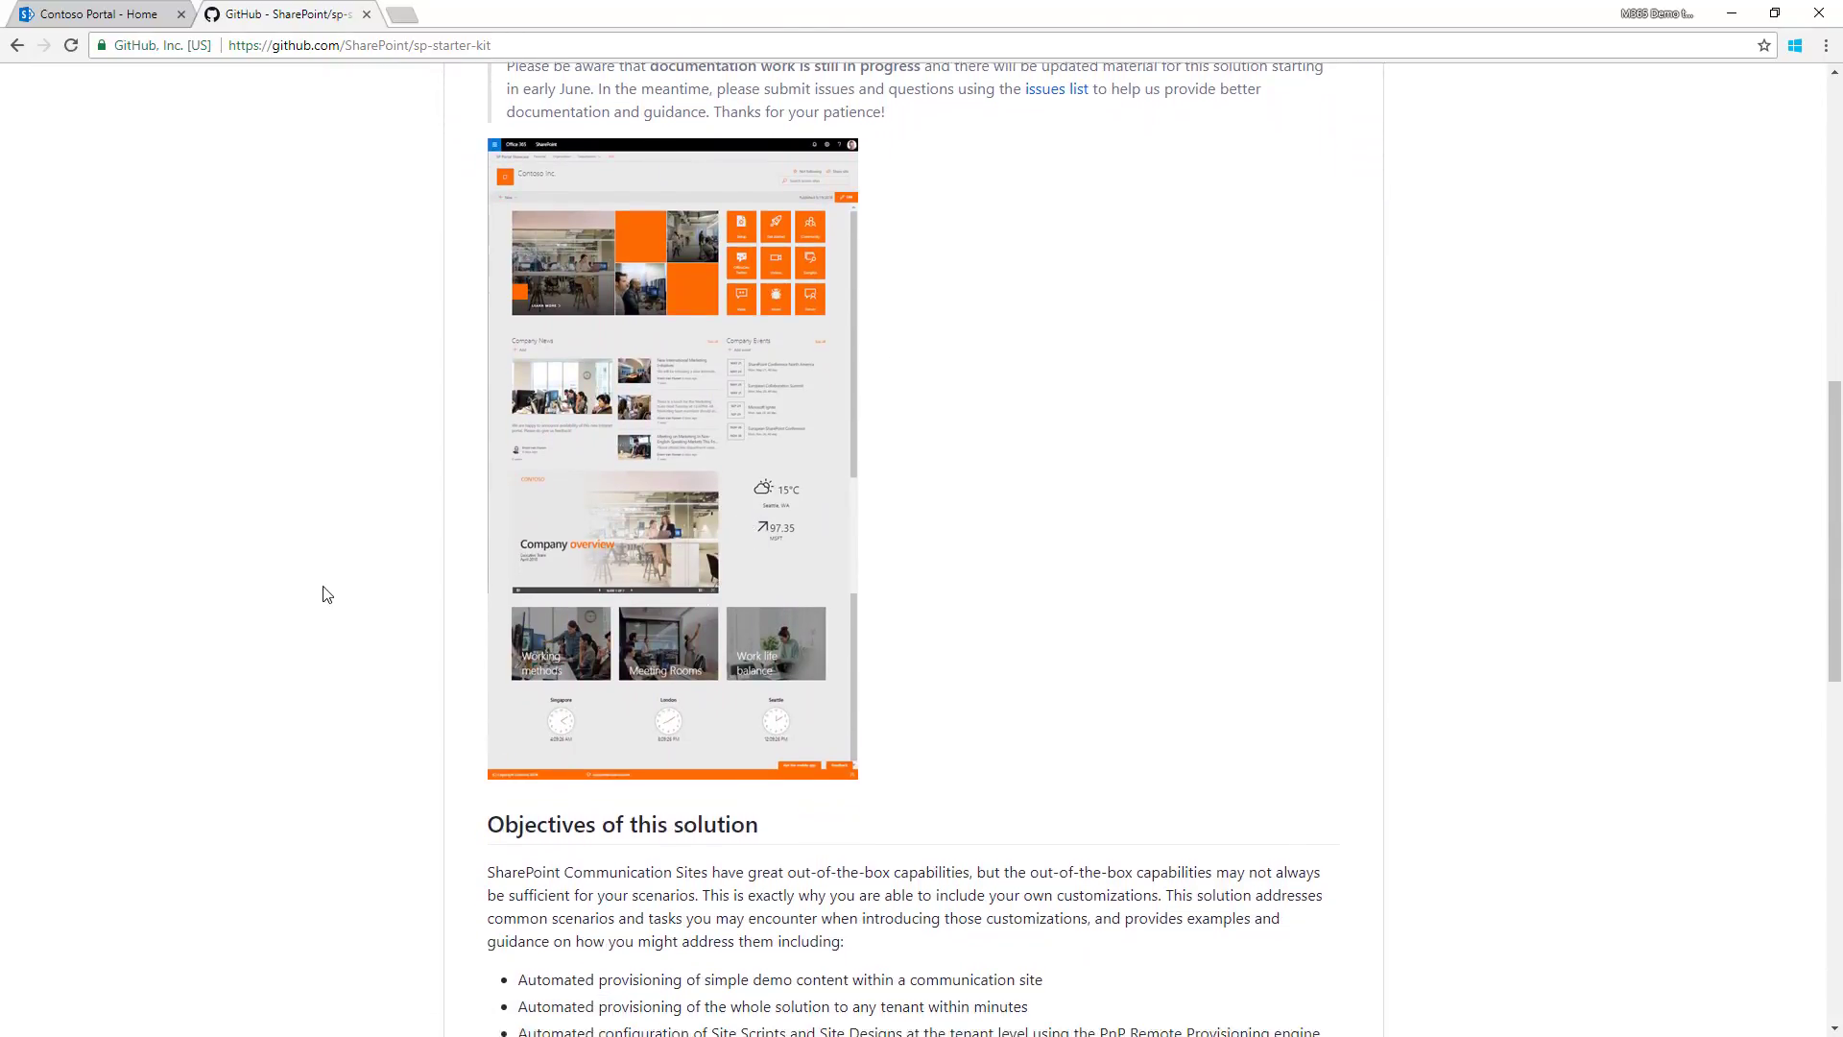
pyautogui.scroll(-4, 319, 586)
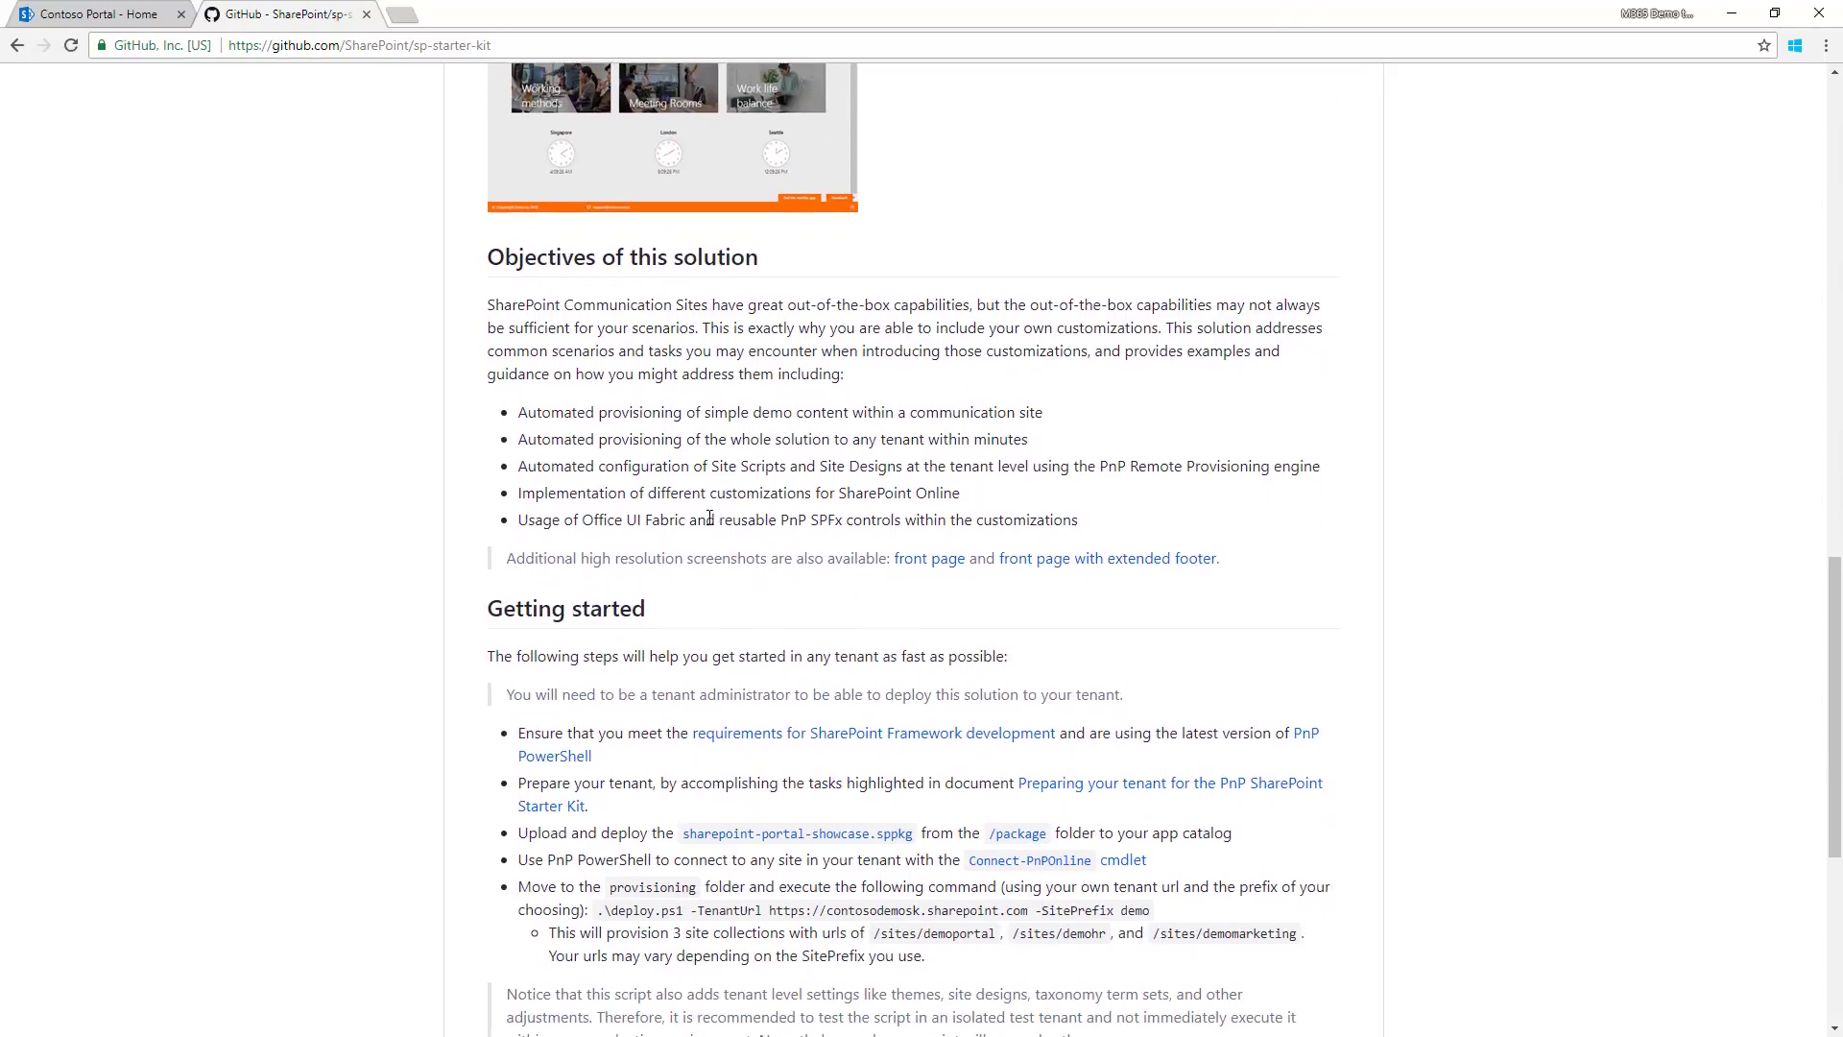
pyautogui.scroll(-2, 320, 588)
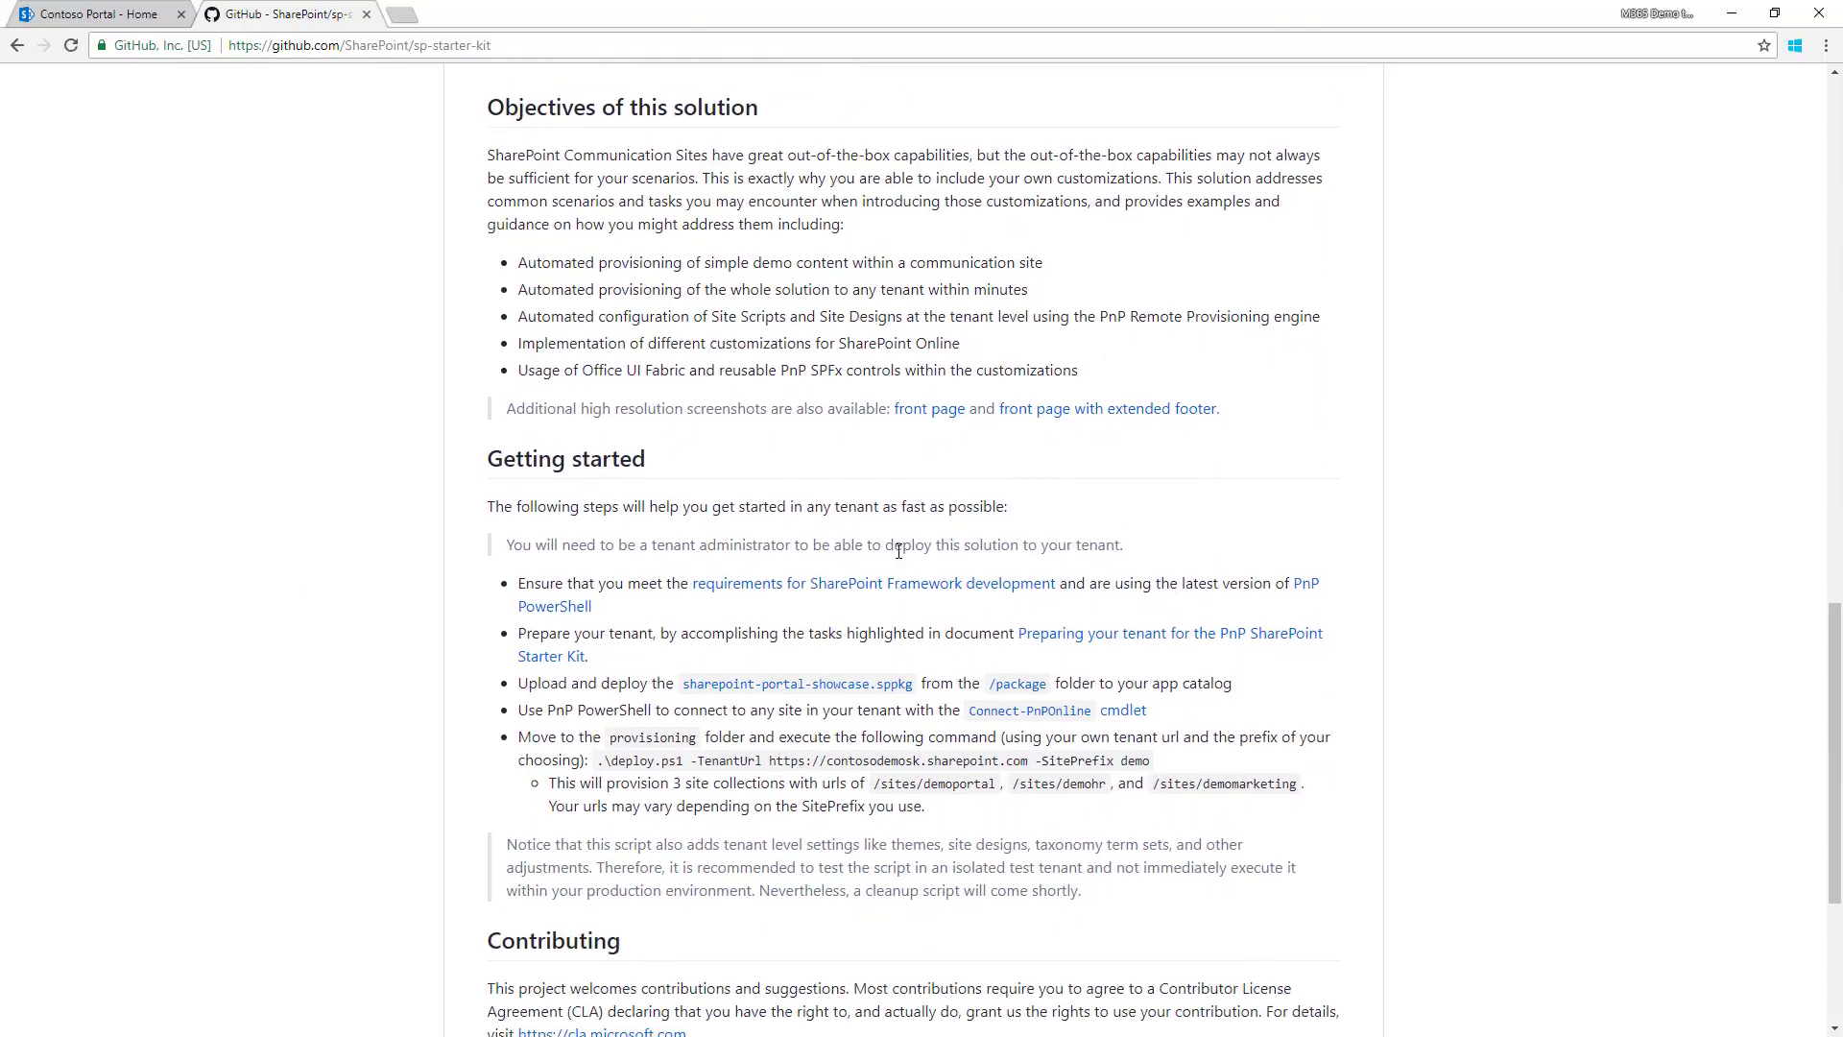
pyautogui.scroll(-1, 378, 560)
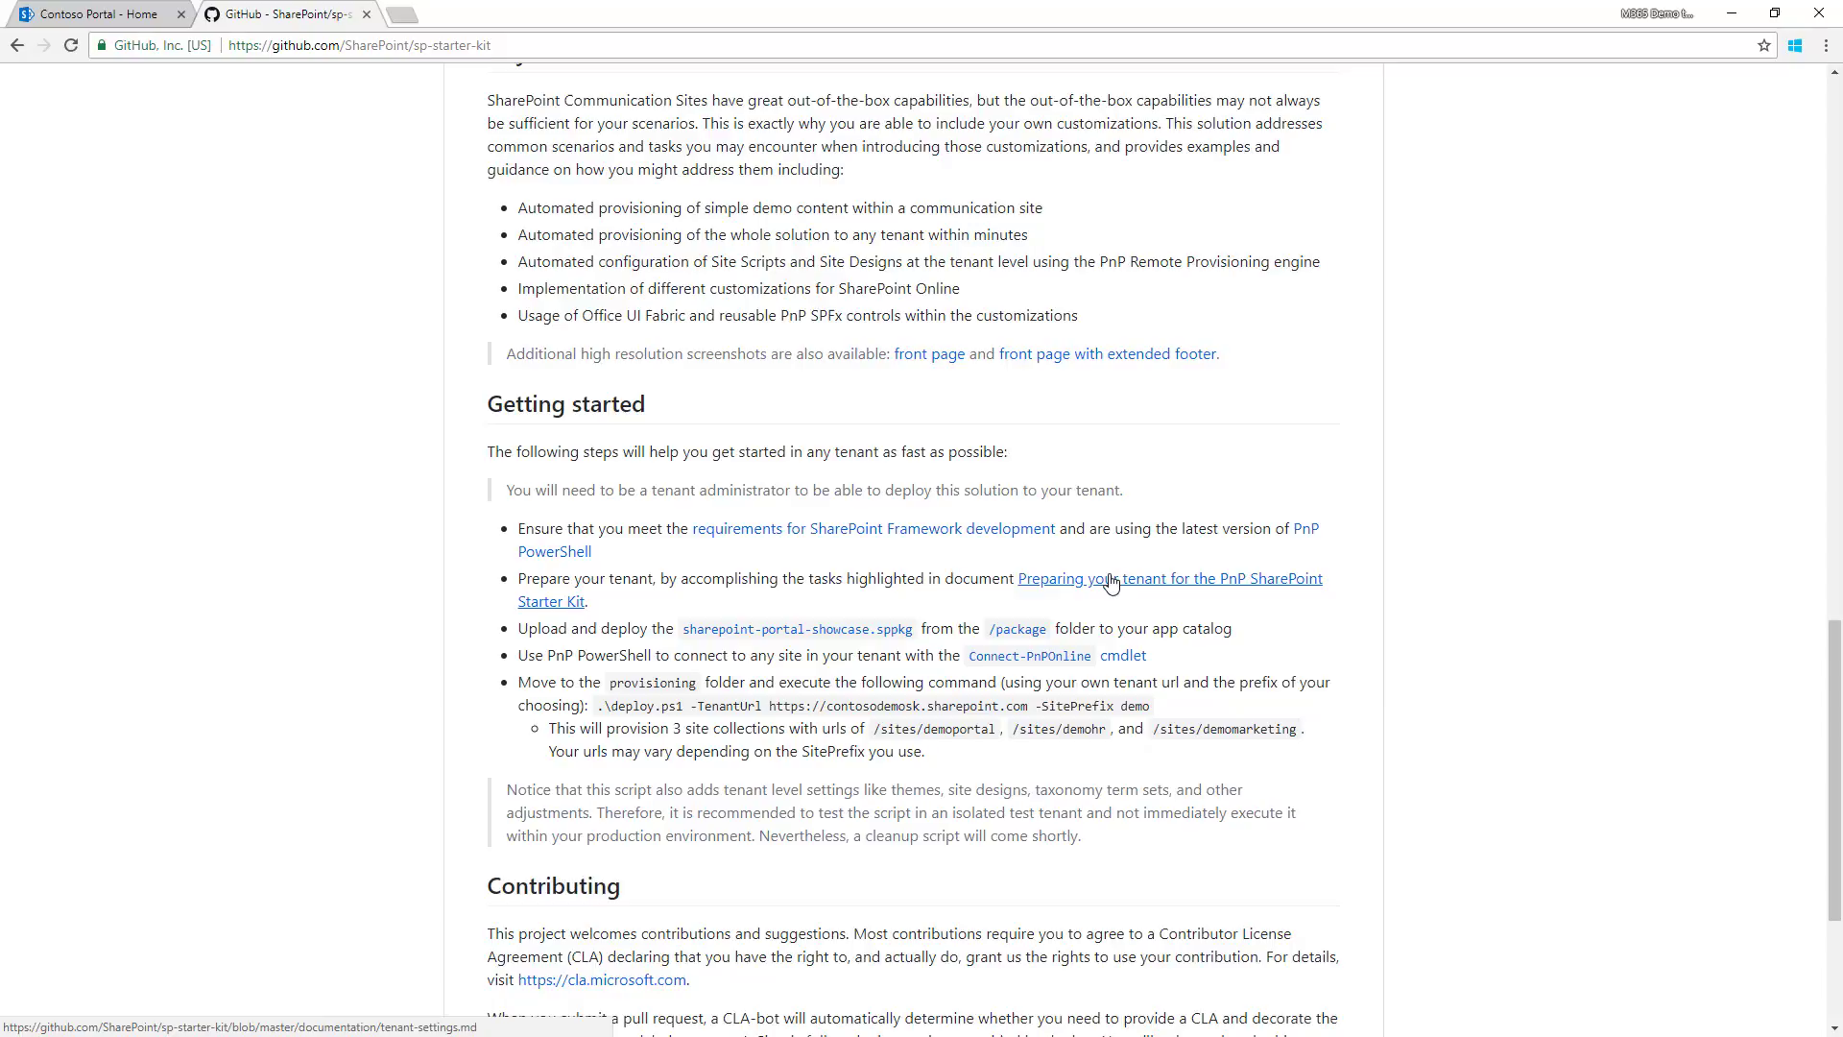
pyautogui.click(1110, 582)
pyautogui.scroll(-3, 277, 408)
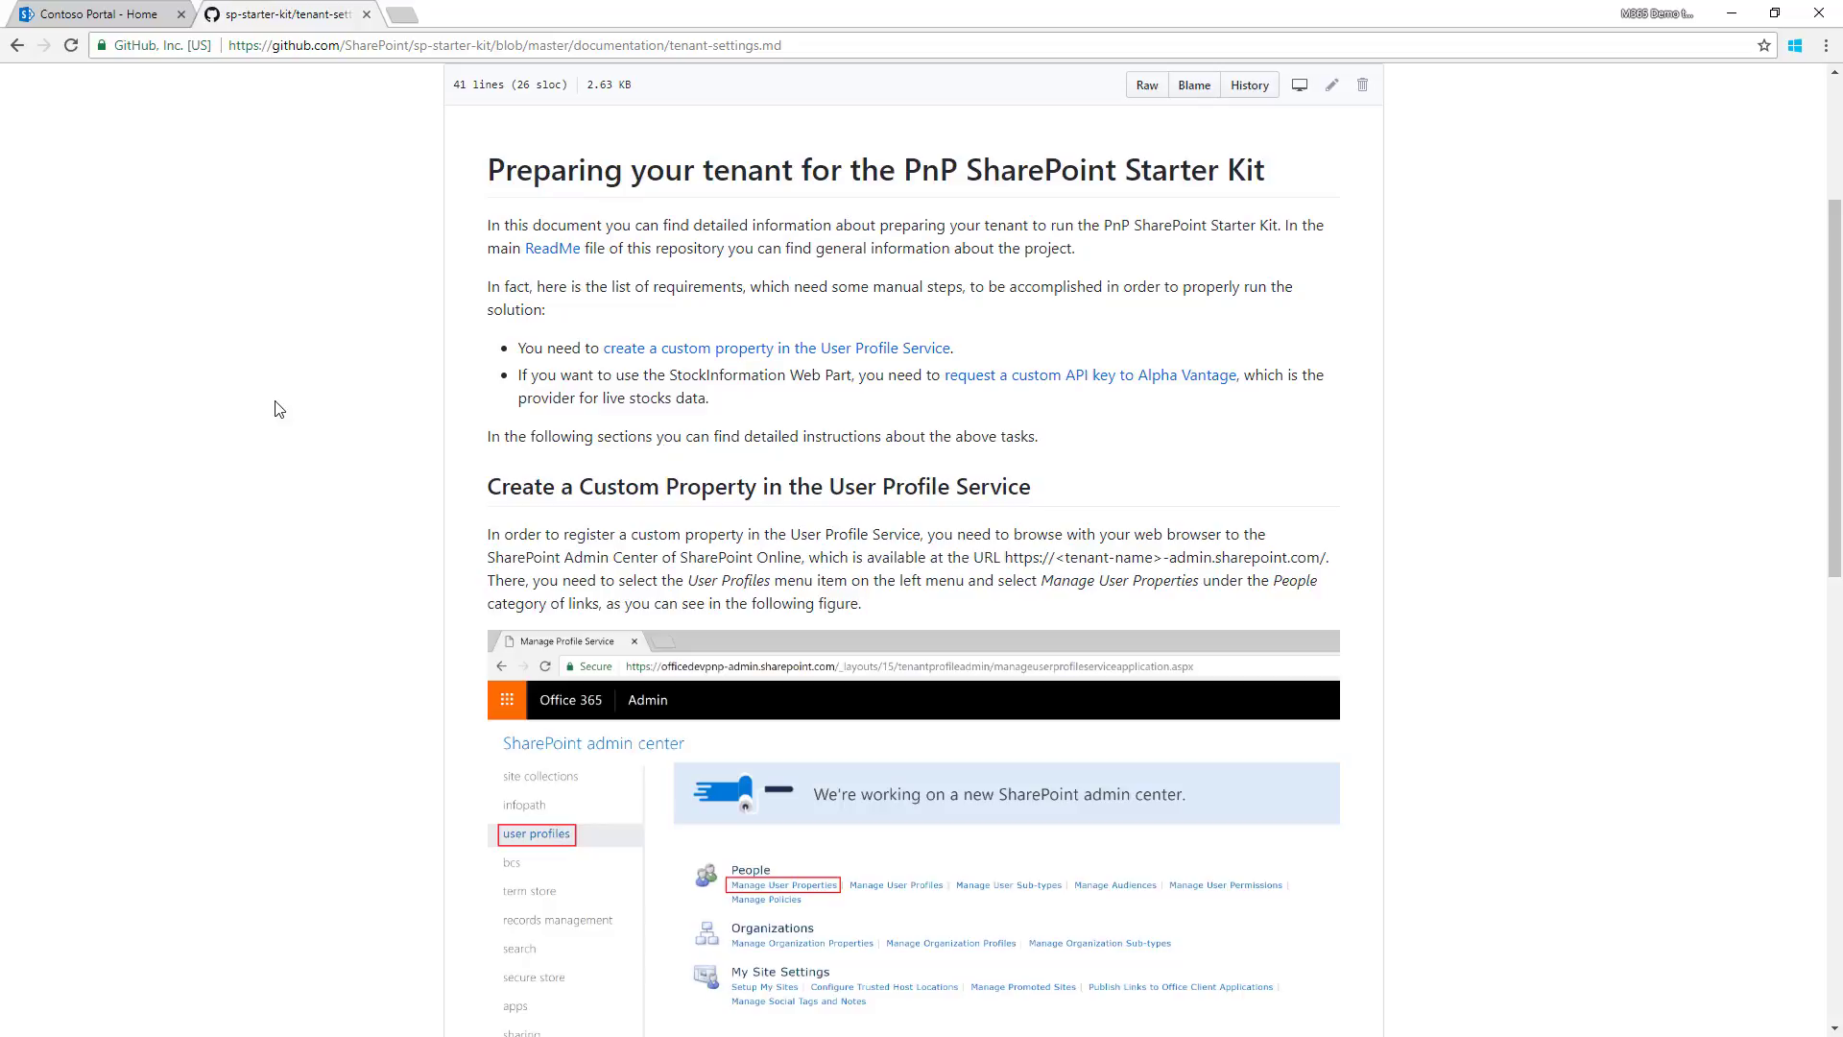
pyautogui.scroll(3, 278, 409)
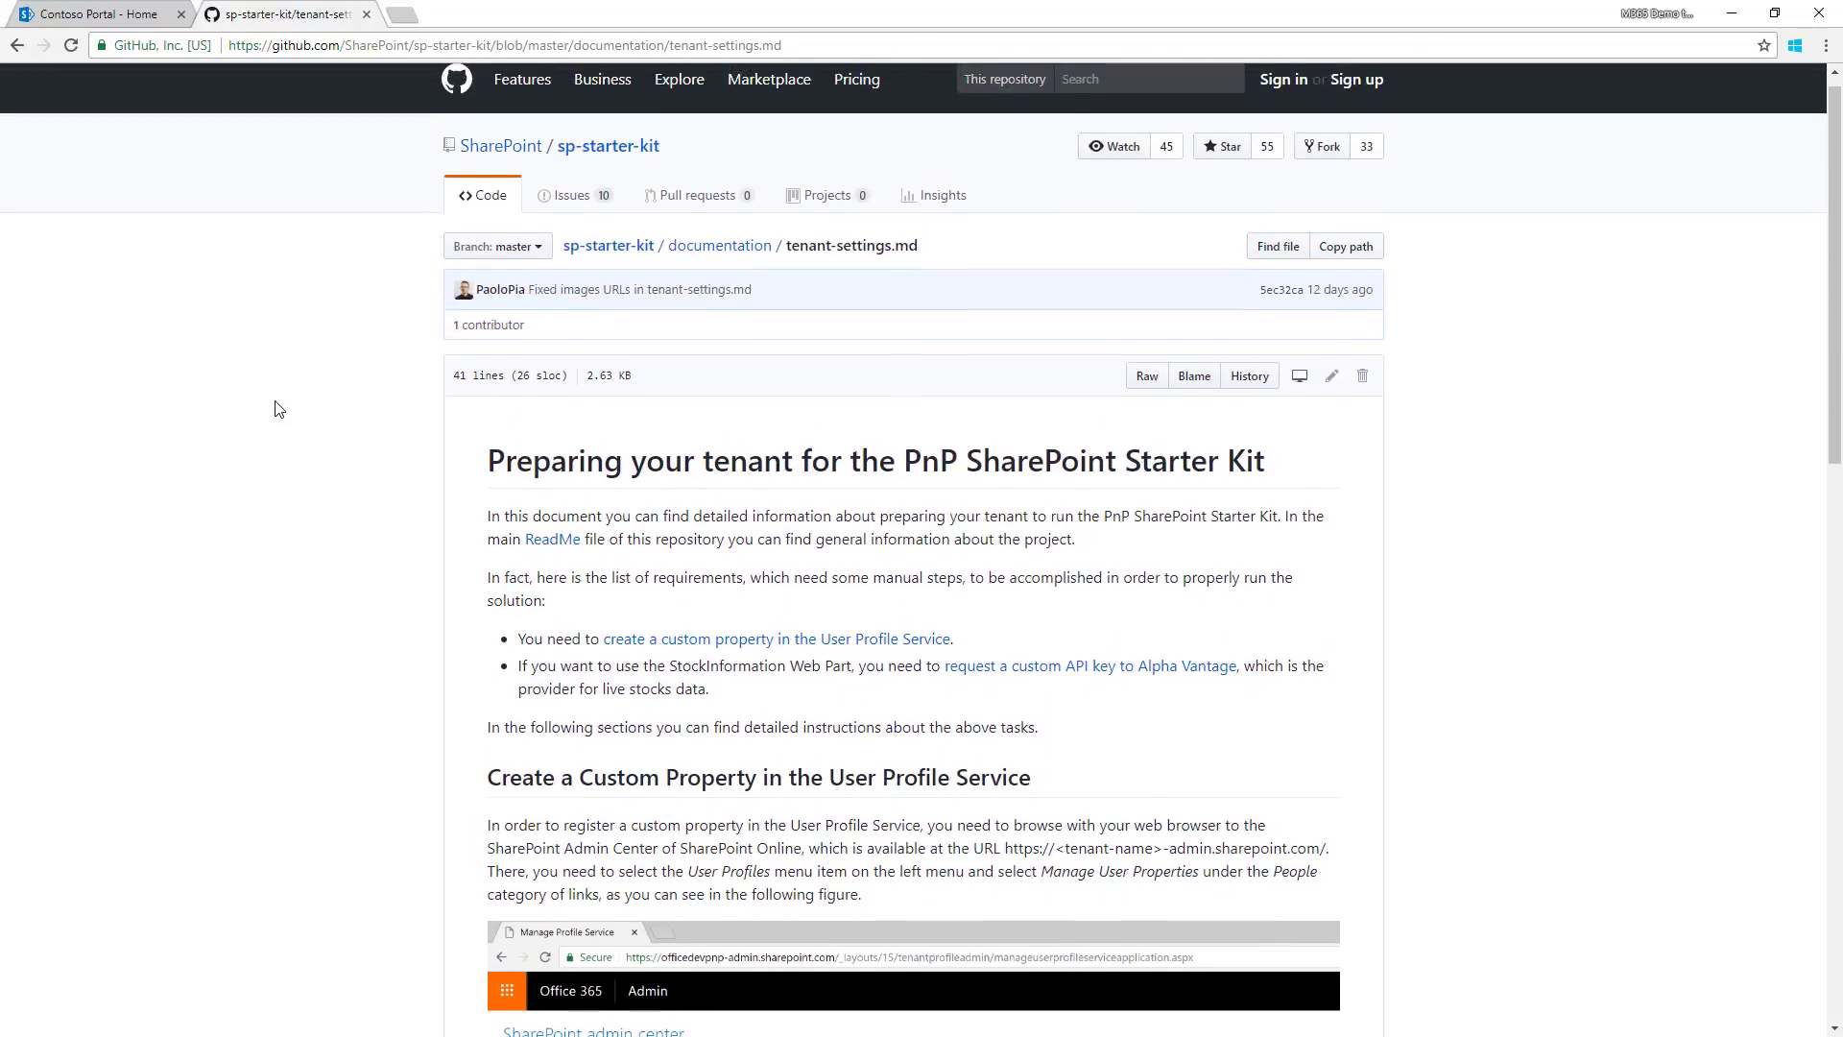
pyautogui.scroll(-15, 278, 409)
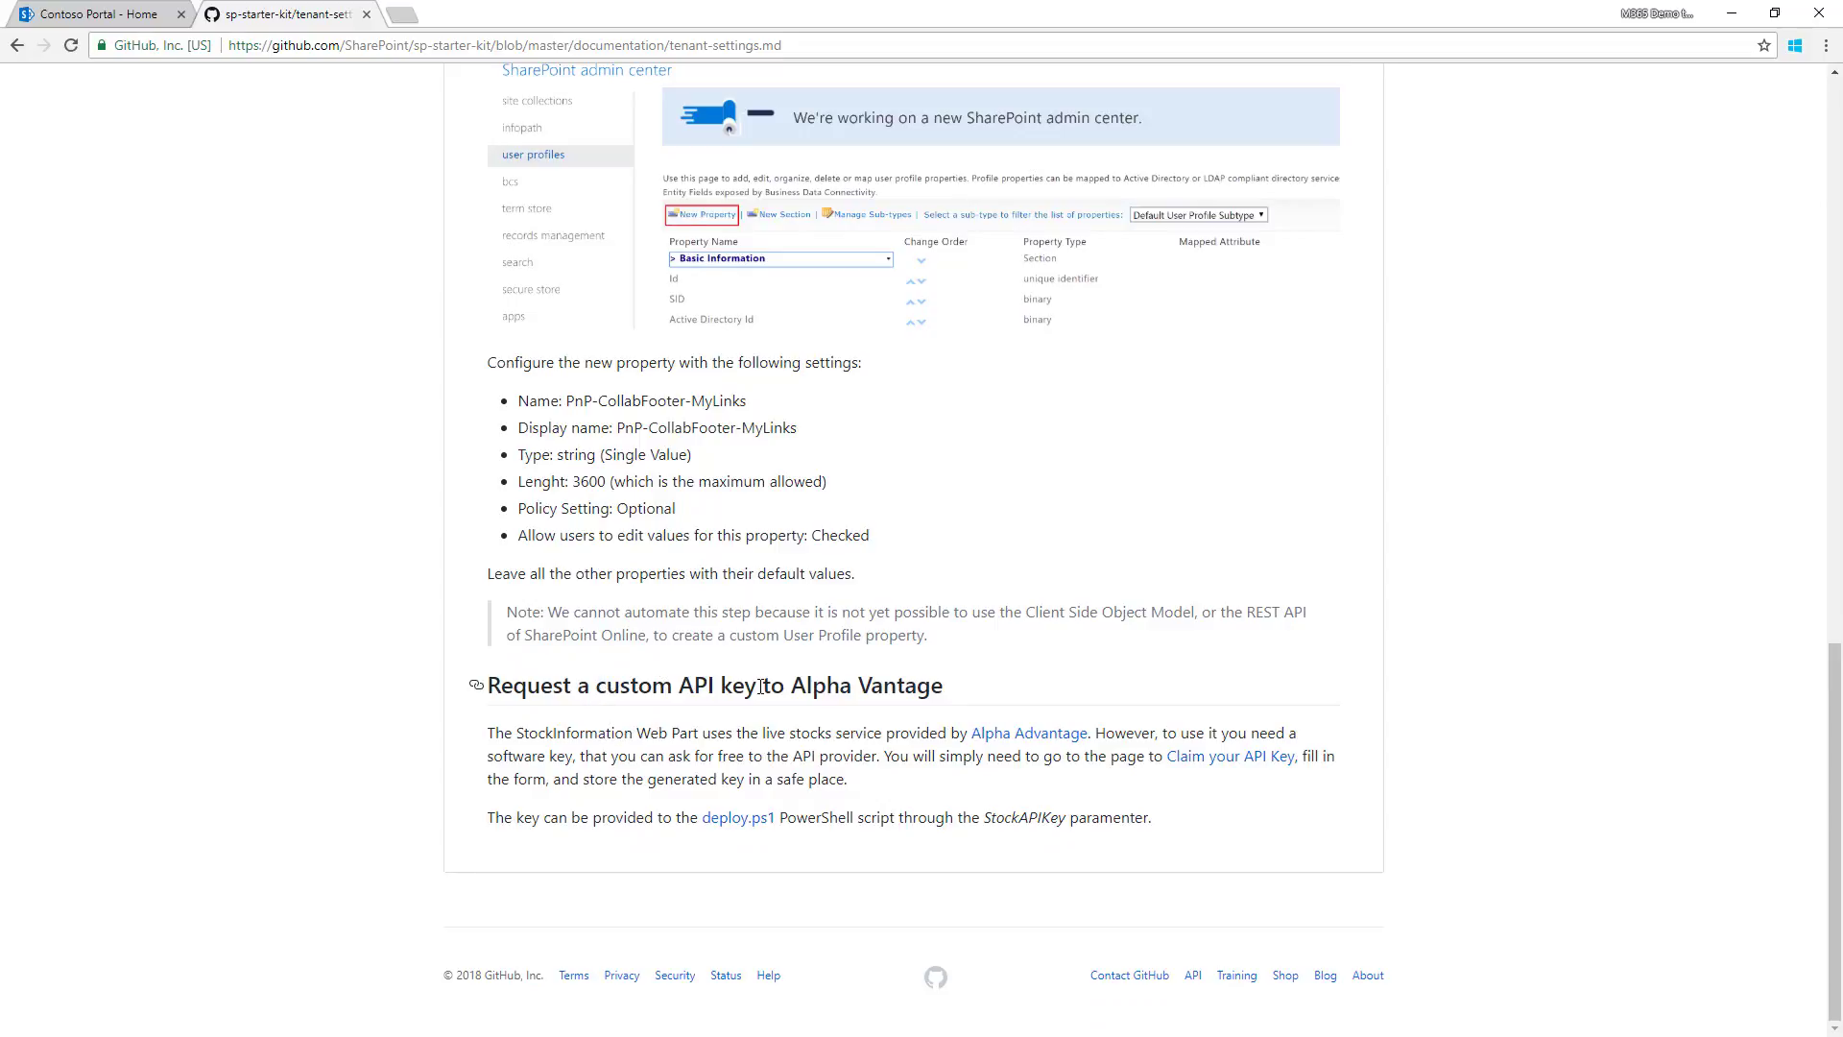
pyautogui.moveTo(793, 686); pyautogui.dragTo(902, 691)
pyautogui.click(903, 692)
pyautogui.hotkey('alt', 'Left')
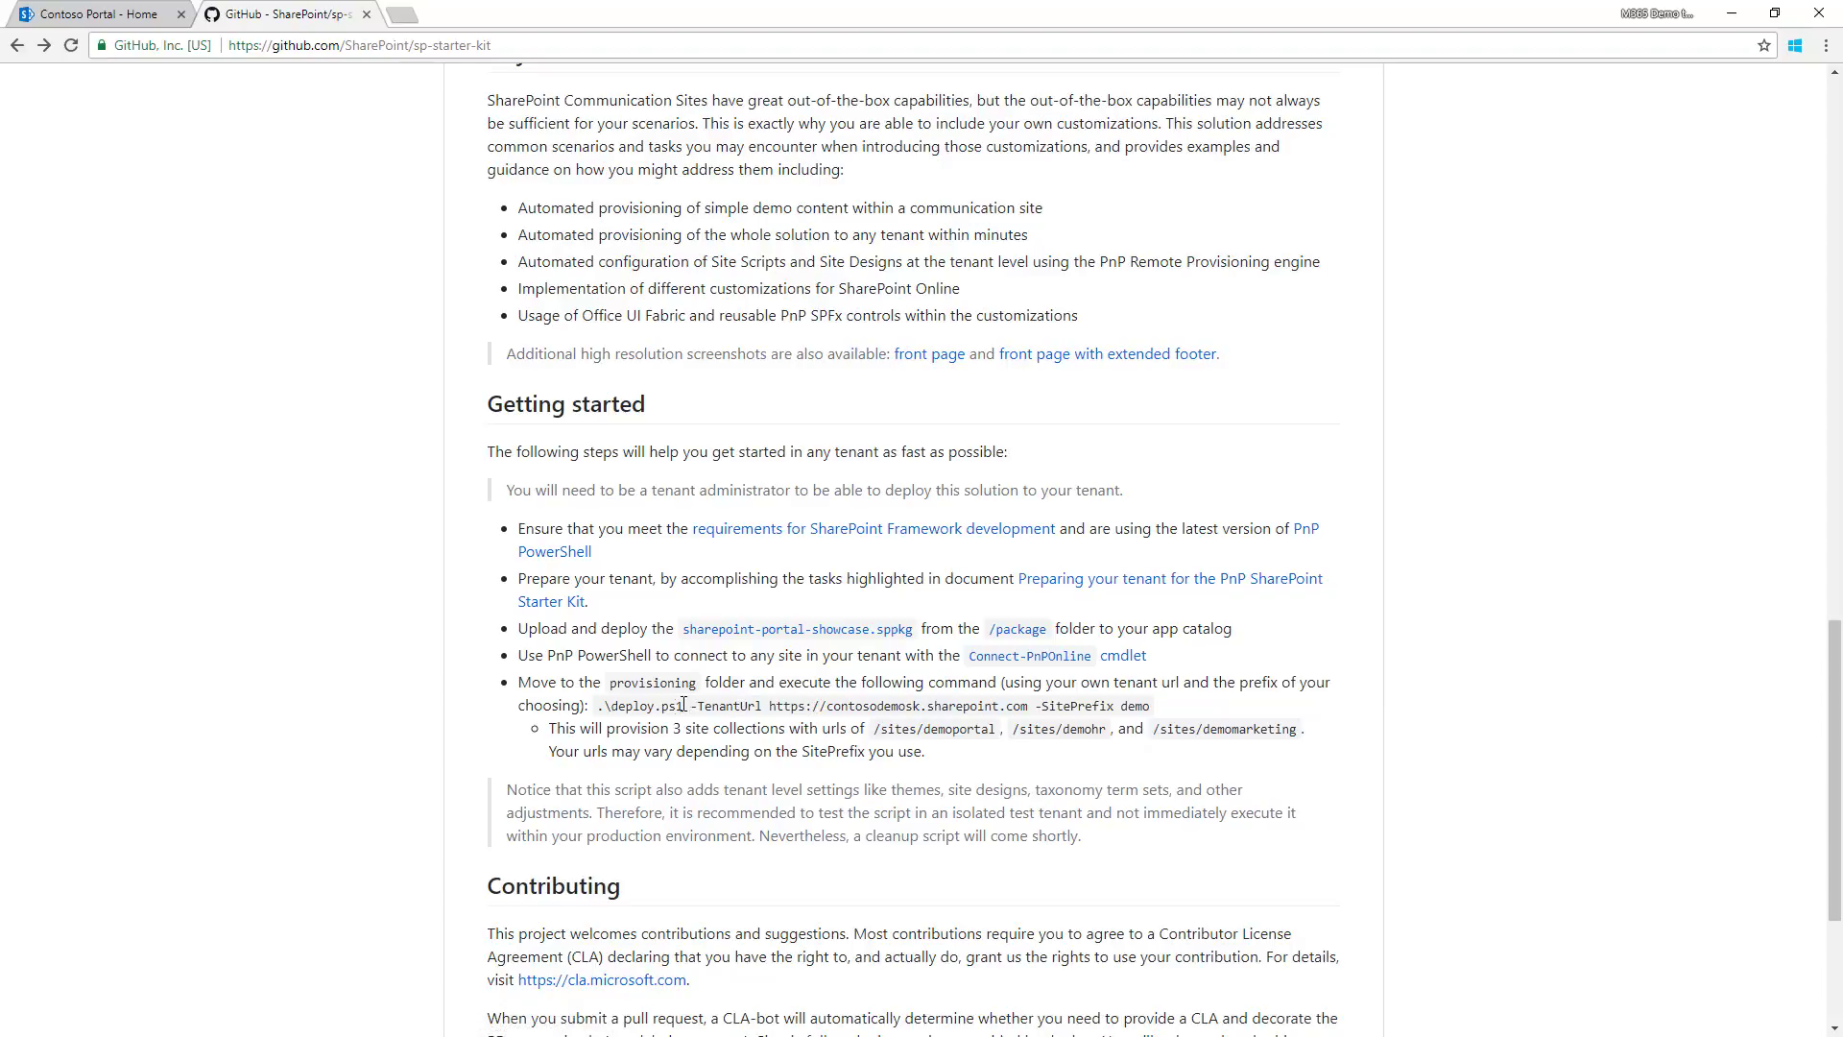
# Highlight the deploy.ps1 script name in the README's command, then clear the selection.
pyautogui.moveTo(612, 707); pyautogui.dragTo(677, 706)
pyautogui.click(686, 708)
pyautogui.press('alt')
# At the top of the repository, view the HTTPS address under Clone or download, then close it.
pyautogui.scroll(20, 351, 639)
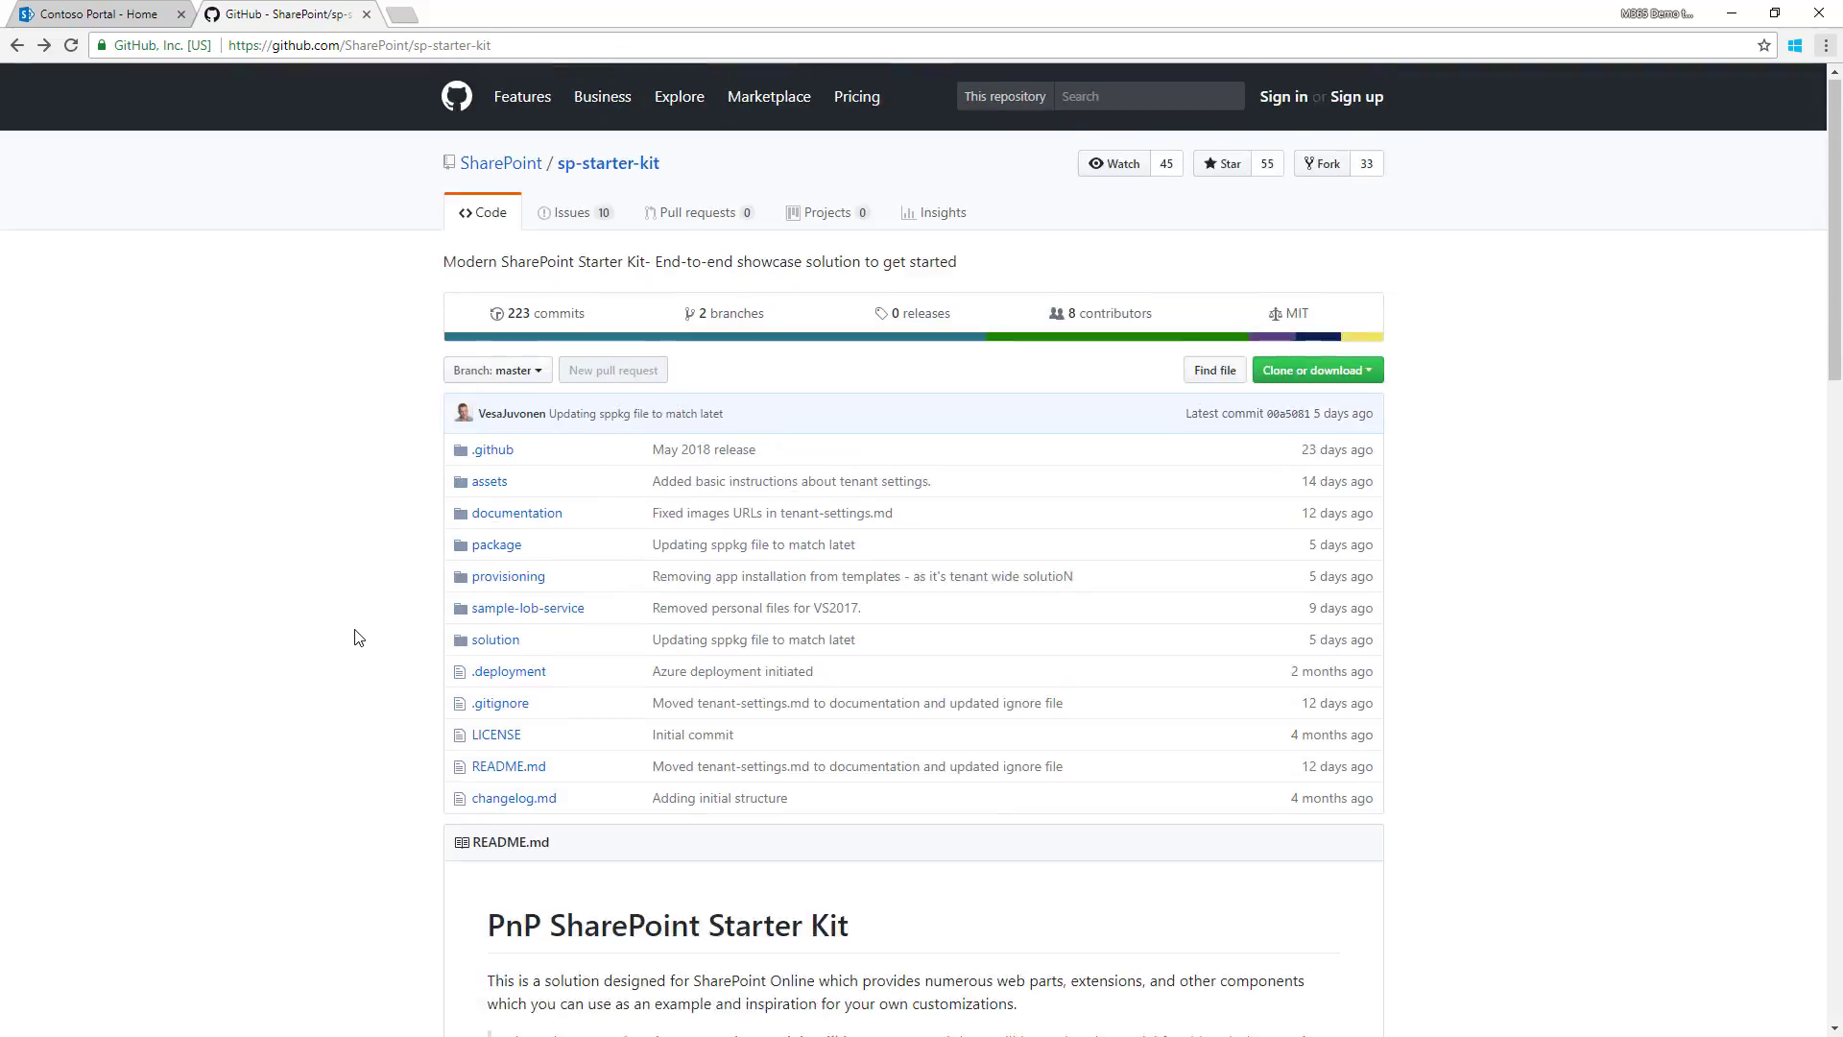
pyautogui.click(1325, 372)
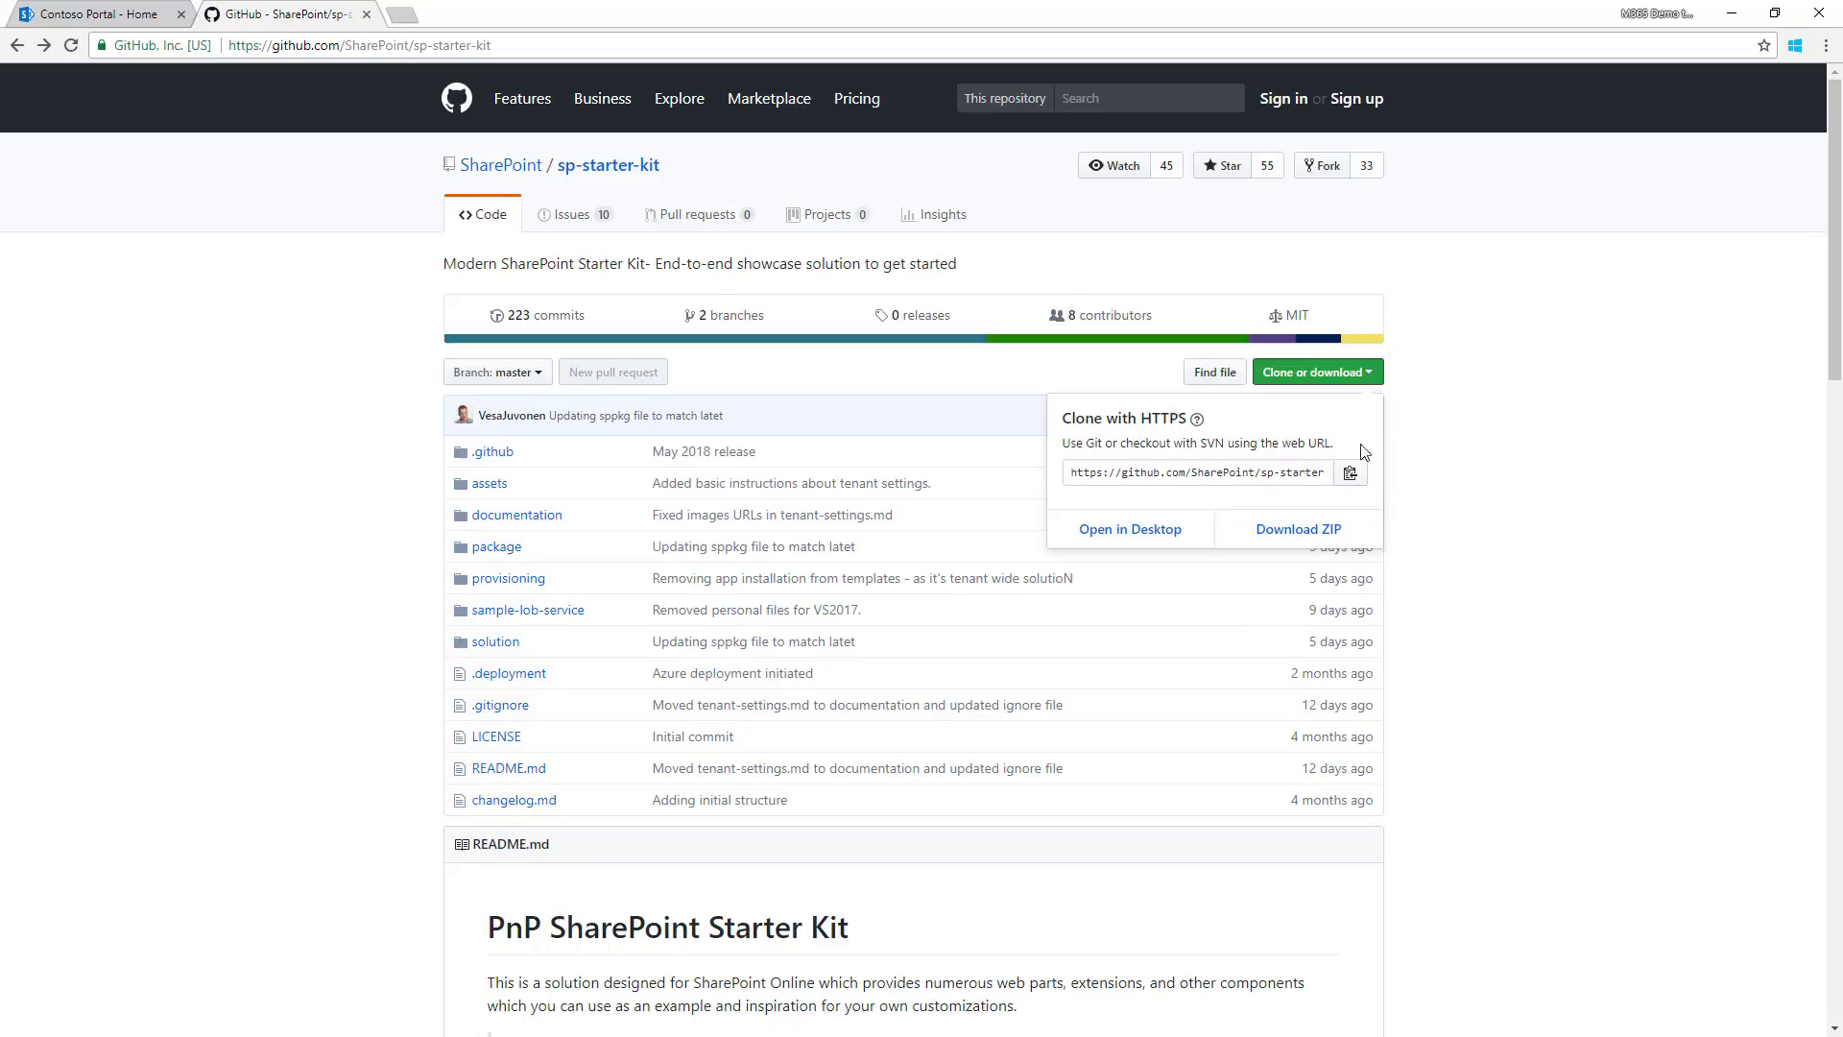
pyautogui.click(1306, 531)
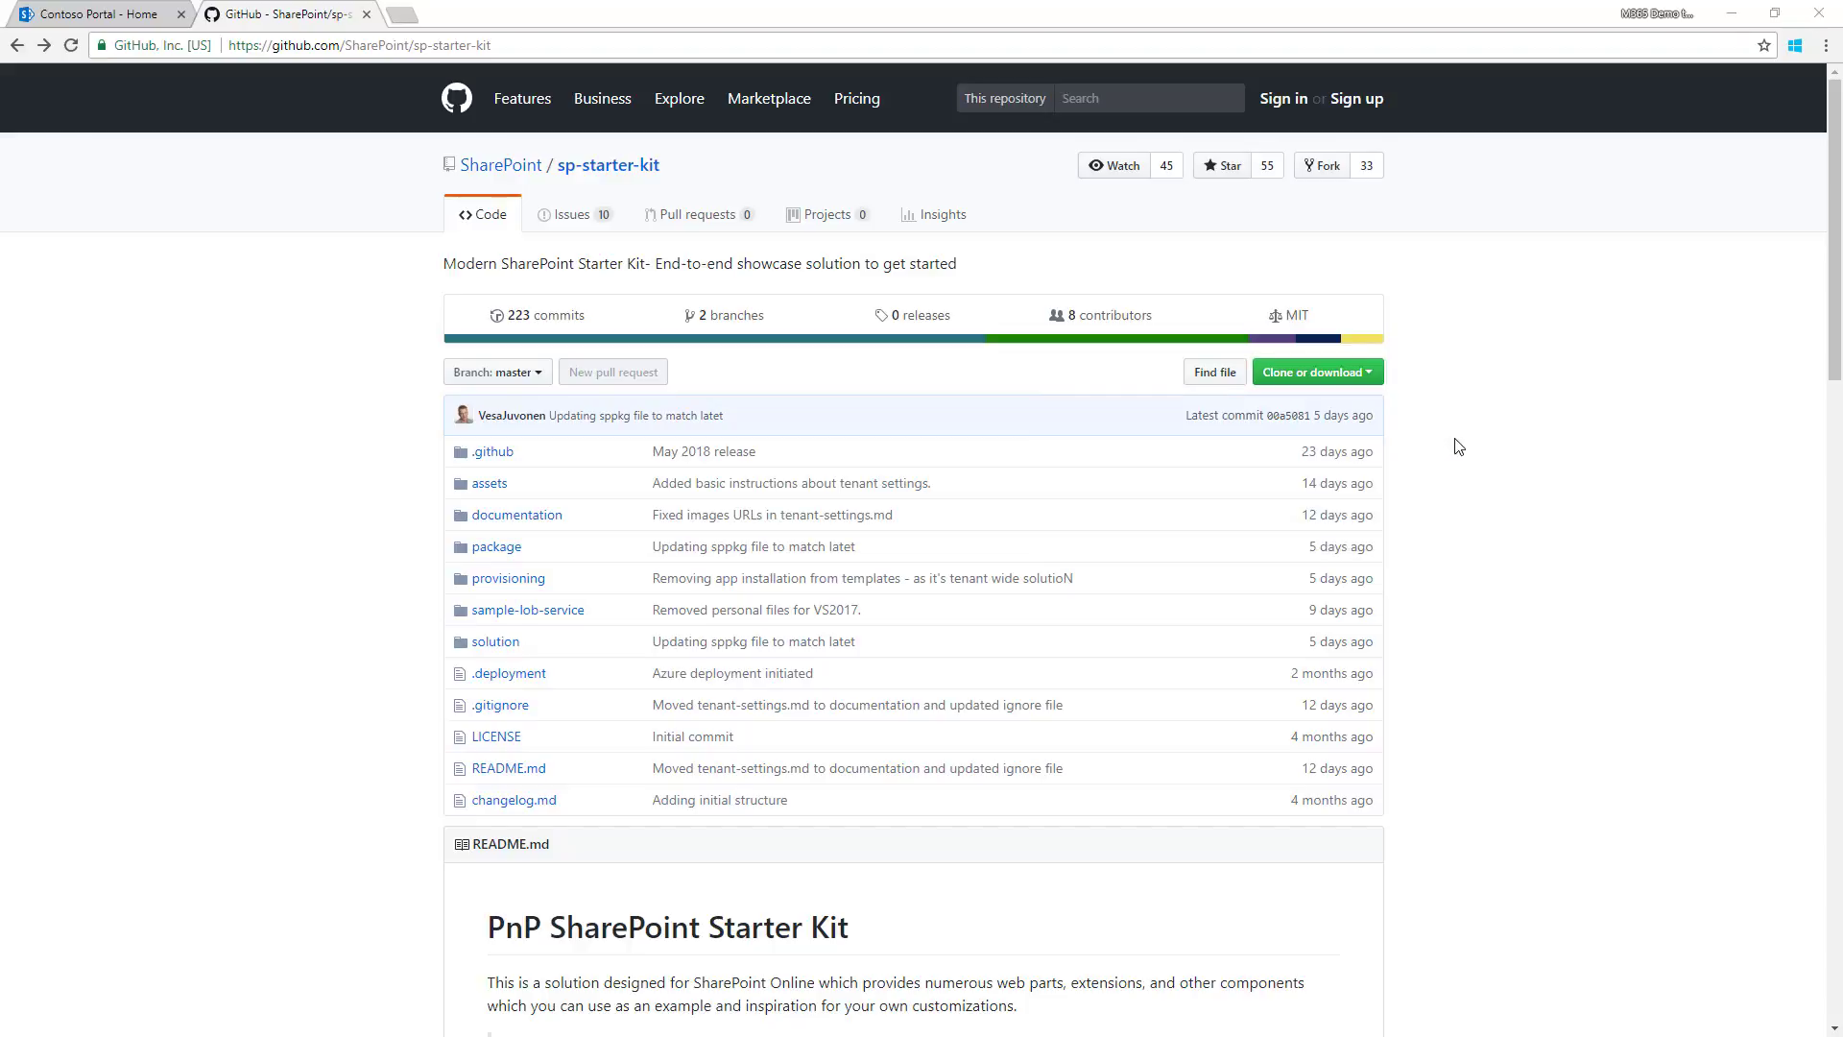
# In Cmder, change into the provisioning folder and list its files.
pyautogui.hotkey('ctrl', '`')
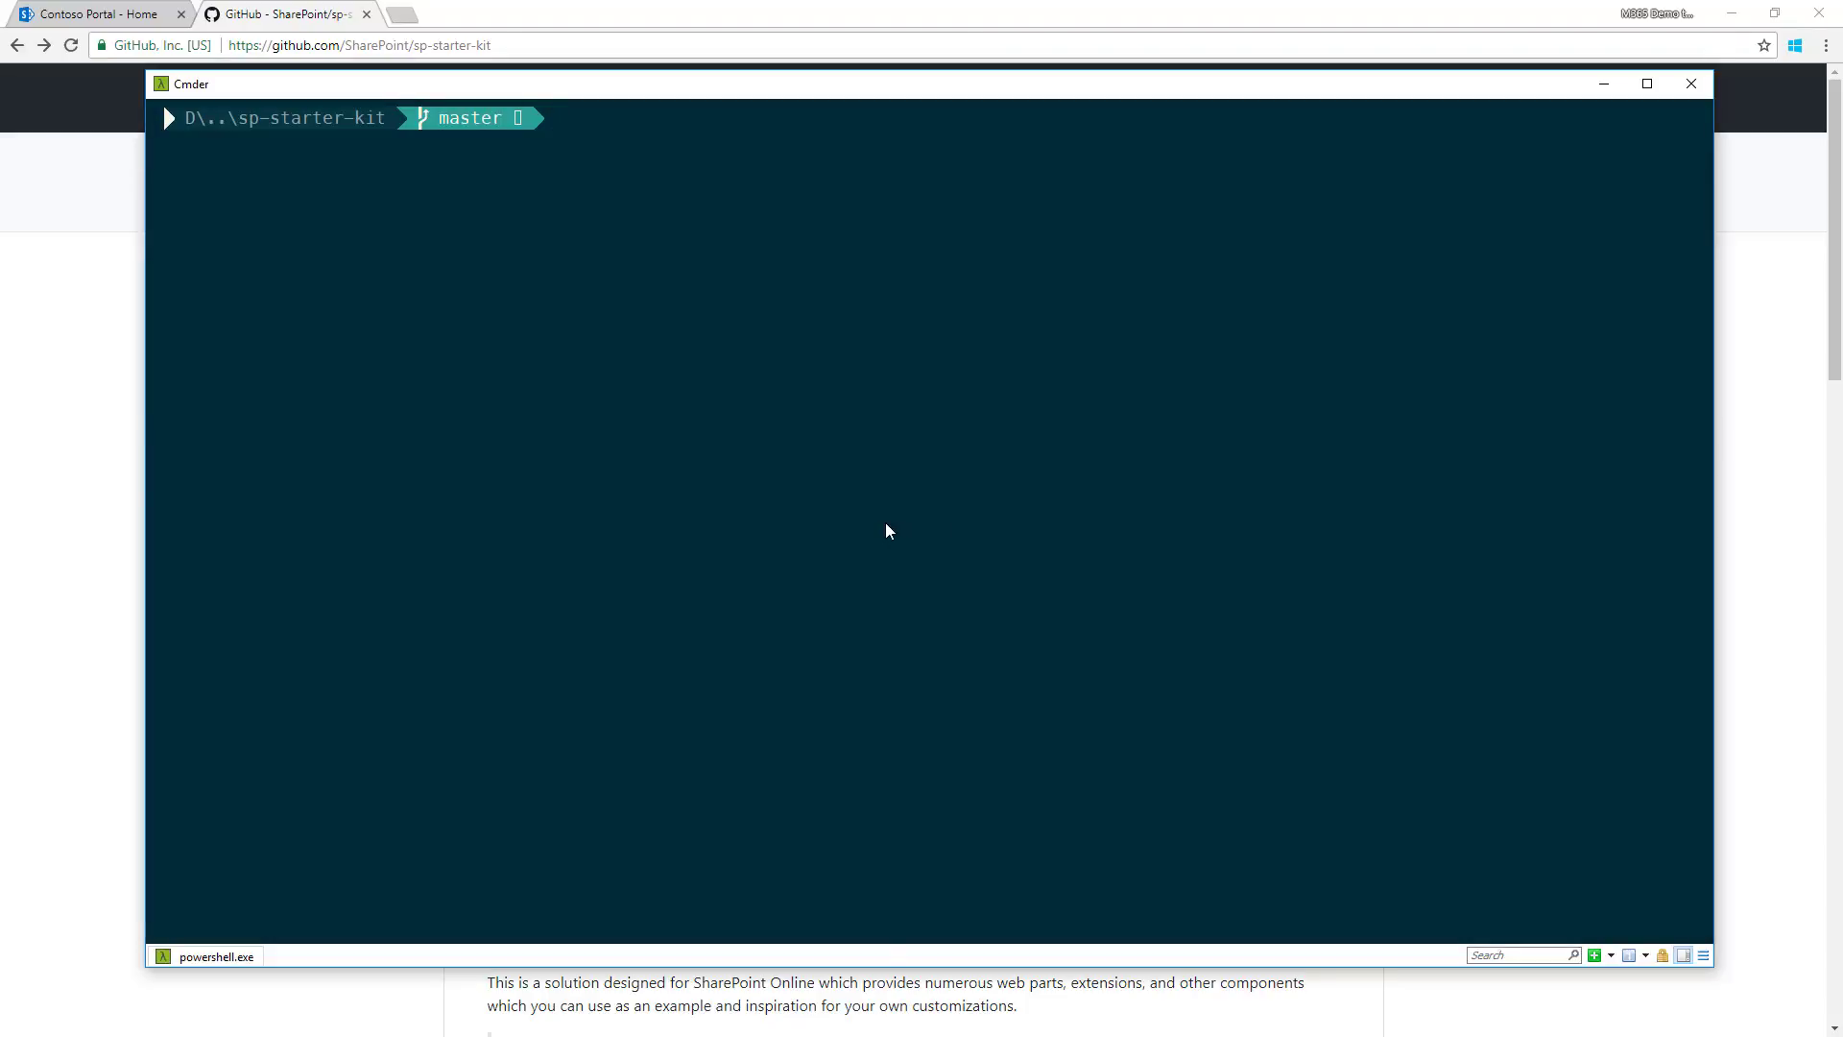
pyautogui.write('cd .\\provi')
pyautogui.press('Tab')
pyautogui.press('Return')
pyautogui.write('cls')
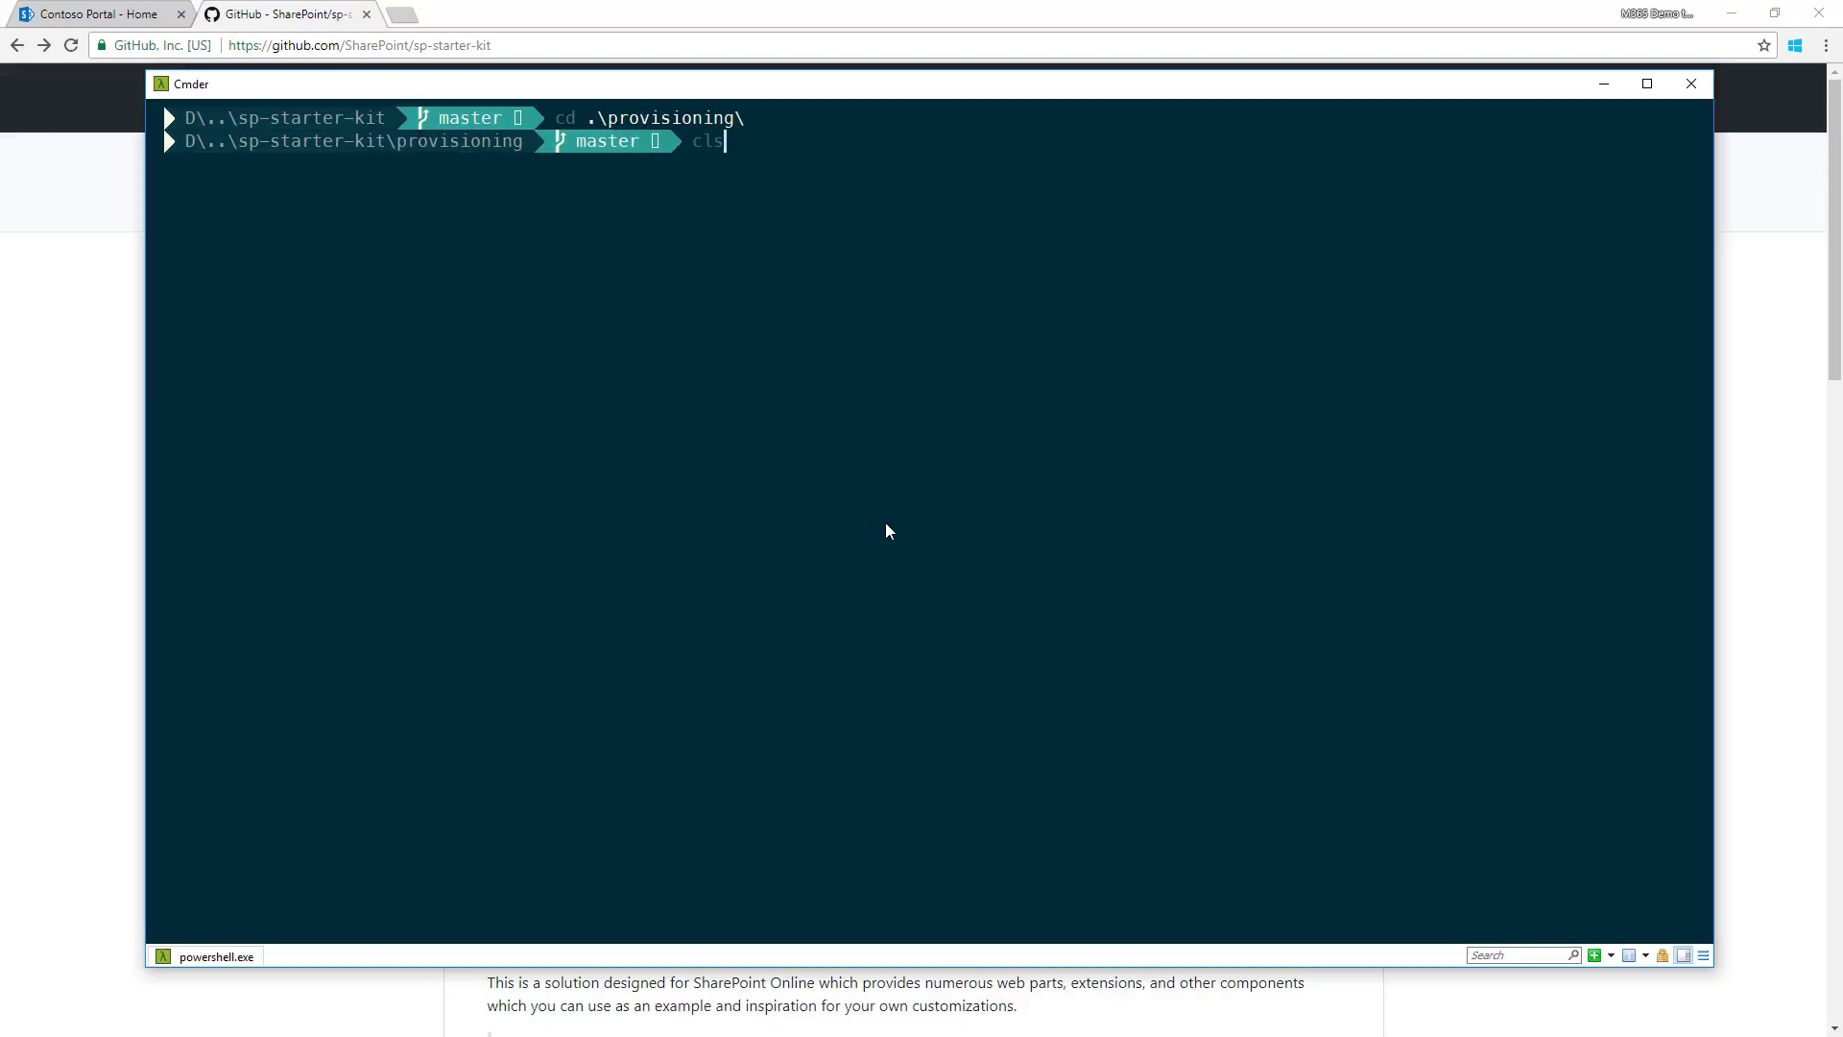
pyautogui.press('BackSpace')
pyautogui.press('BackSpace')
pyautogui.write('ls')
pyautogui.press('Return')
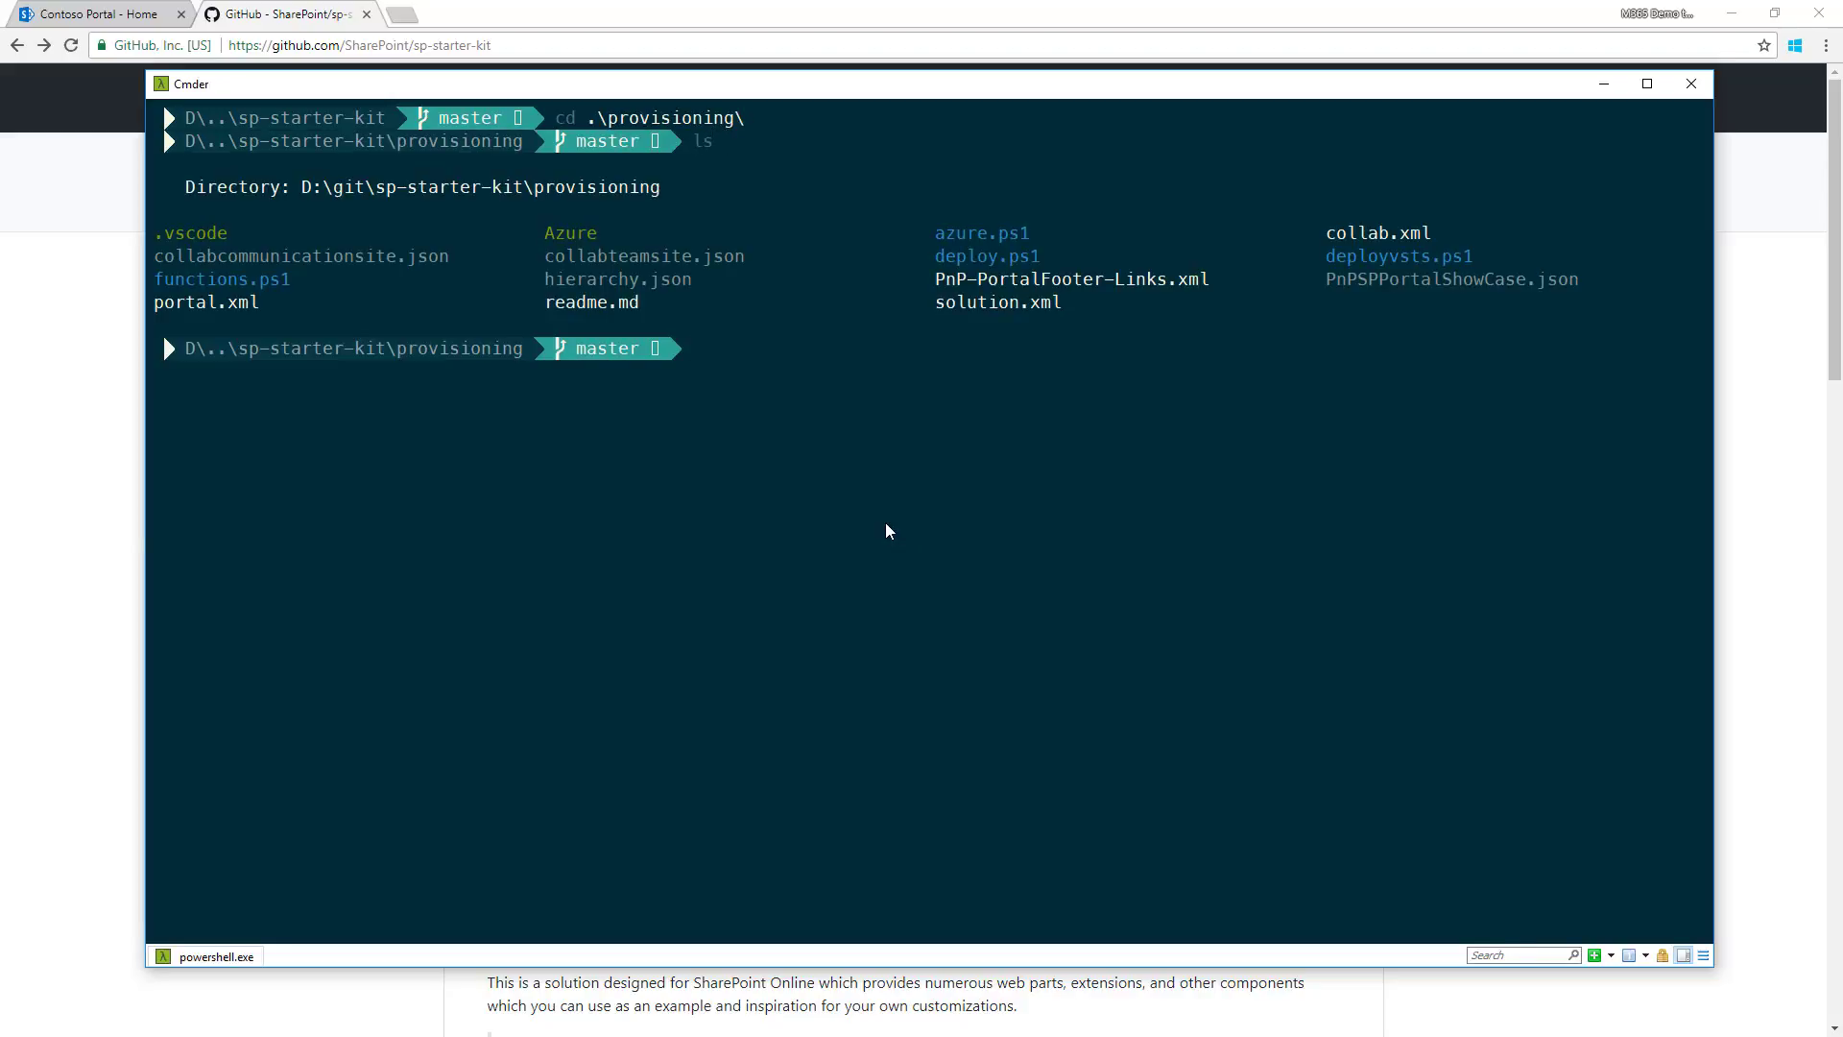
pyautogui.write('.\\depl')
pyautogui.press('Tab')
pyautogui.write('-')
pyautogui.press('Tab')
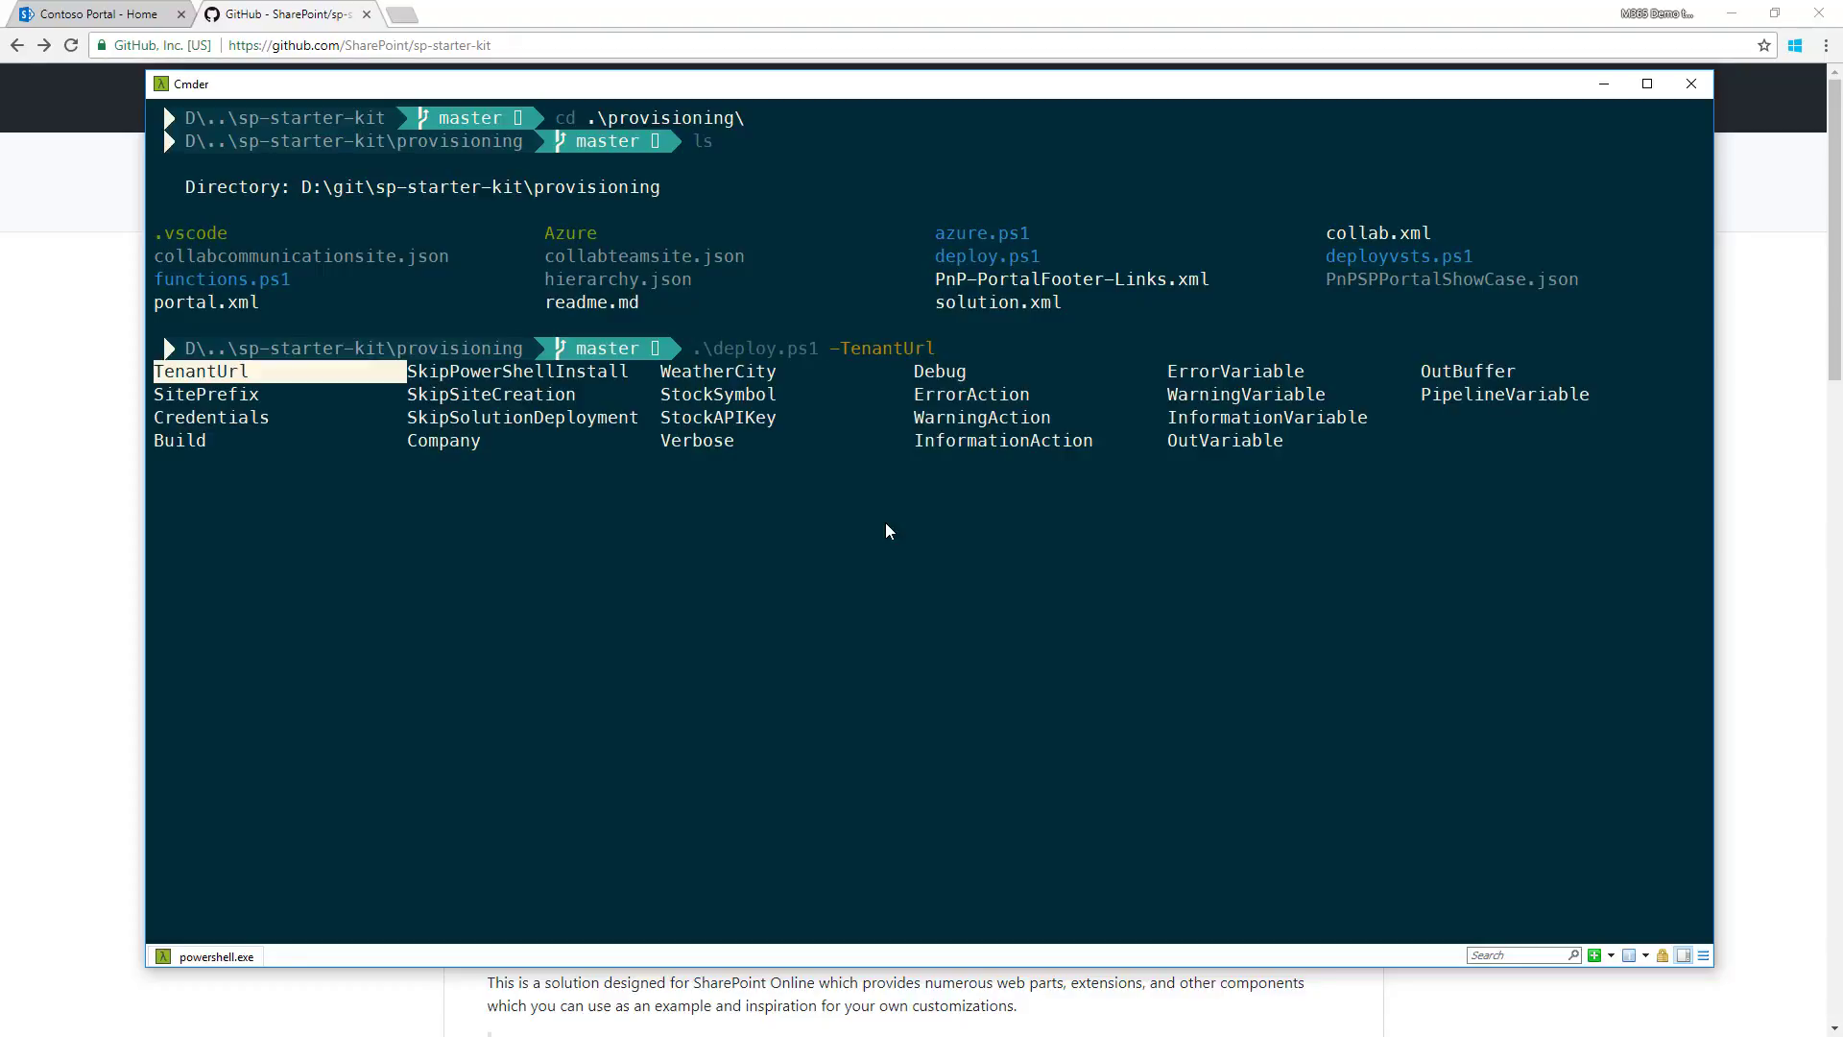
pyautogui.write('http:')
pyautogui.press('BackSpace')
pyautogui.write('s')
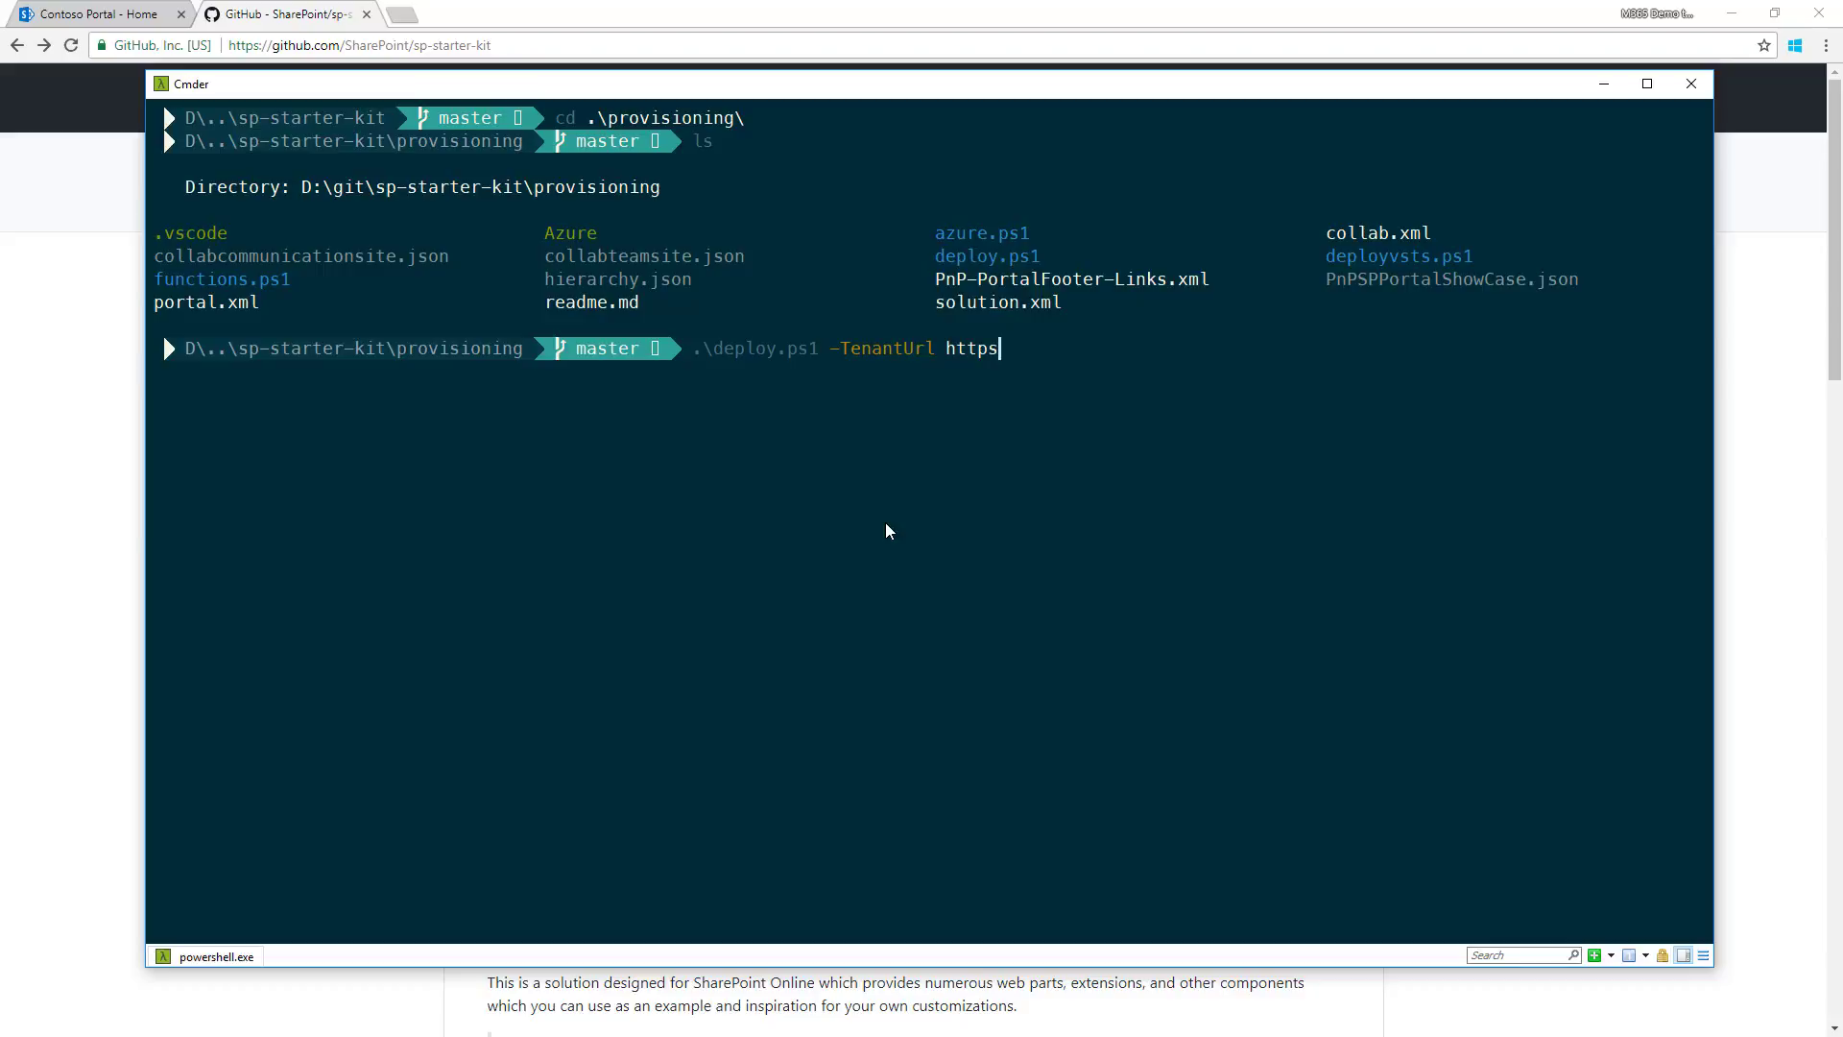
pyautogui.write('://contoso.sharepoint.com')
pyautogui.write('-')
pyautogui.hotkey('ctrl', 'space')
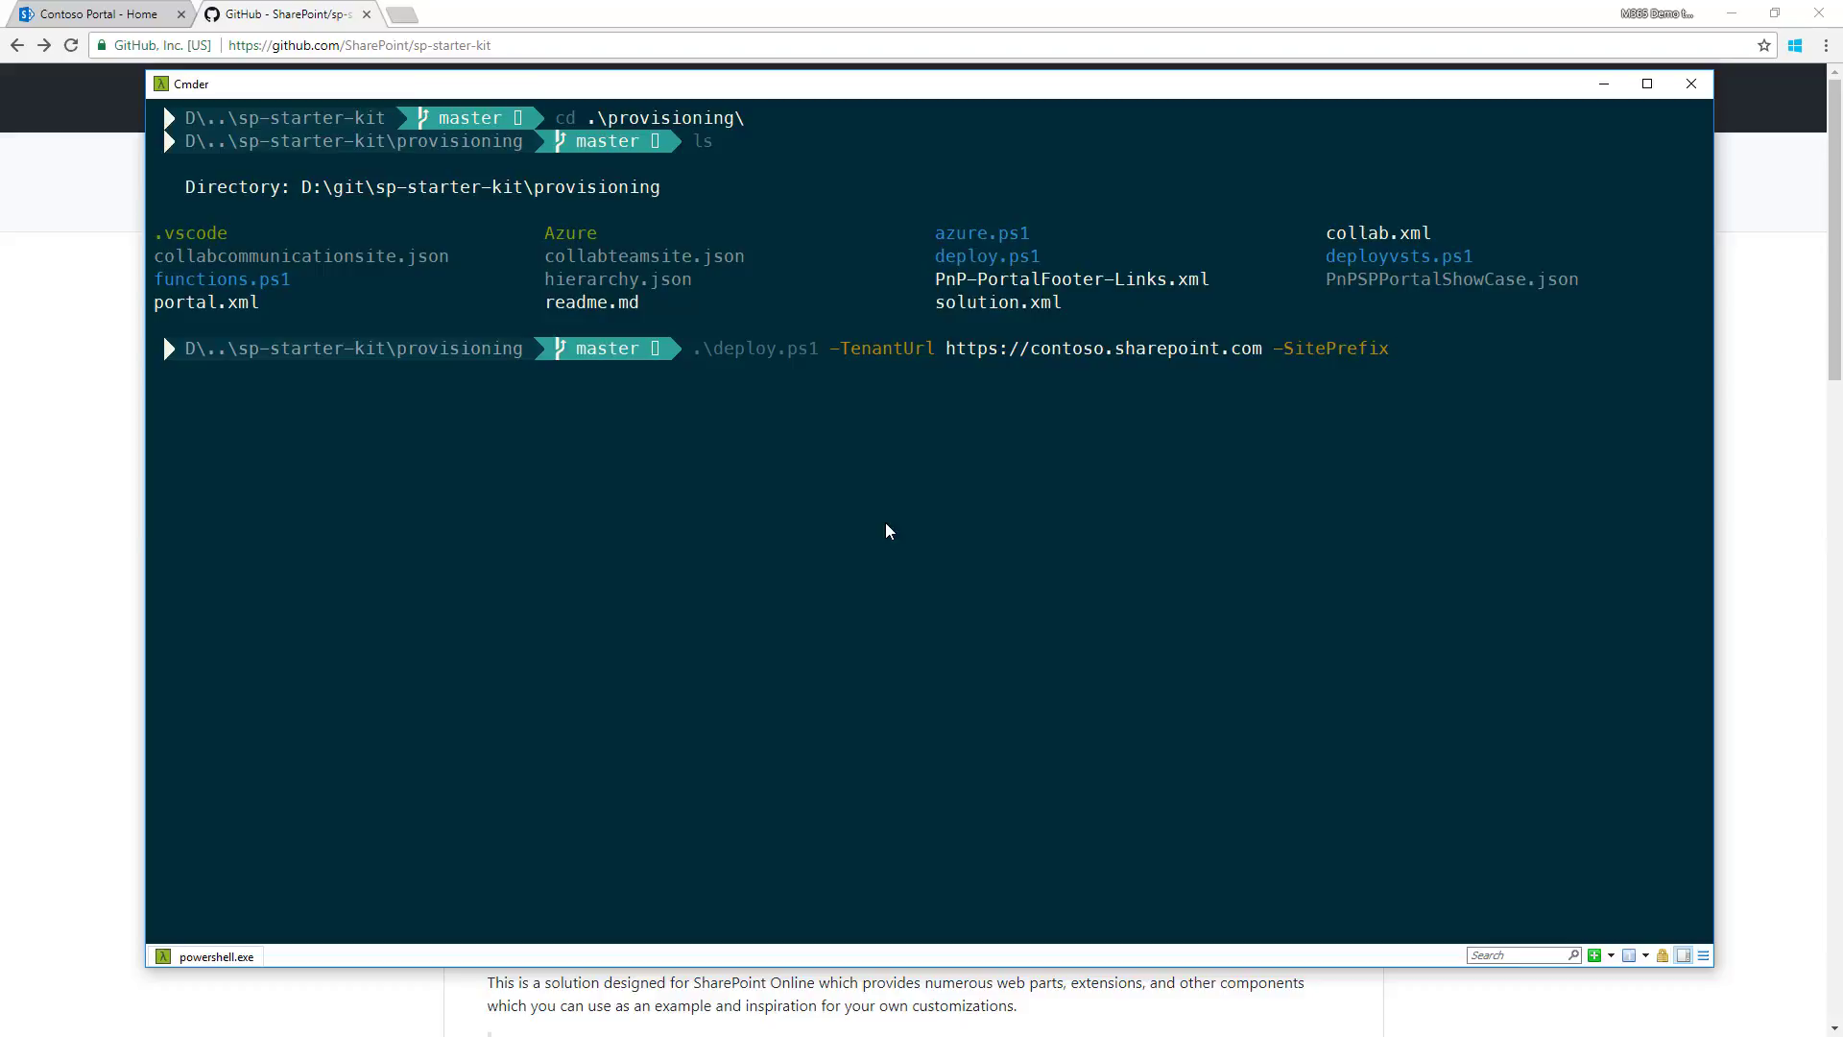
pyautogui.write('contoso')
# On the Contoso Portal site, preview the Blue, Orange and Red themes in Change the look.
pyautogui.click(122, 19)
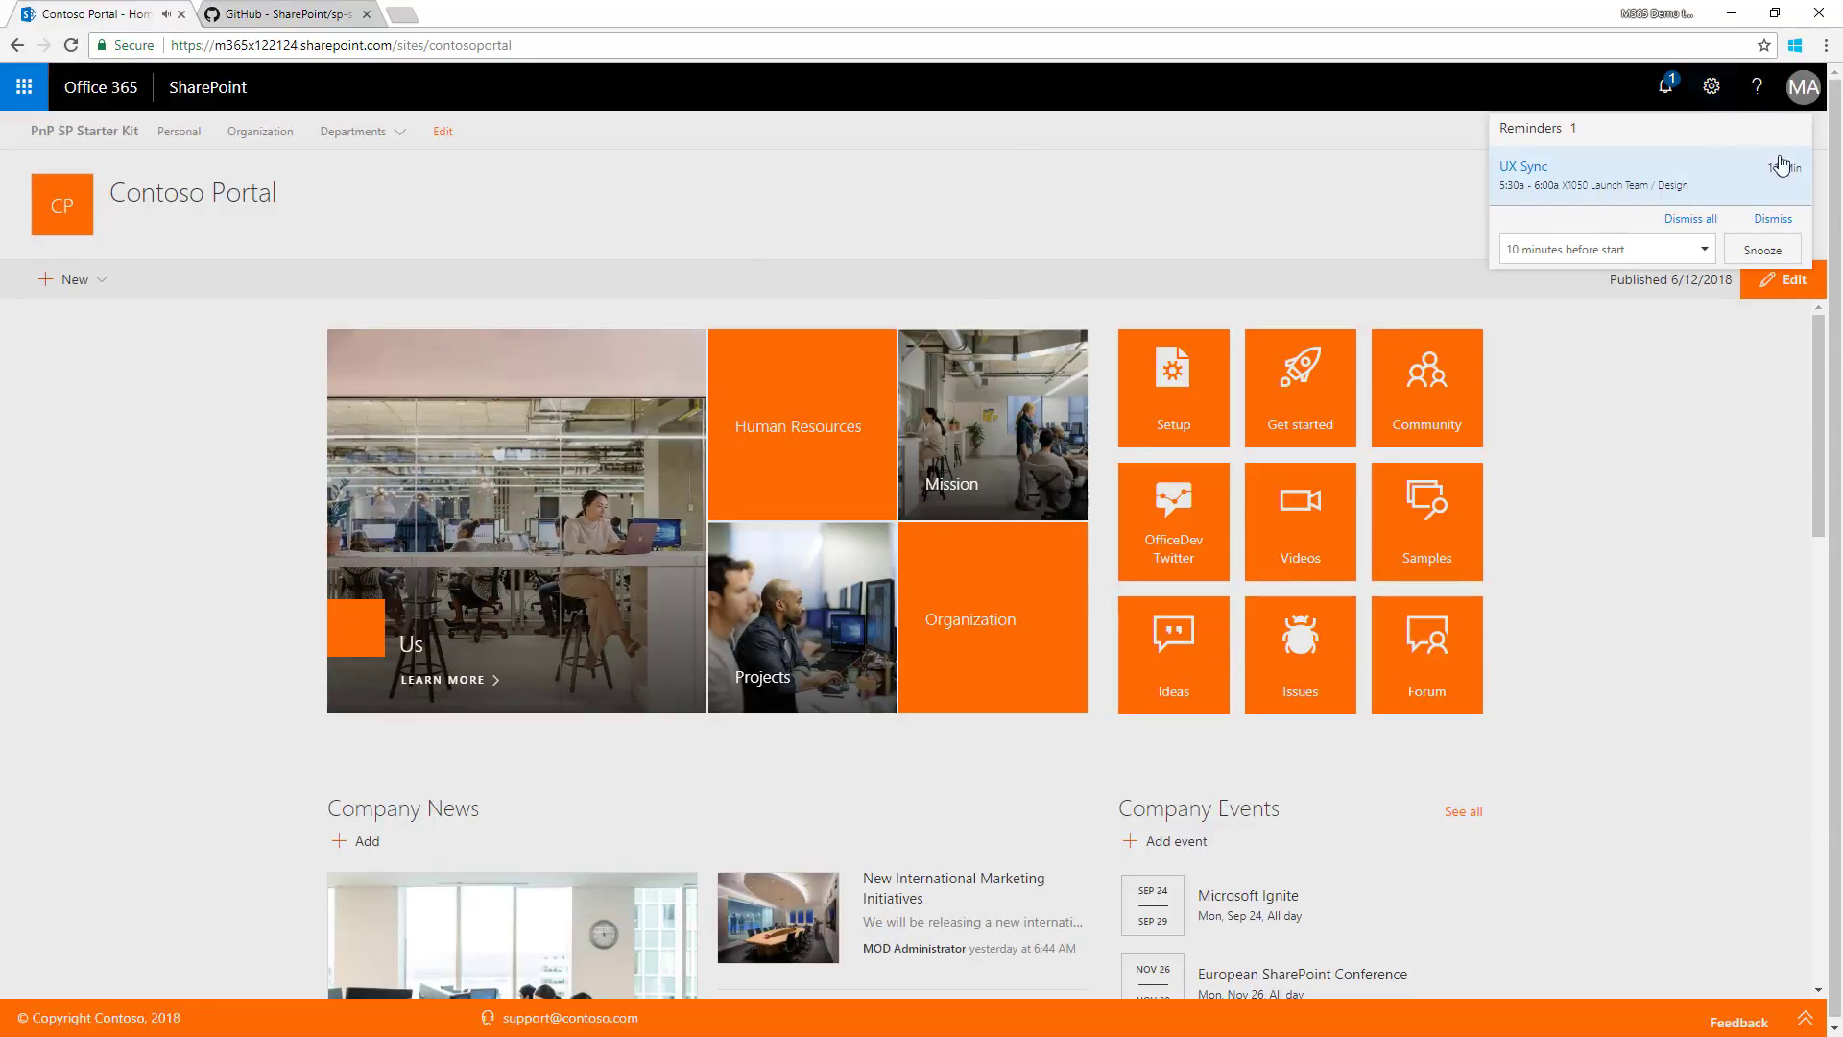
pyautogui.click(1776, 219)
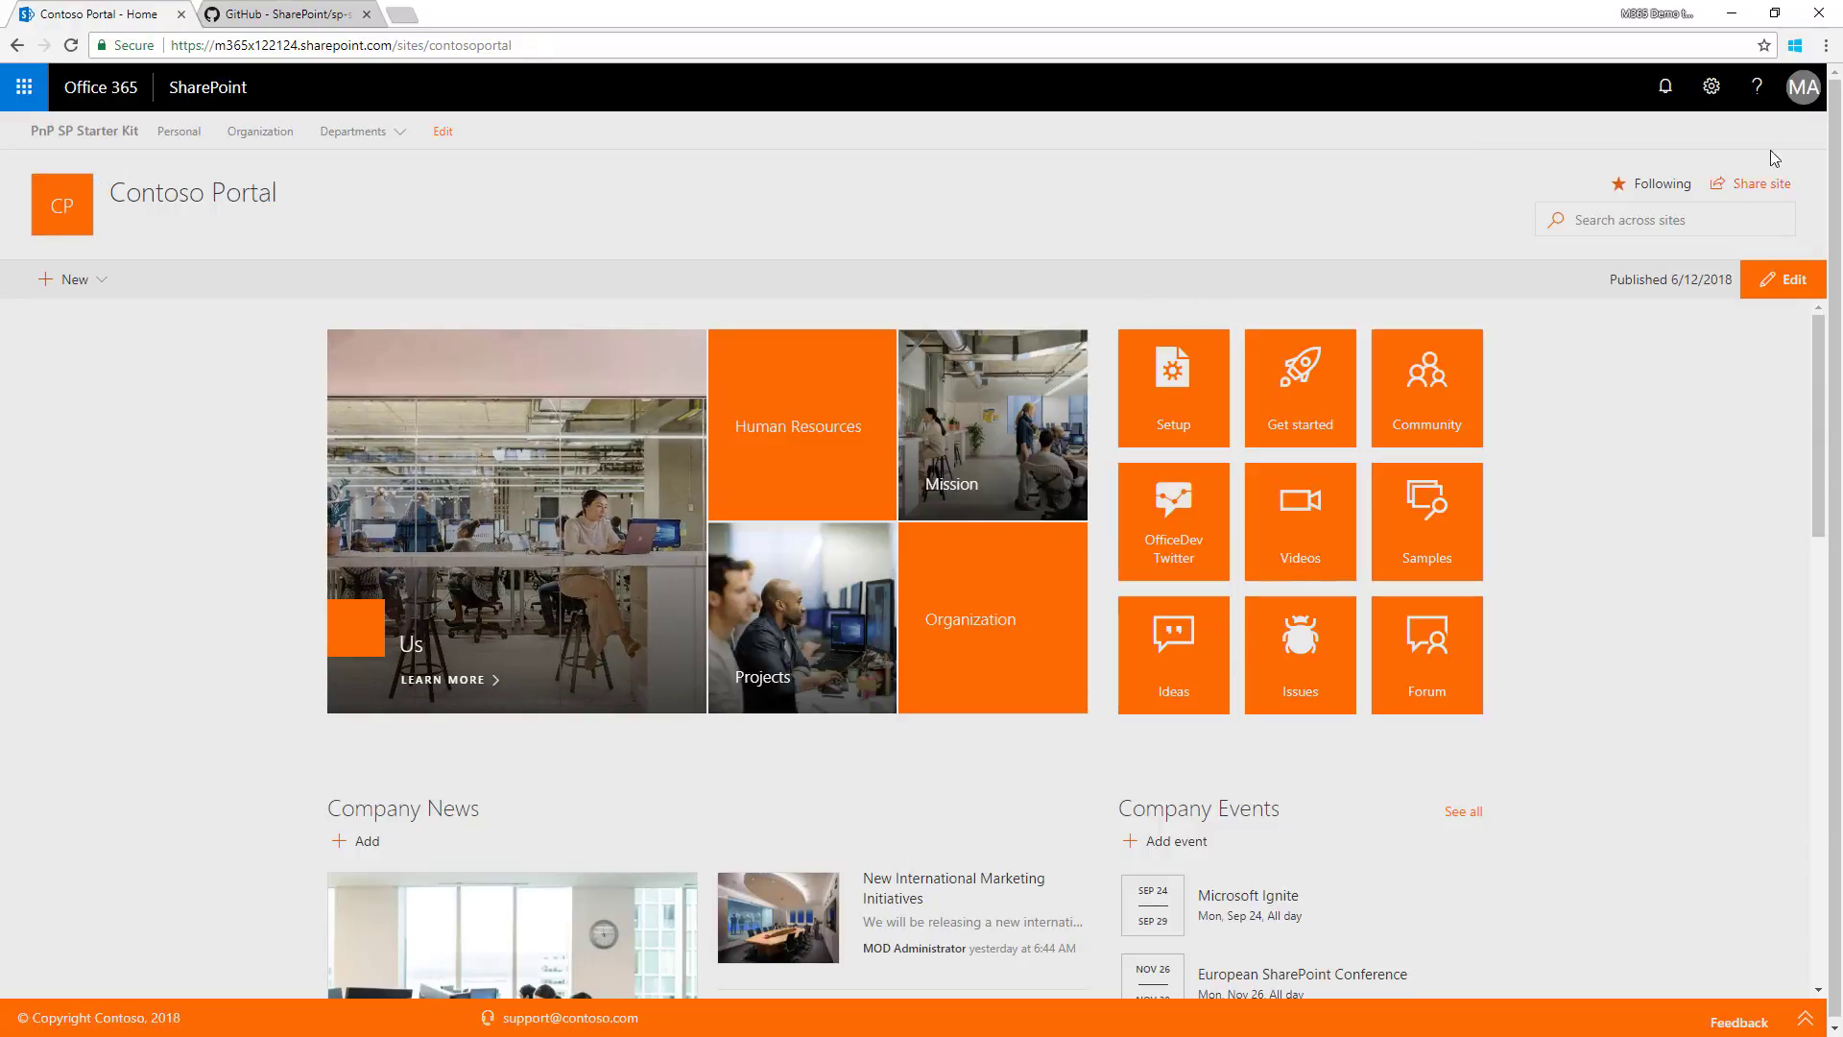
pyautogui.click(1718, 96)
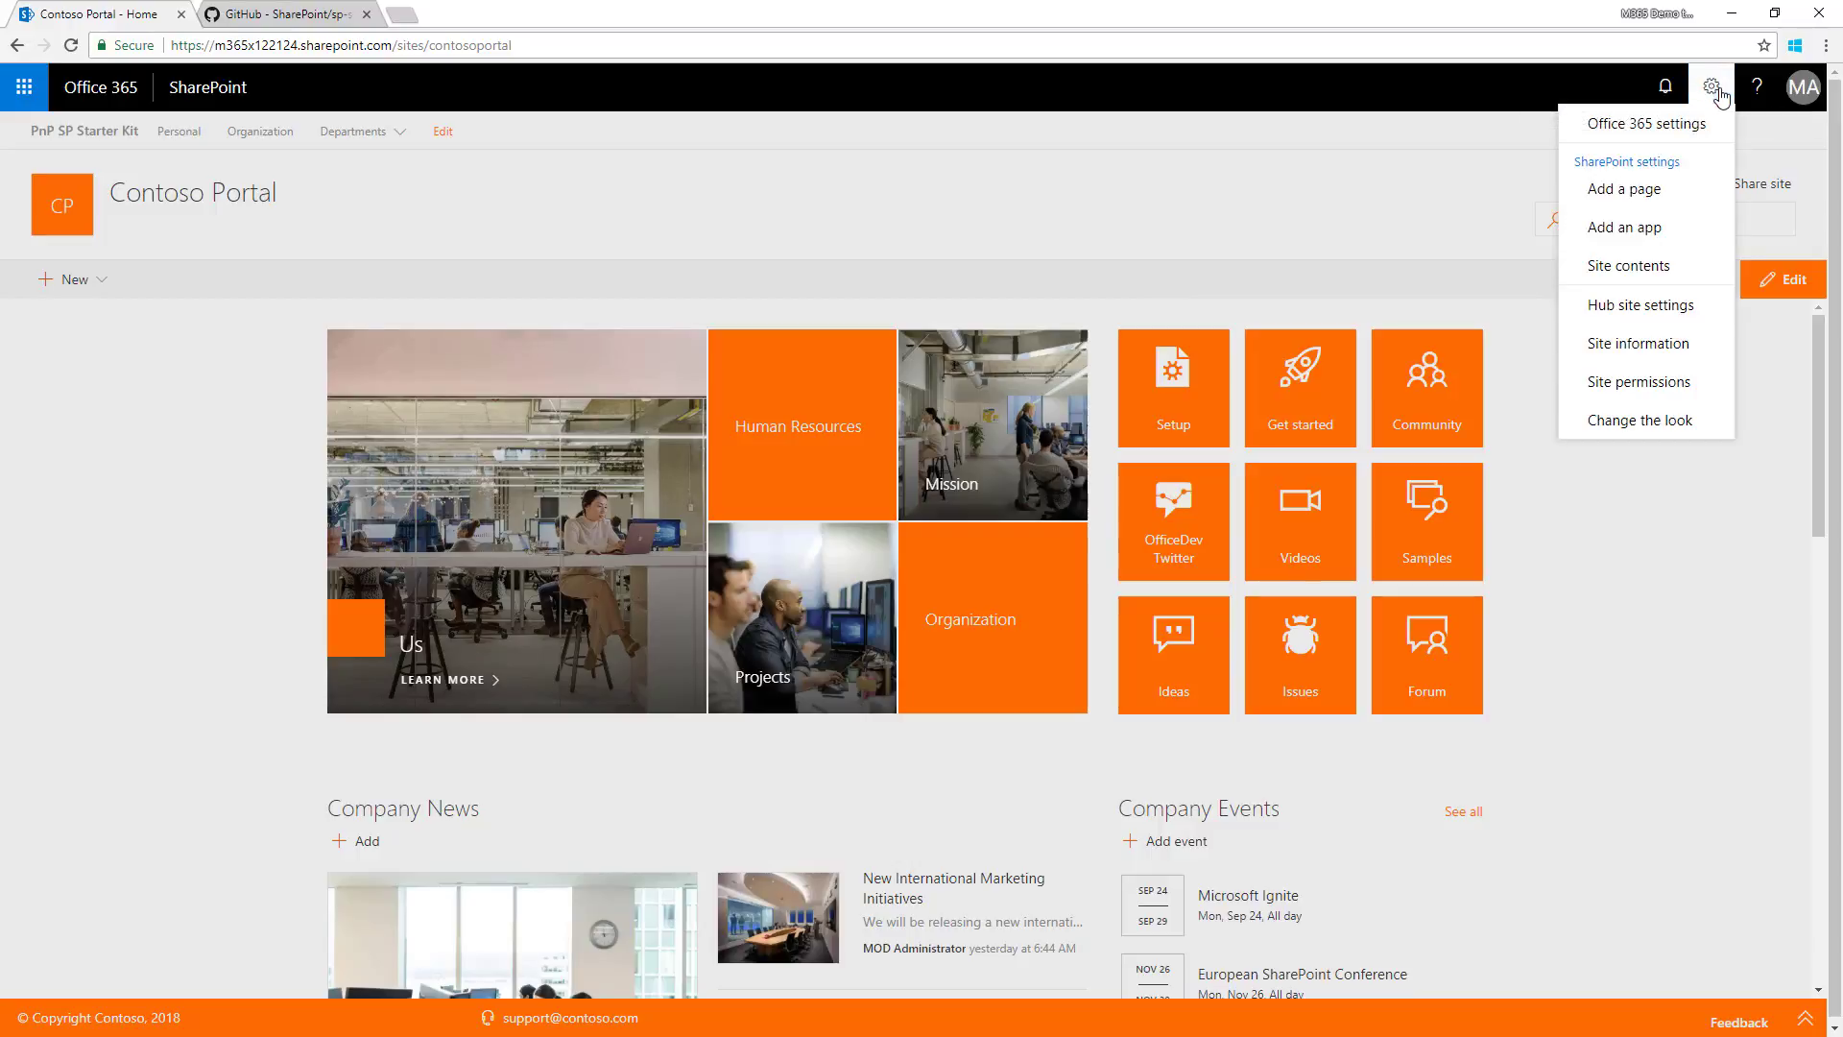
pyautogui.click(1631, 420)
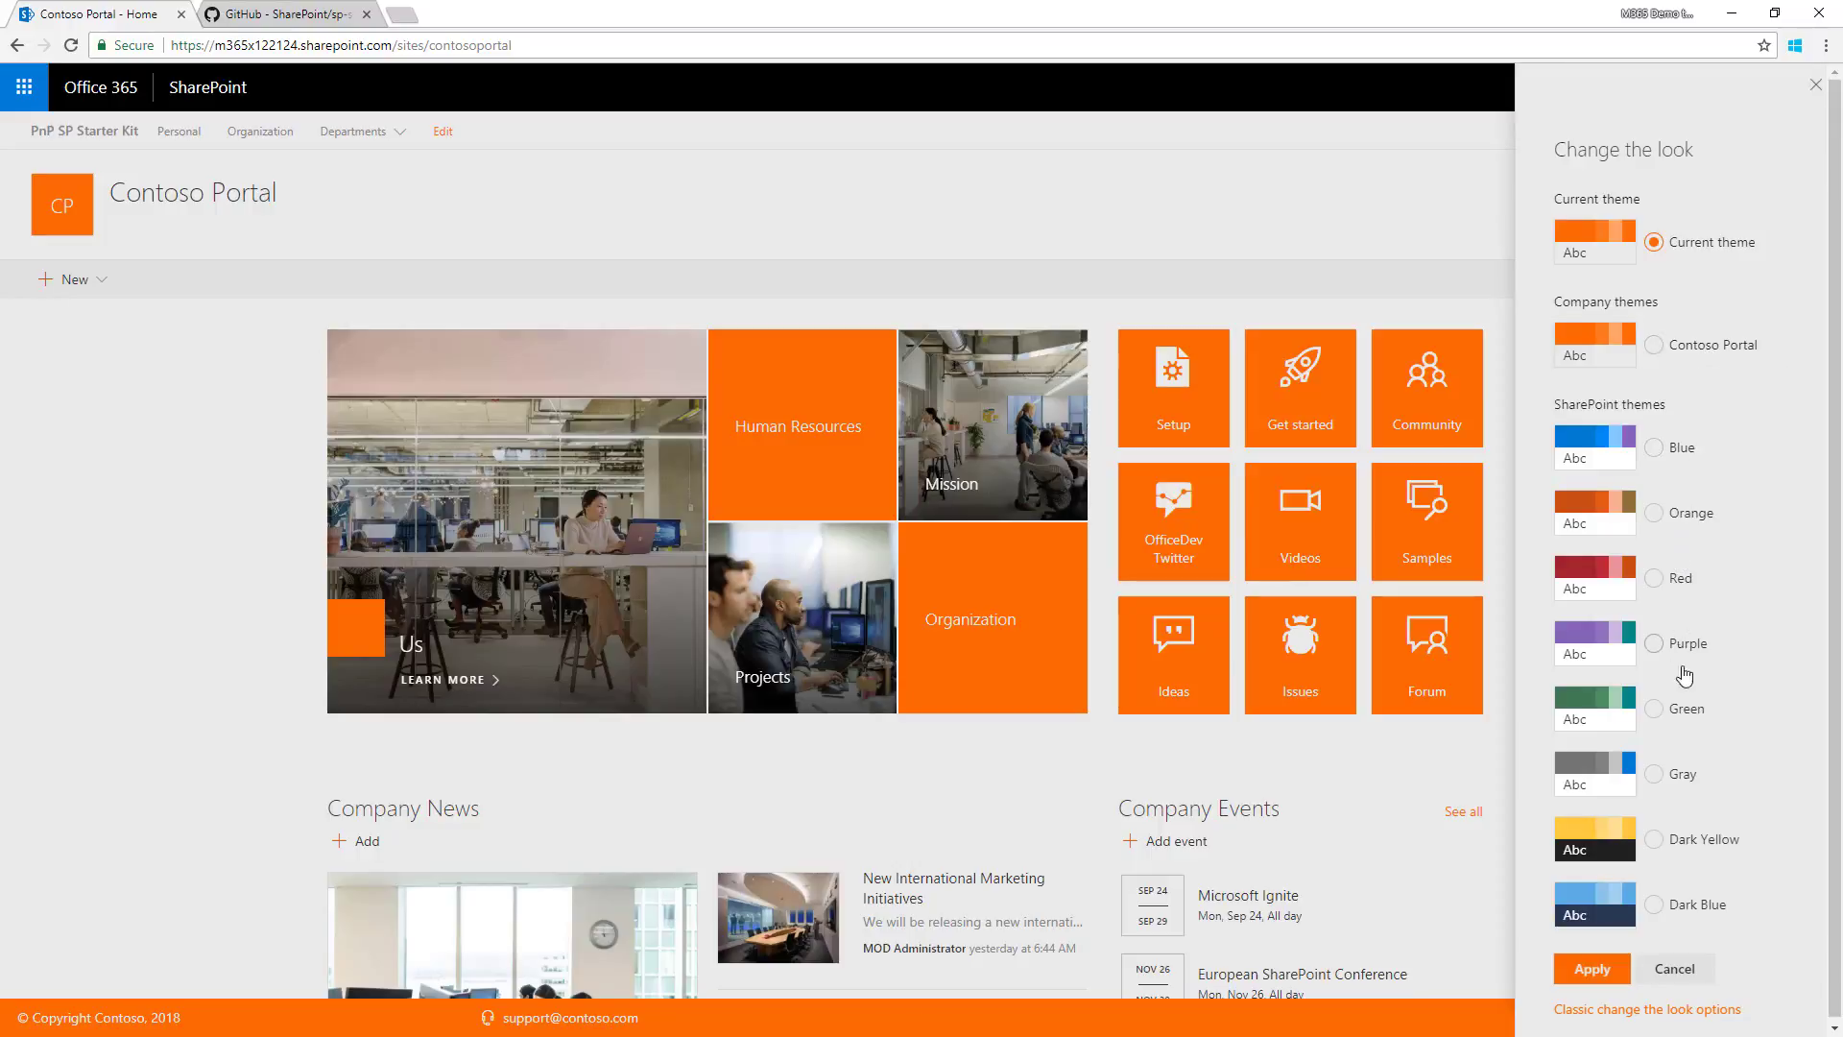
pyautogui.click(1686, 458)
pyautogui.click(1689, 516)
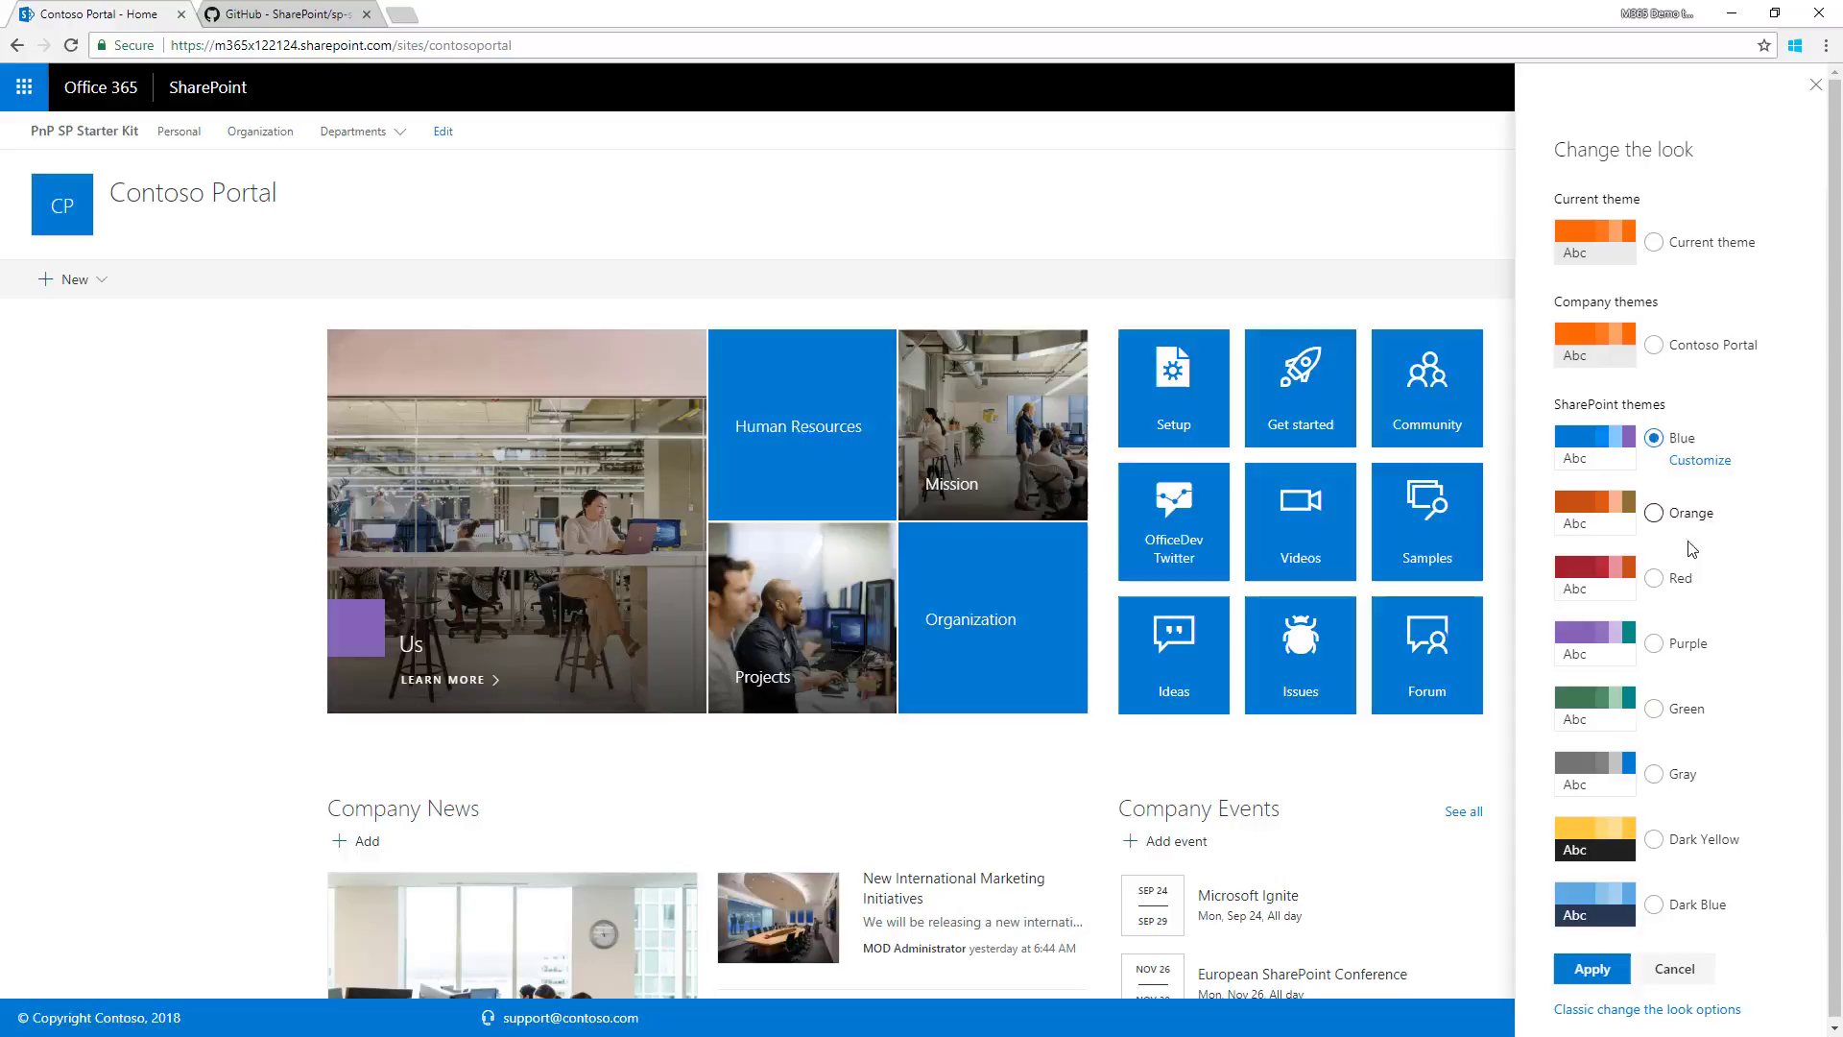
pyautogui.click(1682, 585)
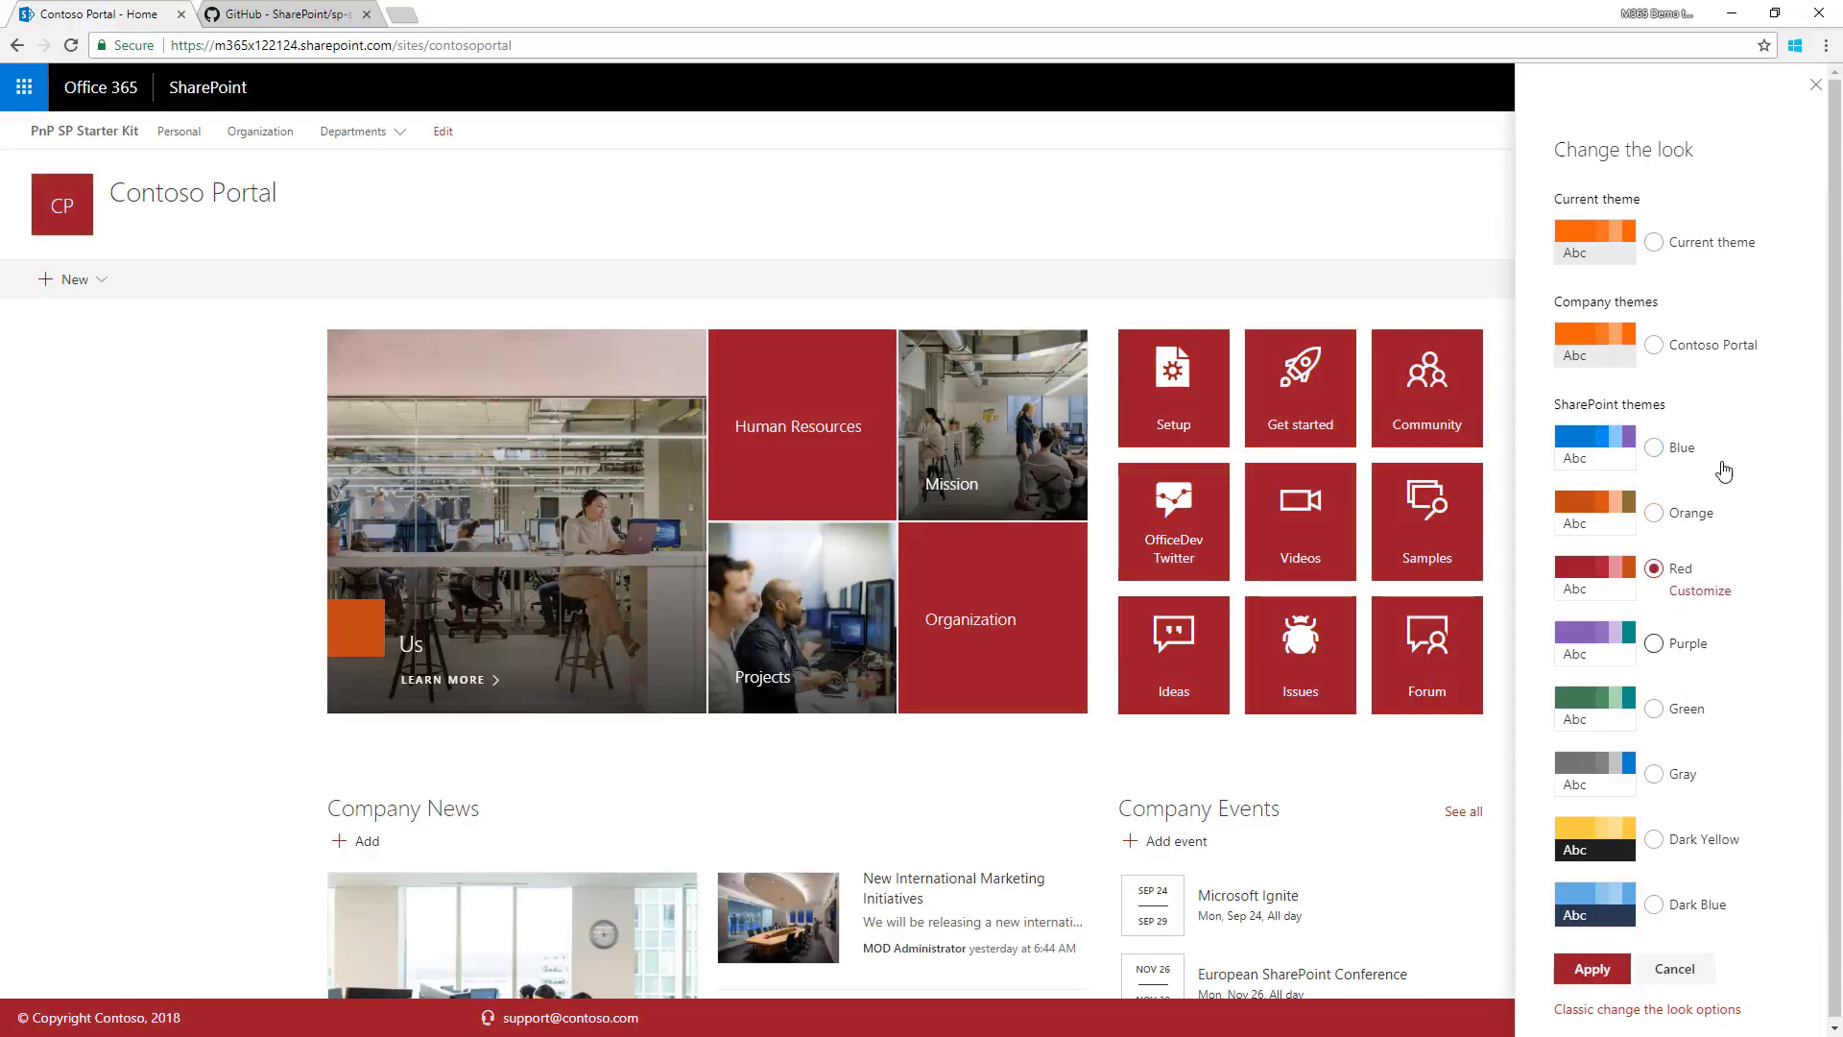
# Choose the Contoso Portal company theme and apply it to the site.
pyautogui.click(1719, 348)
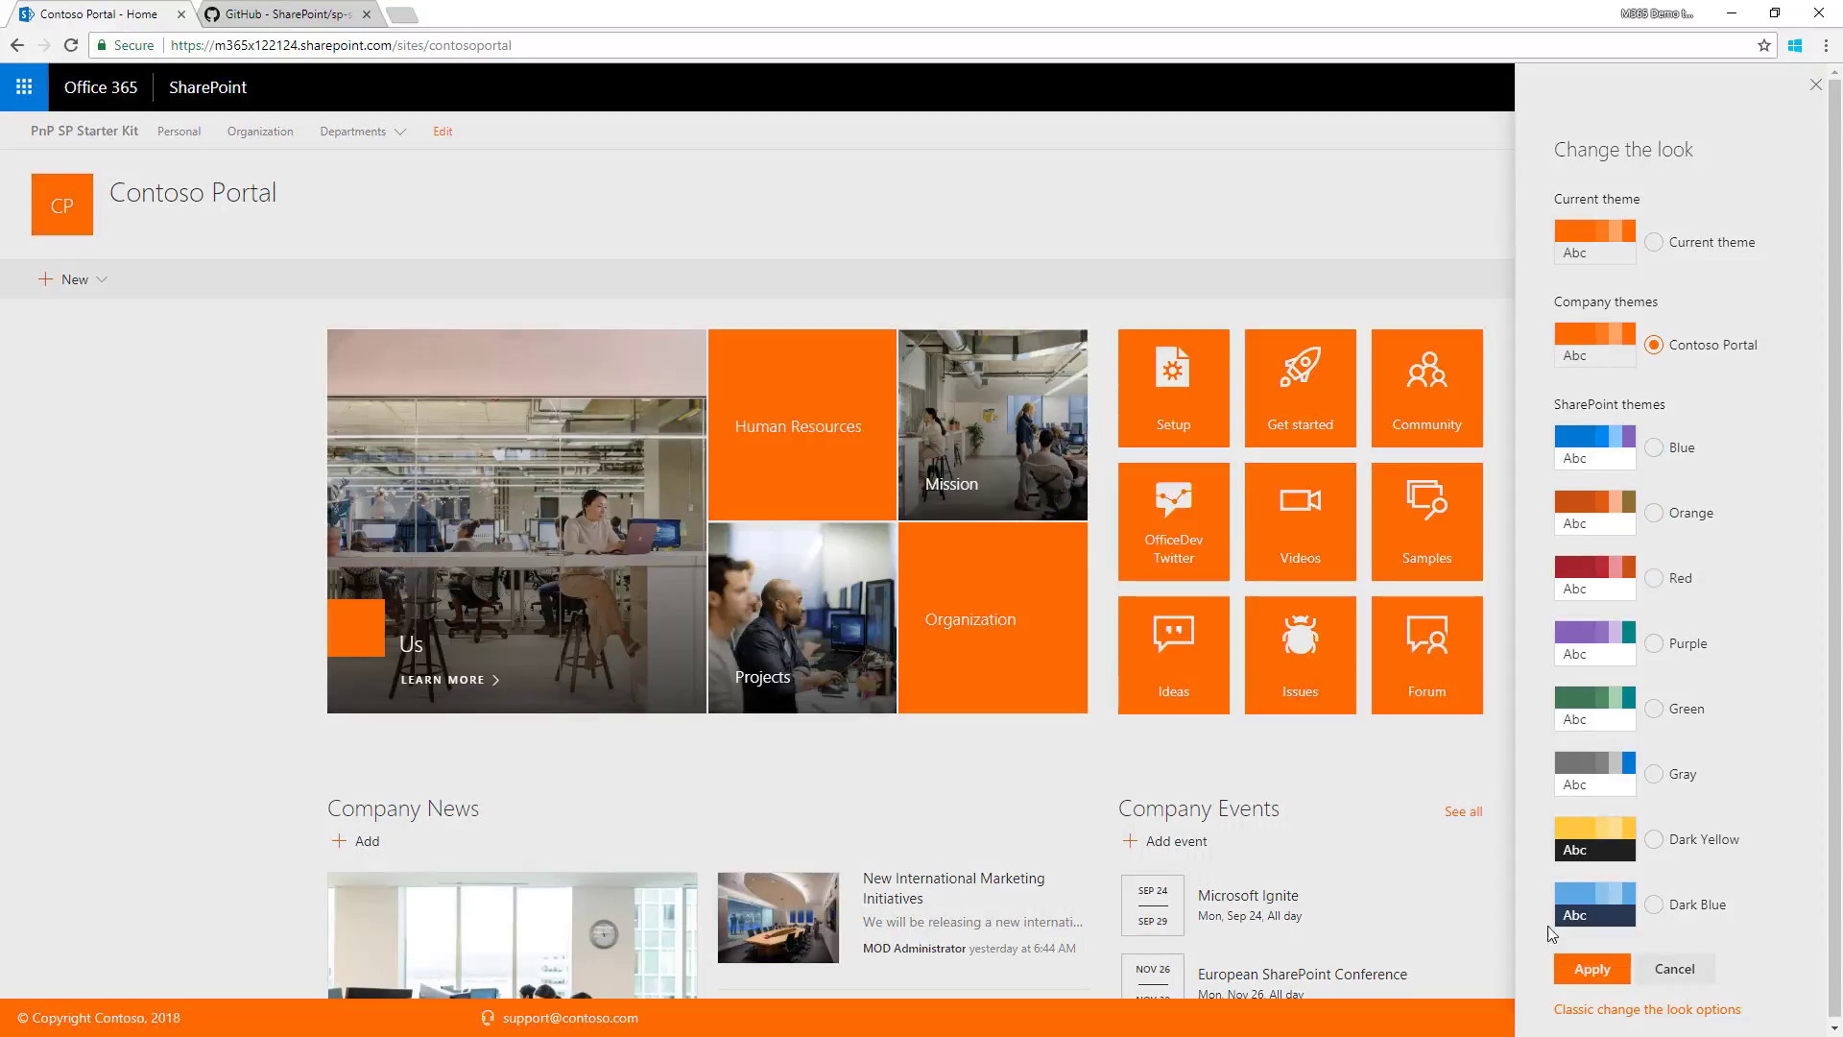
pyautogui.click(1556, 973)
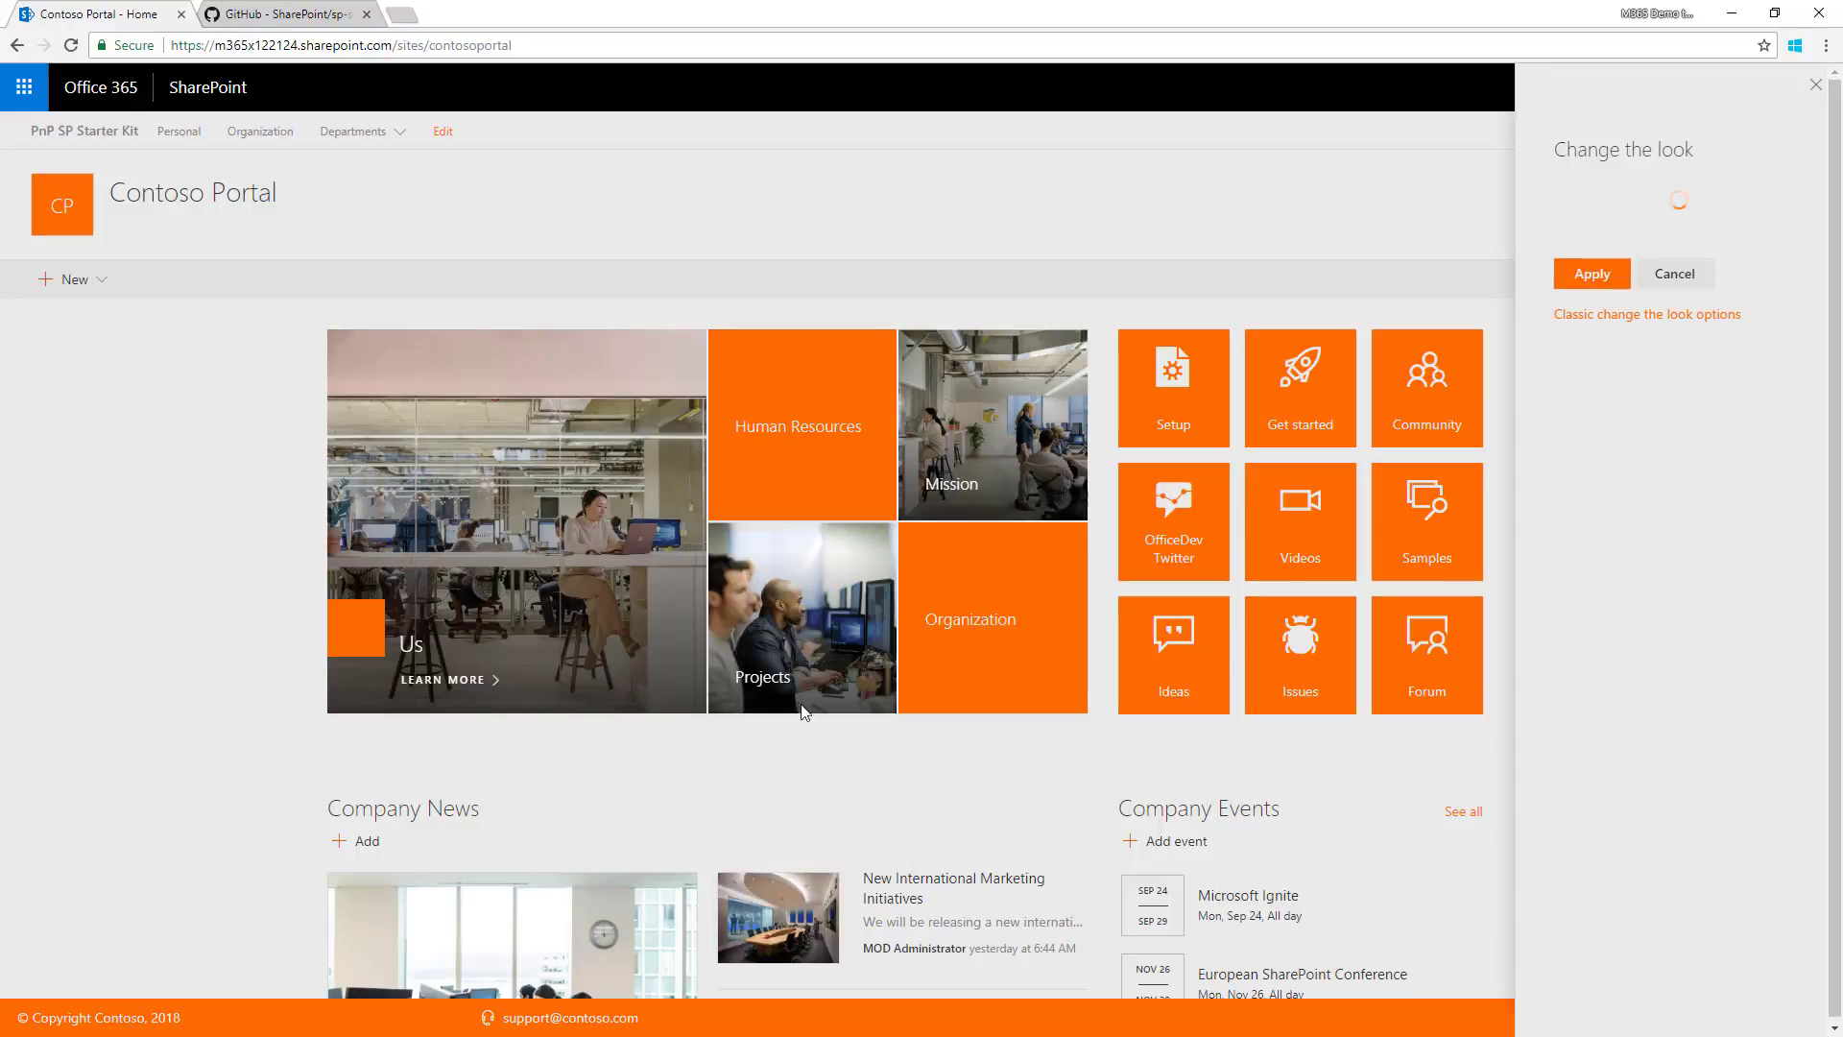
pyautogui.click(1589, 276)
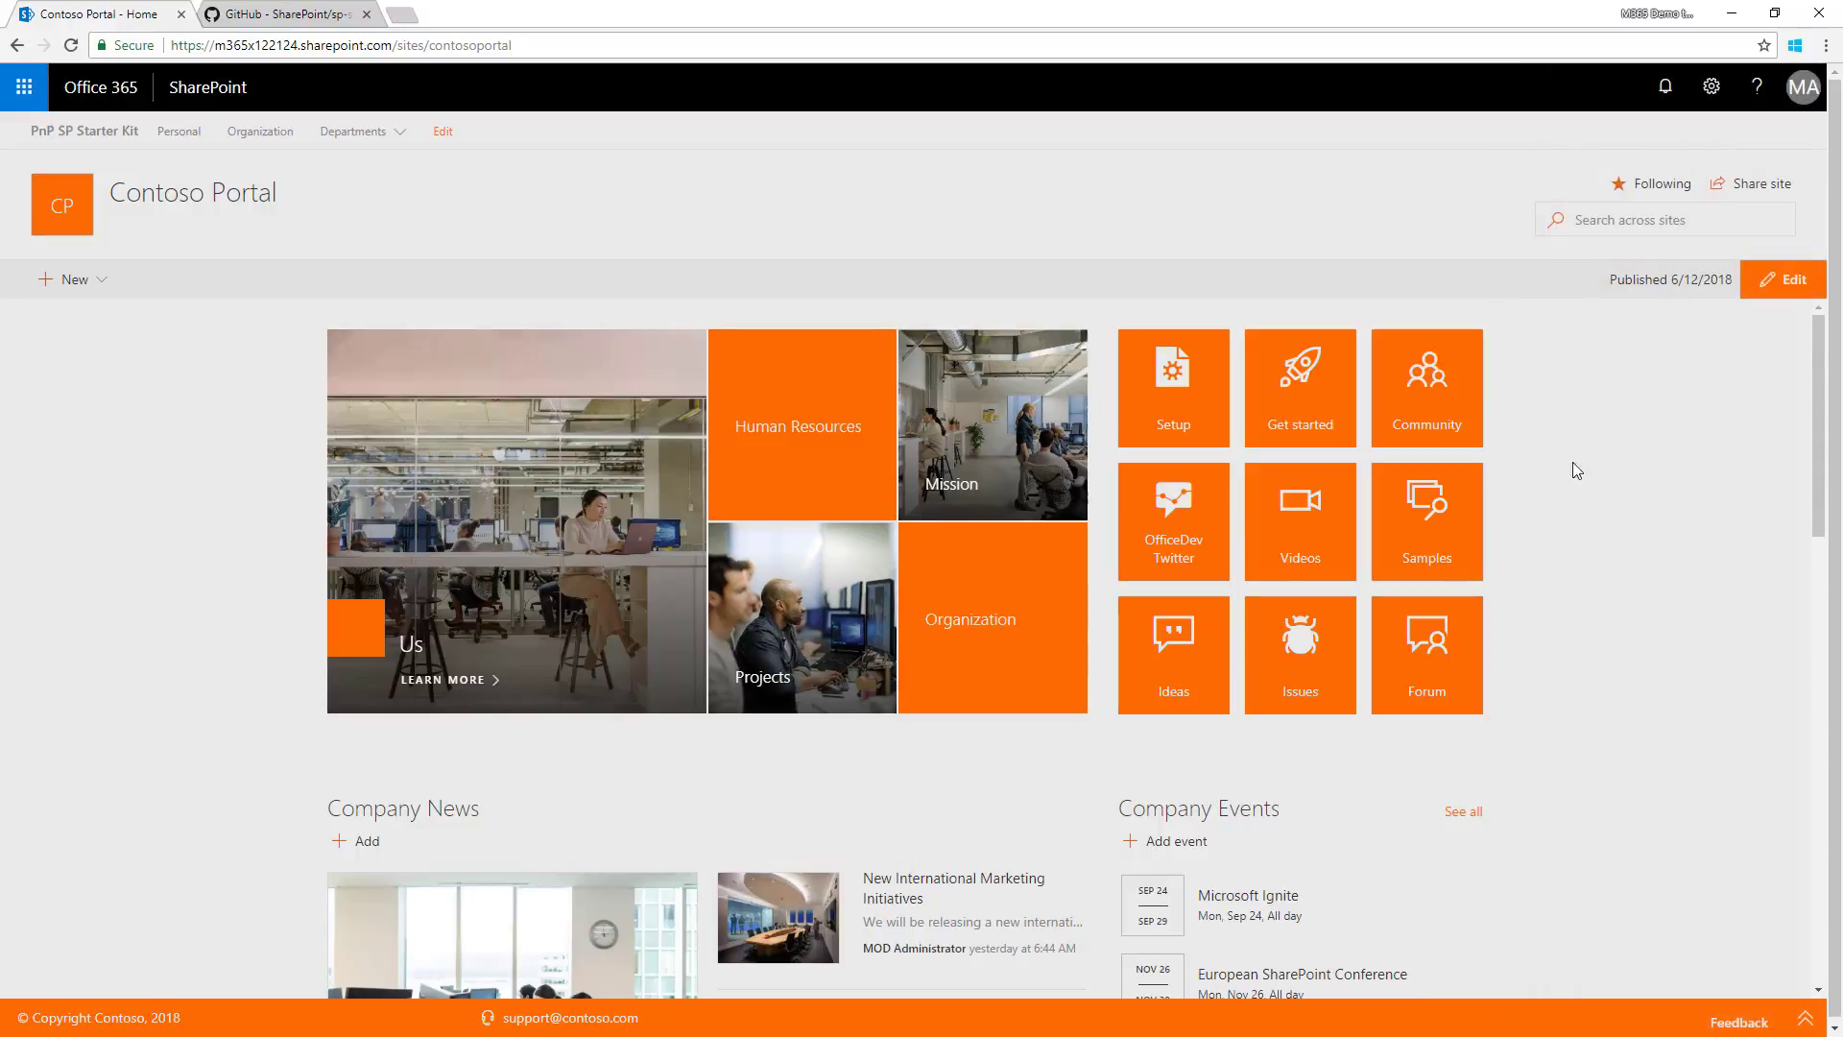
# Browse the themed home page's tiles and clocks, and advance the Company overview slides to Financial status.
pyautogui.scroll(-5, 1552, 486)
pyautogui.scroll(-3, 1552, 486)
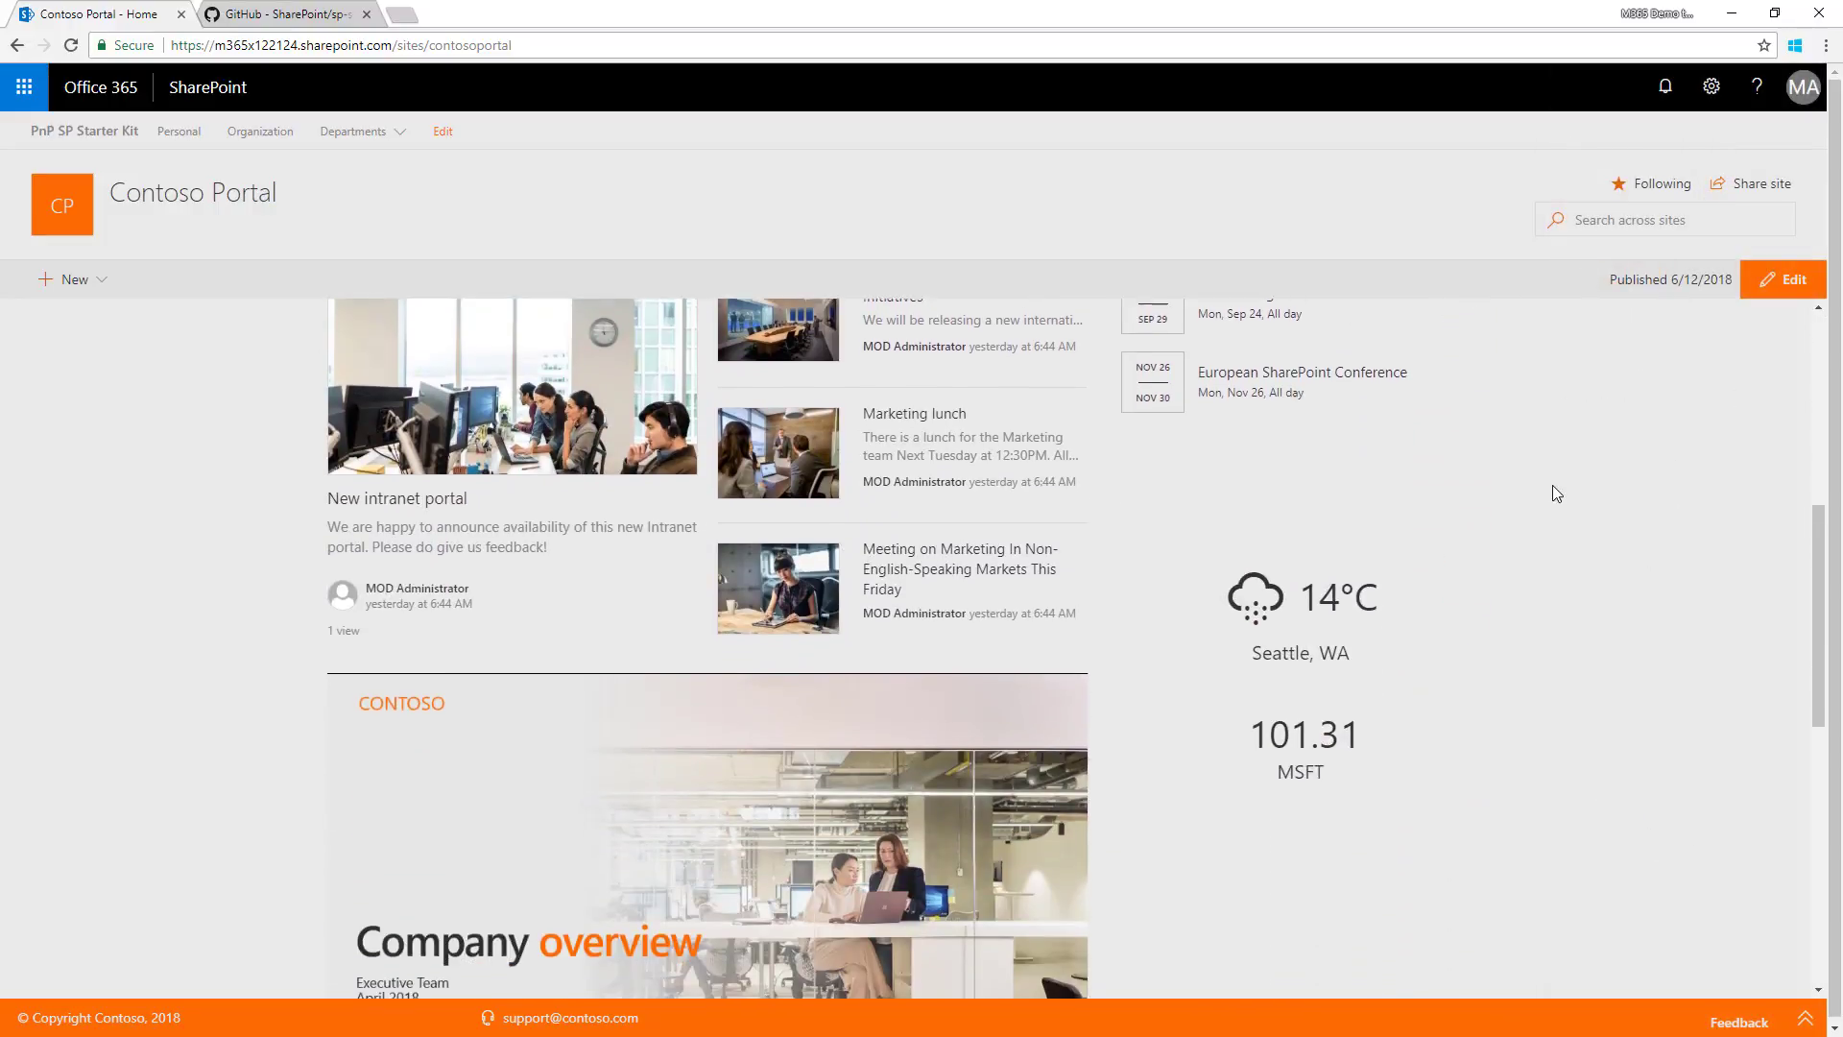
pyautogui.scroll(-1, 1553, 486)
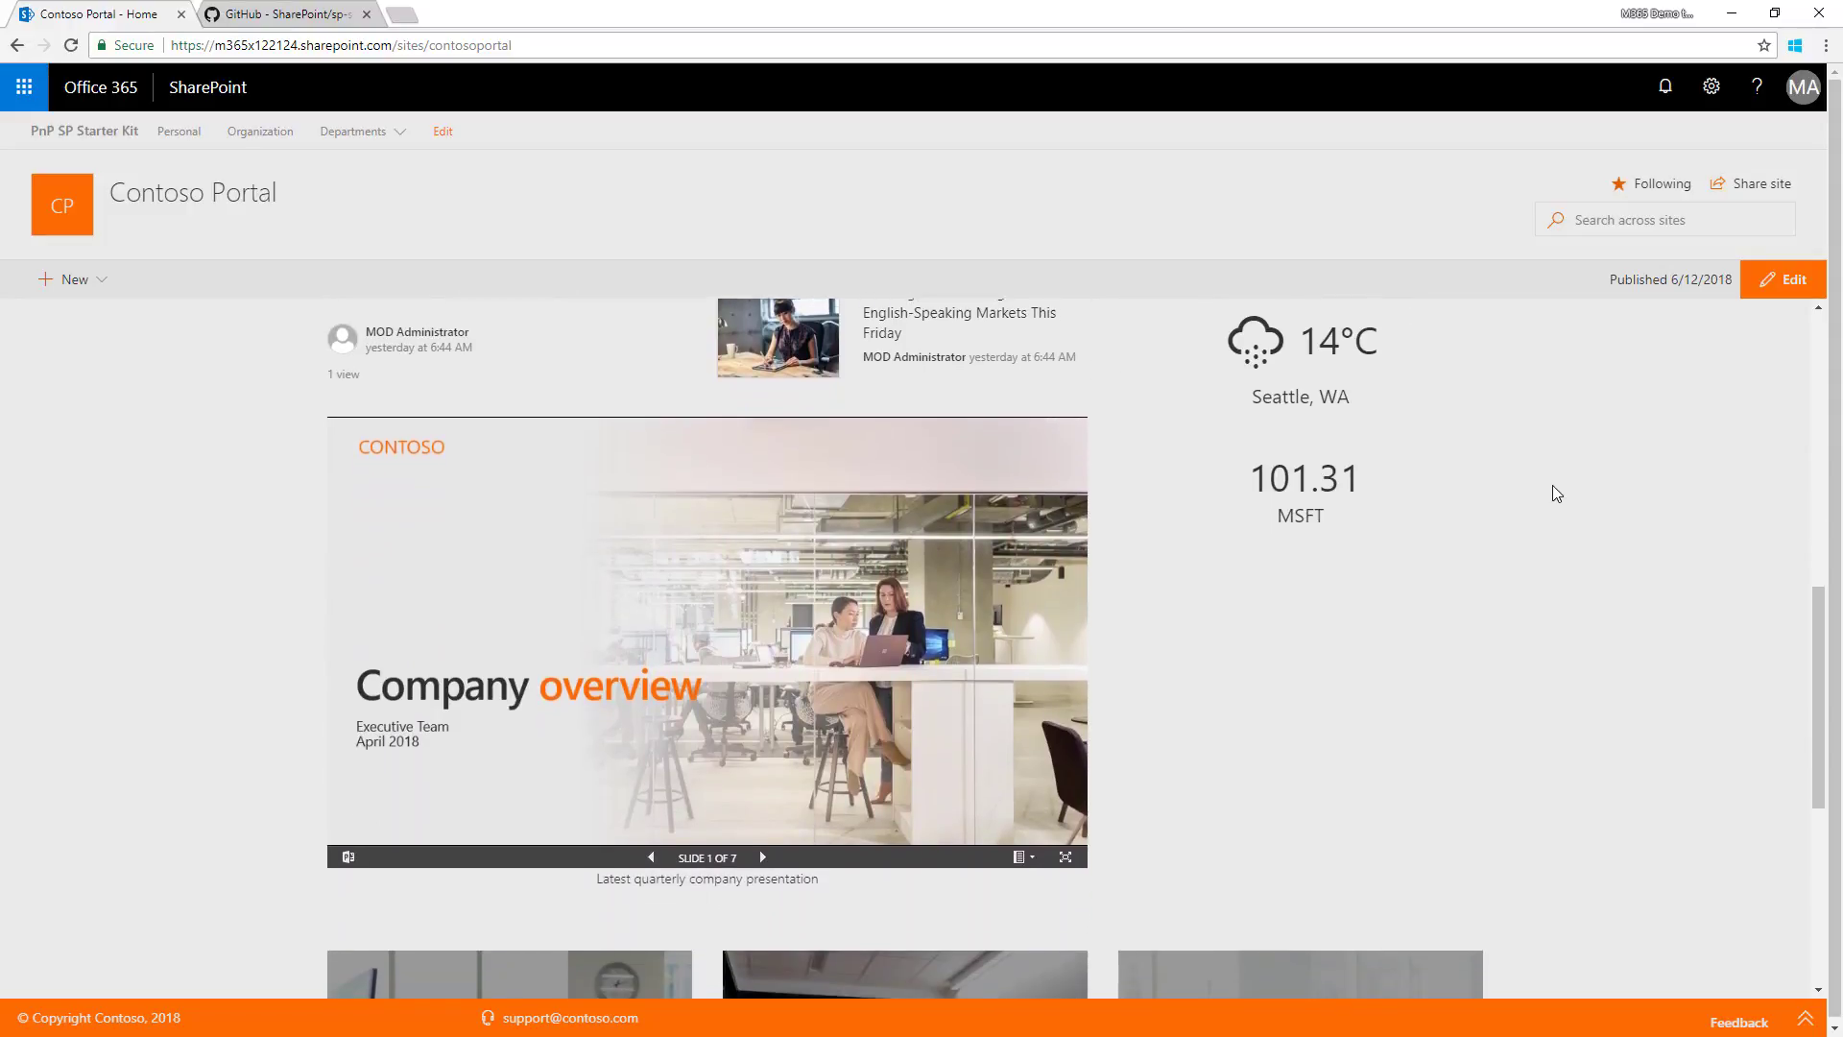
pyautogui.scroll(4, 1553, 485)
pyautogui.scroll(1, 849, 482)
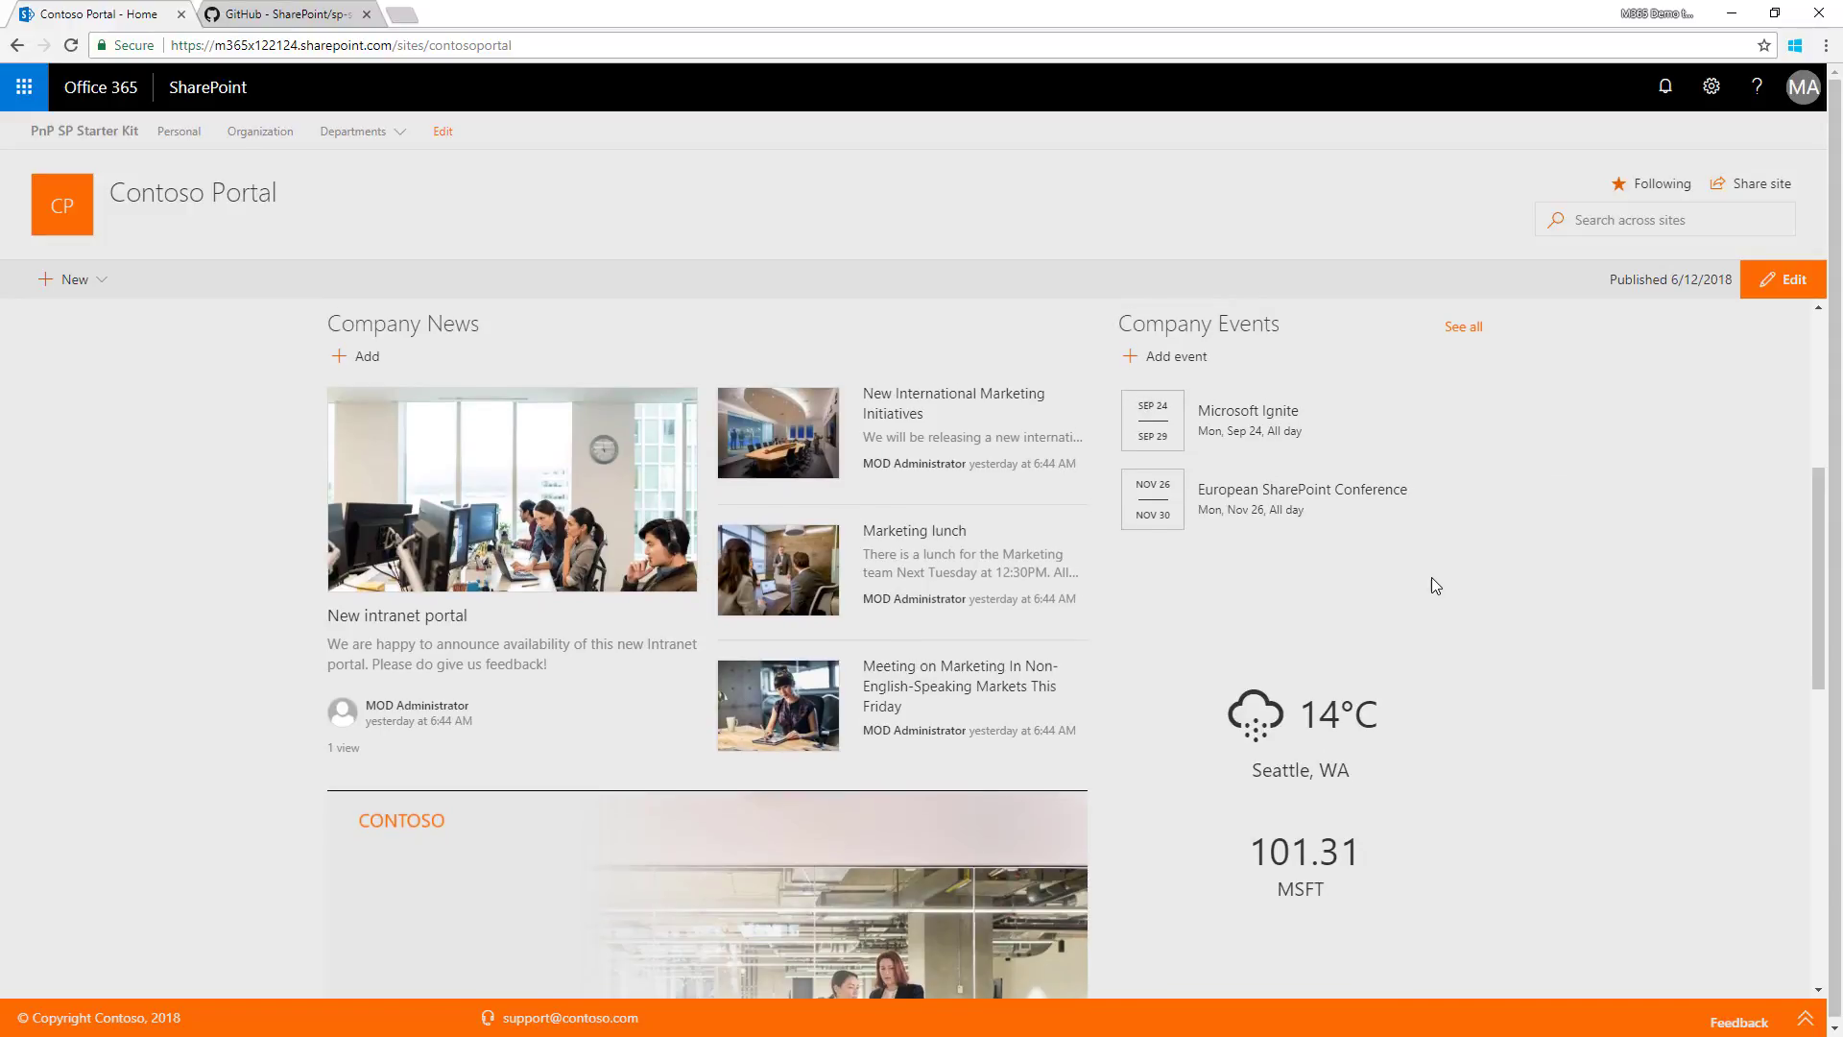
pyautogui.scroll(-2, 1431, 584)
pyautogui.scroll(-4, 1452, 507)
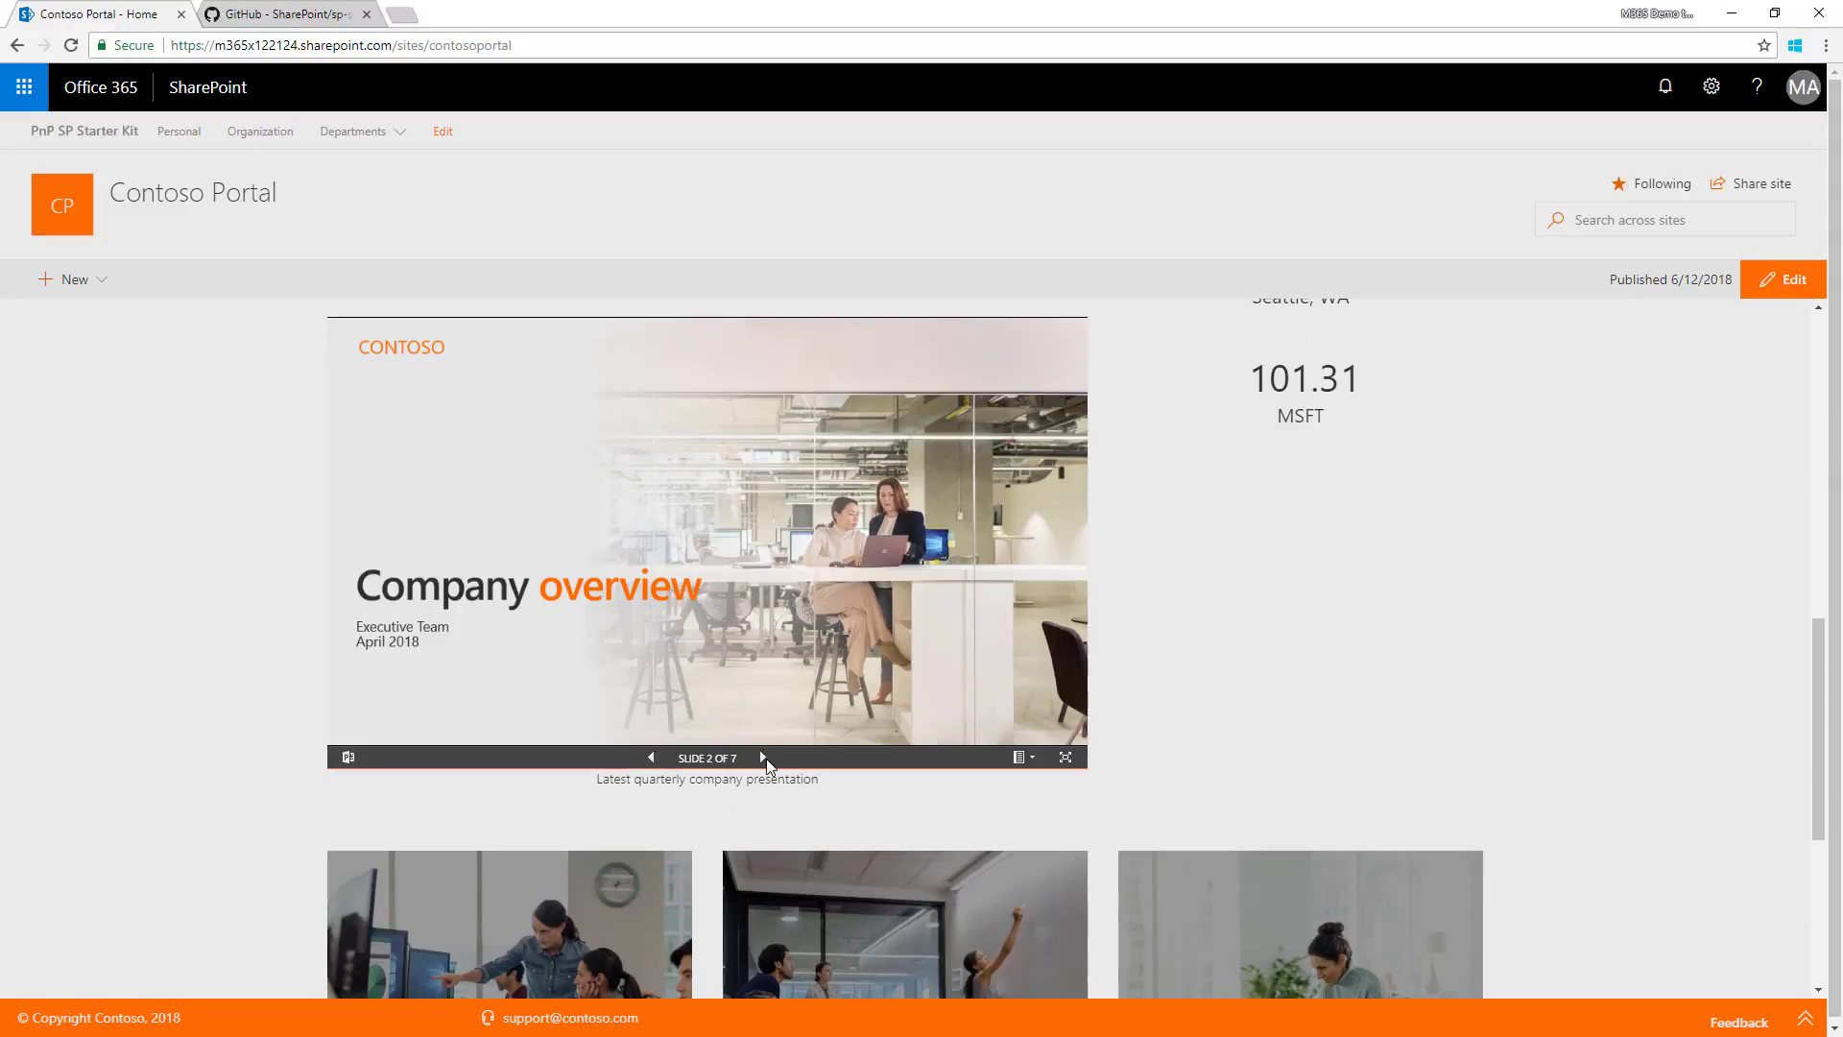
pyautogui.click(764, 757)
pyautogui.click(764, 758)
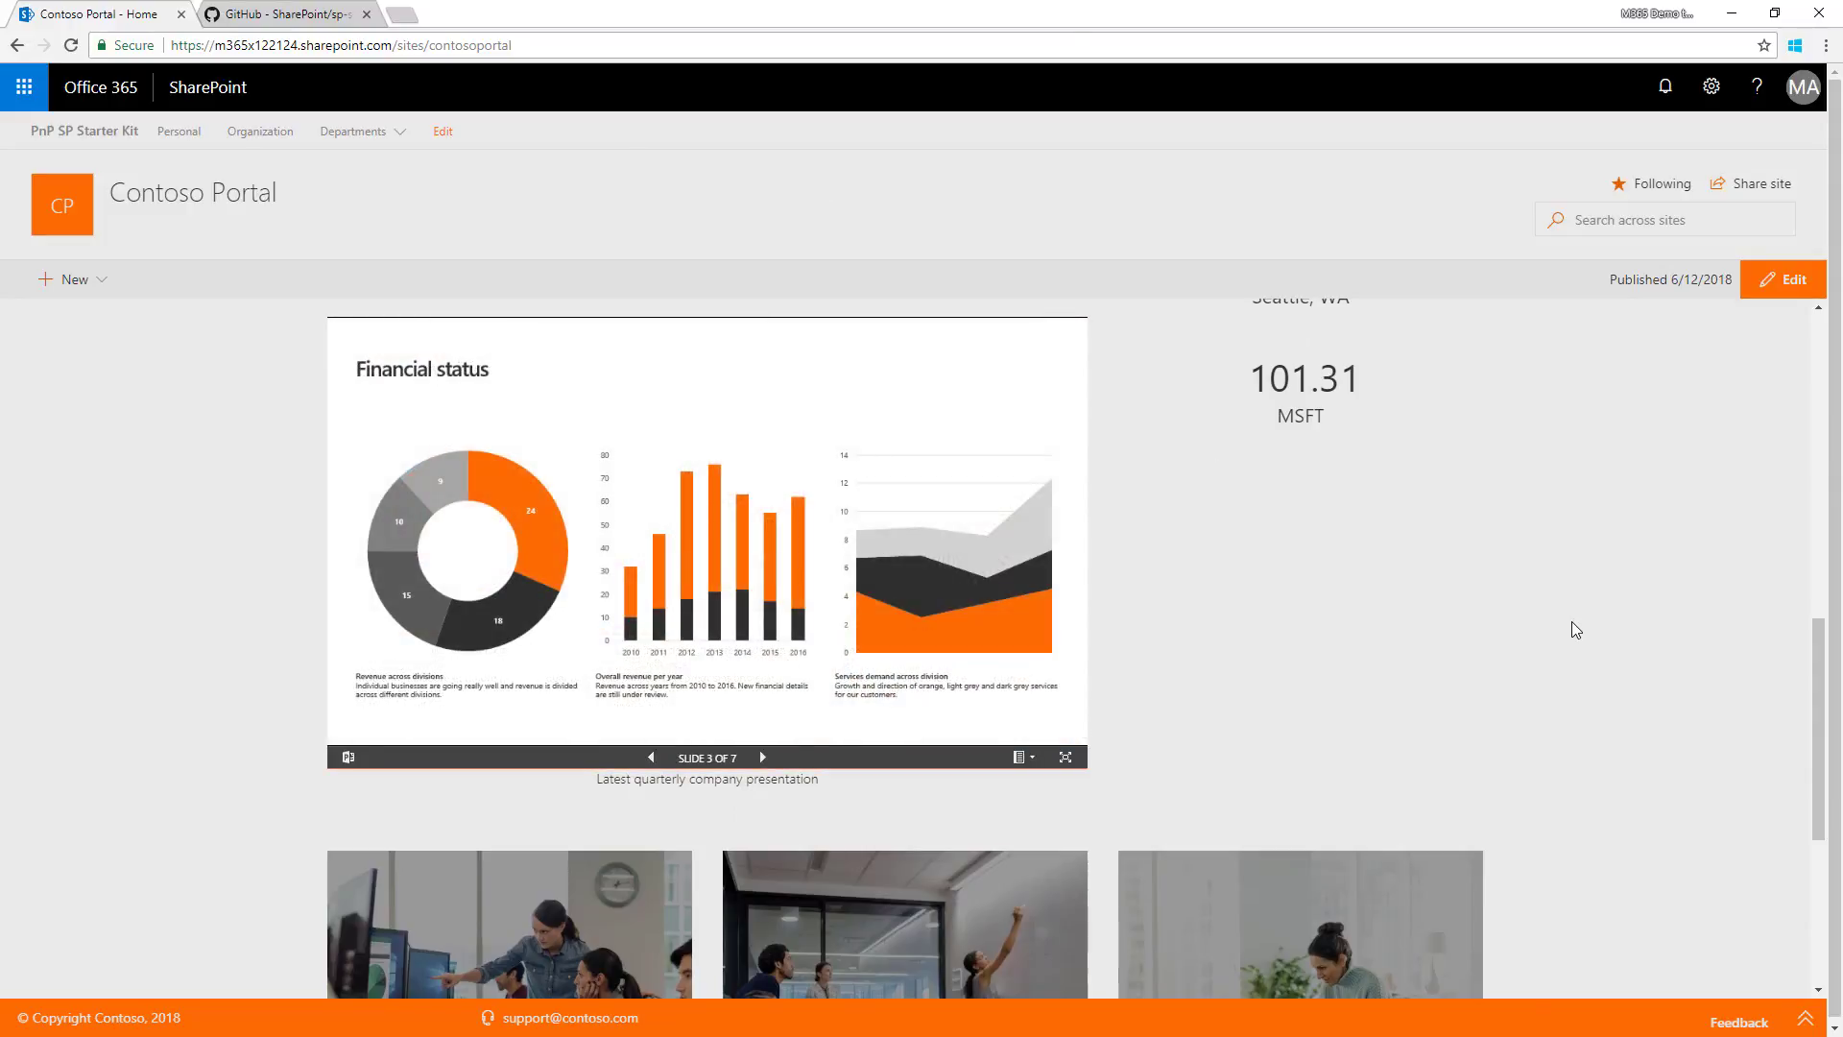
pyautogui.scroll(-5, 1572, 622)
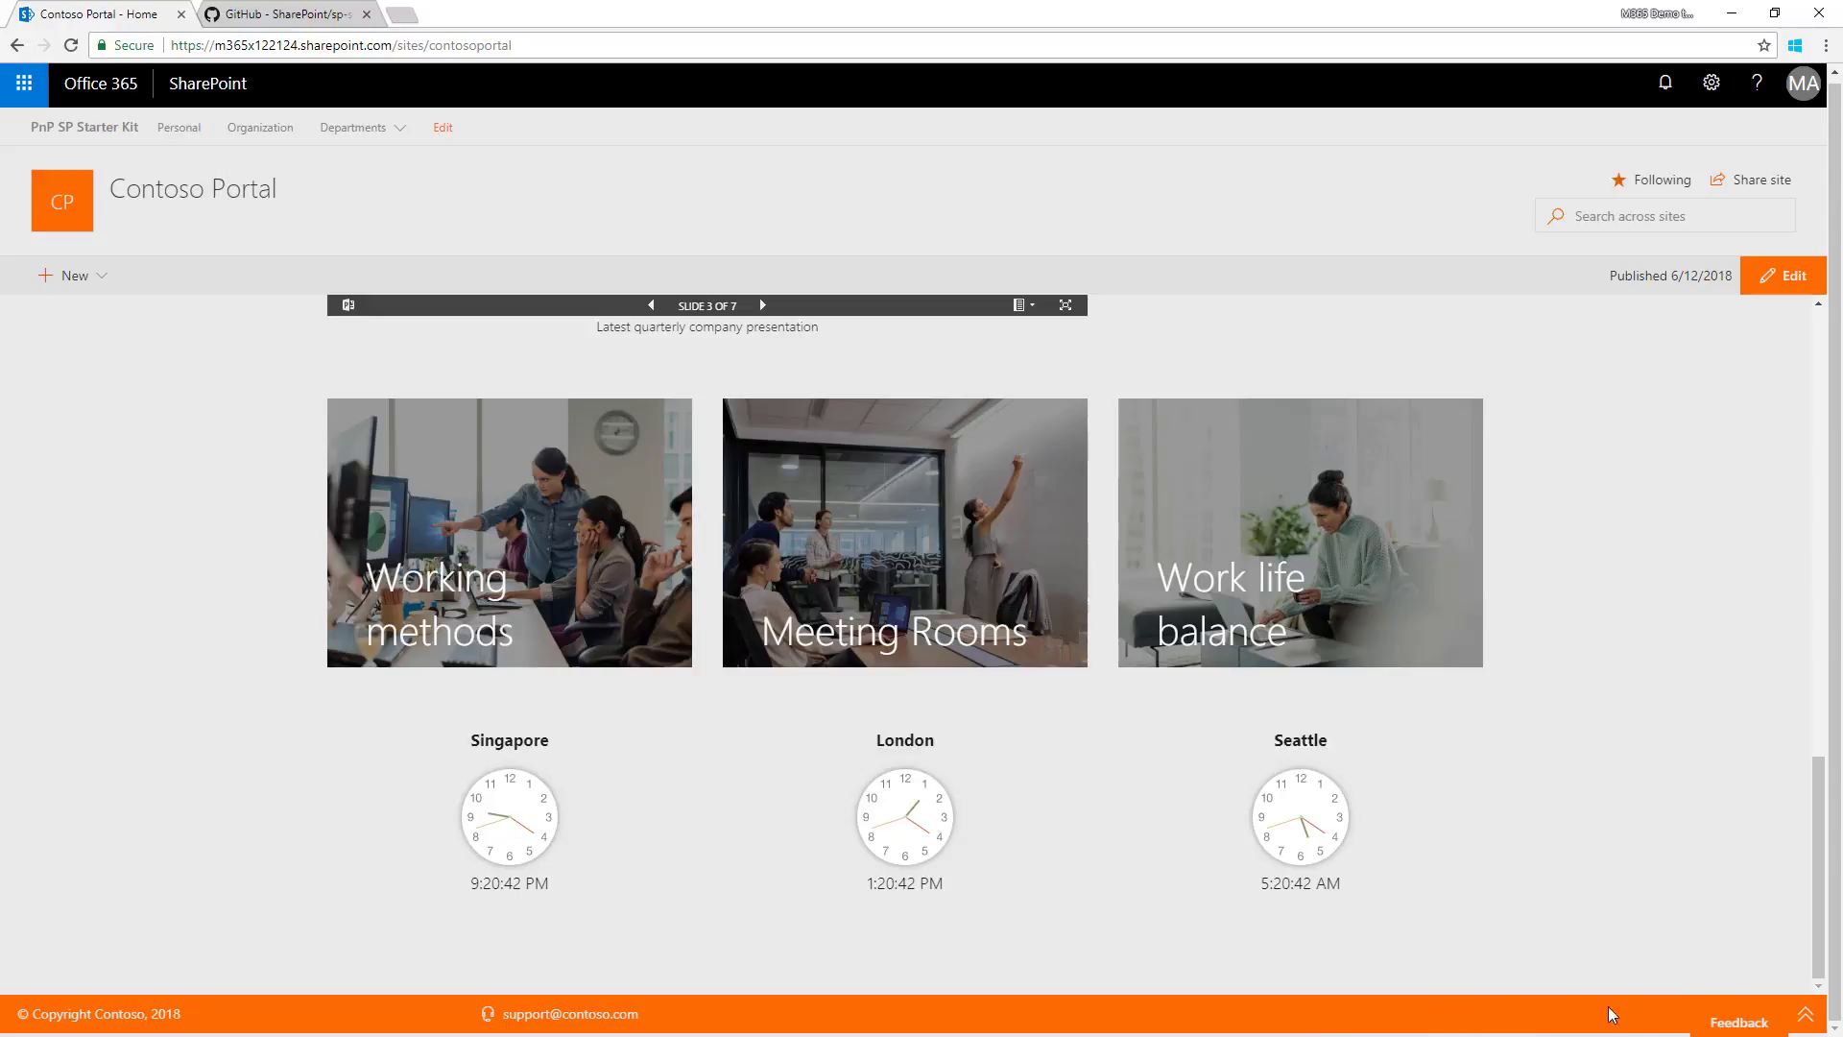
pyautogui.click(1809, 1025)
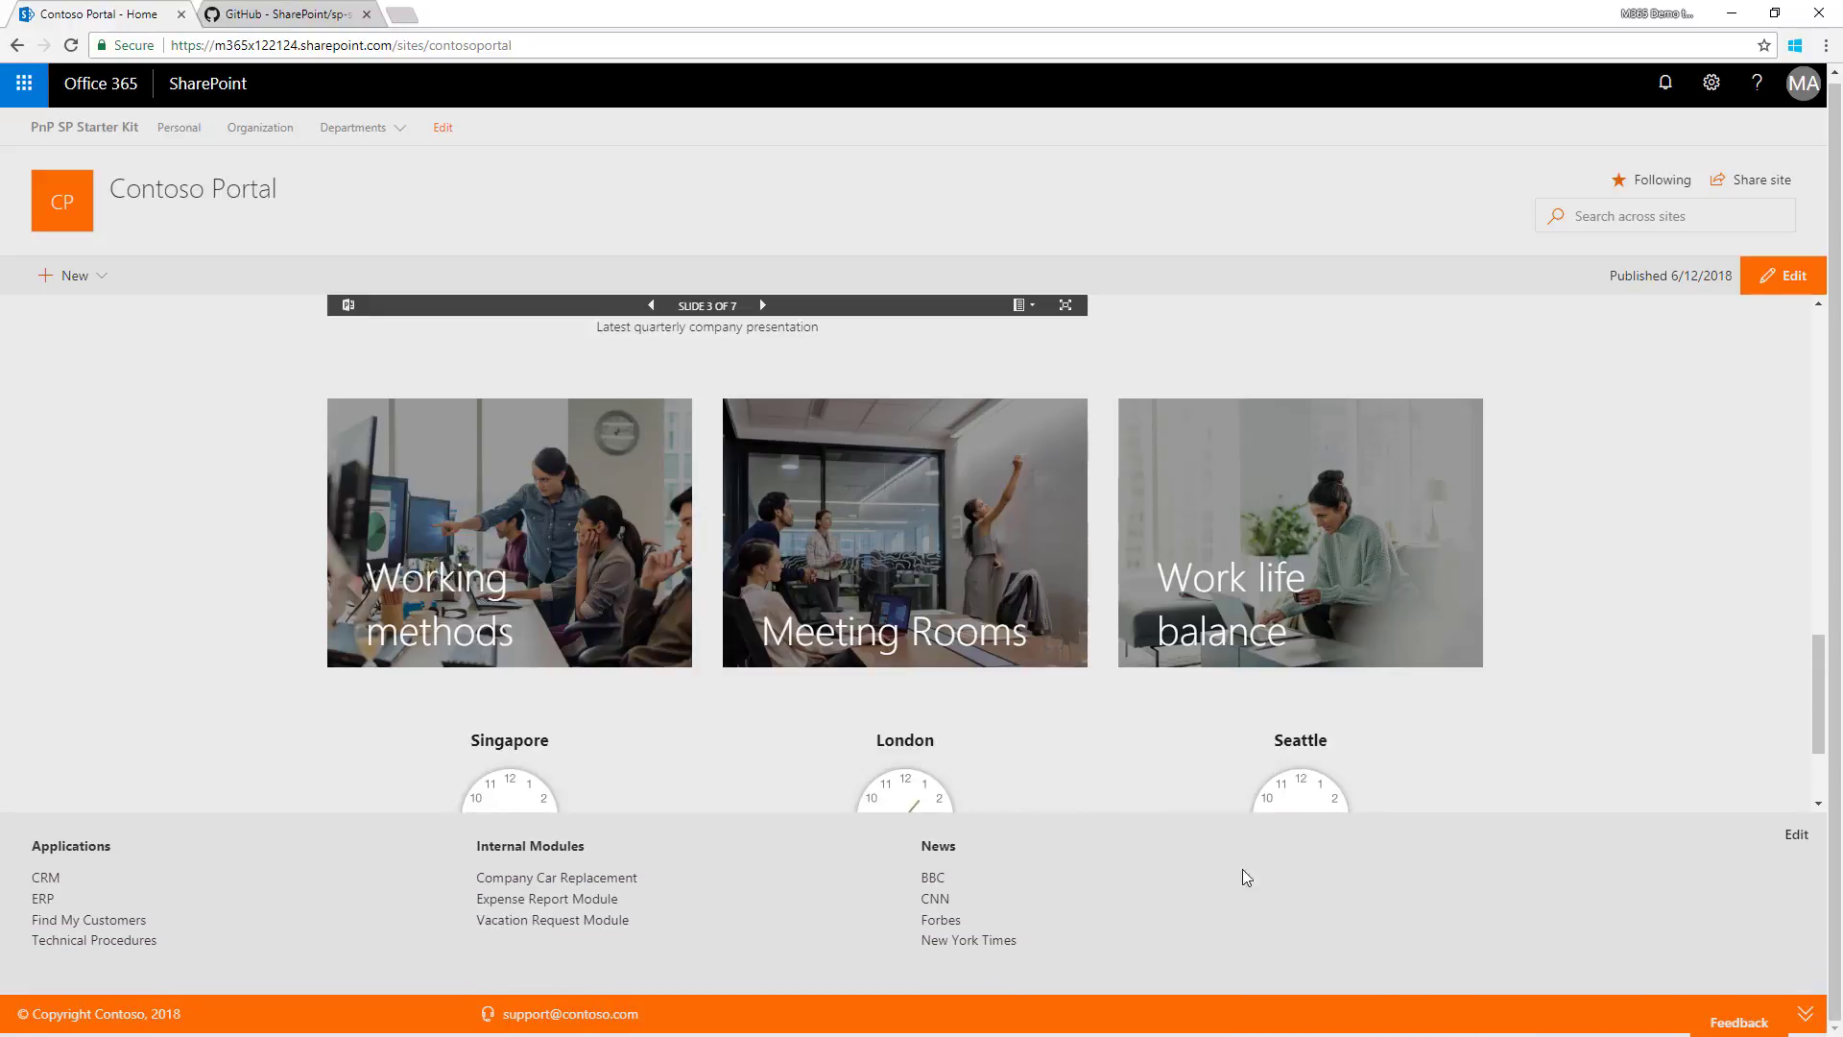
pyautogui.click(1796, 834)
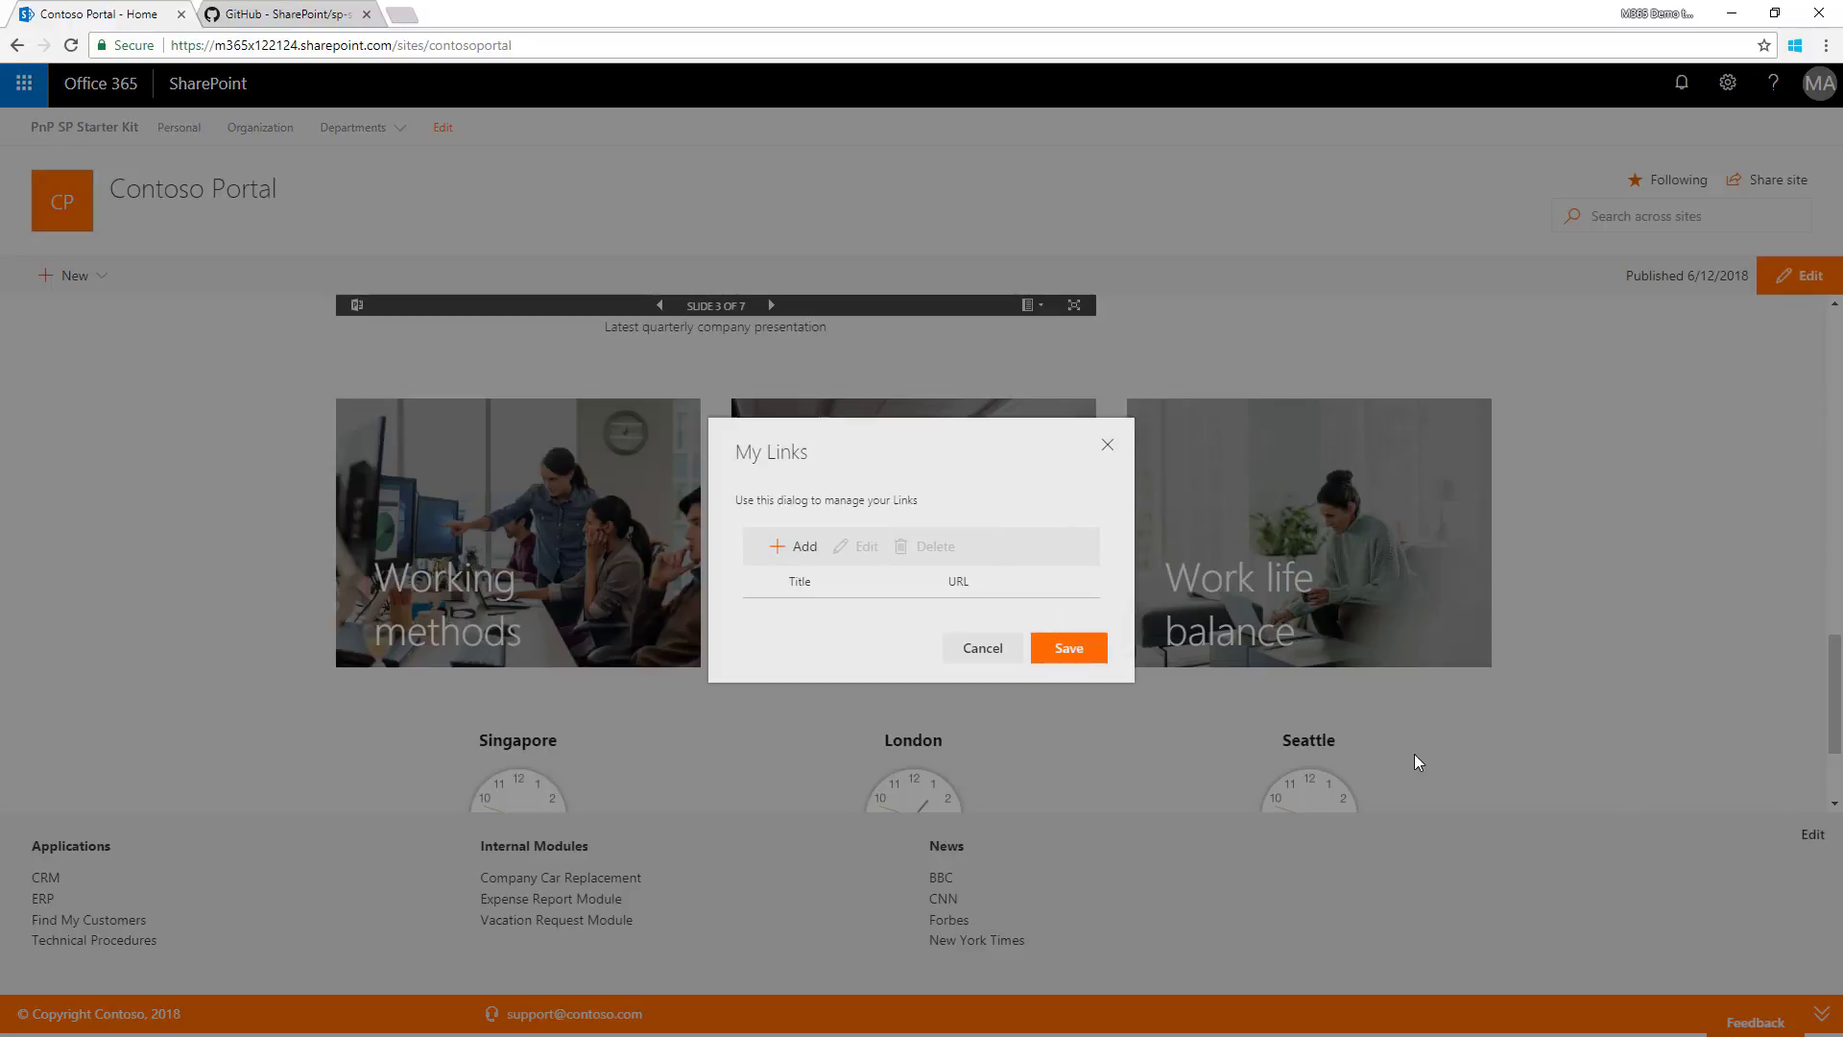
pyautogui.click(807, 545)
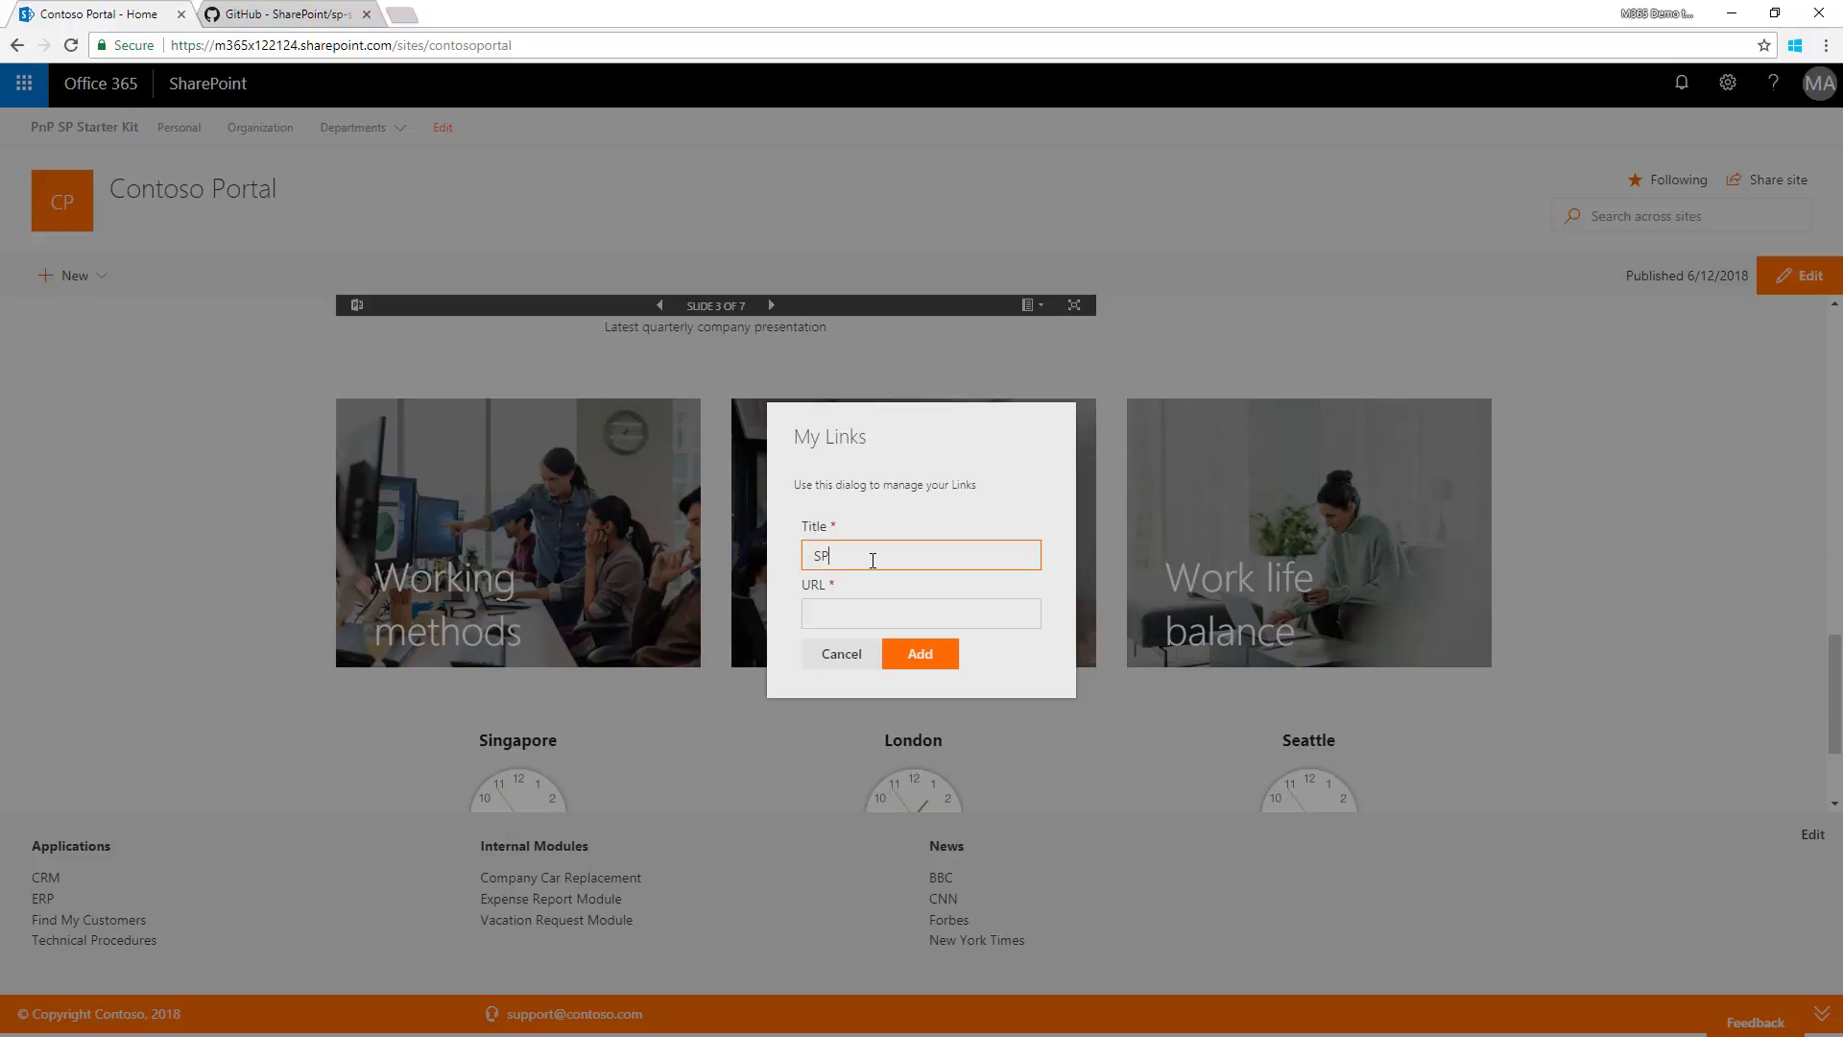
pyautogui.write('SP pnp')
pyautogui.press('Tab')
pyautogui.write('http://')
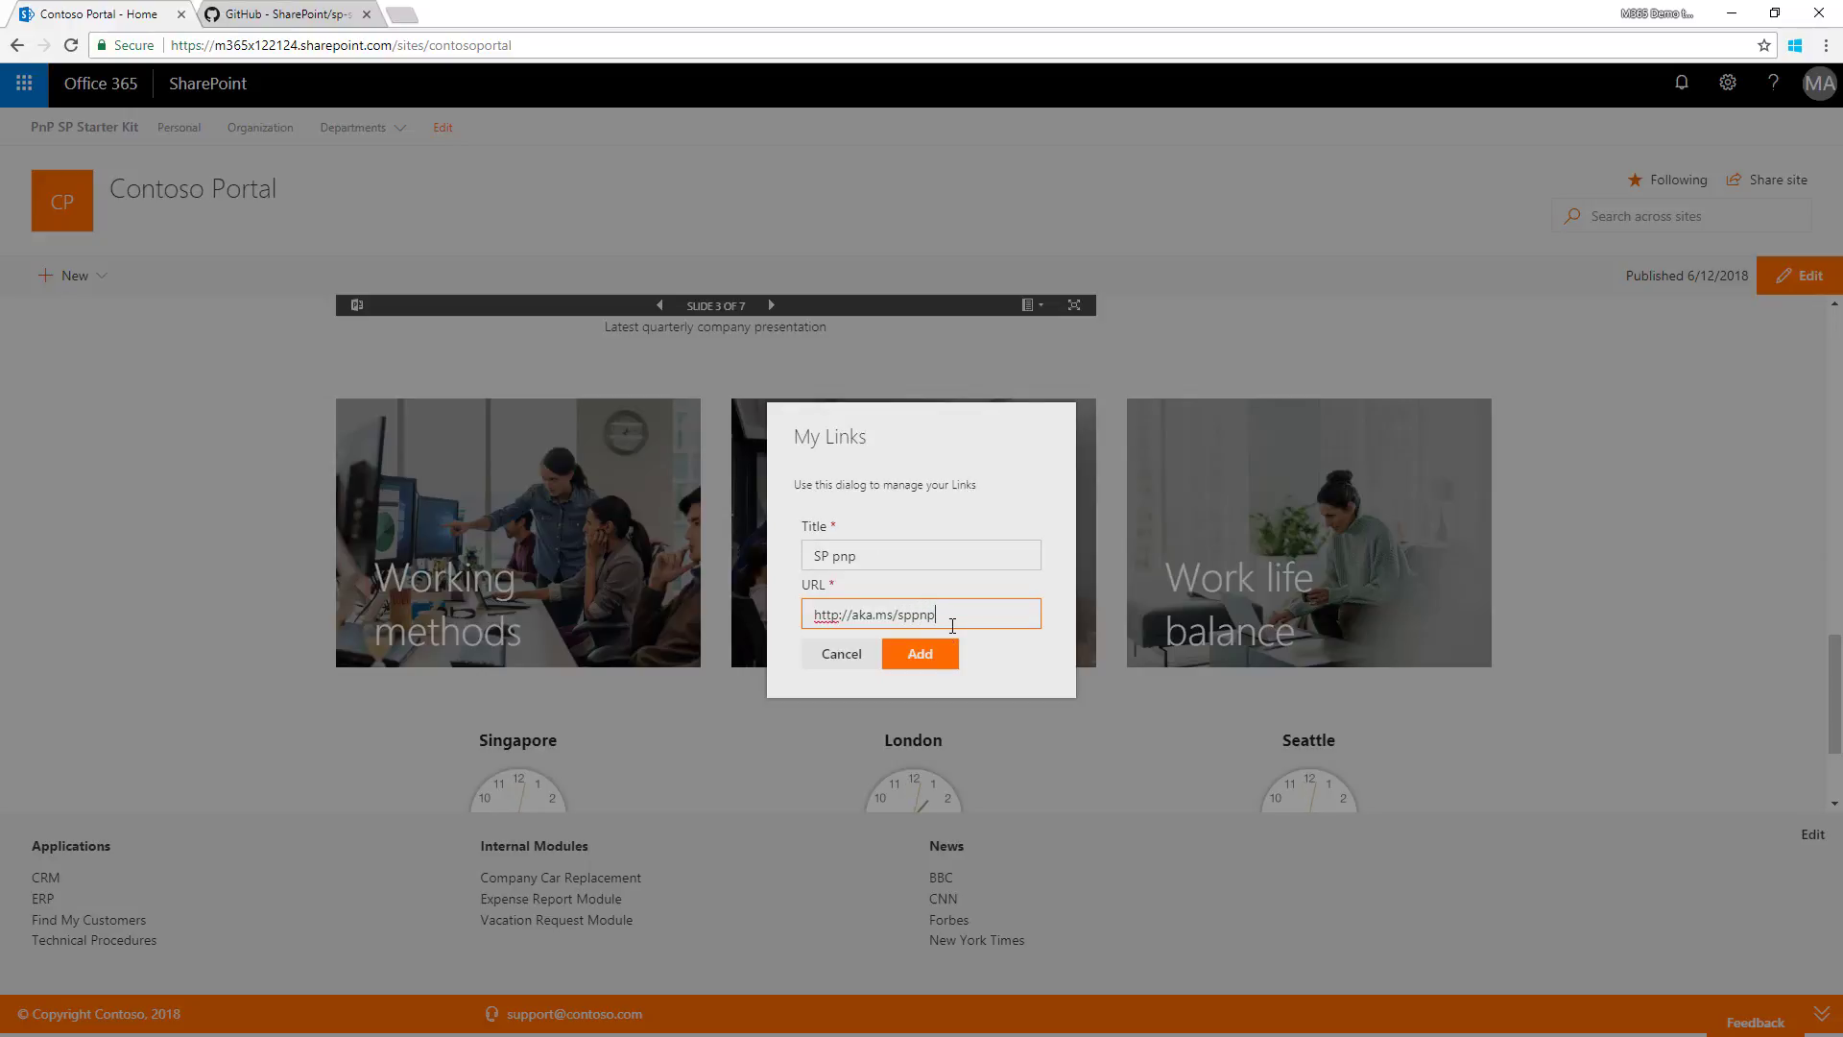
pyautogui.click(920, 653)
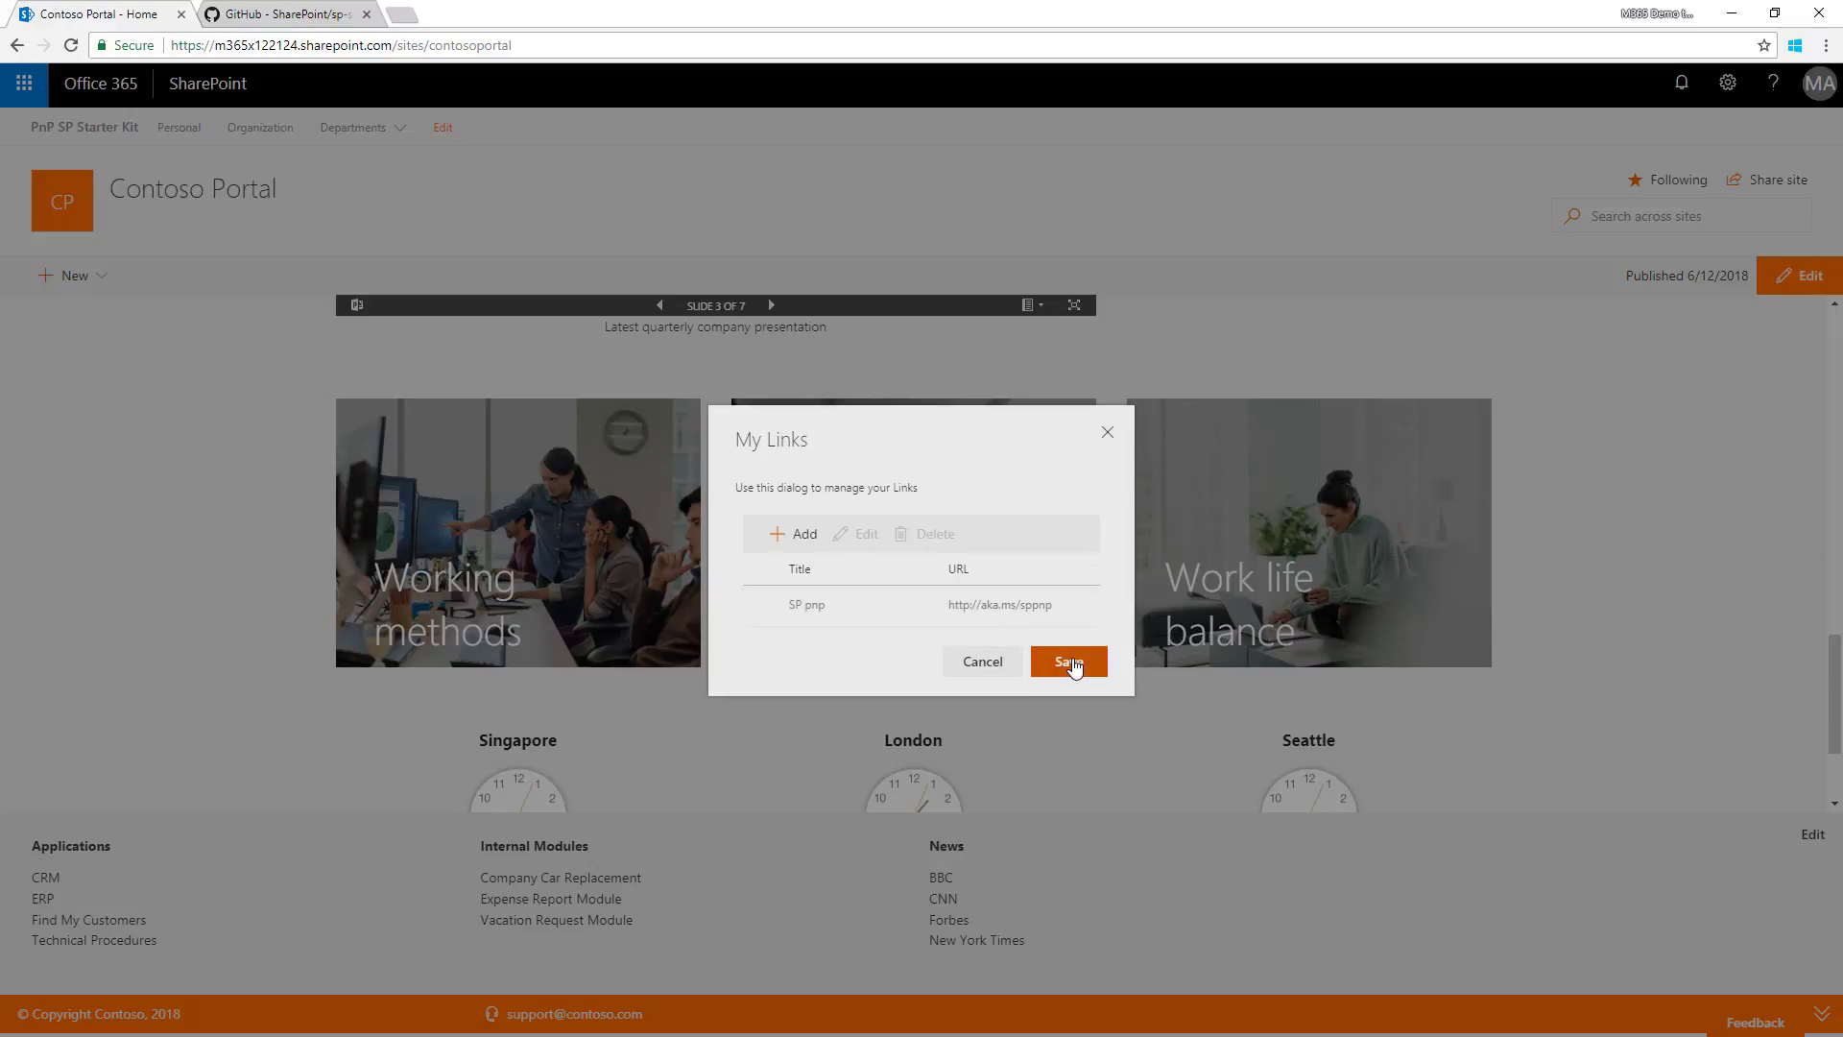
pyautogui.click(1068, 662)
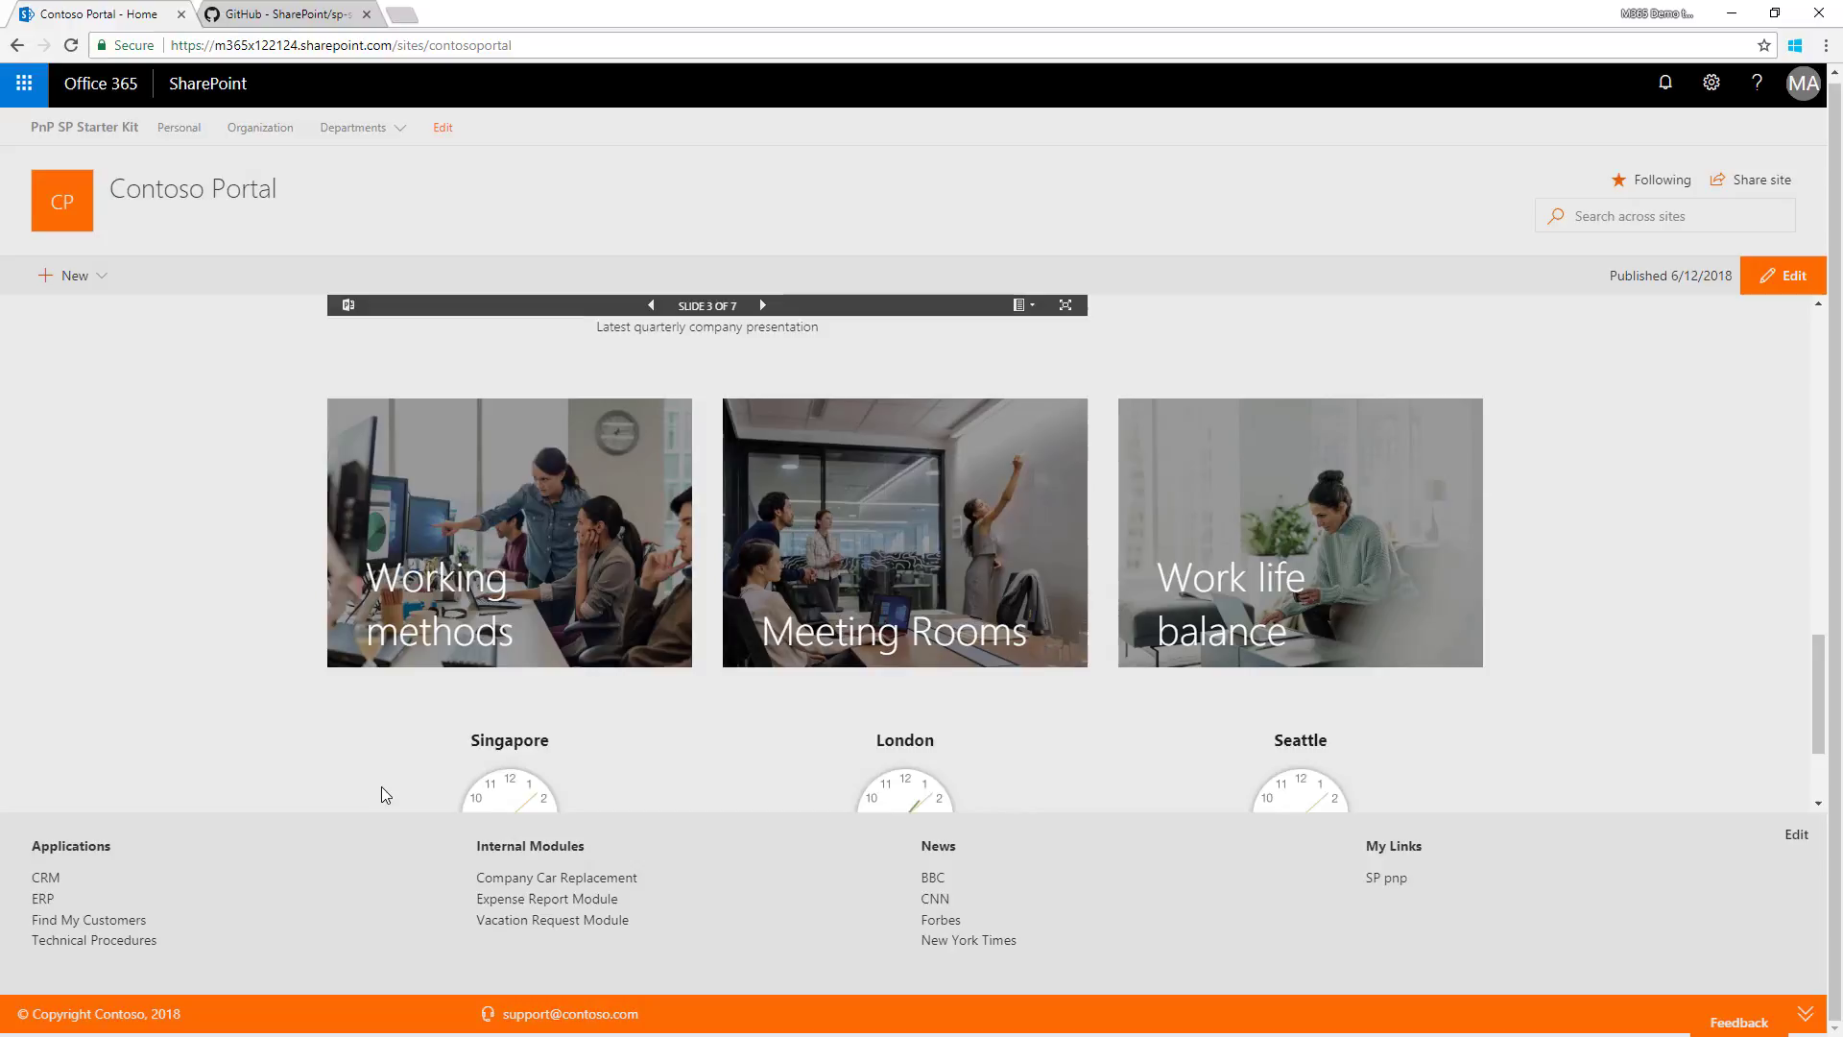
pyautogui.moveTo(1365, 846); pyautogui.dragTo(1408, 876)
# Collapse the footer, then review the Tiles web part's nine tiles from Setup to Forum and cancel without changes.
pyautogui.click(1805, 1017)
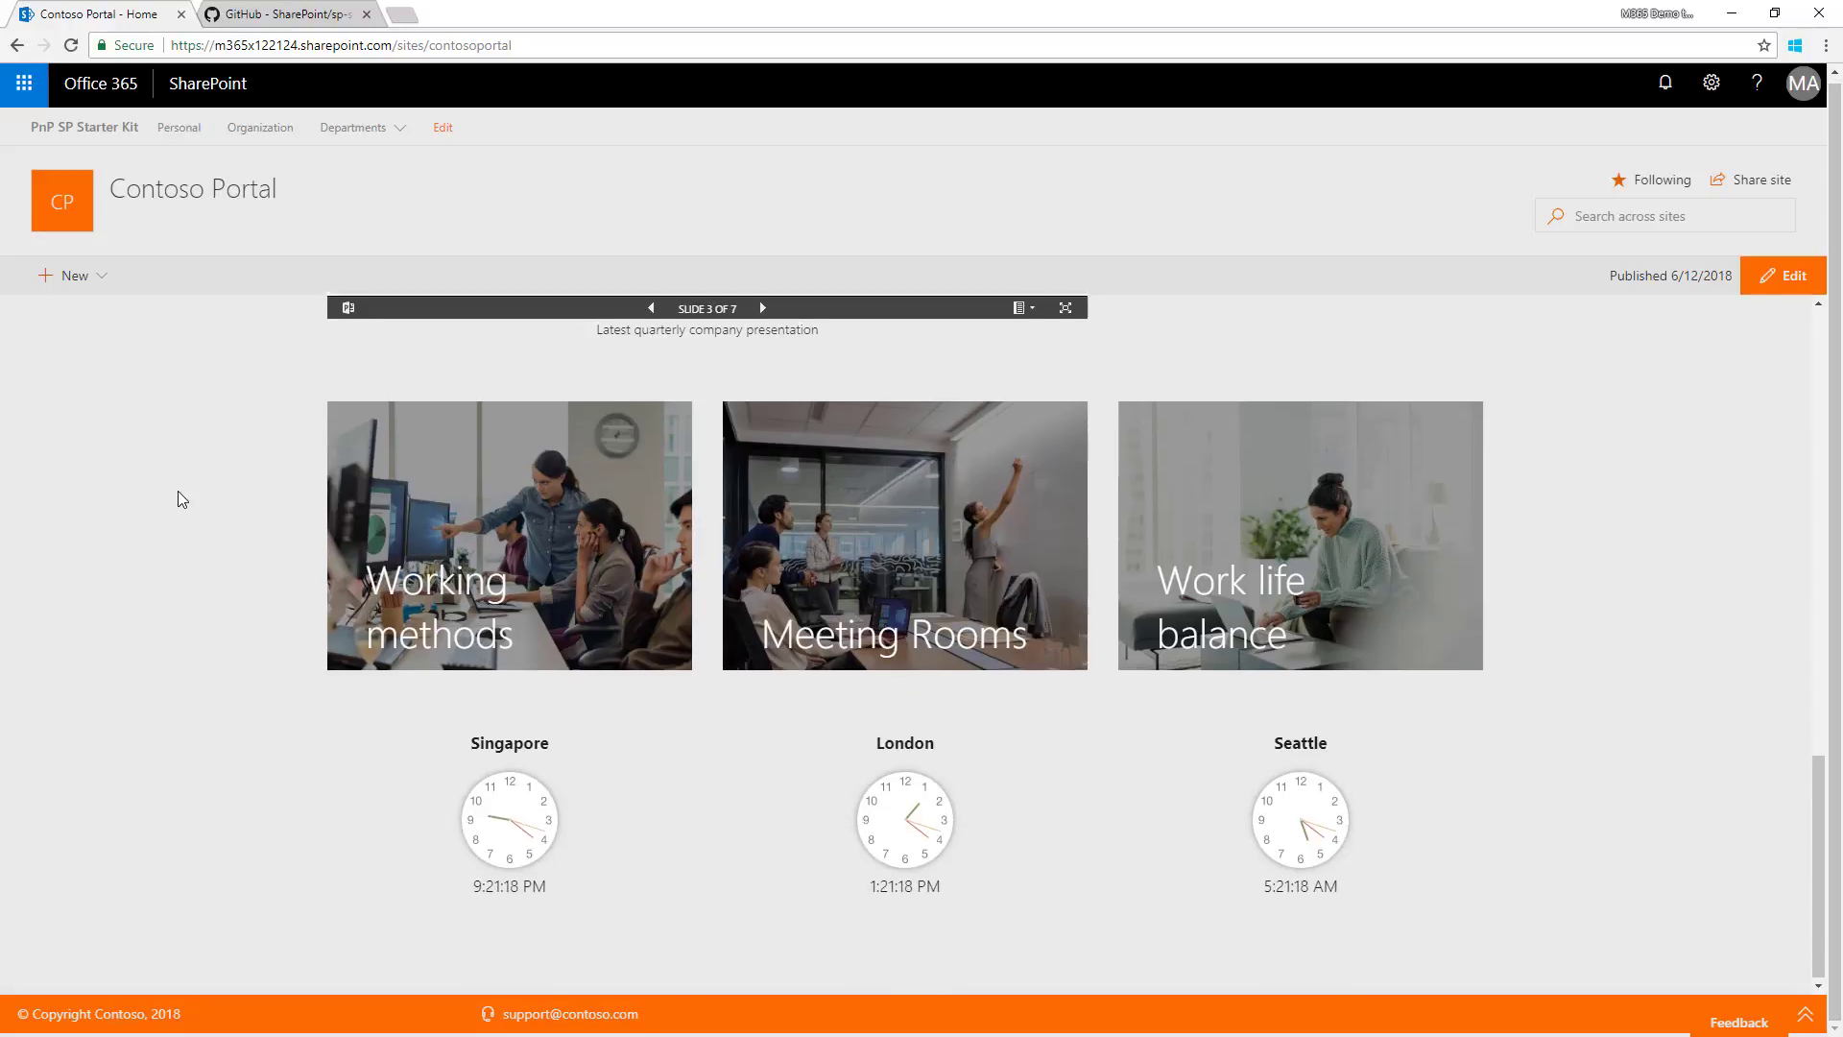
pyautogui.scroll(-5, 179, 491)
pyautogui.scroll(5, 180, 499)
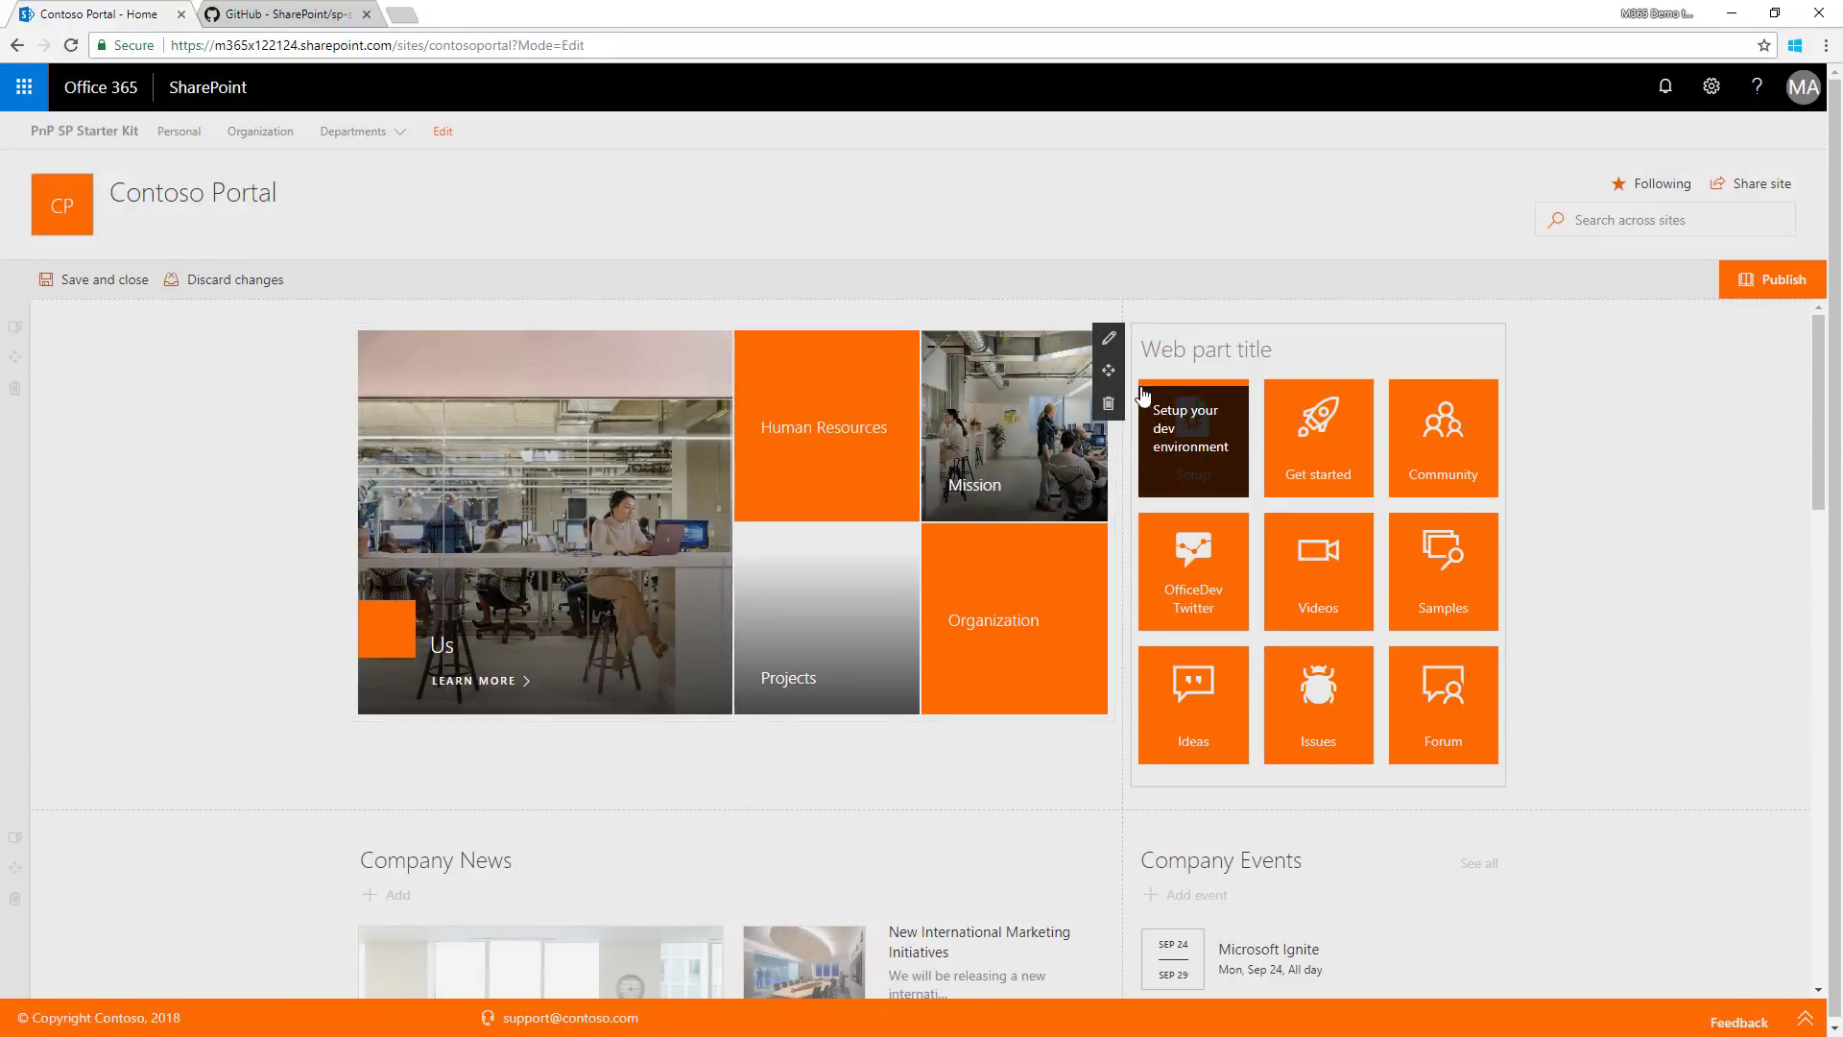
pyautogui.click(1108, 340)
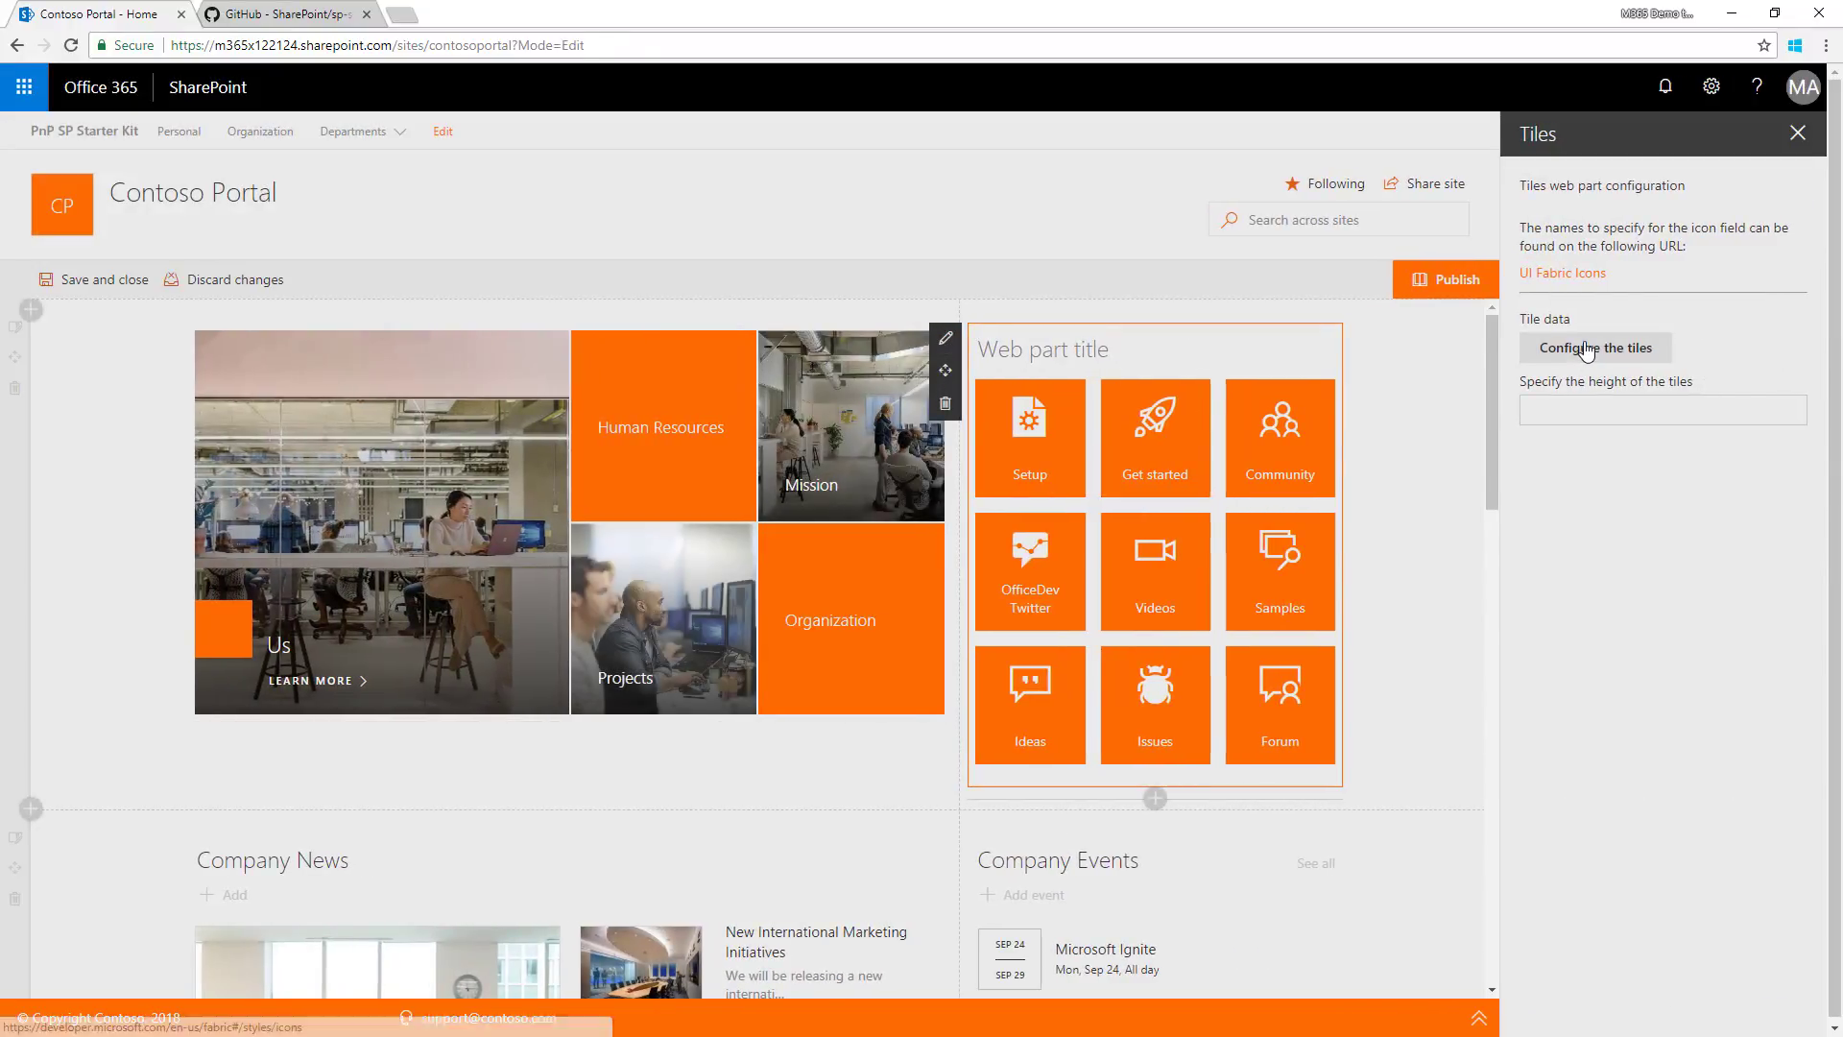
pyautogui.click(1586, 350)
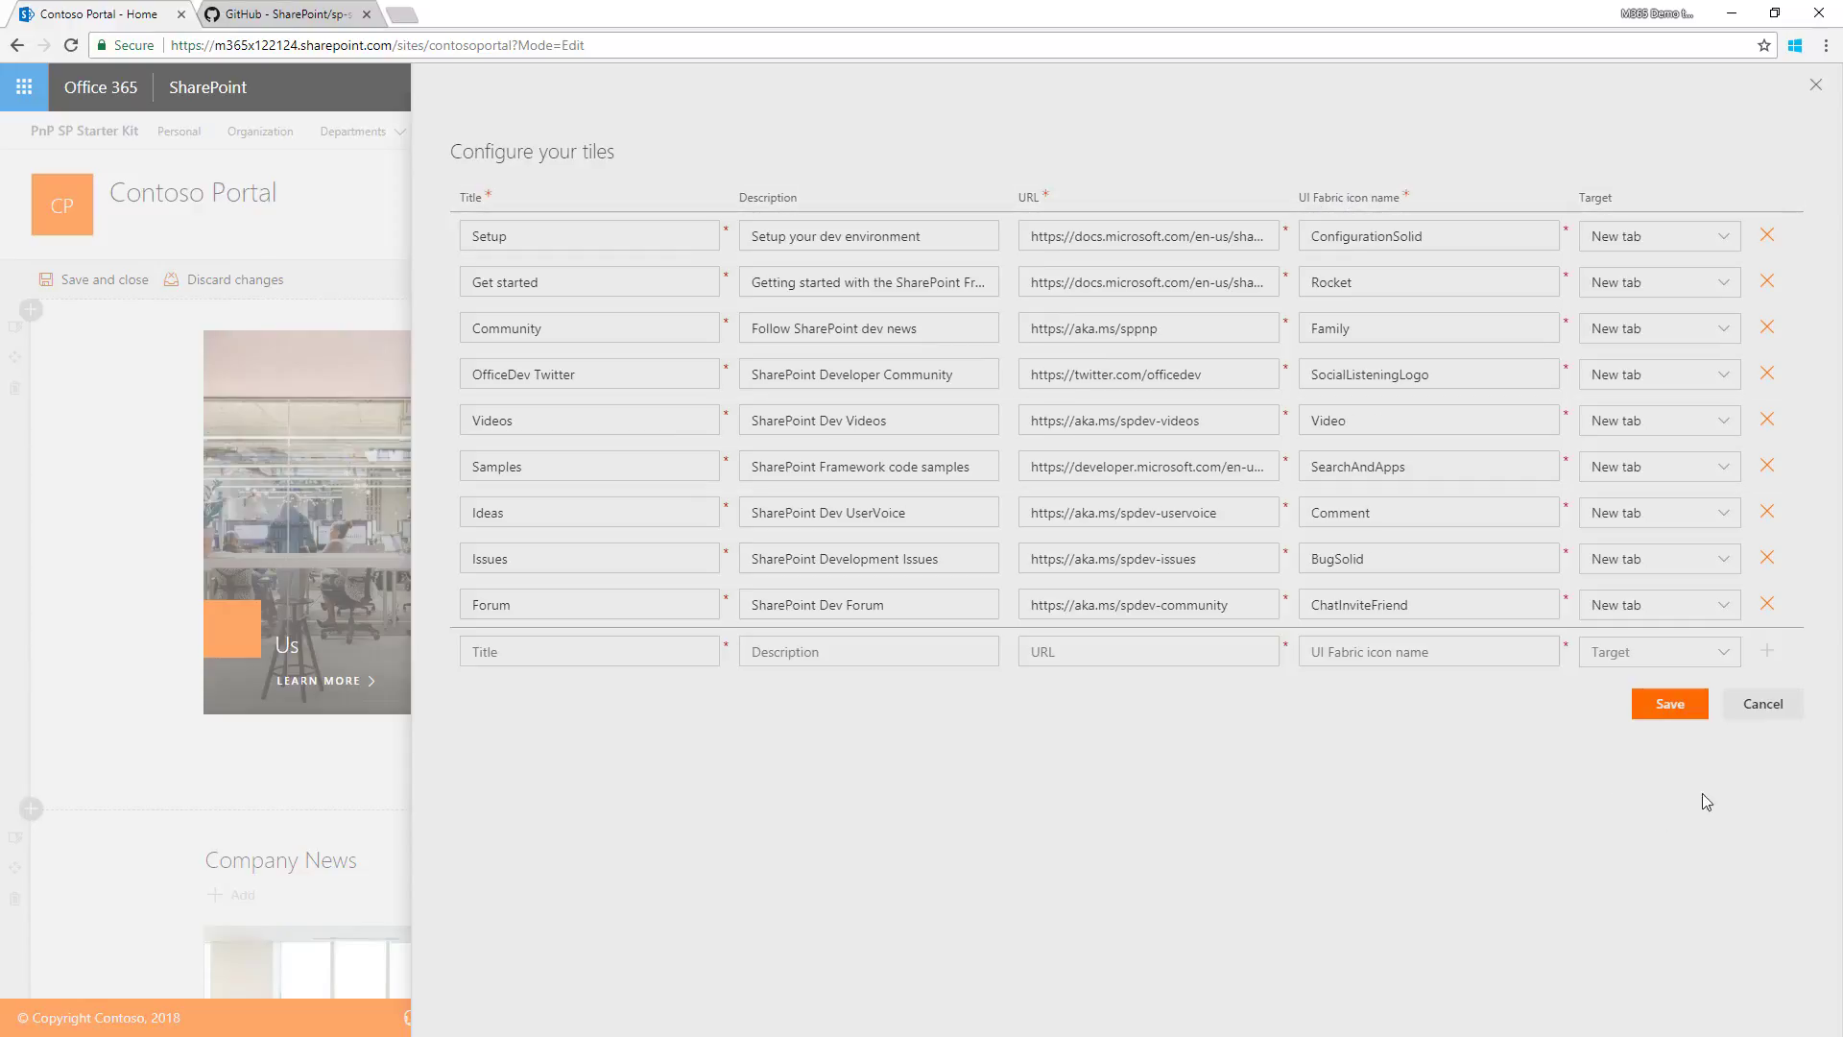
pyautogui.click(1762, 704)
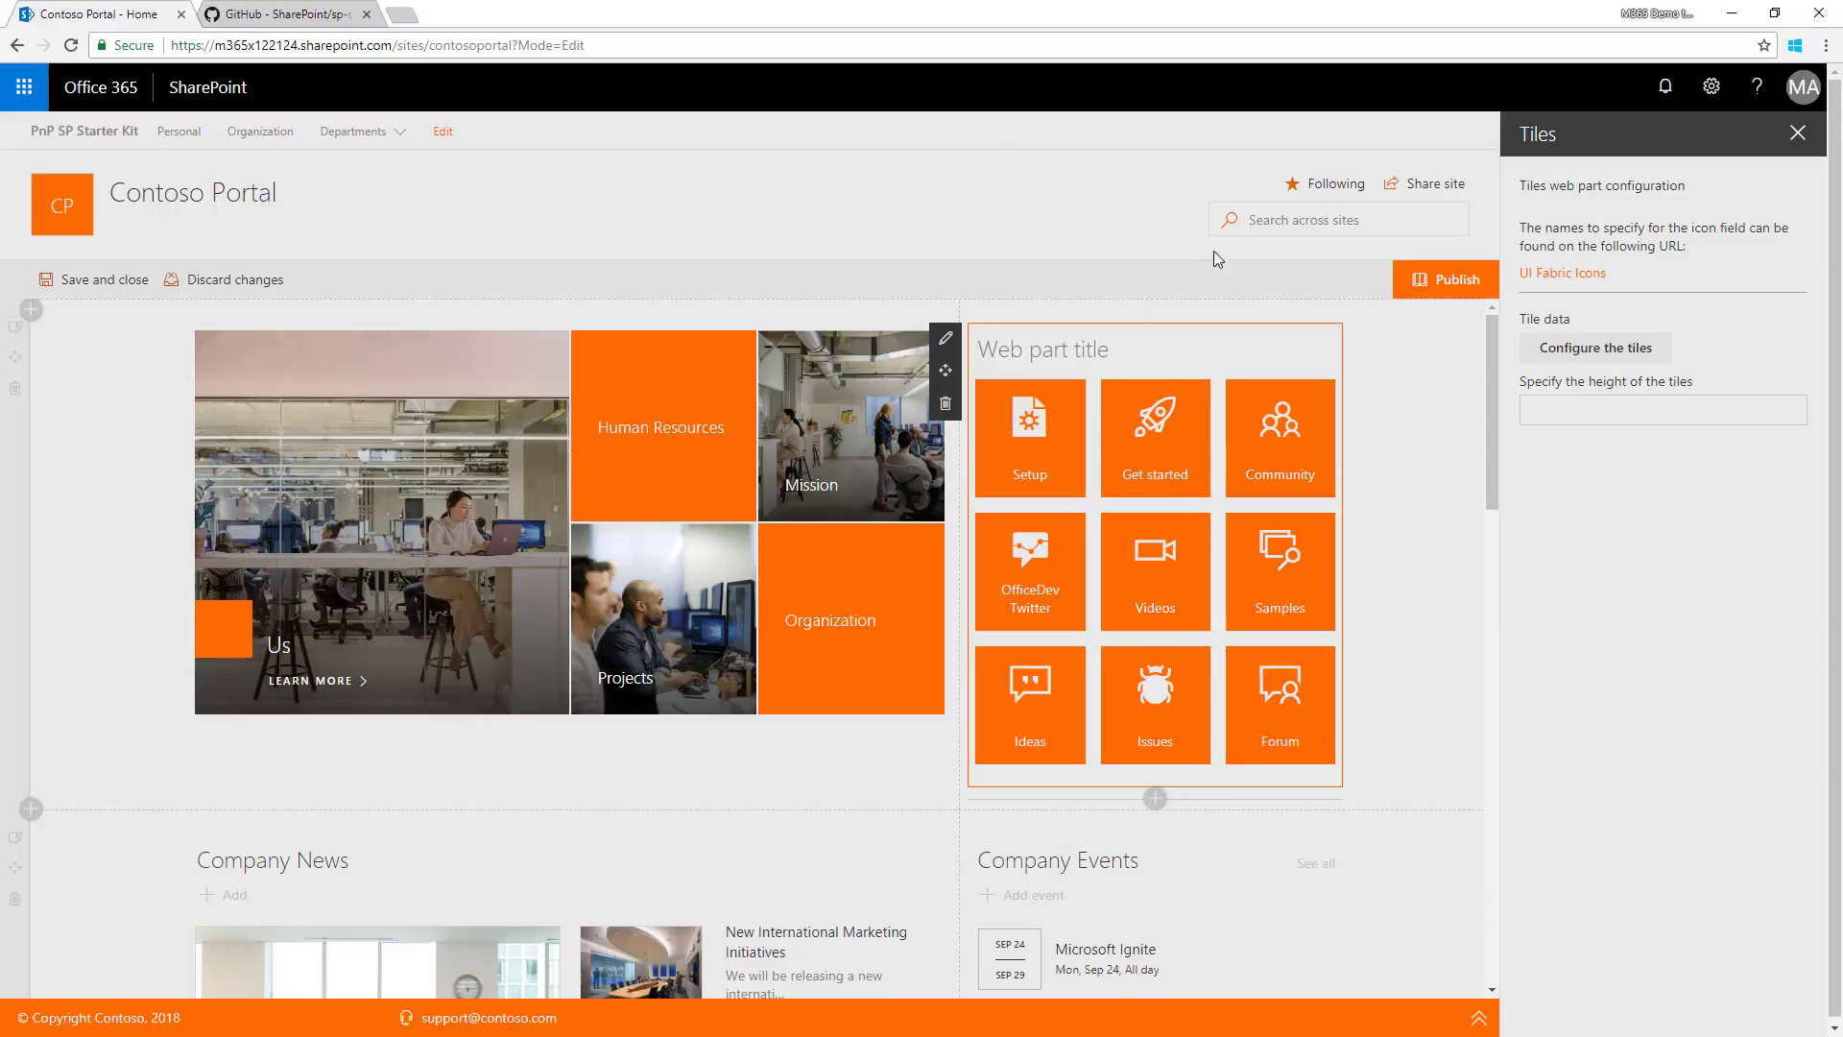
# Publish the home page, then browse the Personal page's meetings, e-mail, followed sites and recent documents.
pyautogui.click(1423, 272)
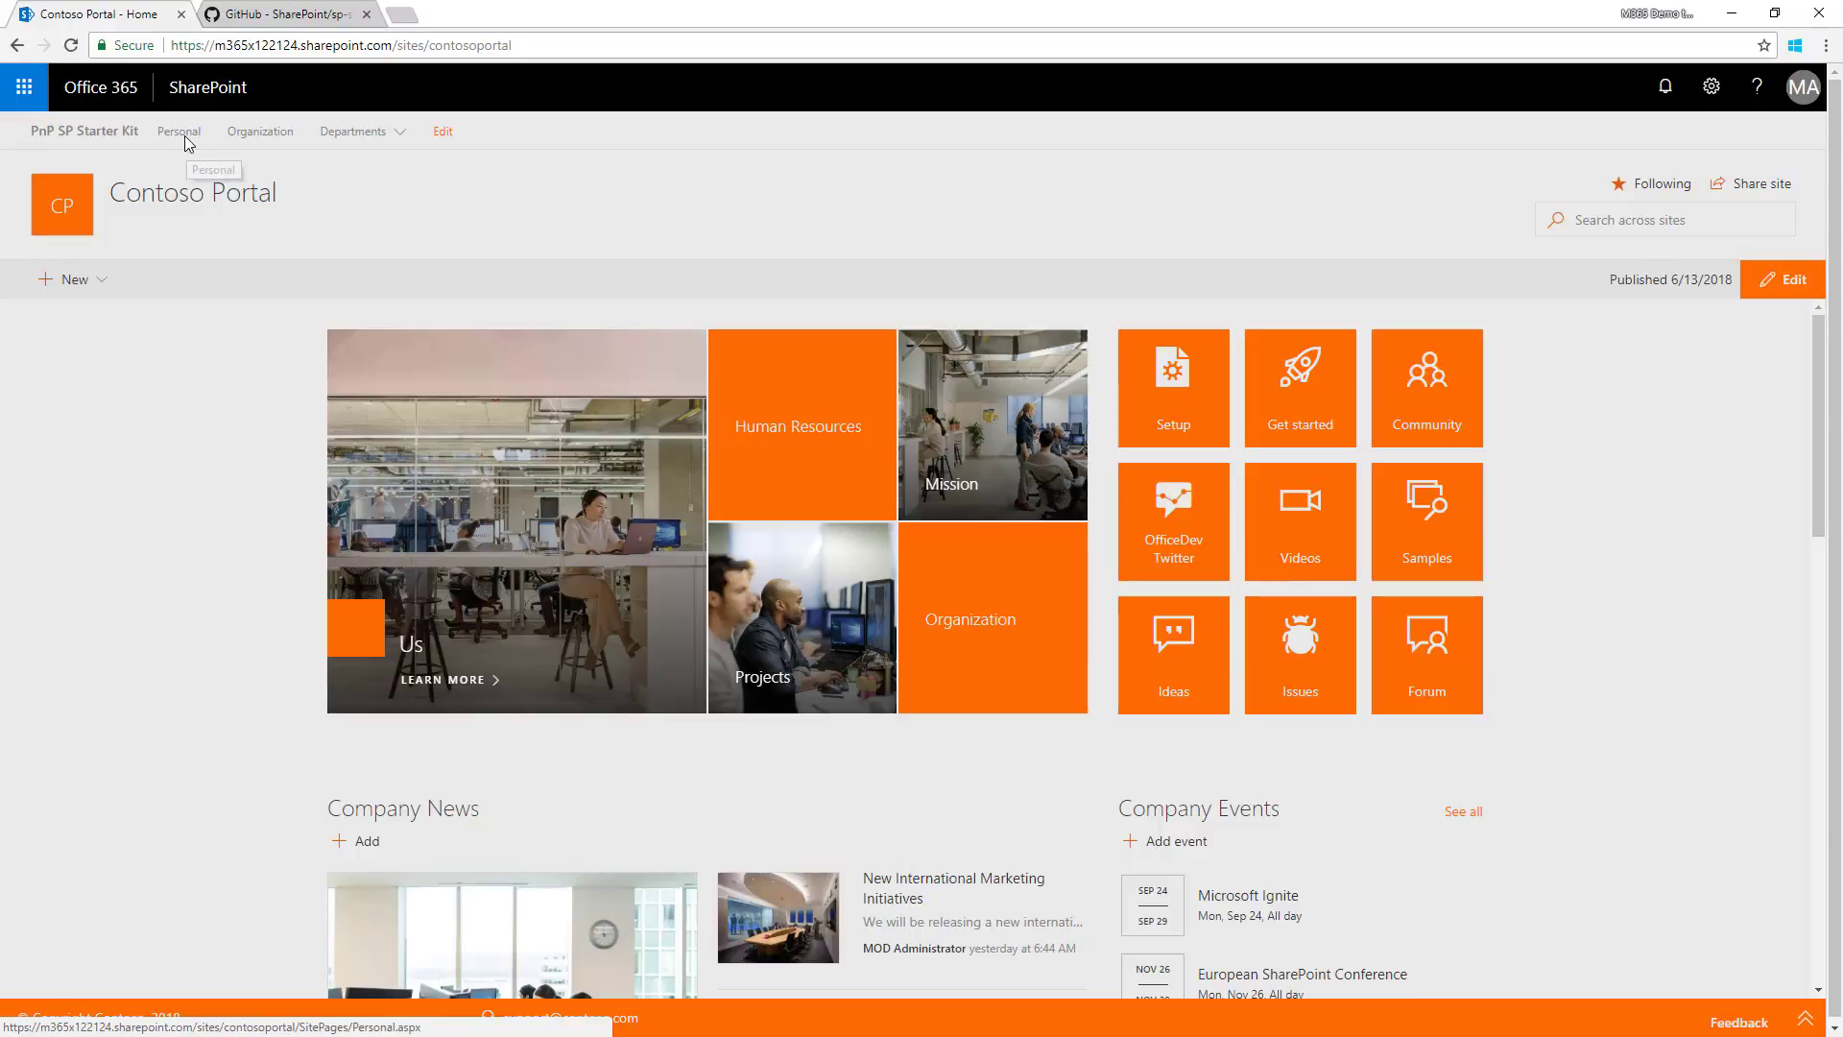
pyautogui.click(186, 140)
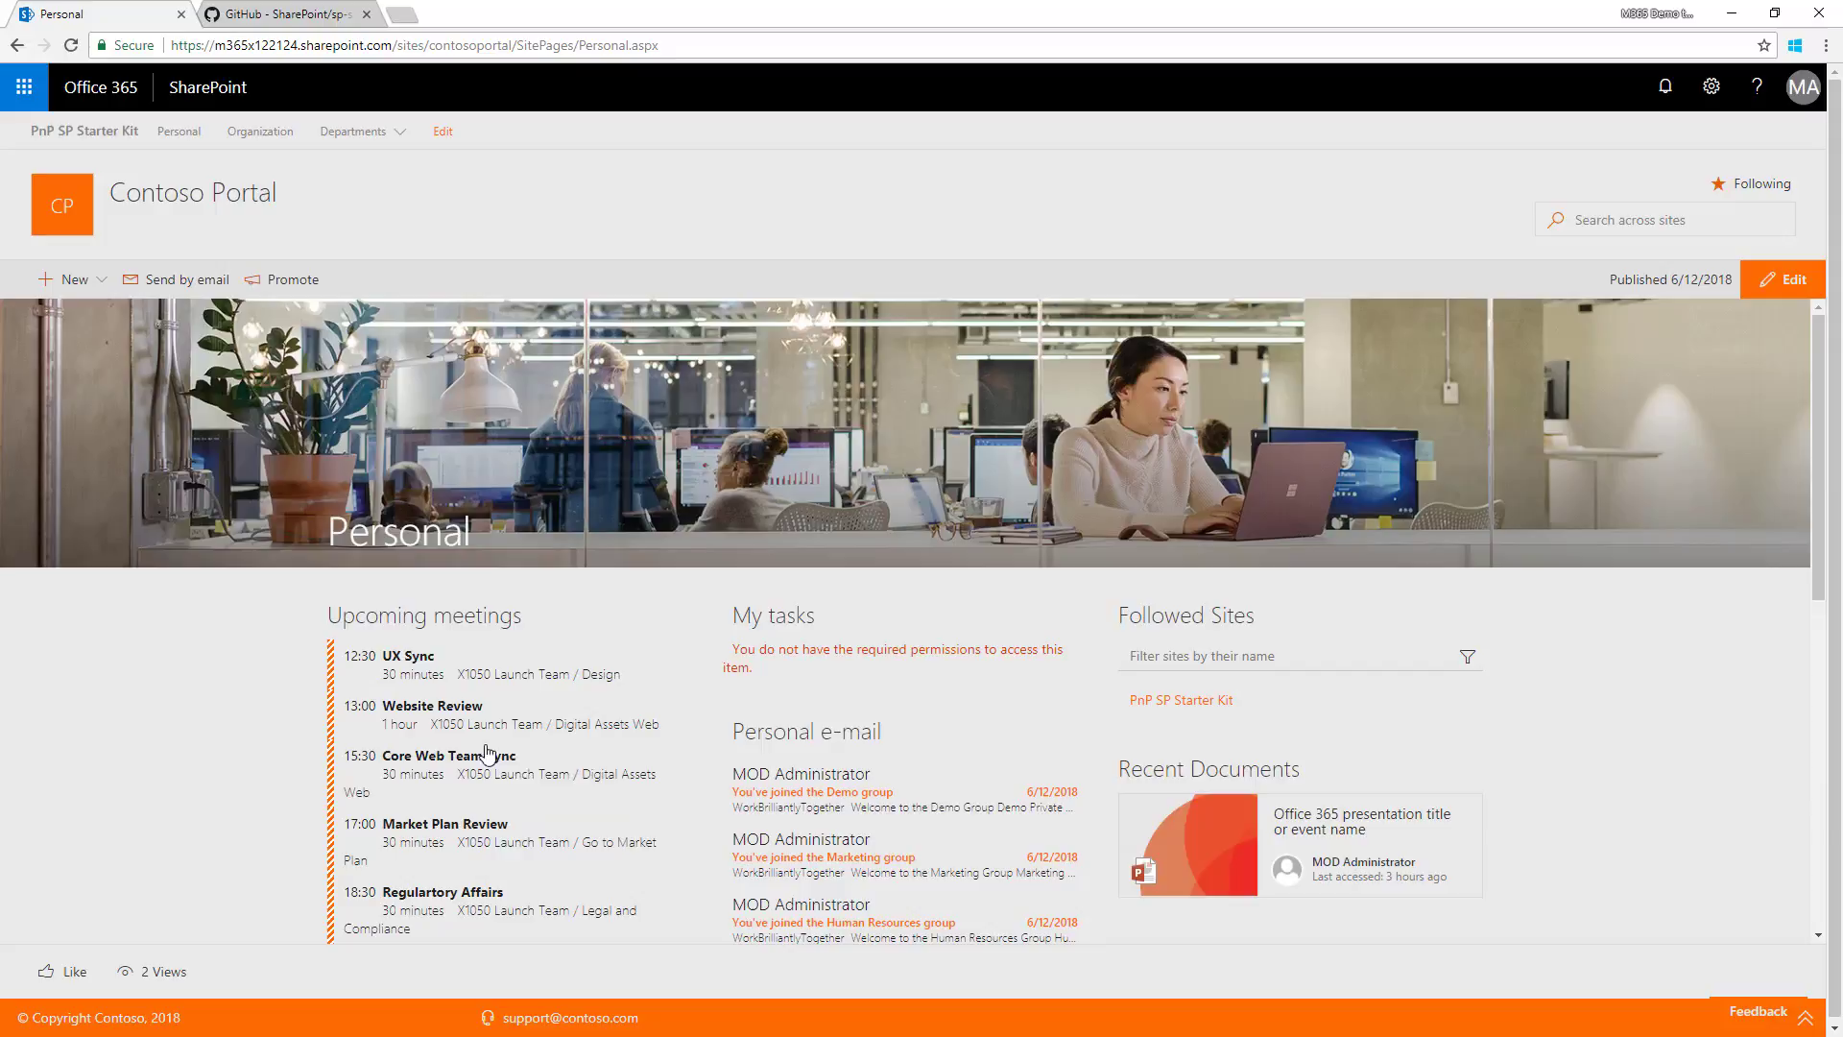
pyautogui.scroll(-2, 204, 720)
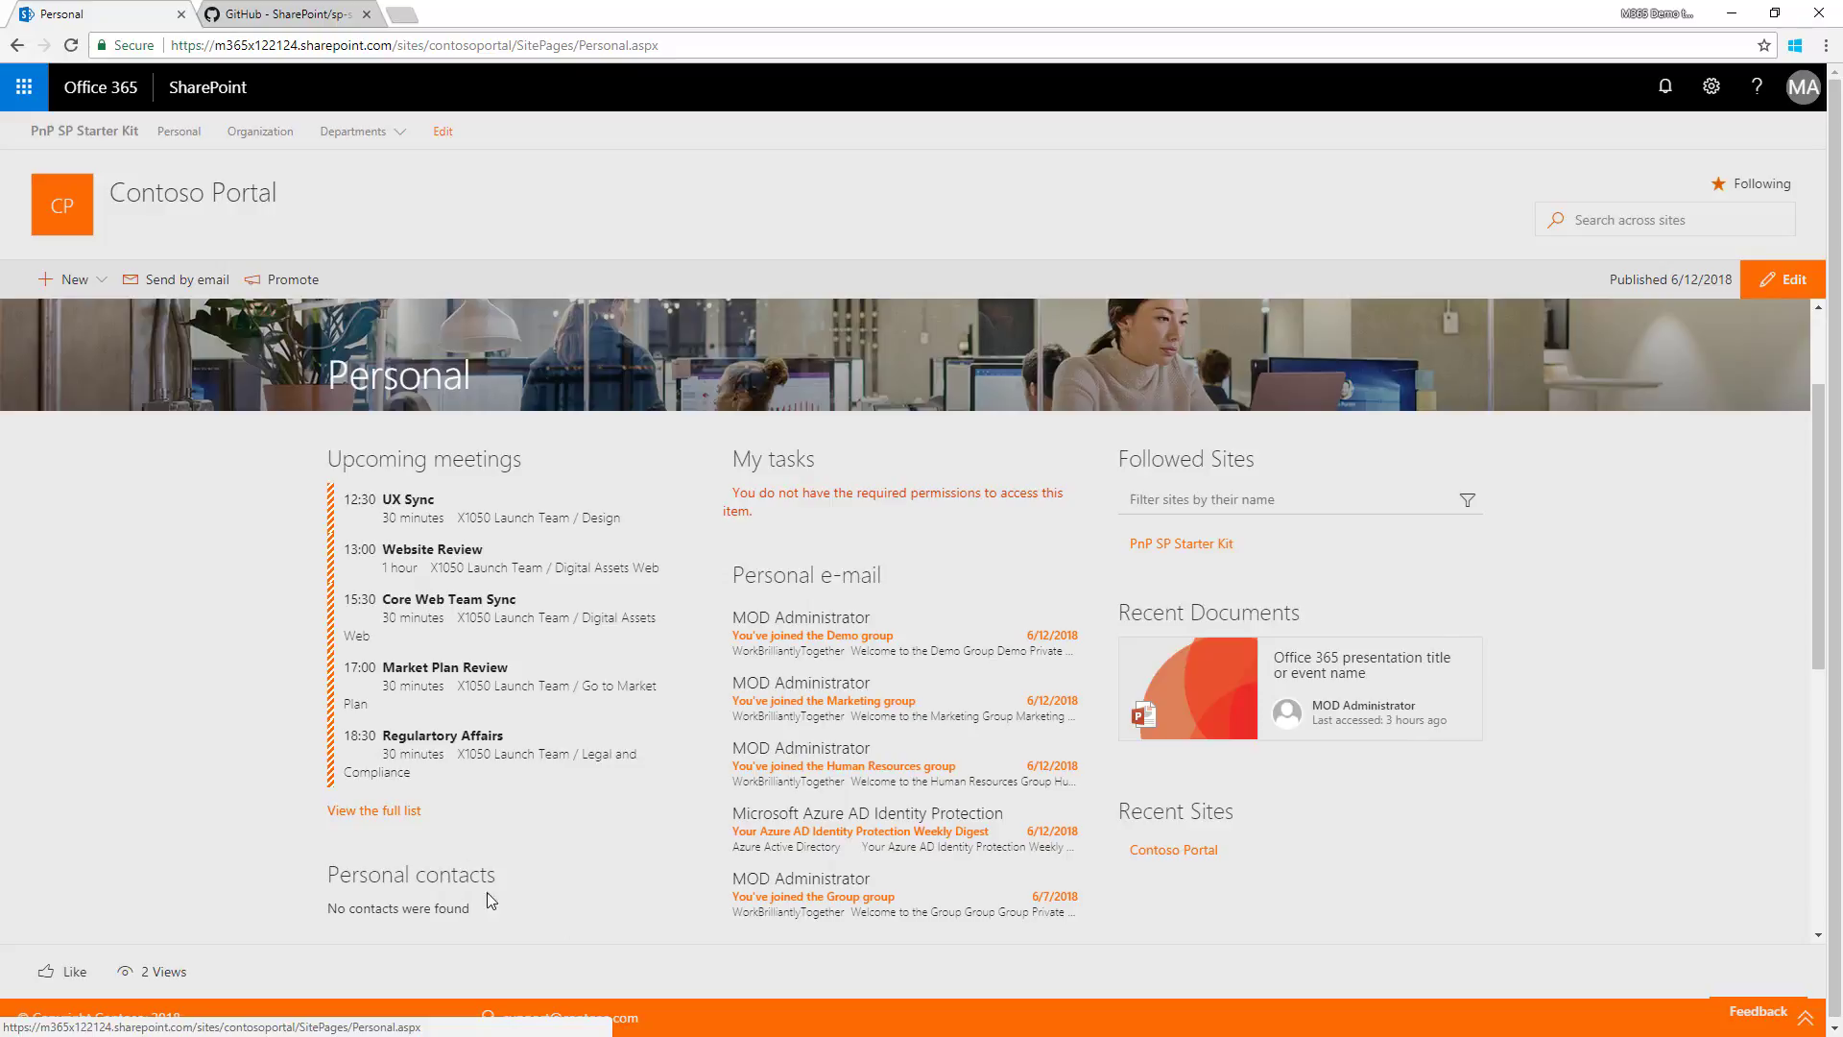
pyautogui.scroll(-2, 491, 900)
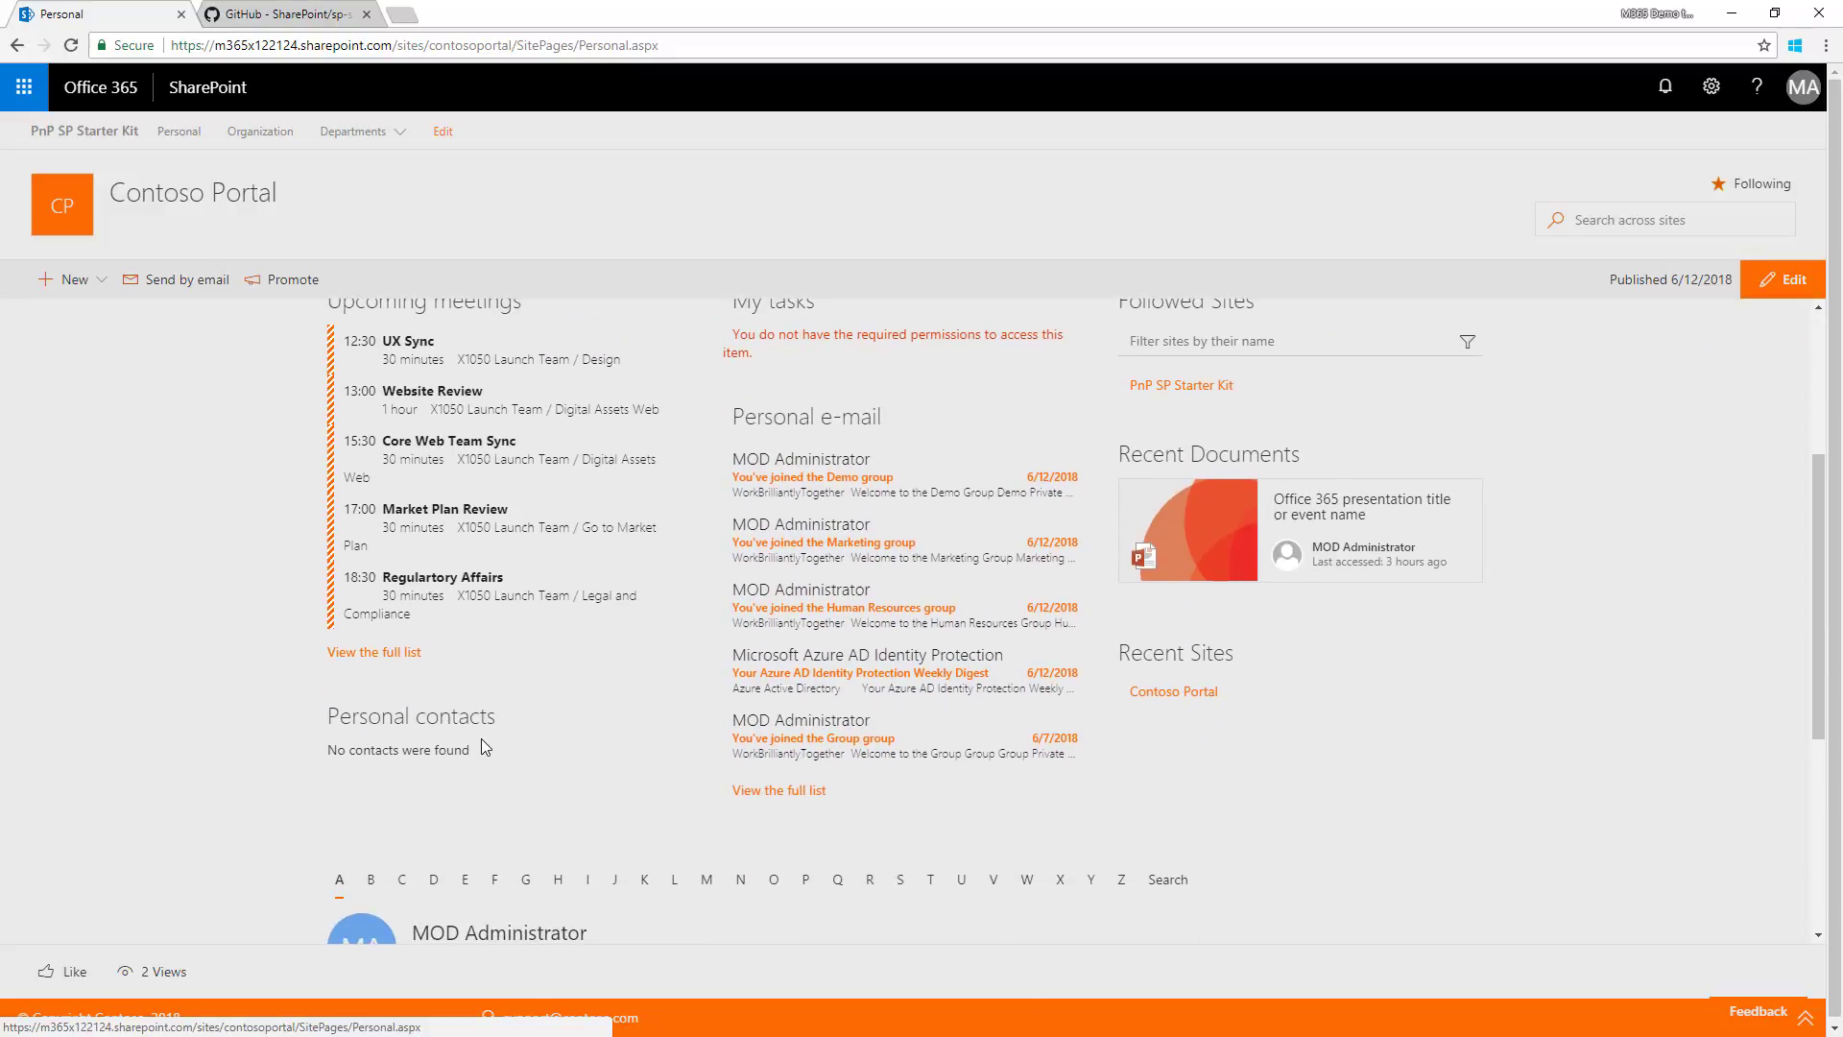
pyautogui.scroll(2, 1431, 526)
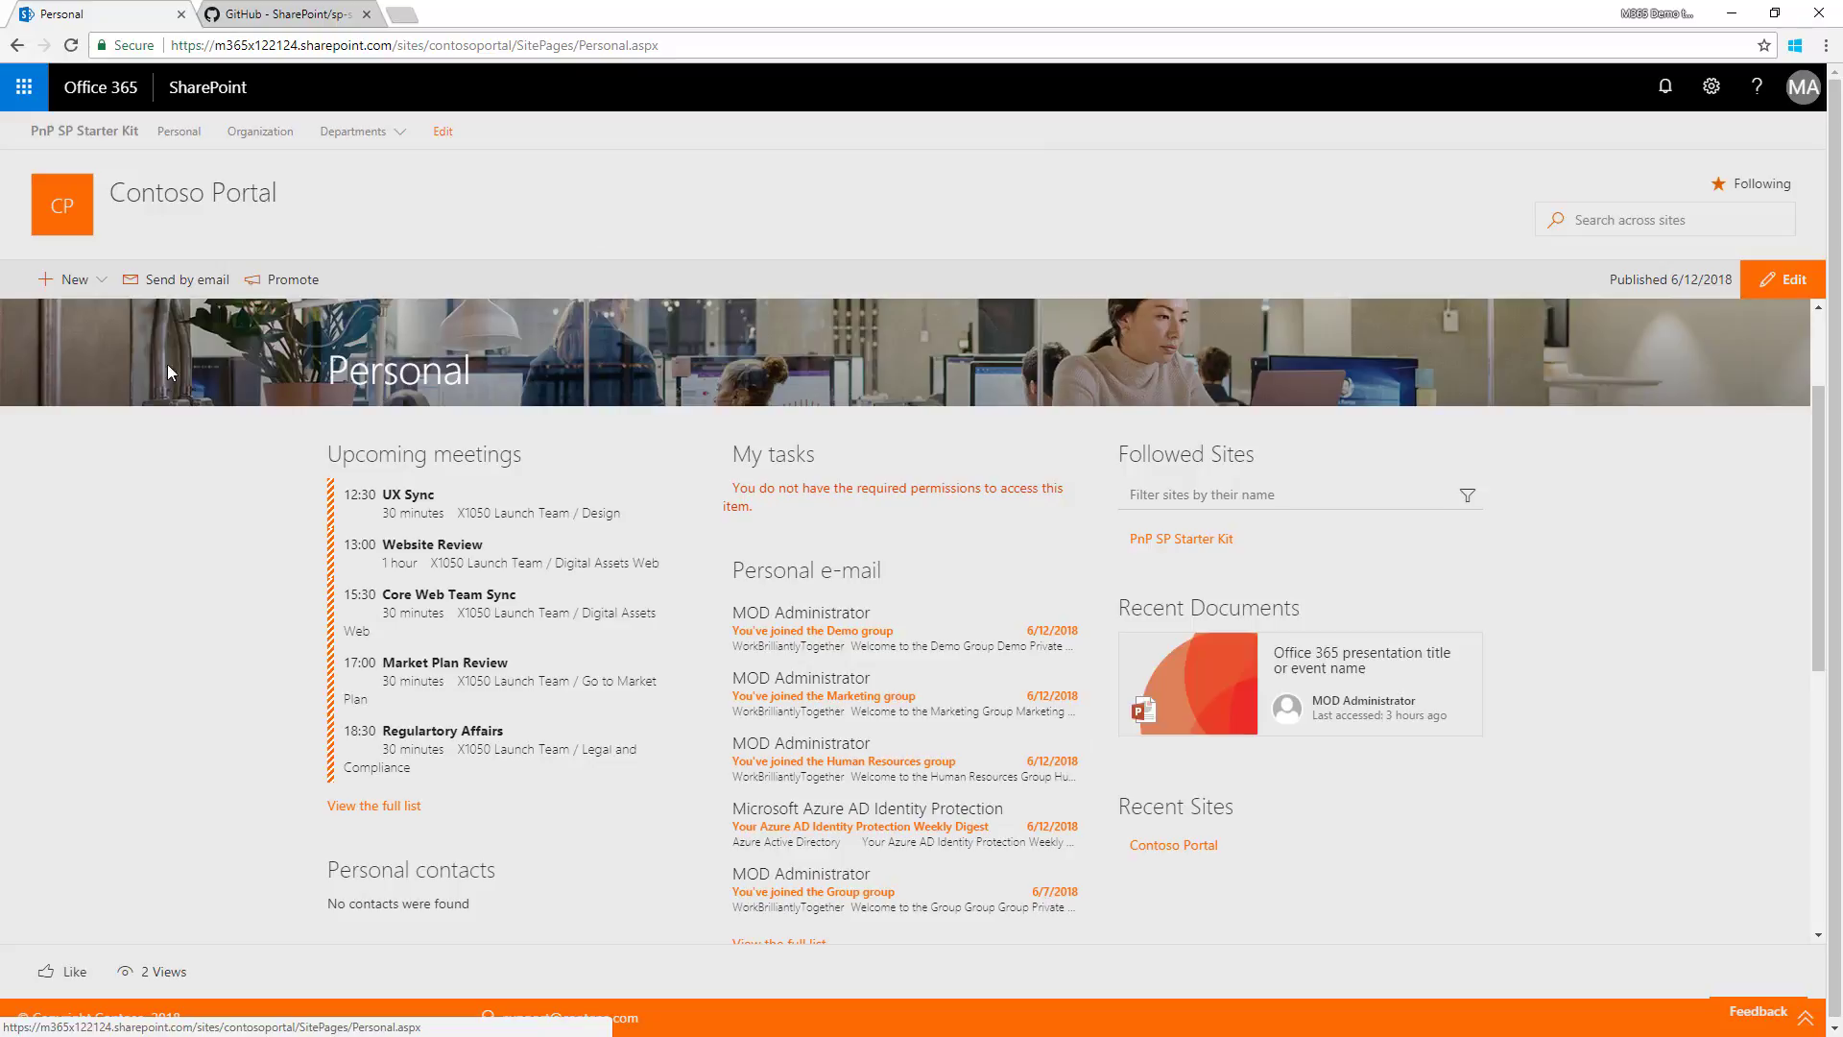
# From the Organization home page, go to Site contents and start a new Alerts list item.
pyautogui.click(266, 133)
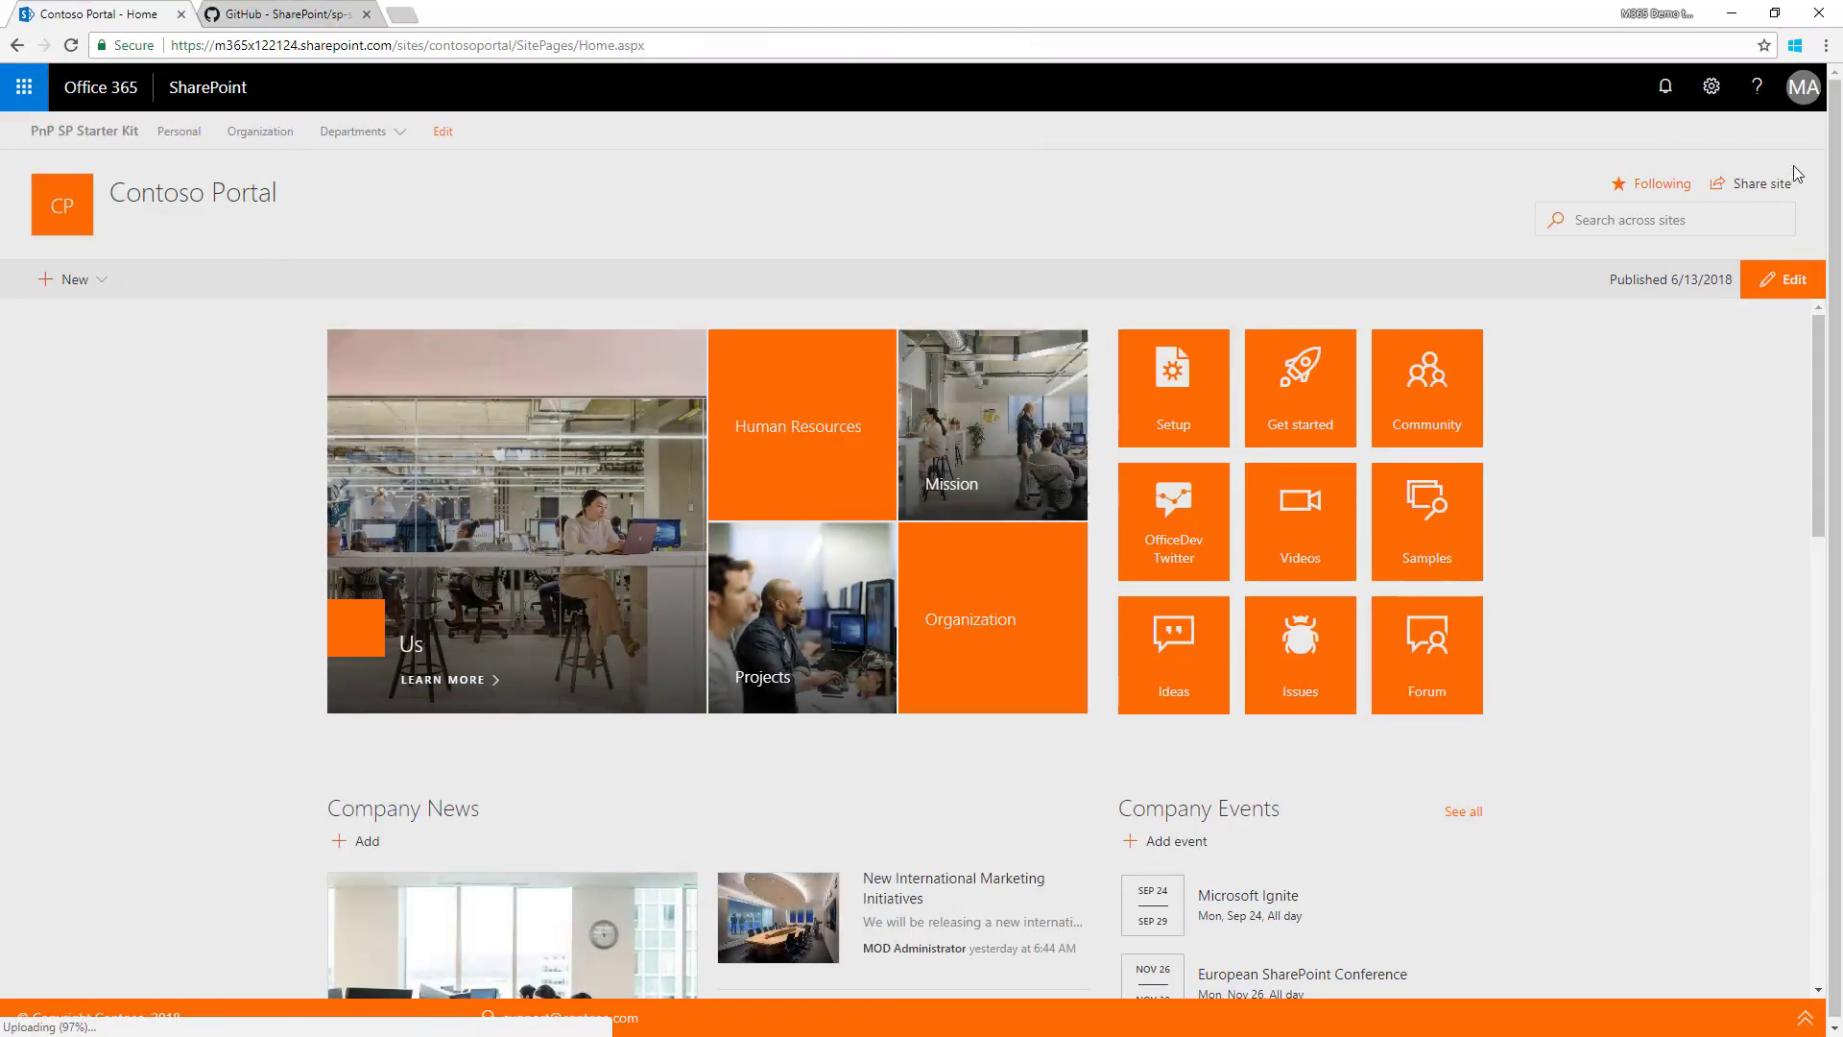
pyautogui.click(1711, 86)
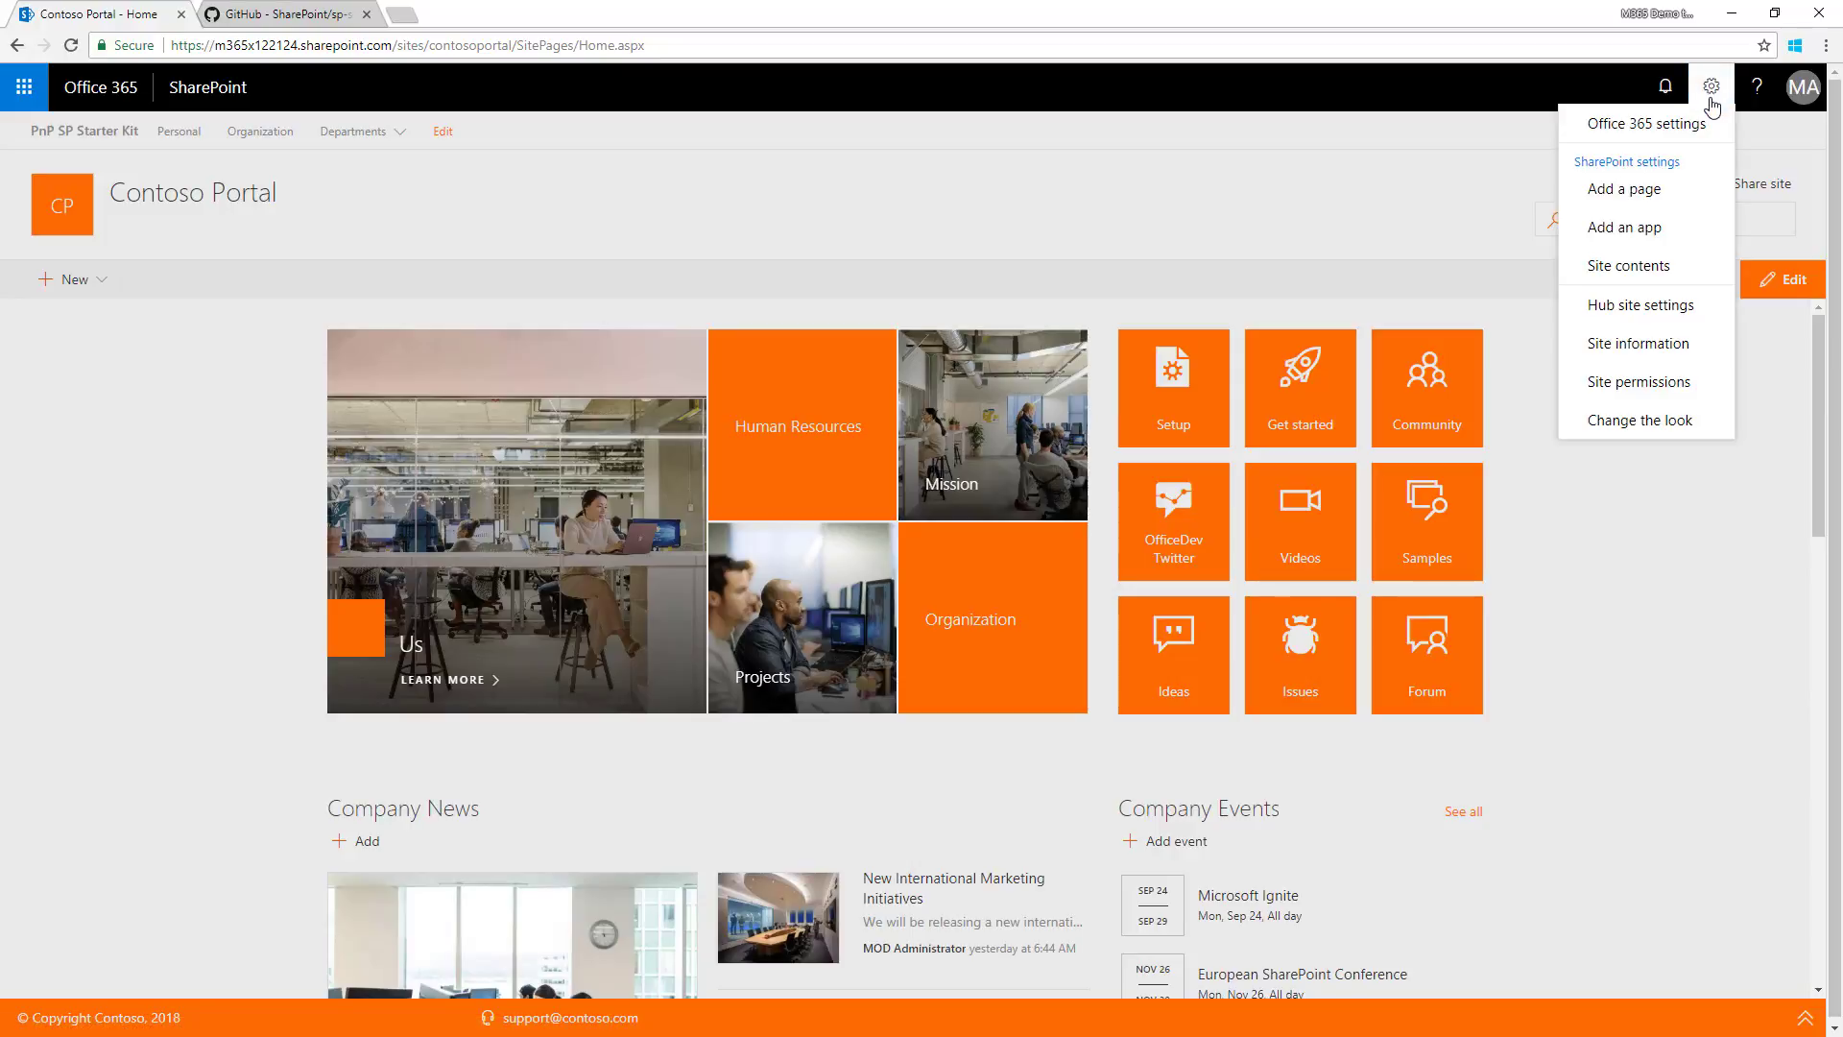
pyautogui.click(1661, 269)
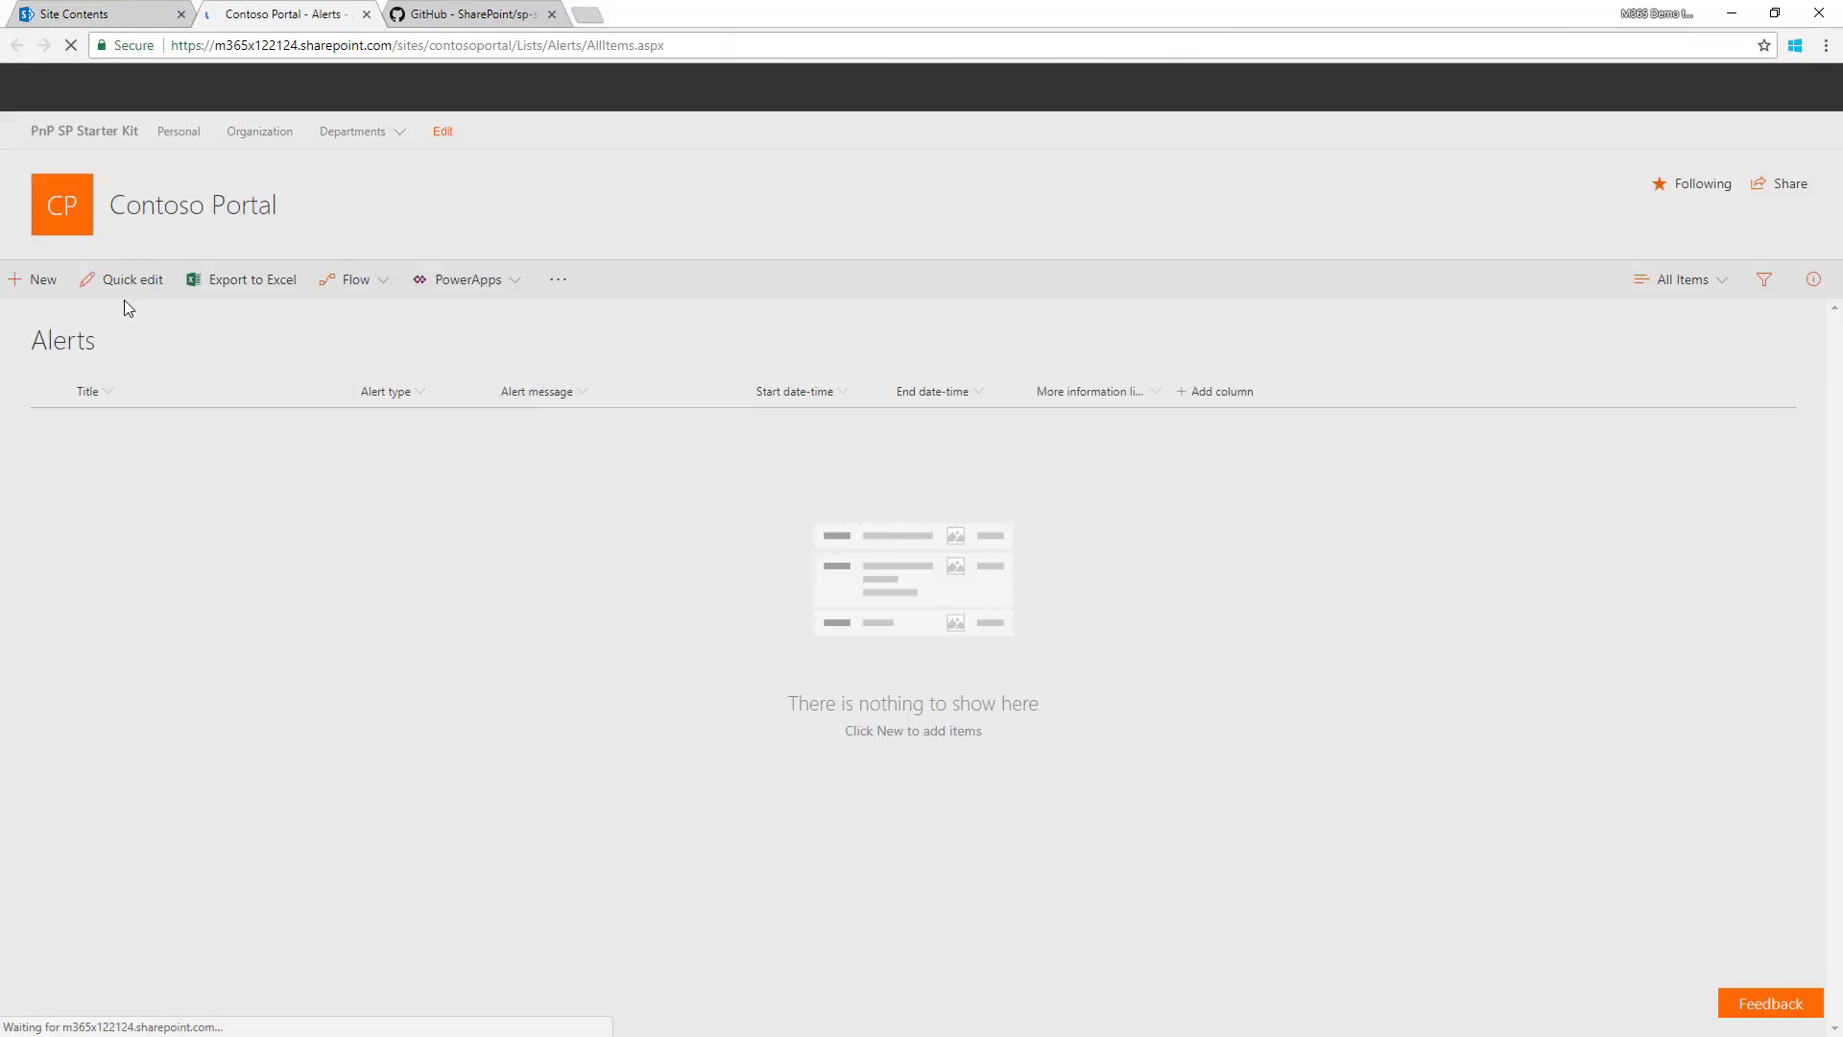
pyautogui.click(230, 281)
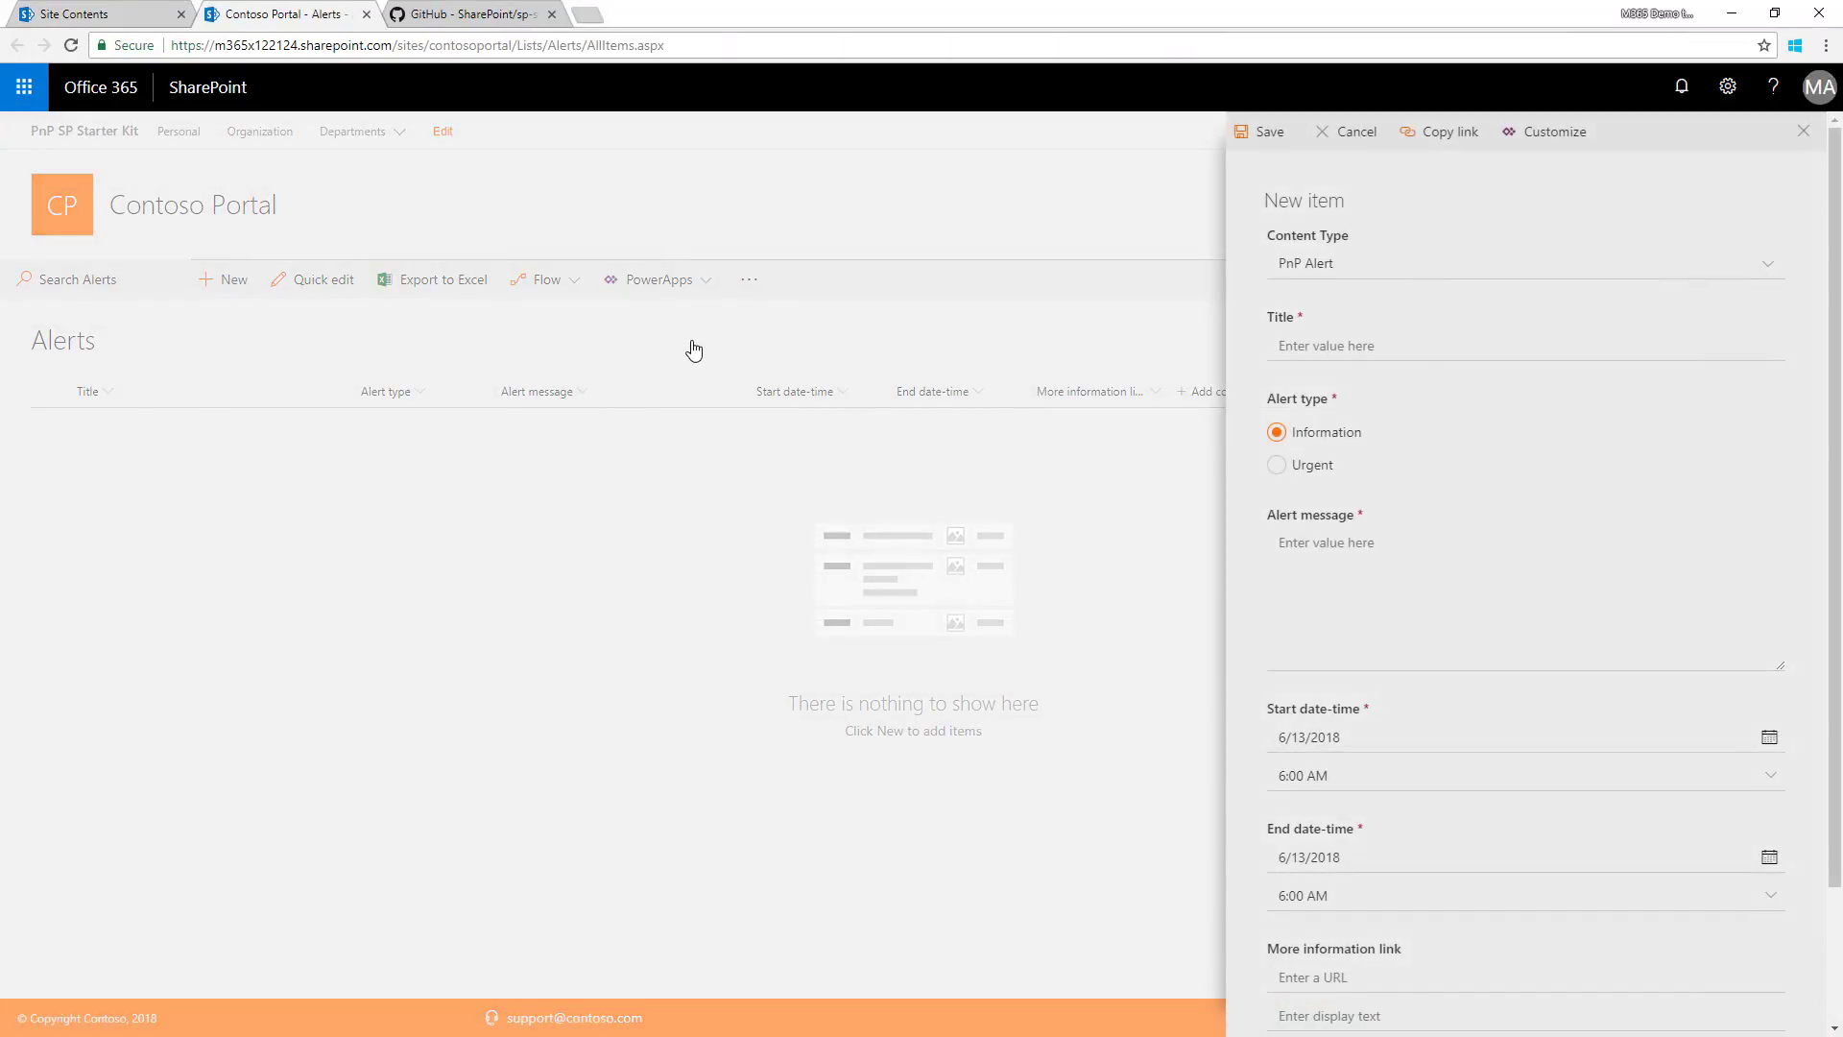
# Enter the title 'Remember to check SharePoint PnP content' with type Information and copy it into Alert message.
pyautogui.click(1348, 339)
pyautogui.write('R')
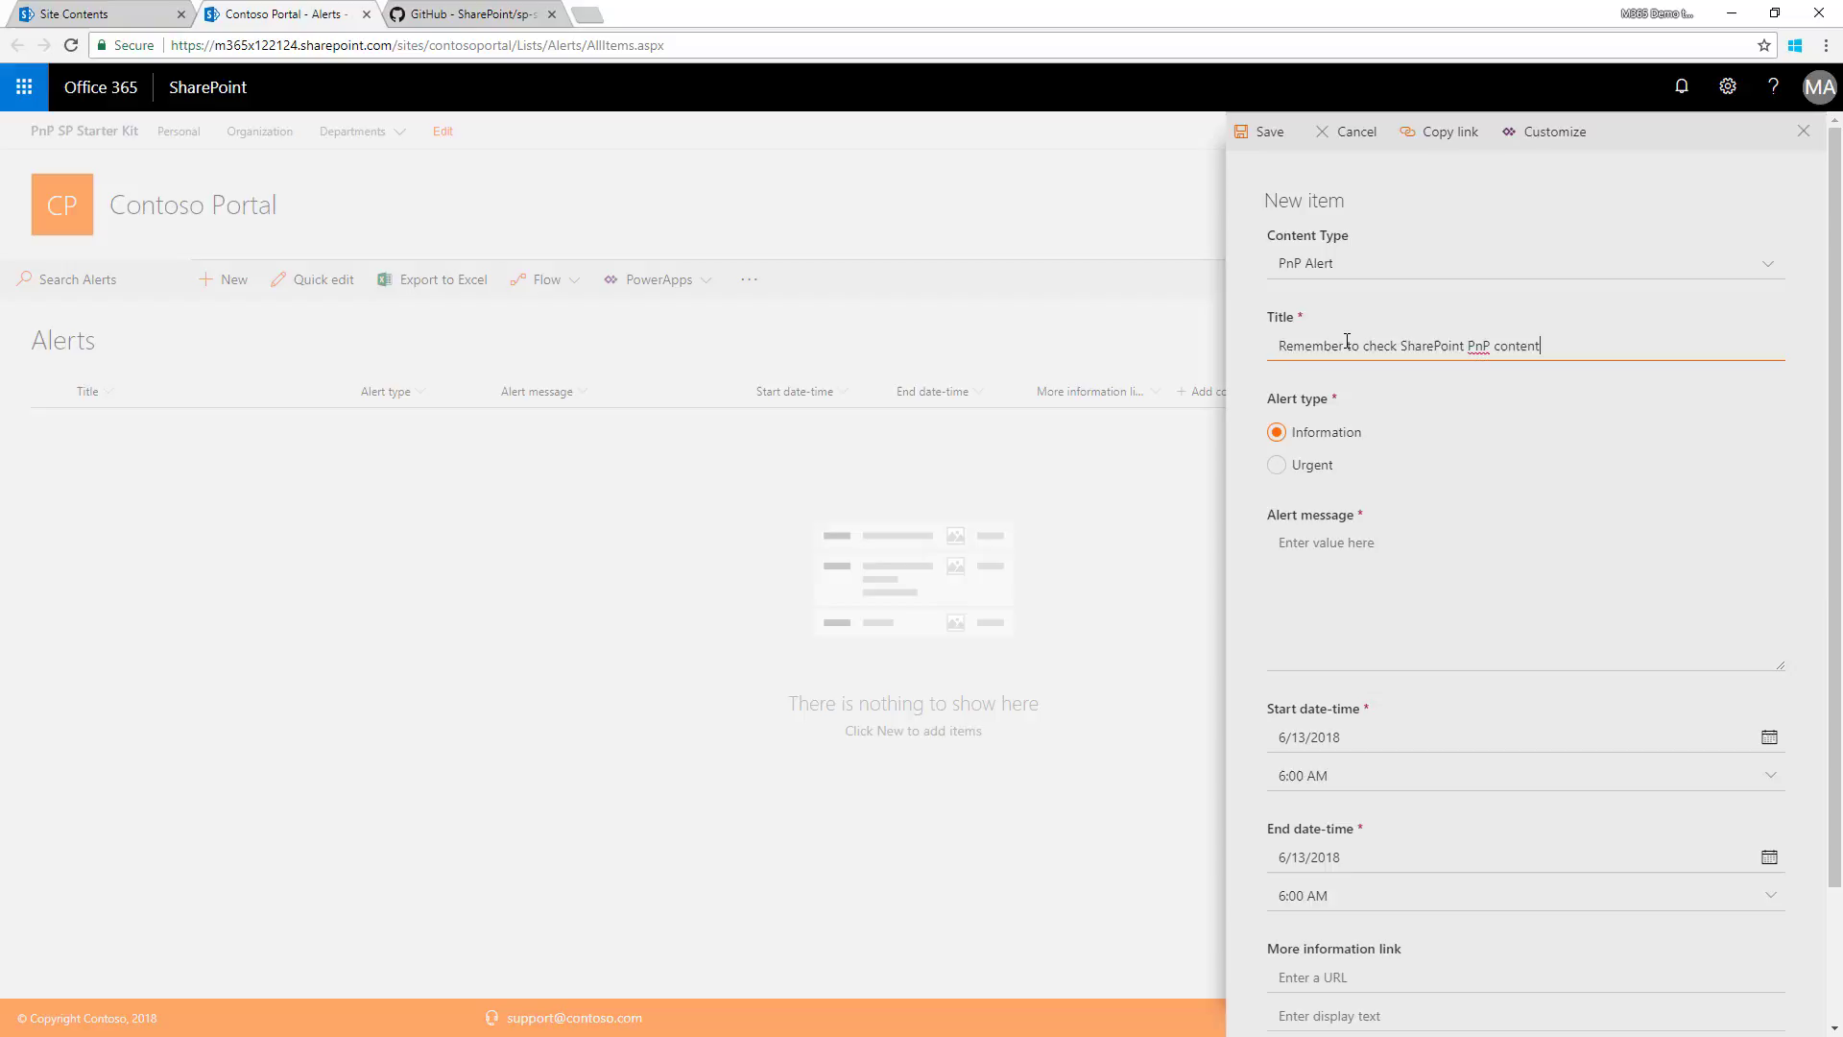
pyautogui.click(1322, 464)
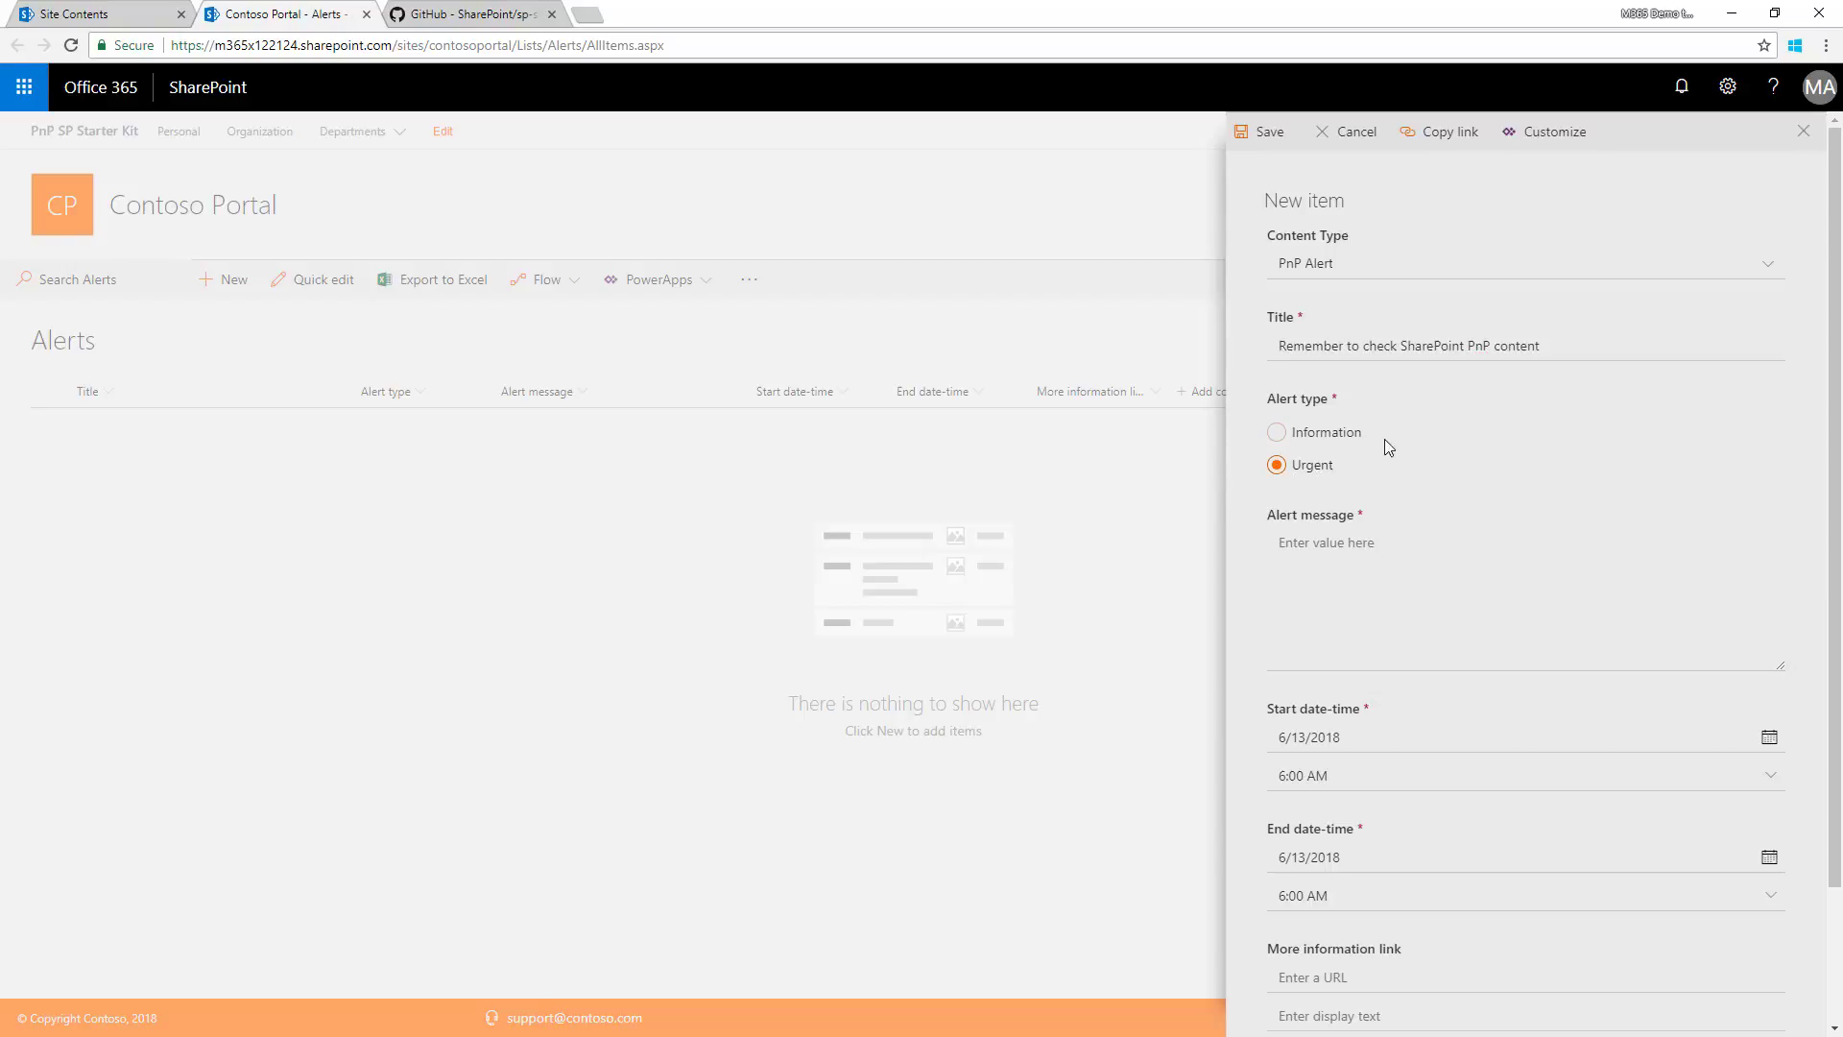
pyautogui.click(1353, 434)
pyautogui.click(1396, 537)
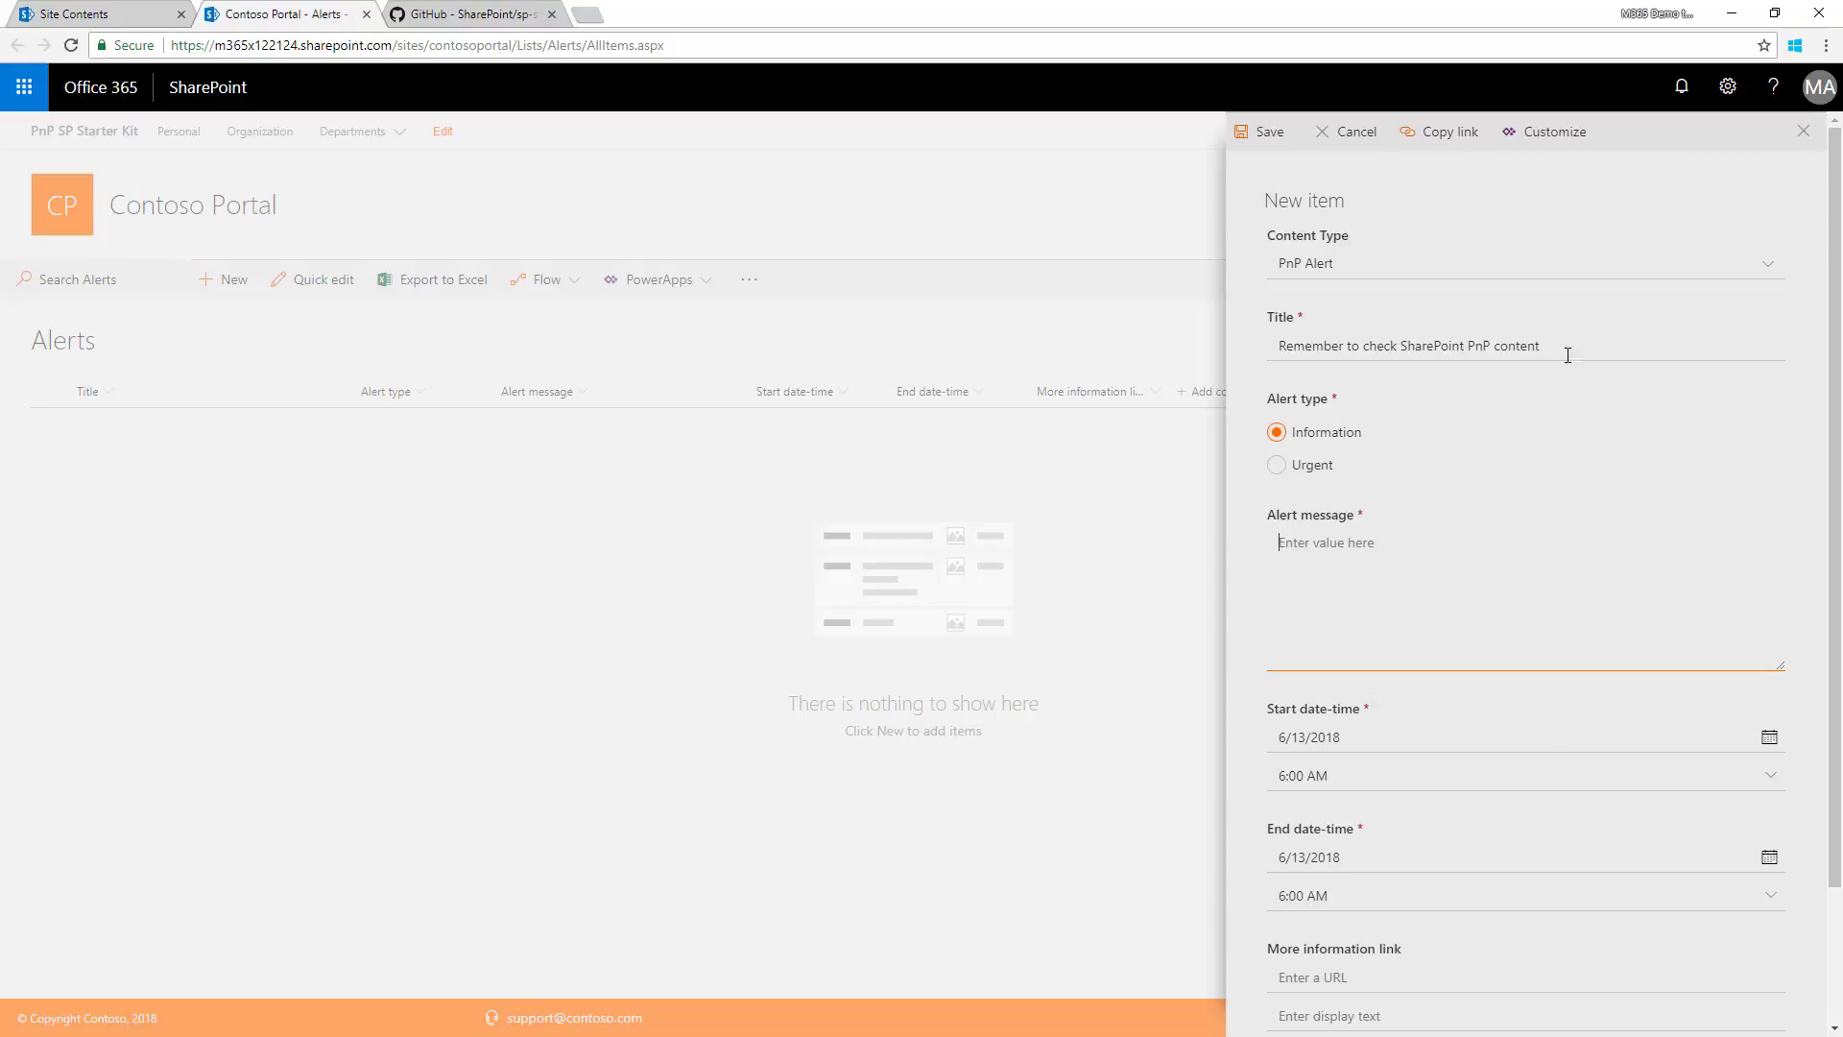
pyautogui.tripleClick(1568, 355)
pyautogui.hotkey('ctrl', 'c')
pyautogui.click(1376, 576)
pyautogui.hotkey('ctrl', 'v')
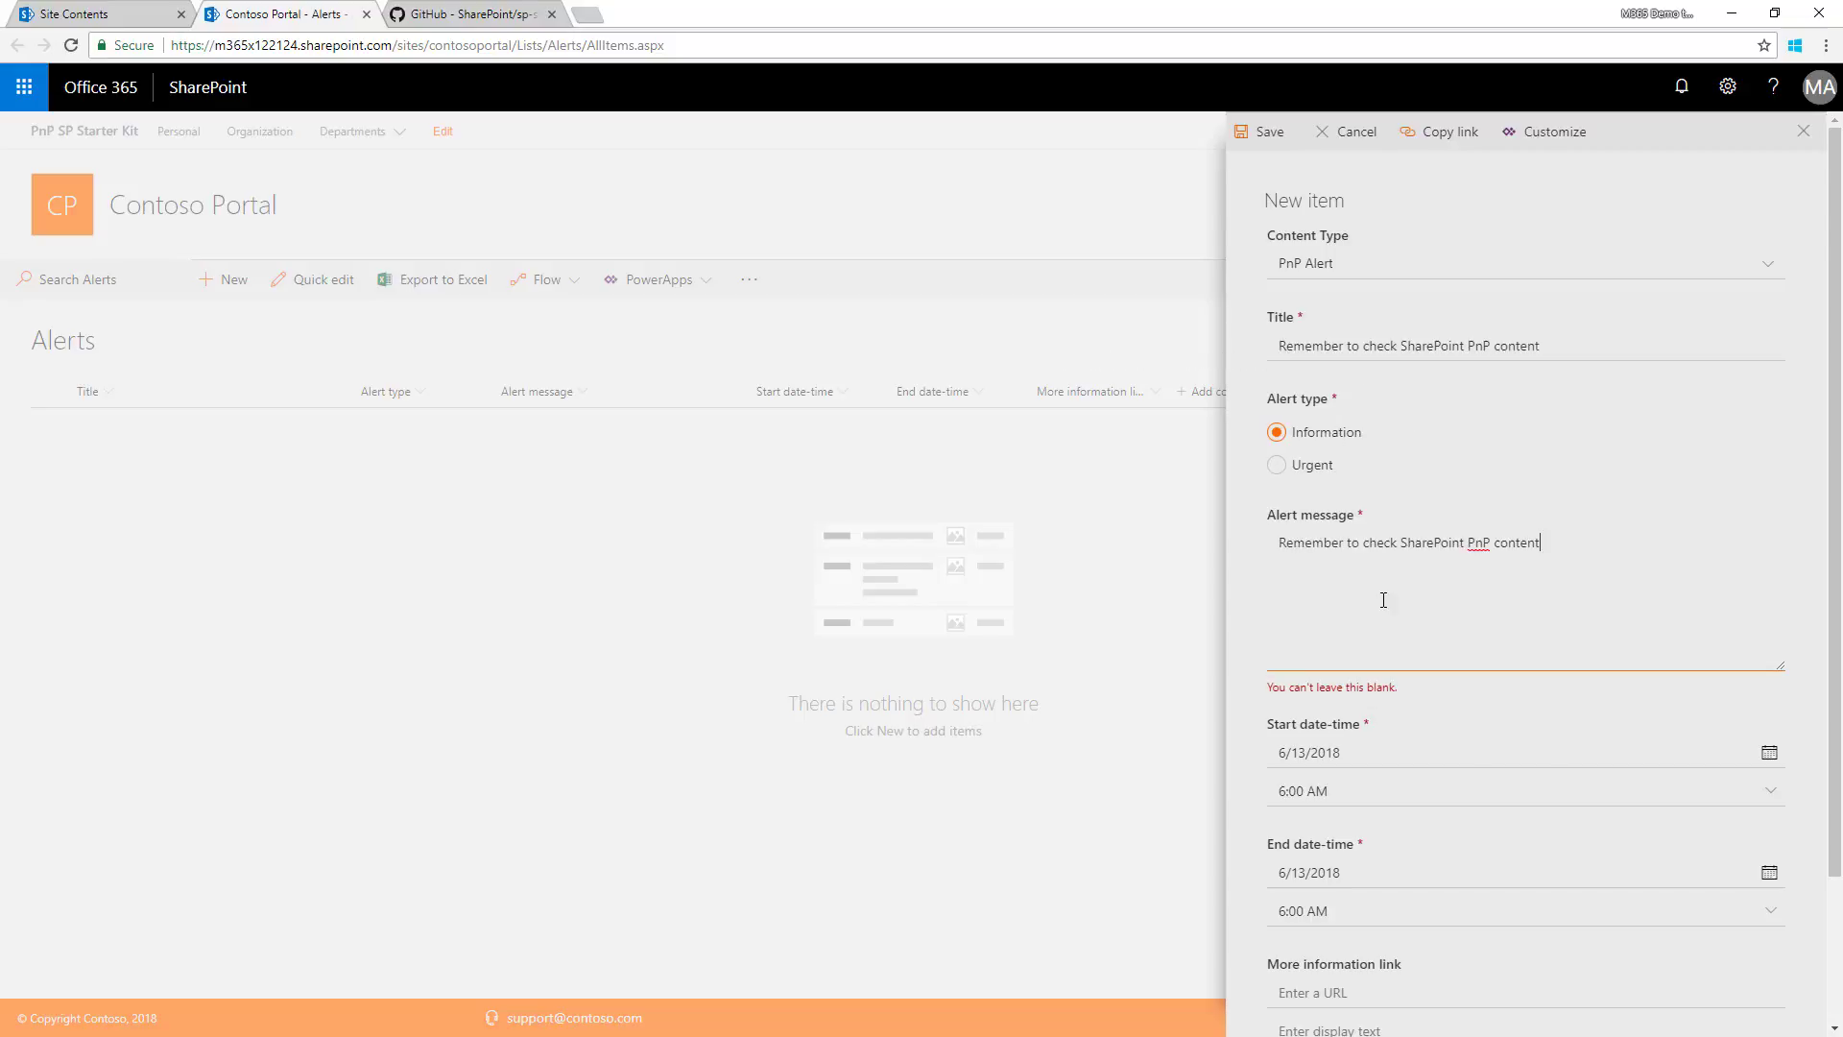
pyautogui.press('Tab')
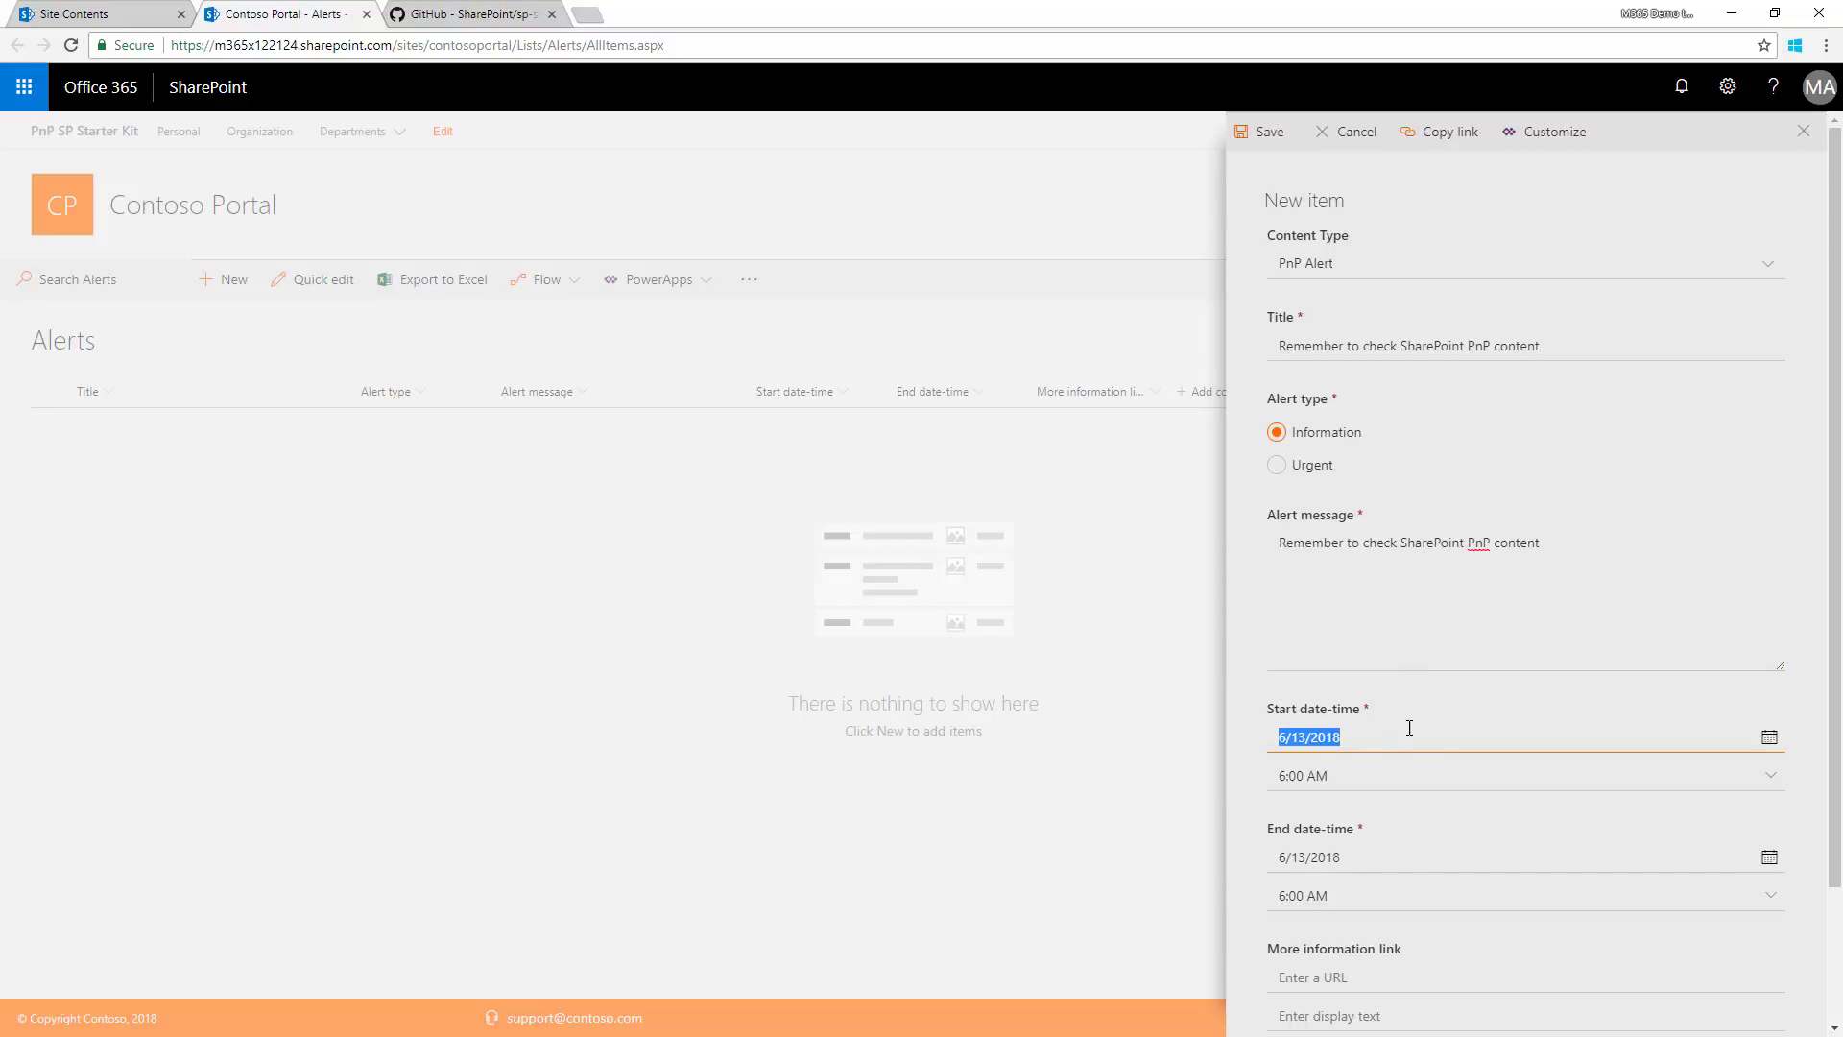
pyautogui.click(1769, 735)
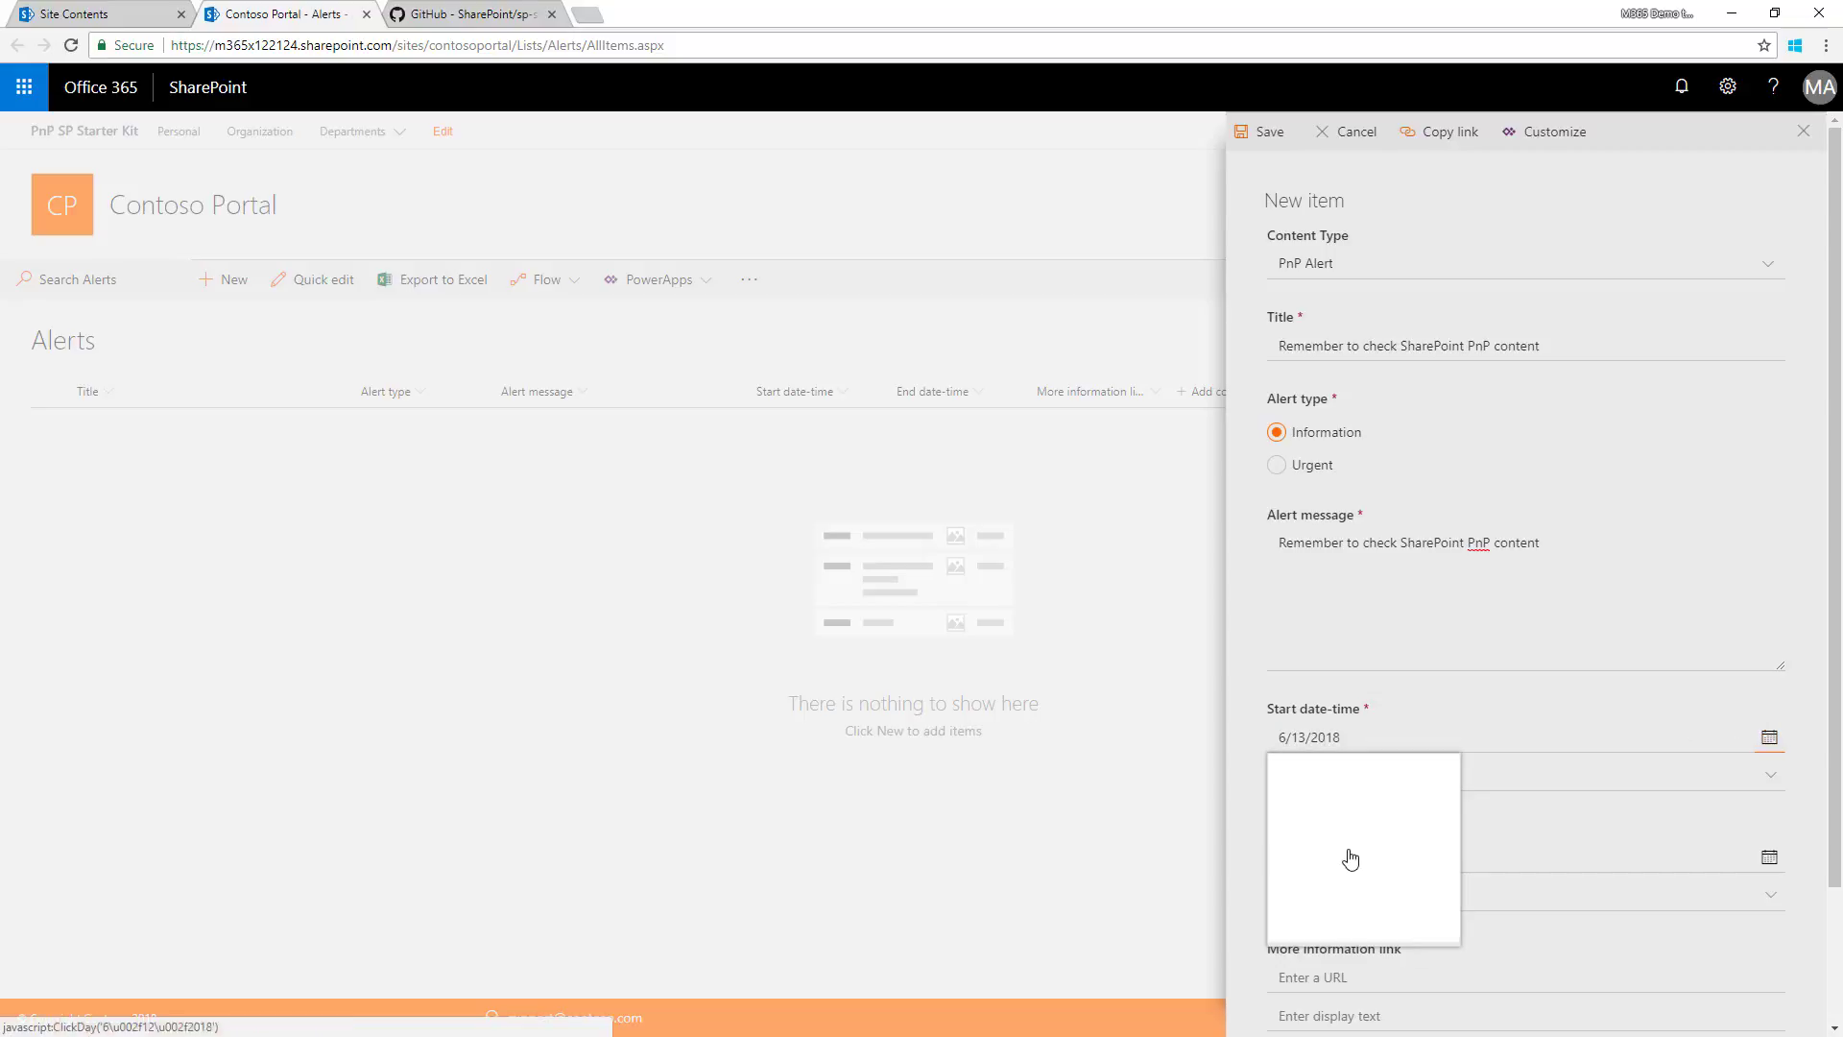
pyautogui.click(1335, 858)
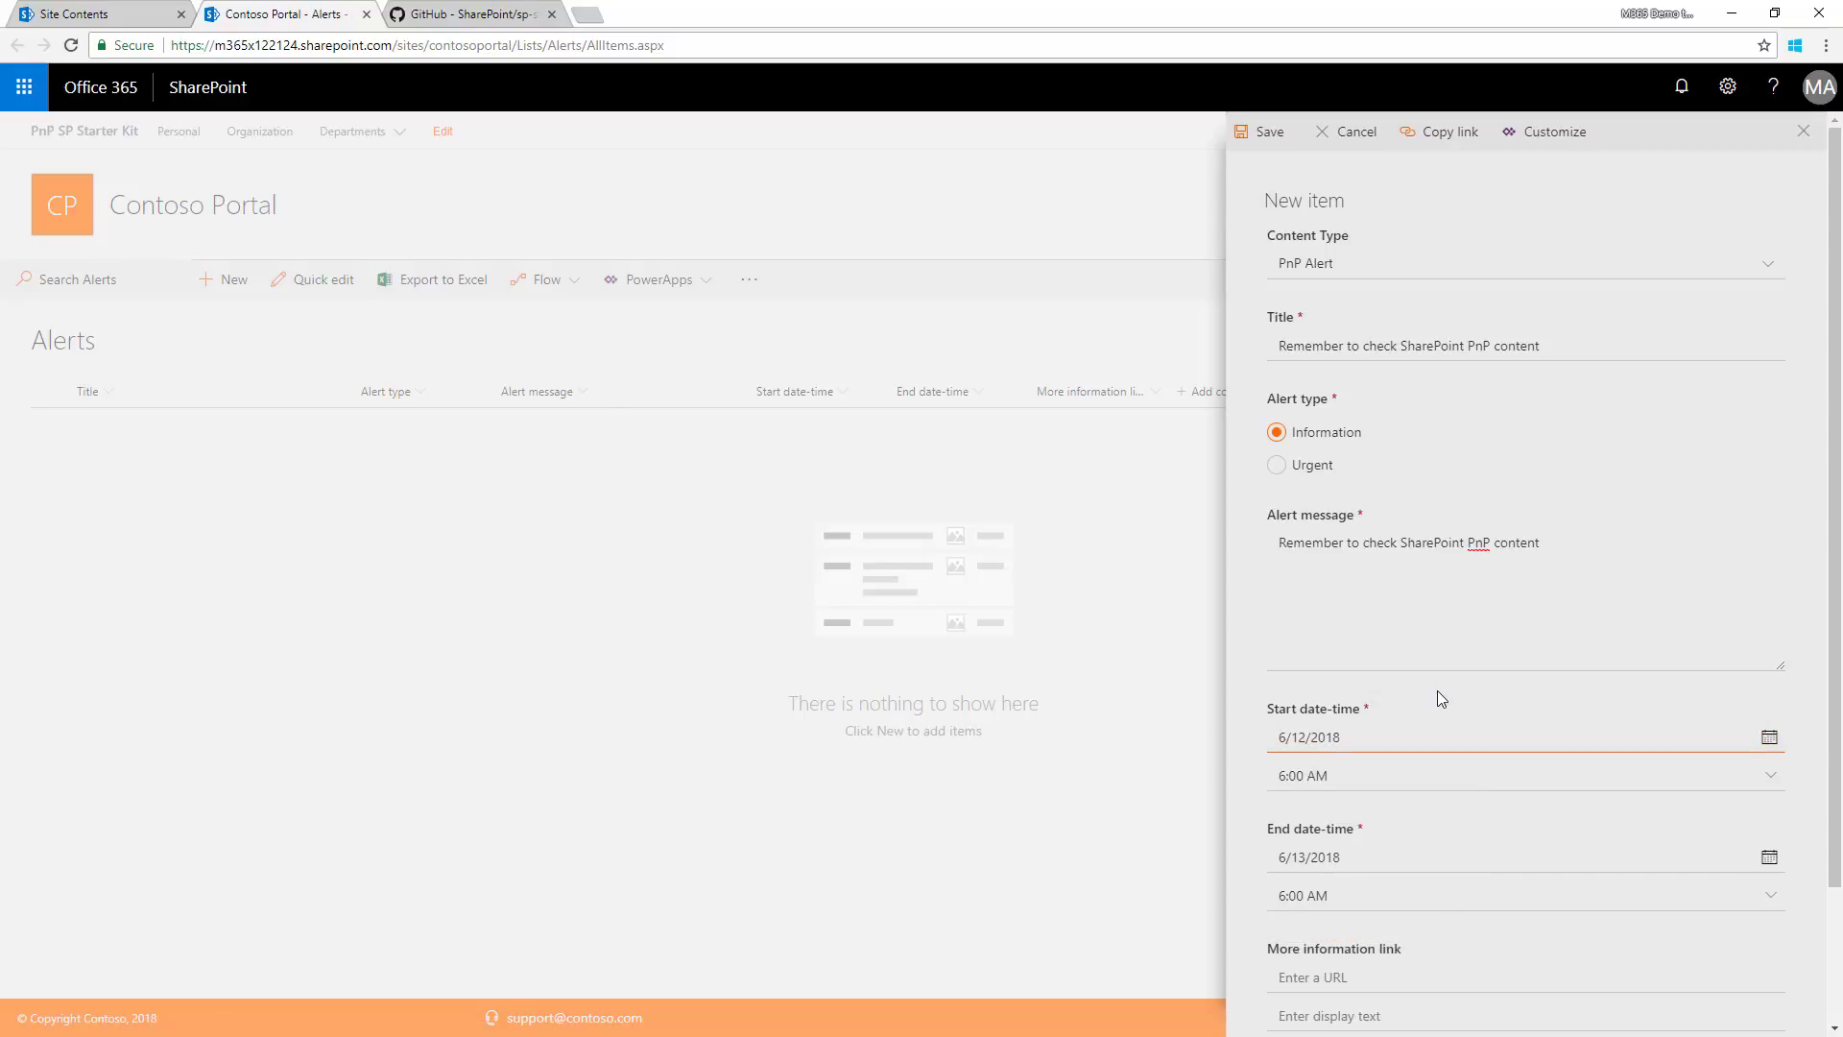
pyautogui.scroll(-2, 1437, 690)
pyautogui.click(1339, 818)
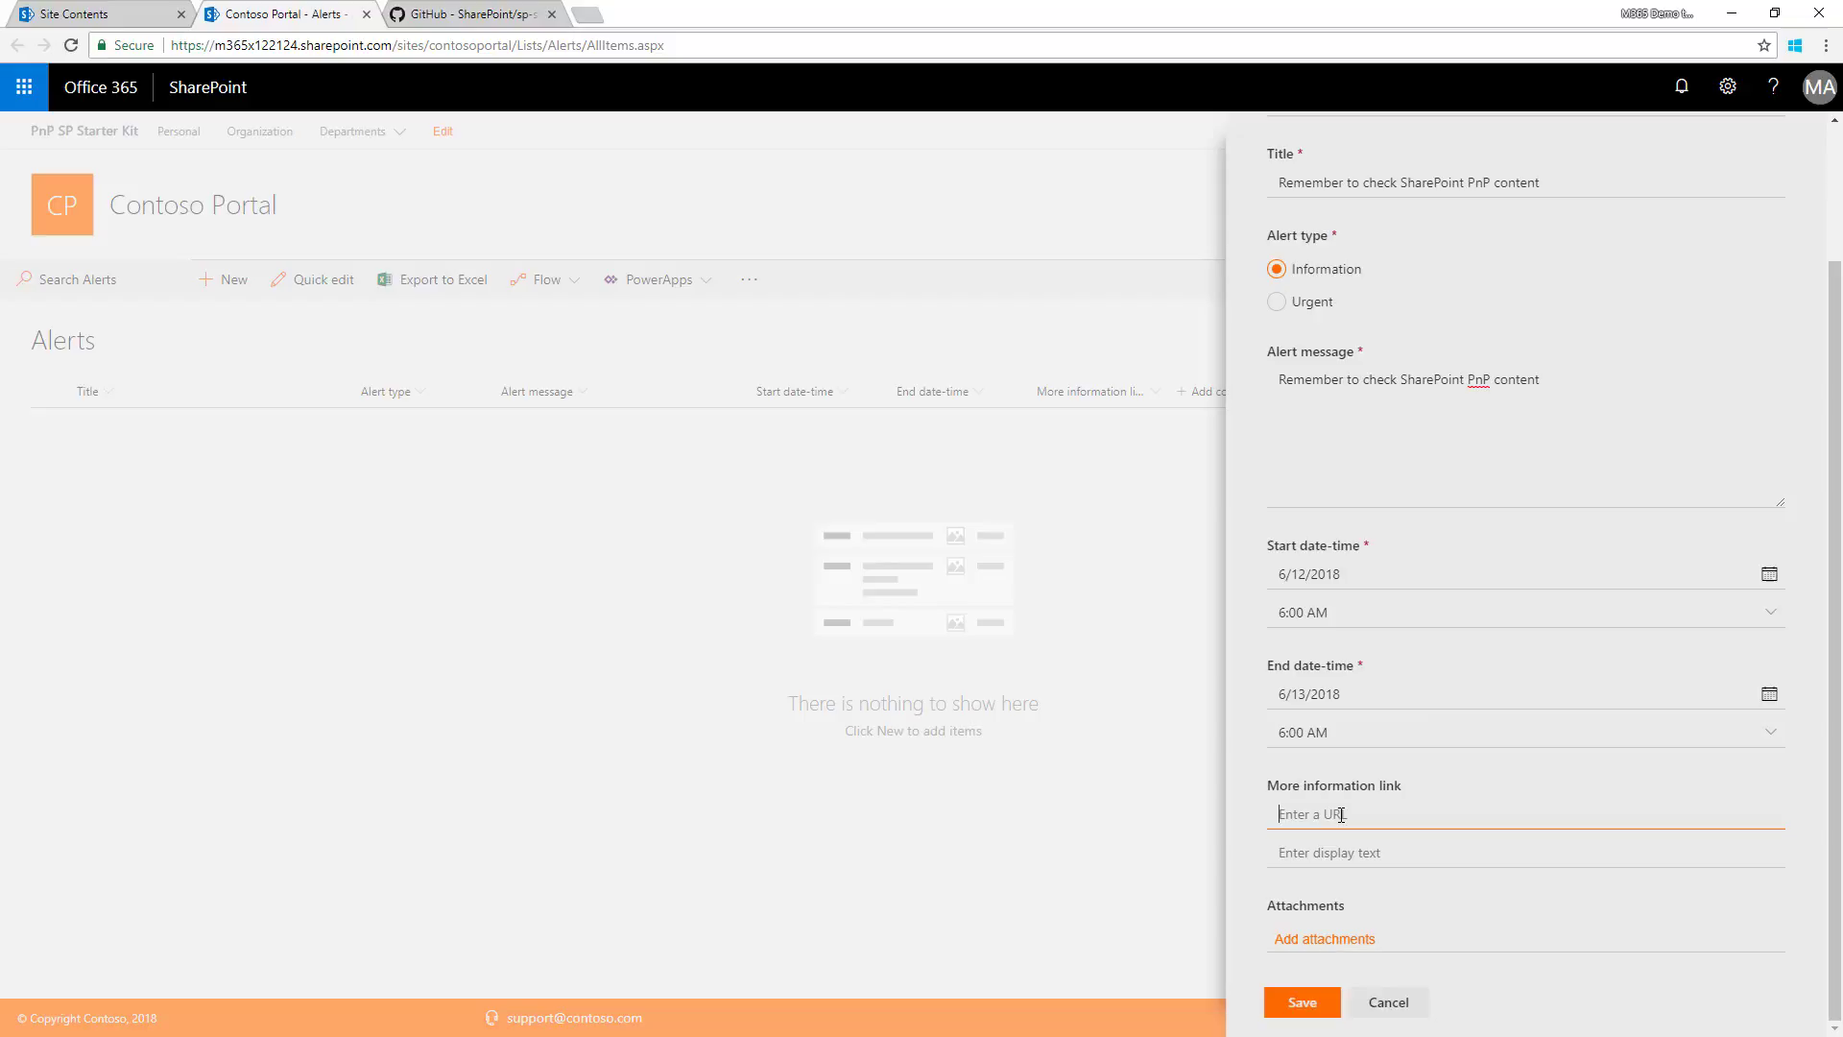
pyautogui.write('http://aka.ms7spp')
pyautogui.press('BackSpace')
pyautogui.hotkey('ctrl', 'a')
pyautogui.hotkey('ctrl', 'c')
pyautogui.press('Tab')
pyautogui.hotkey('ctrl', 'v')
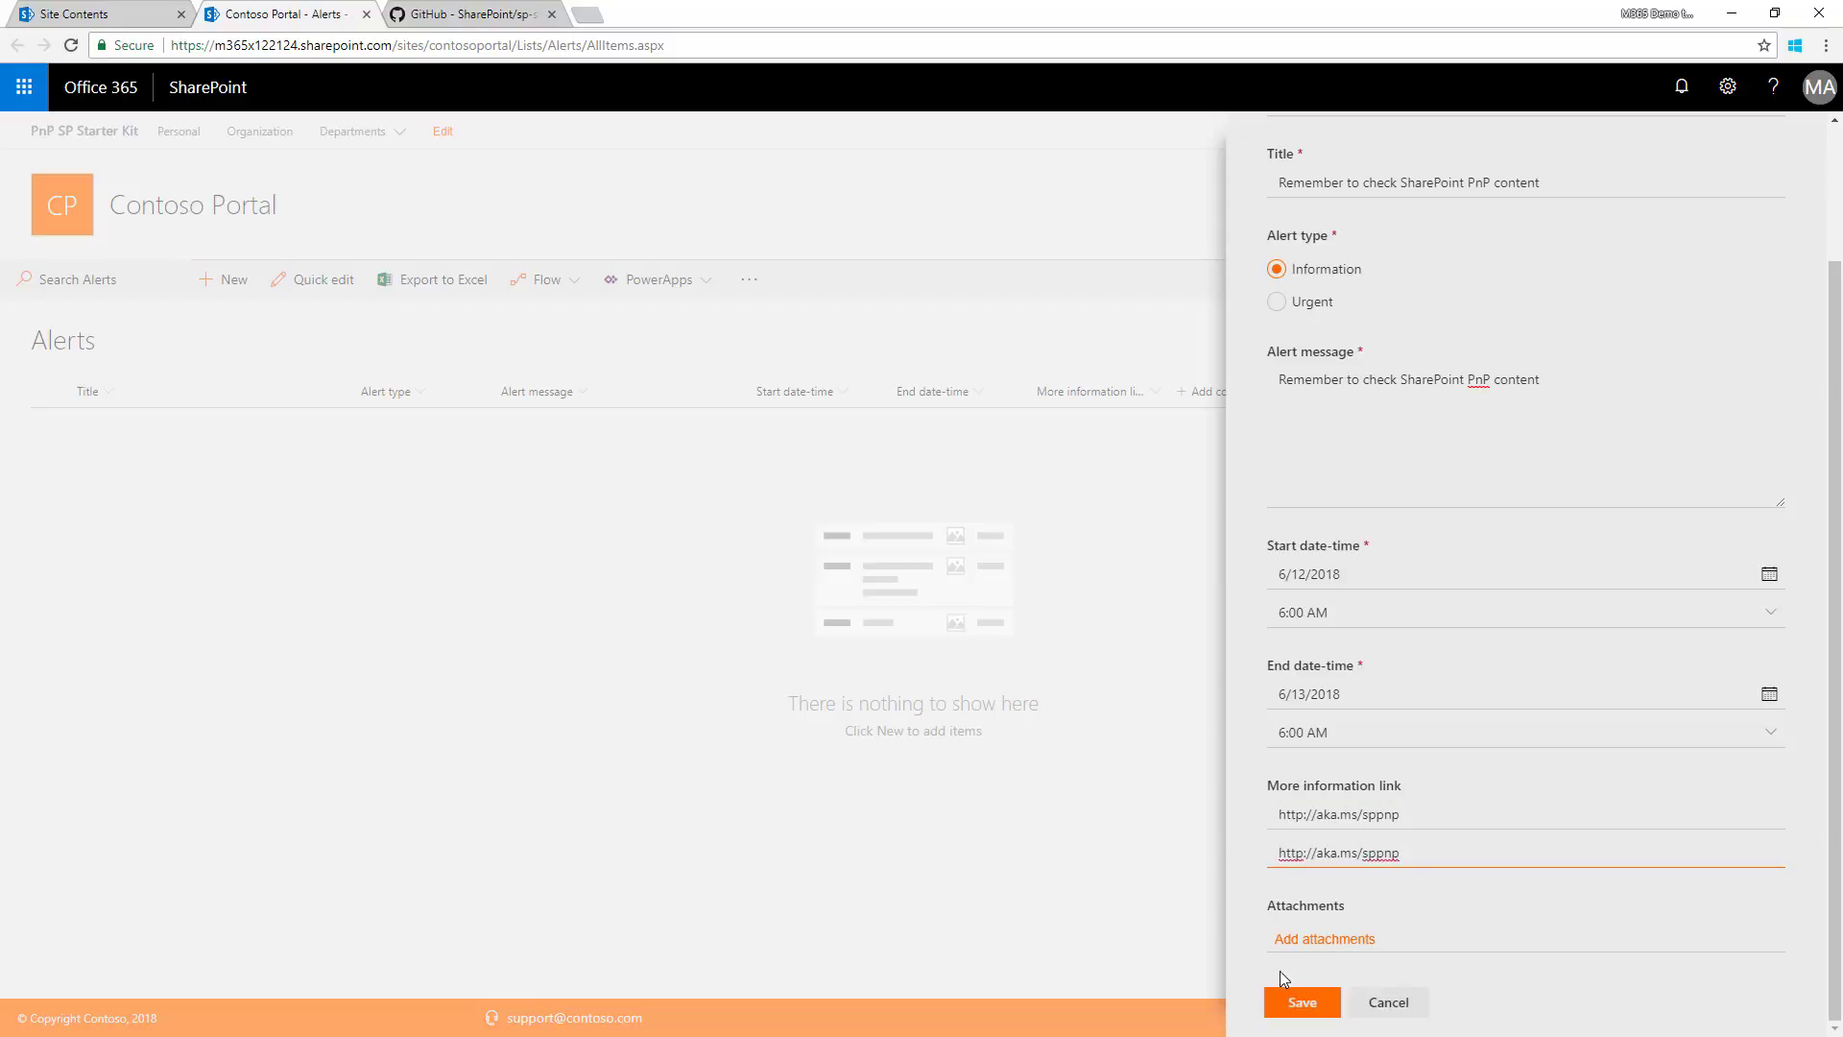
pyautogui.click(1308, 995)
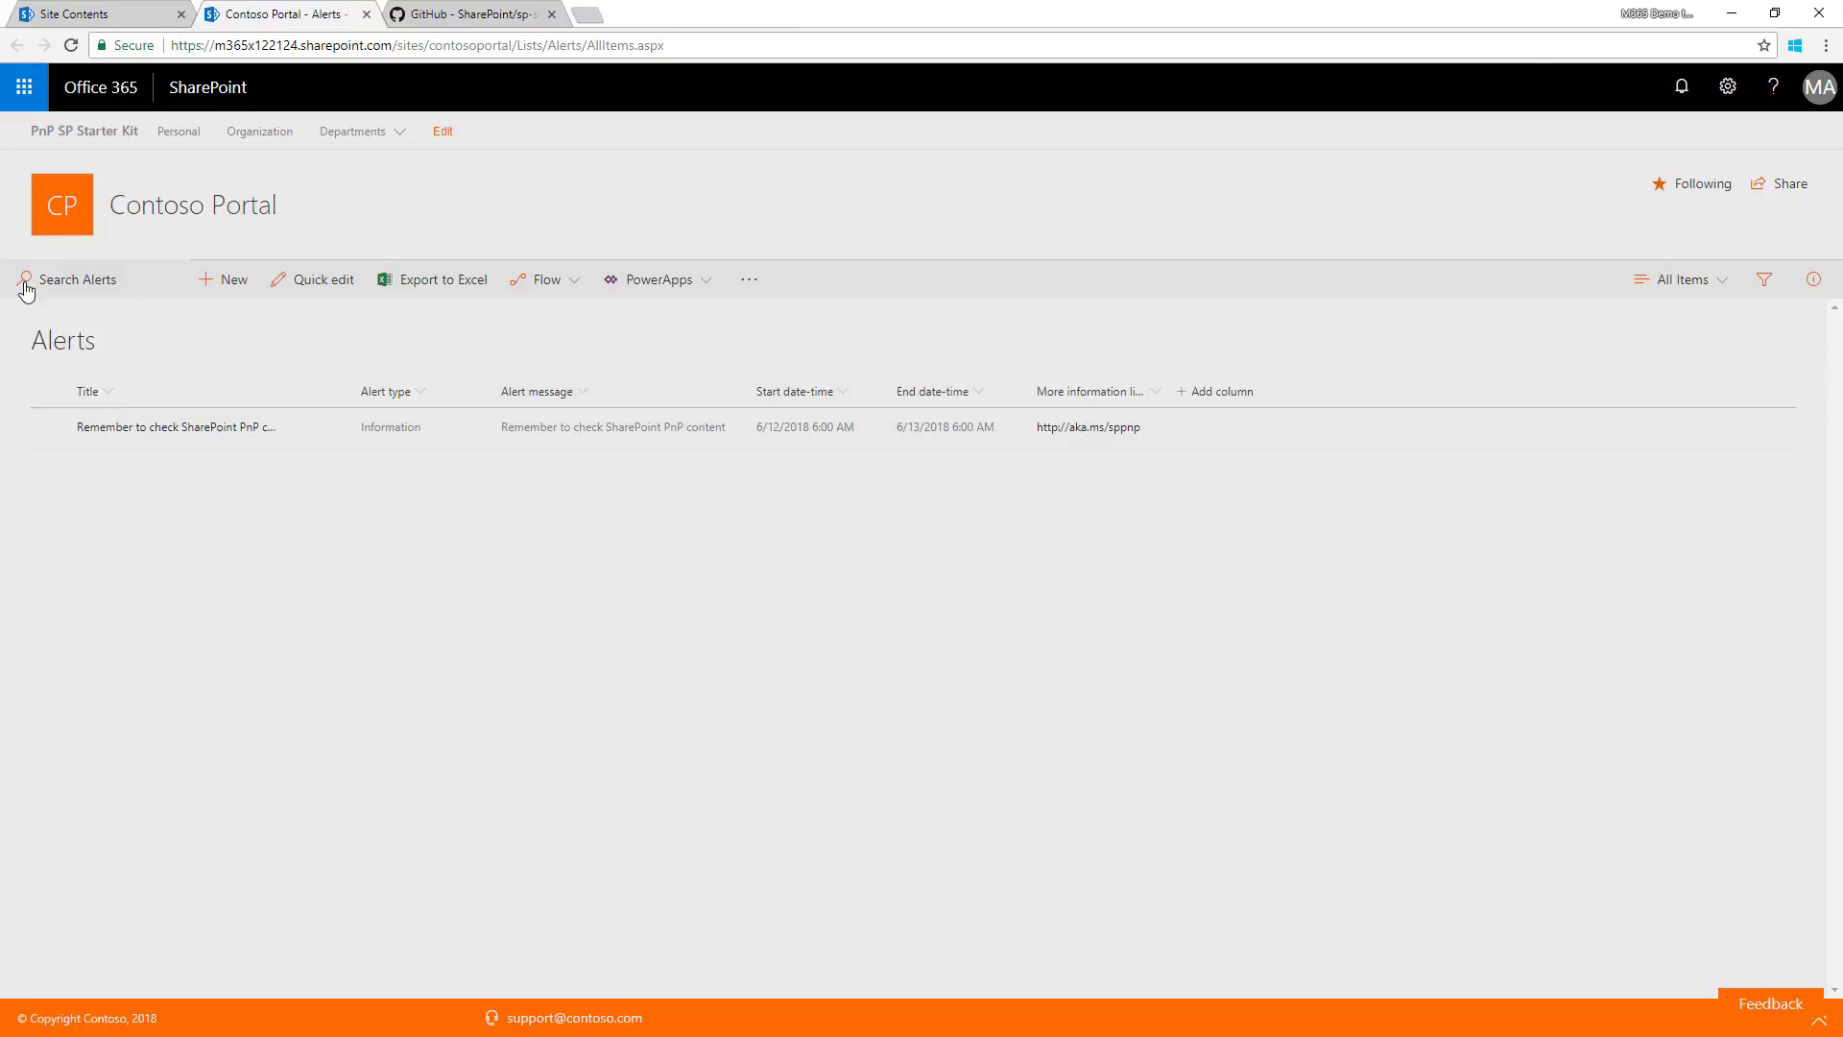
# Load the Contoso Portal home page showing the new alert banner, then open the Office 365 app launcher.
pyautogui.click(251, 135)
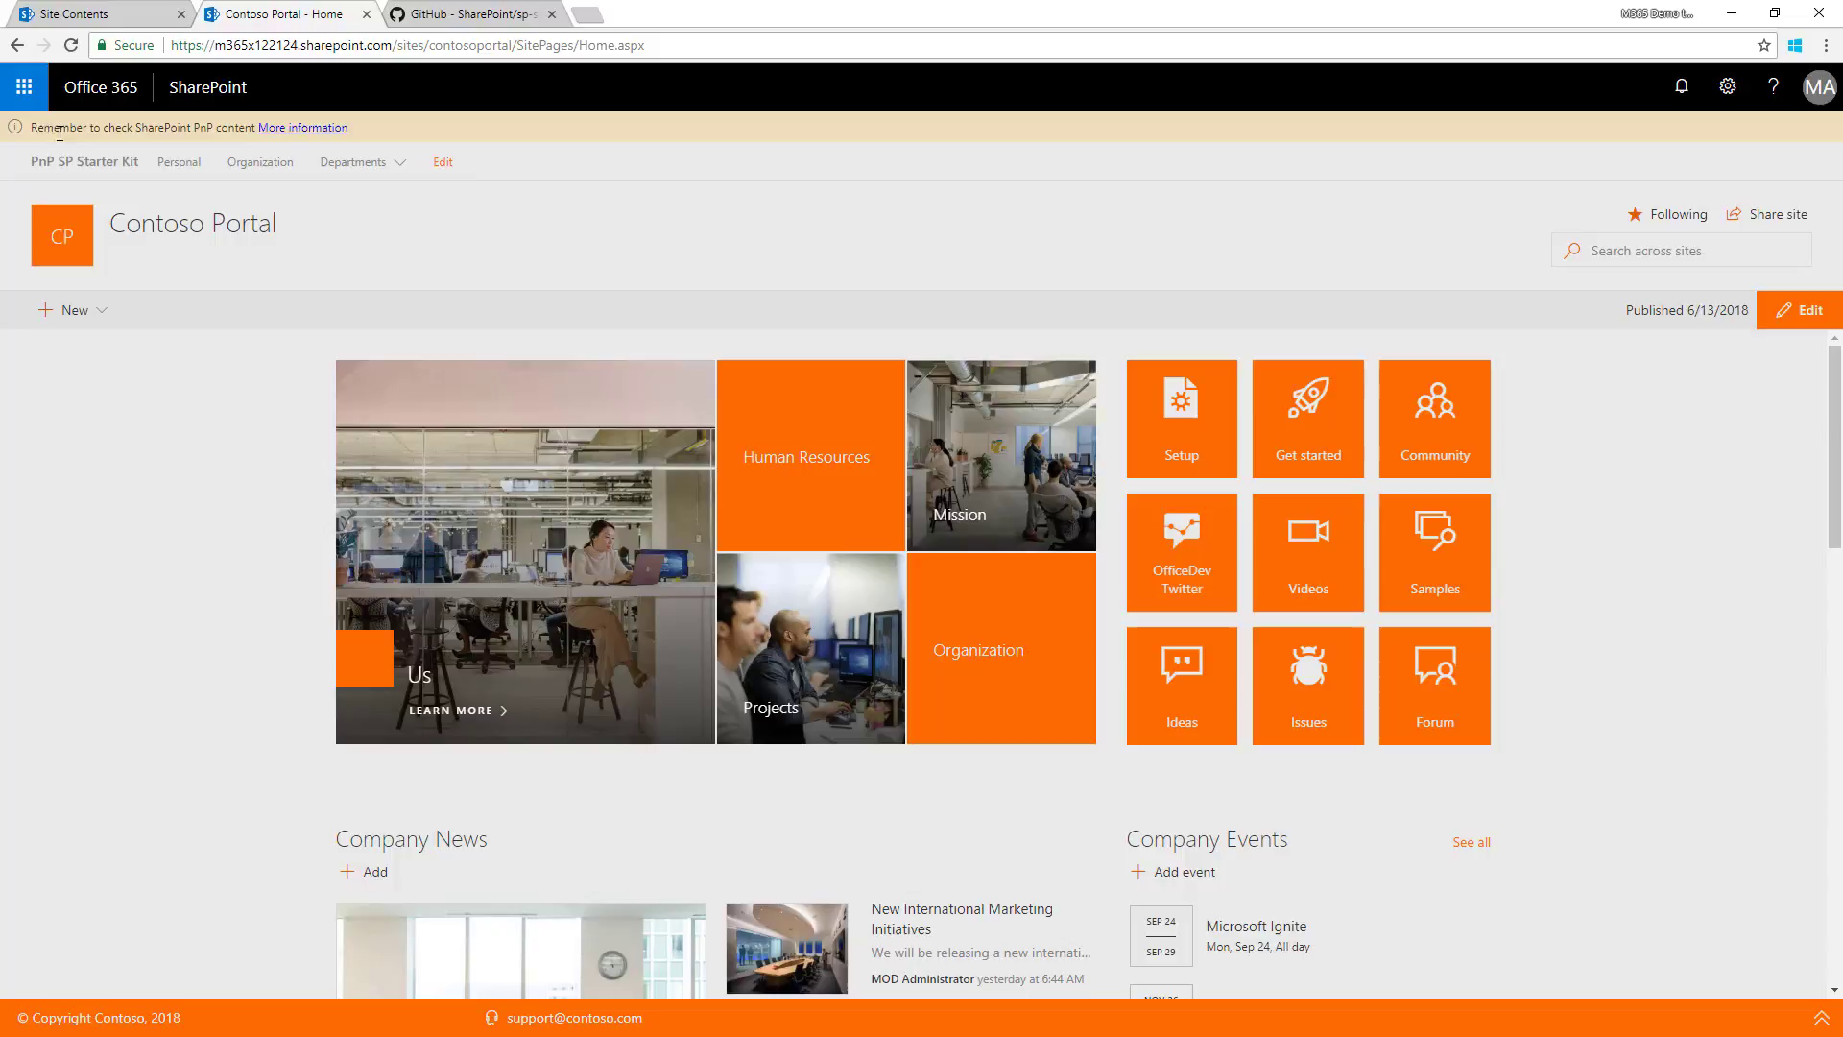
pyautogui.click(24, 87)
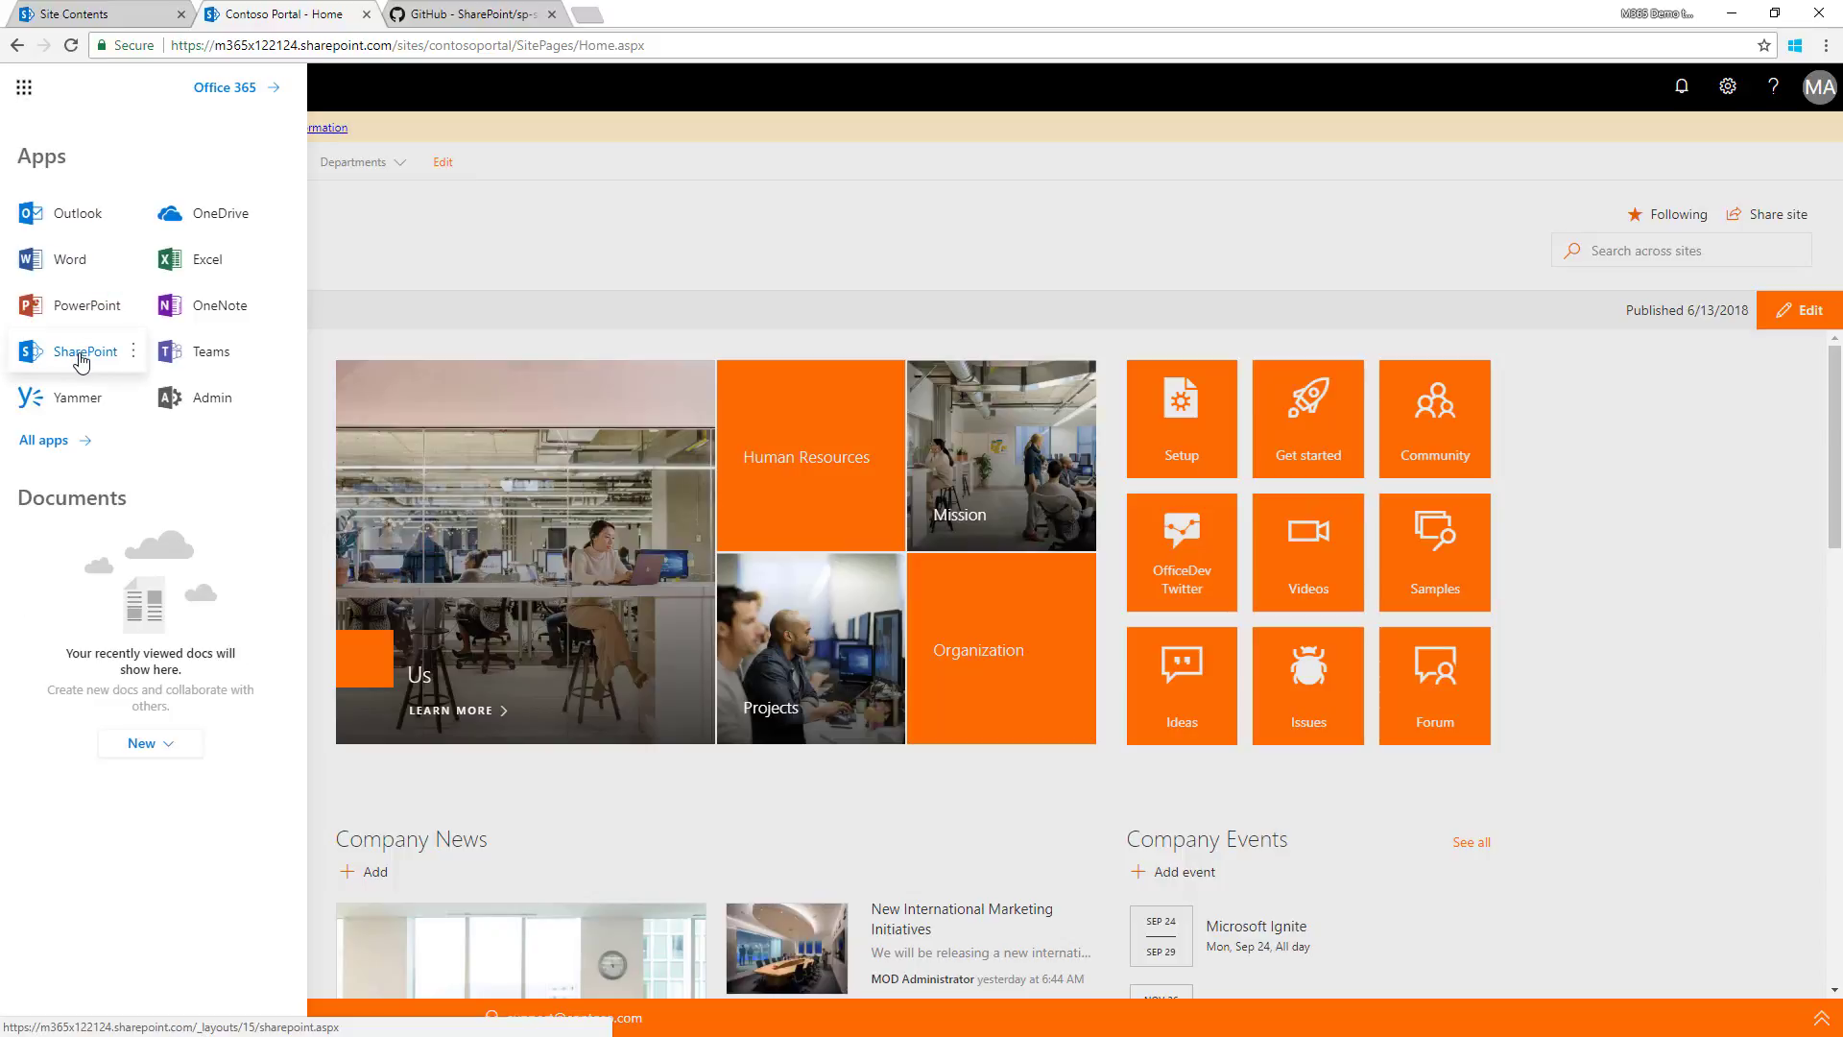
# Create a team site named 'Video recording' using the Contoso Team Site design, then continue to group members.
pyautogui.click(81, 357)
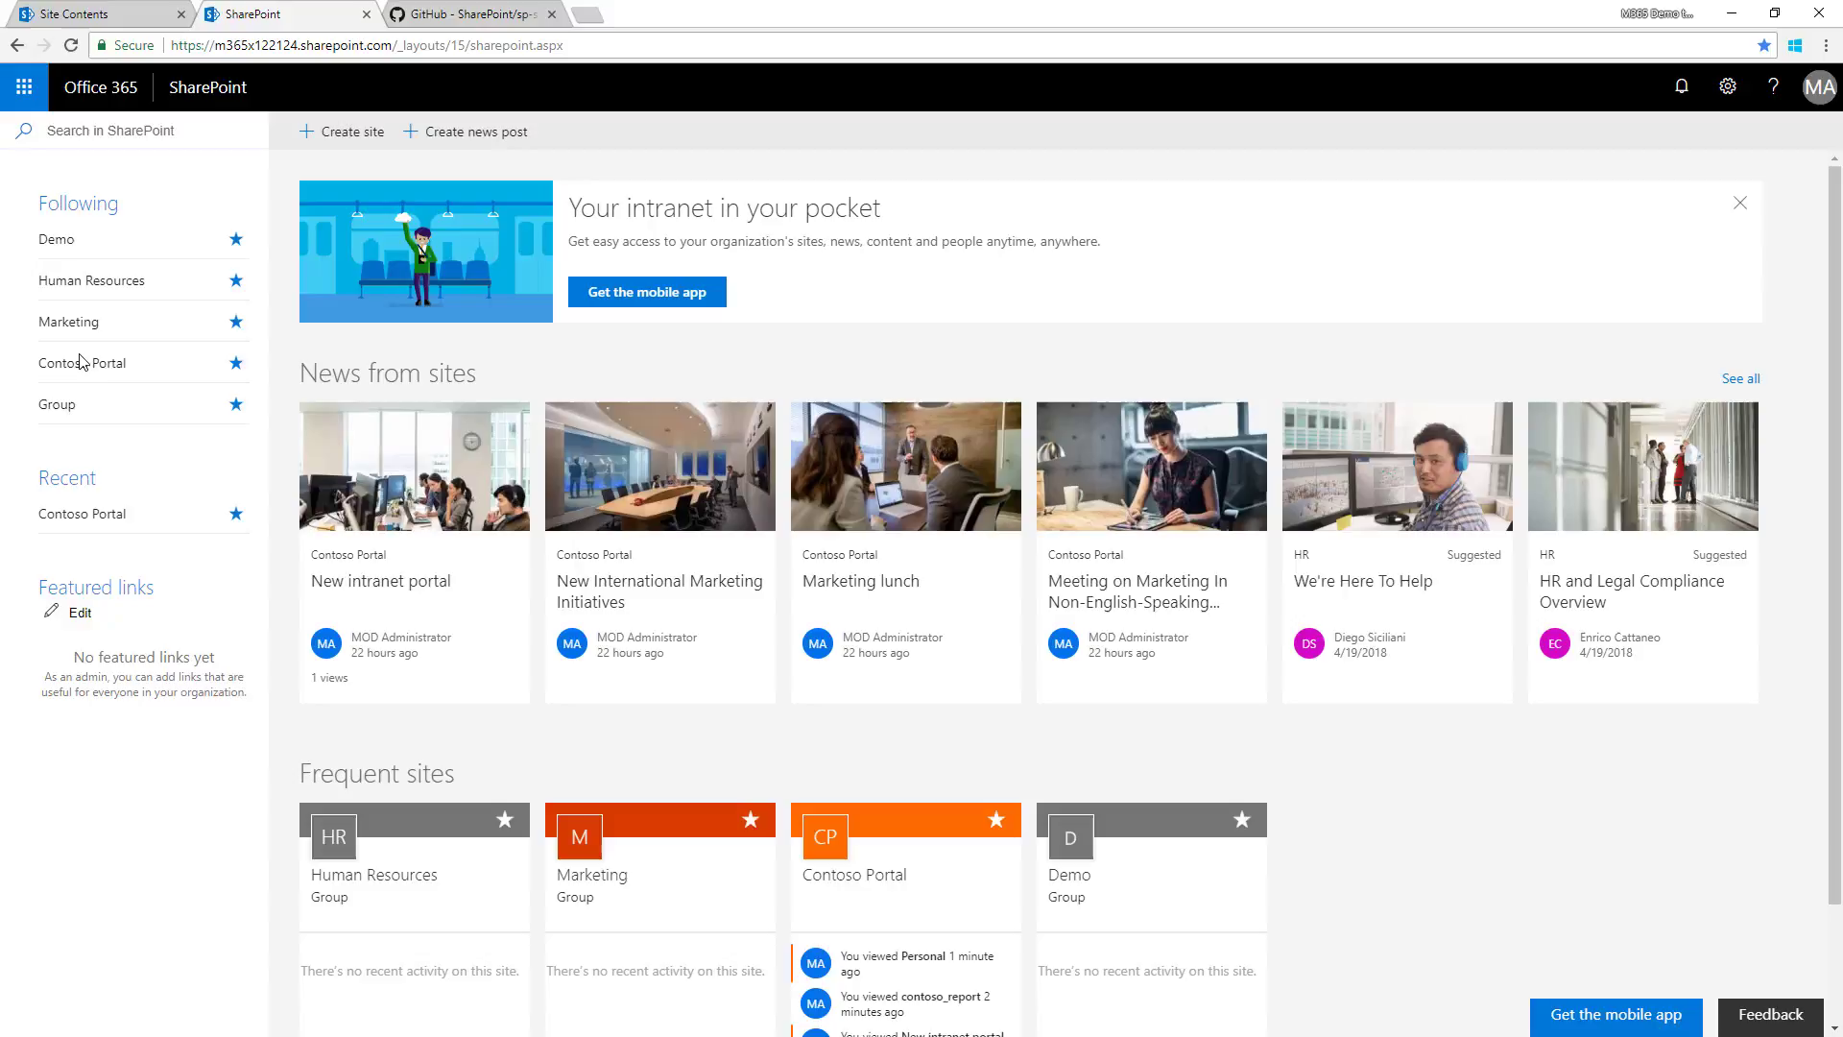
pyautogui.click(340, 137)
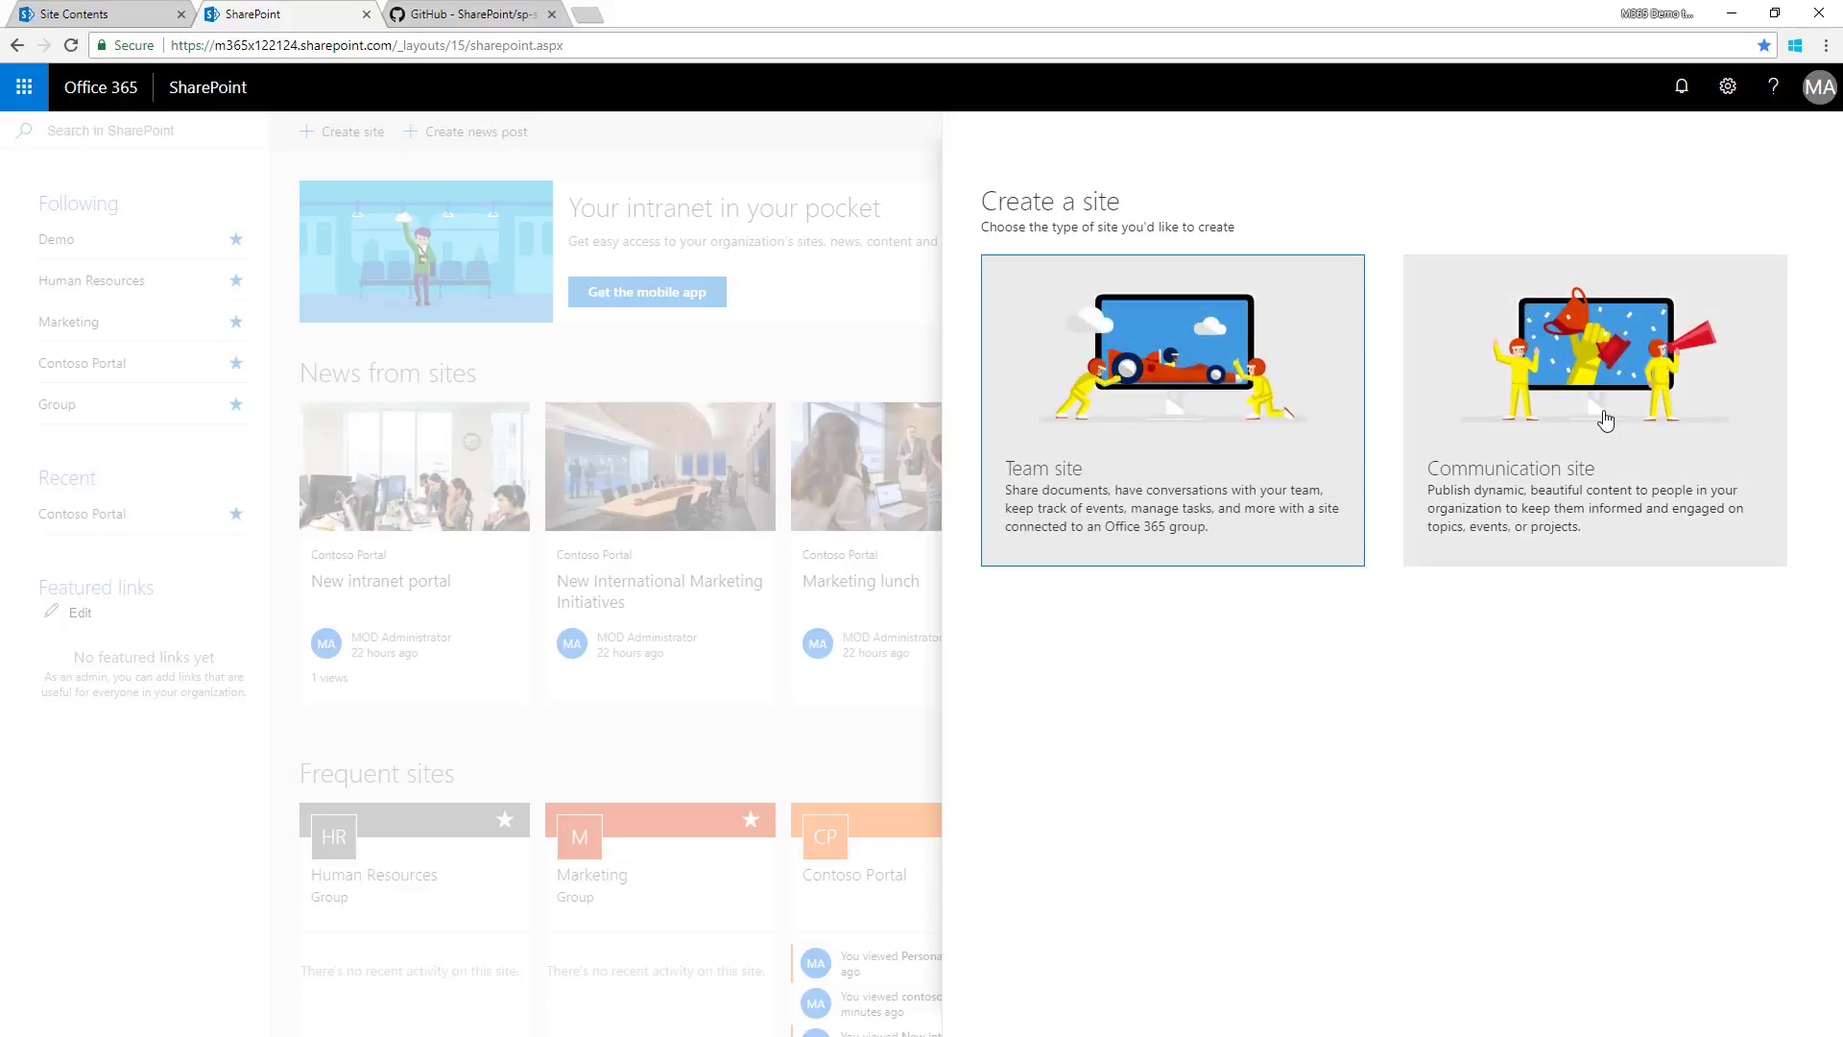
pyautogui.click(1132, 416)
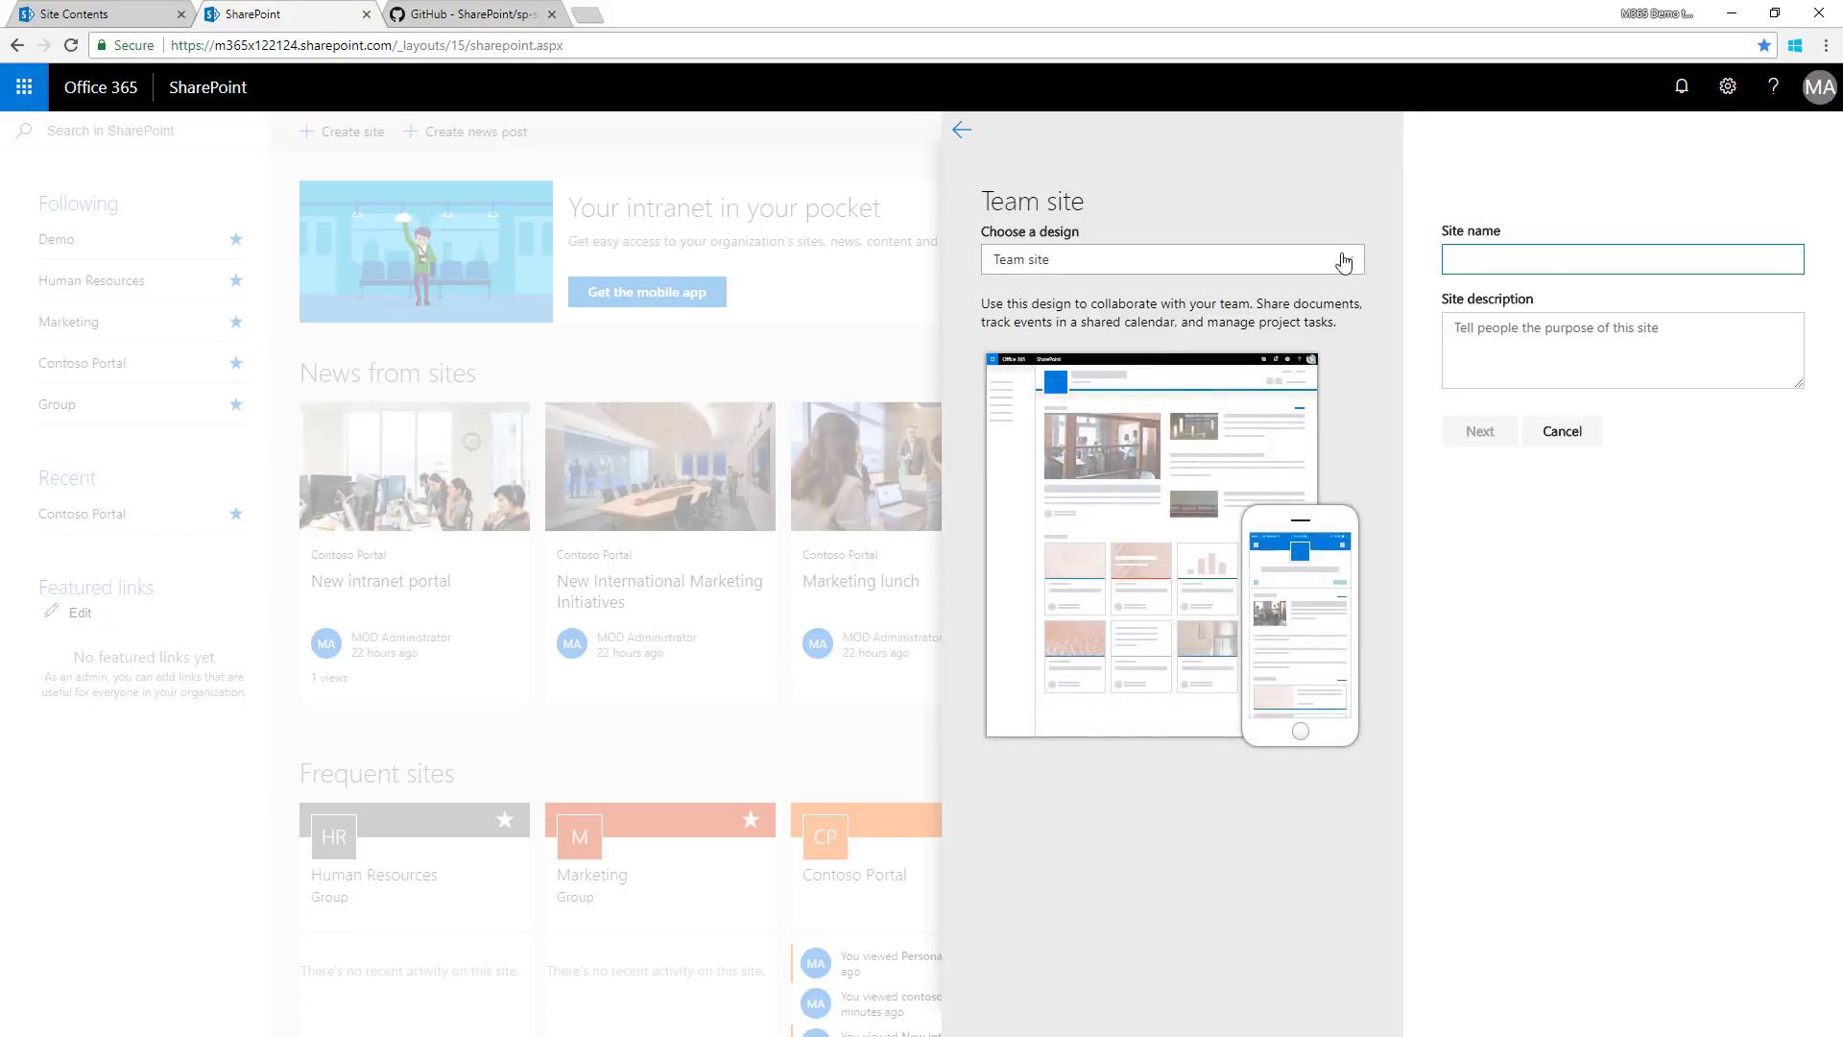
pyautogui.click(1156, 264)
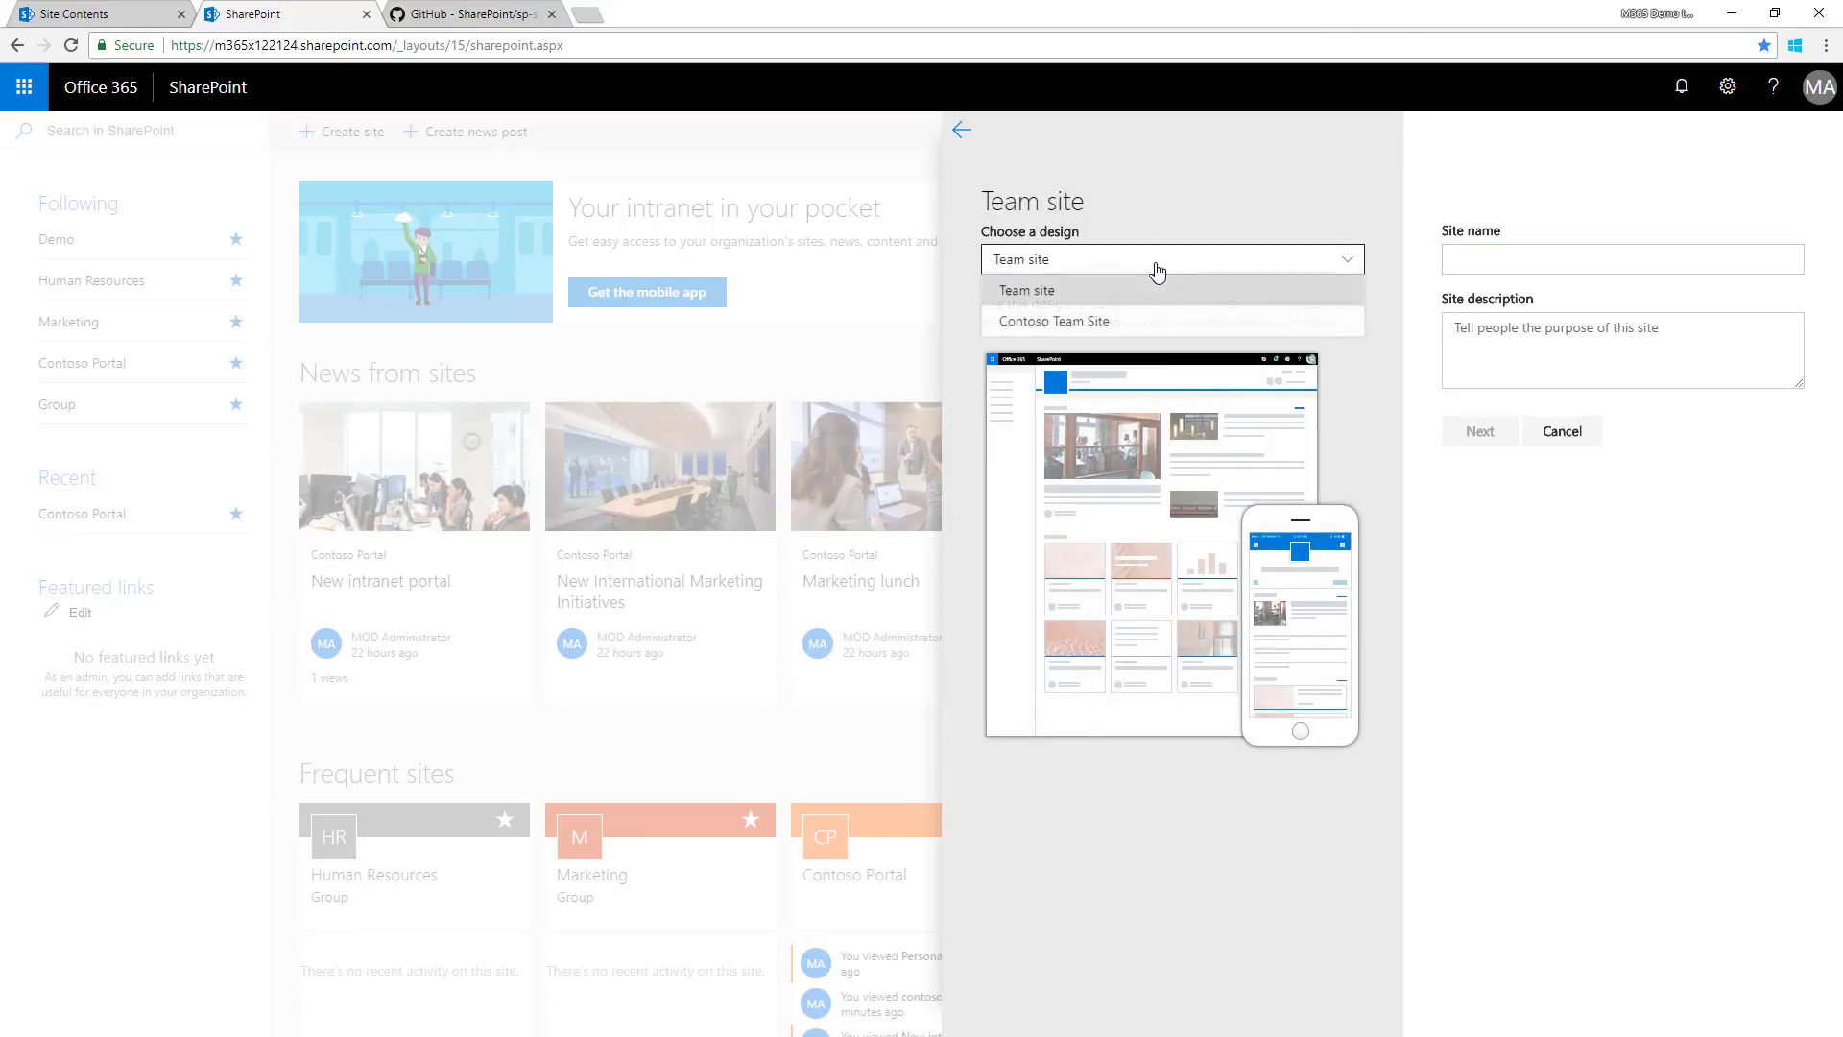
pyautogui.click(1091, 332)
pyautogui.click(1493, 270)
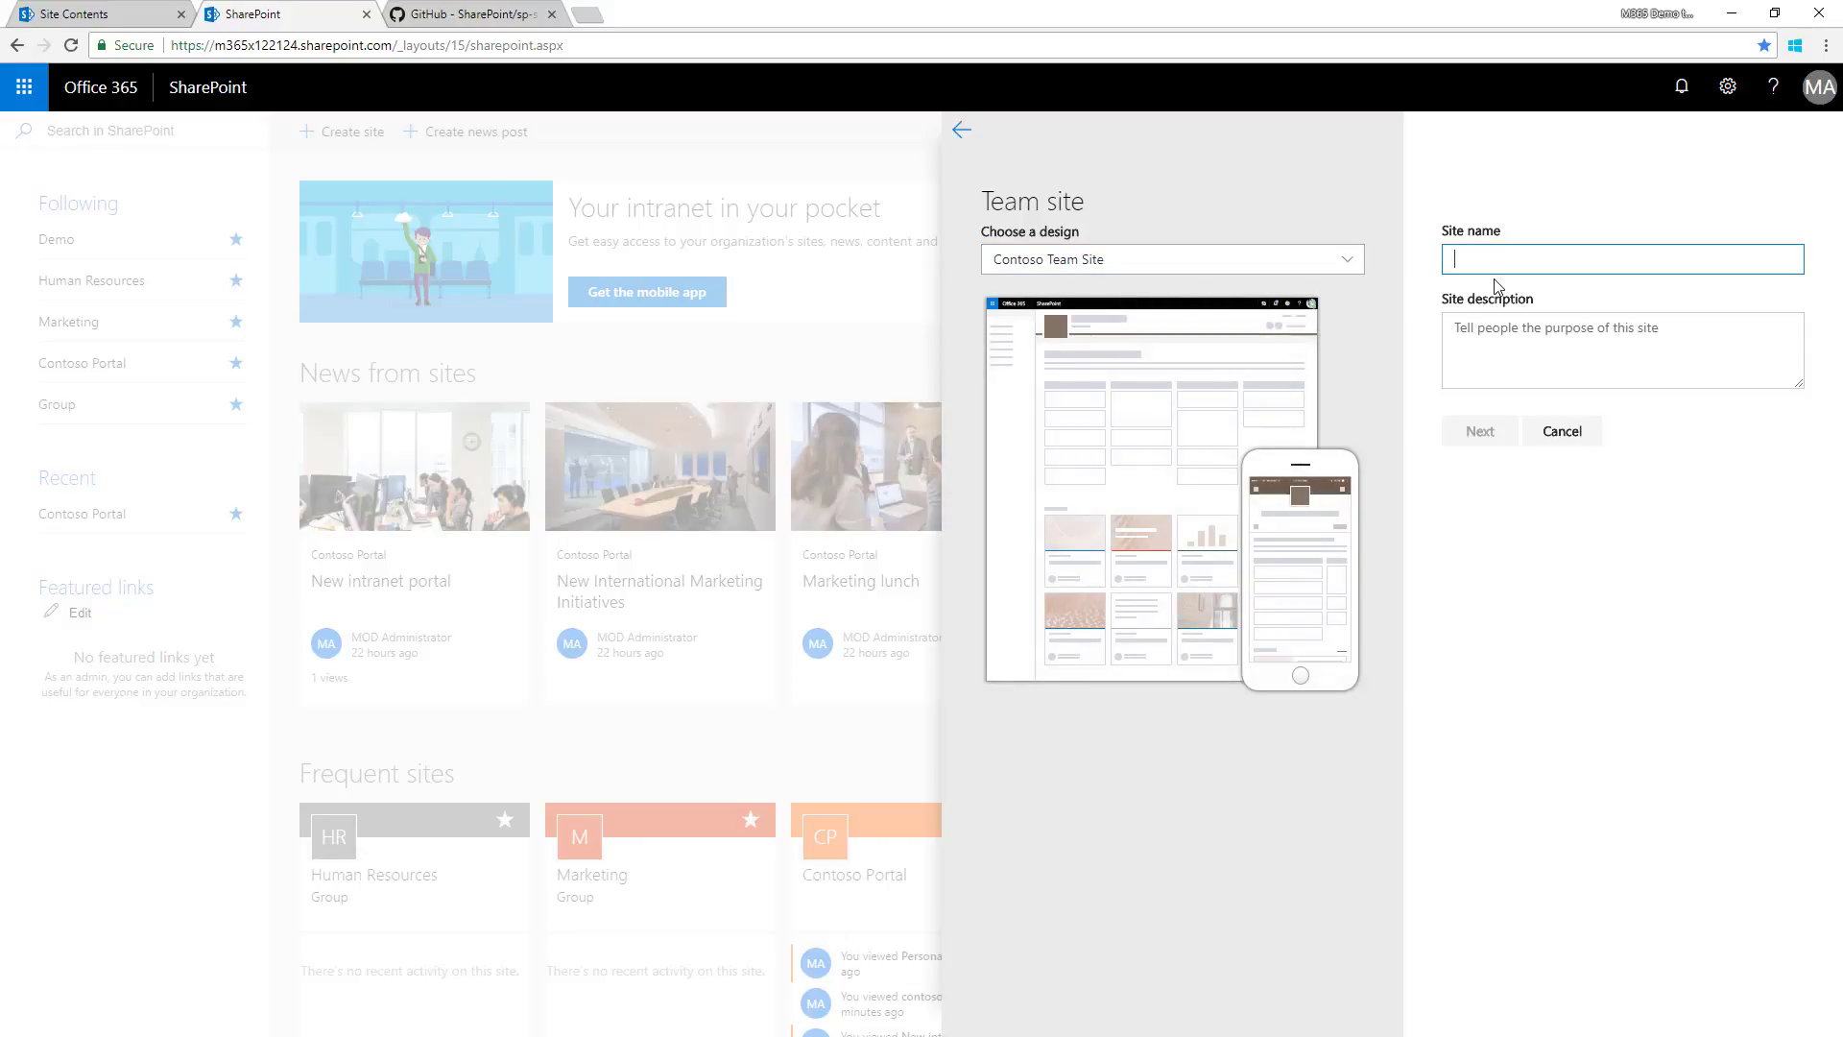
pyautogui.write('Vid')
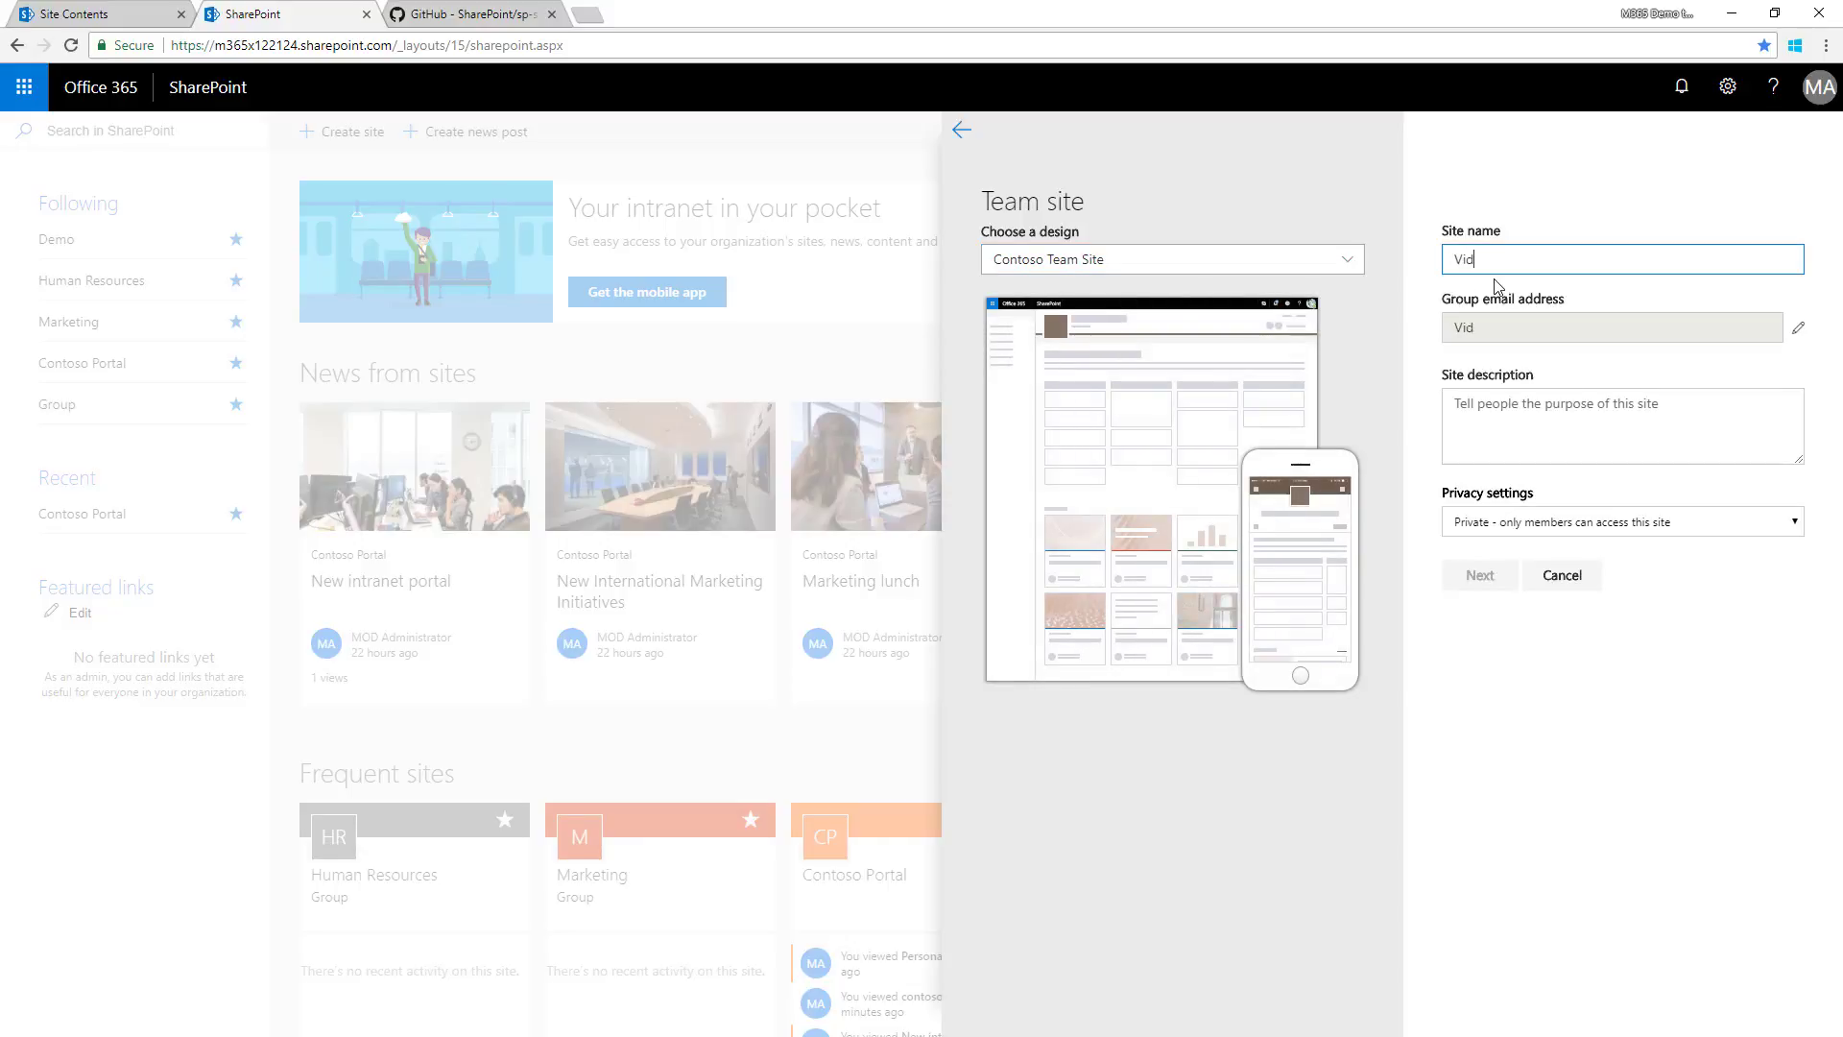
pyautogui.write('eo recording')
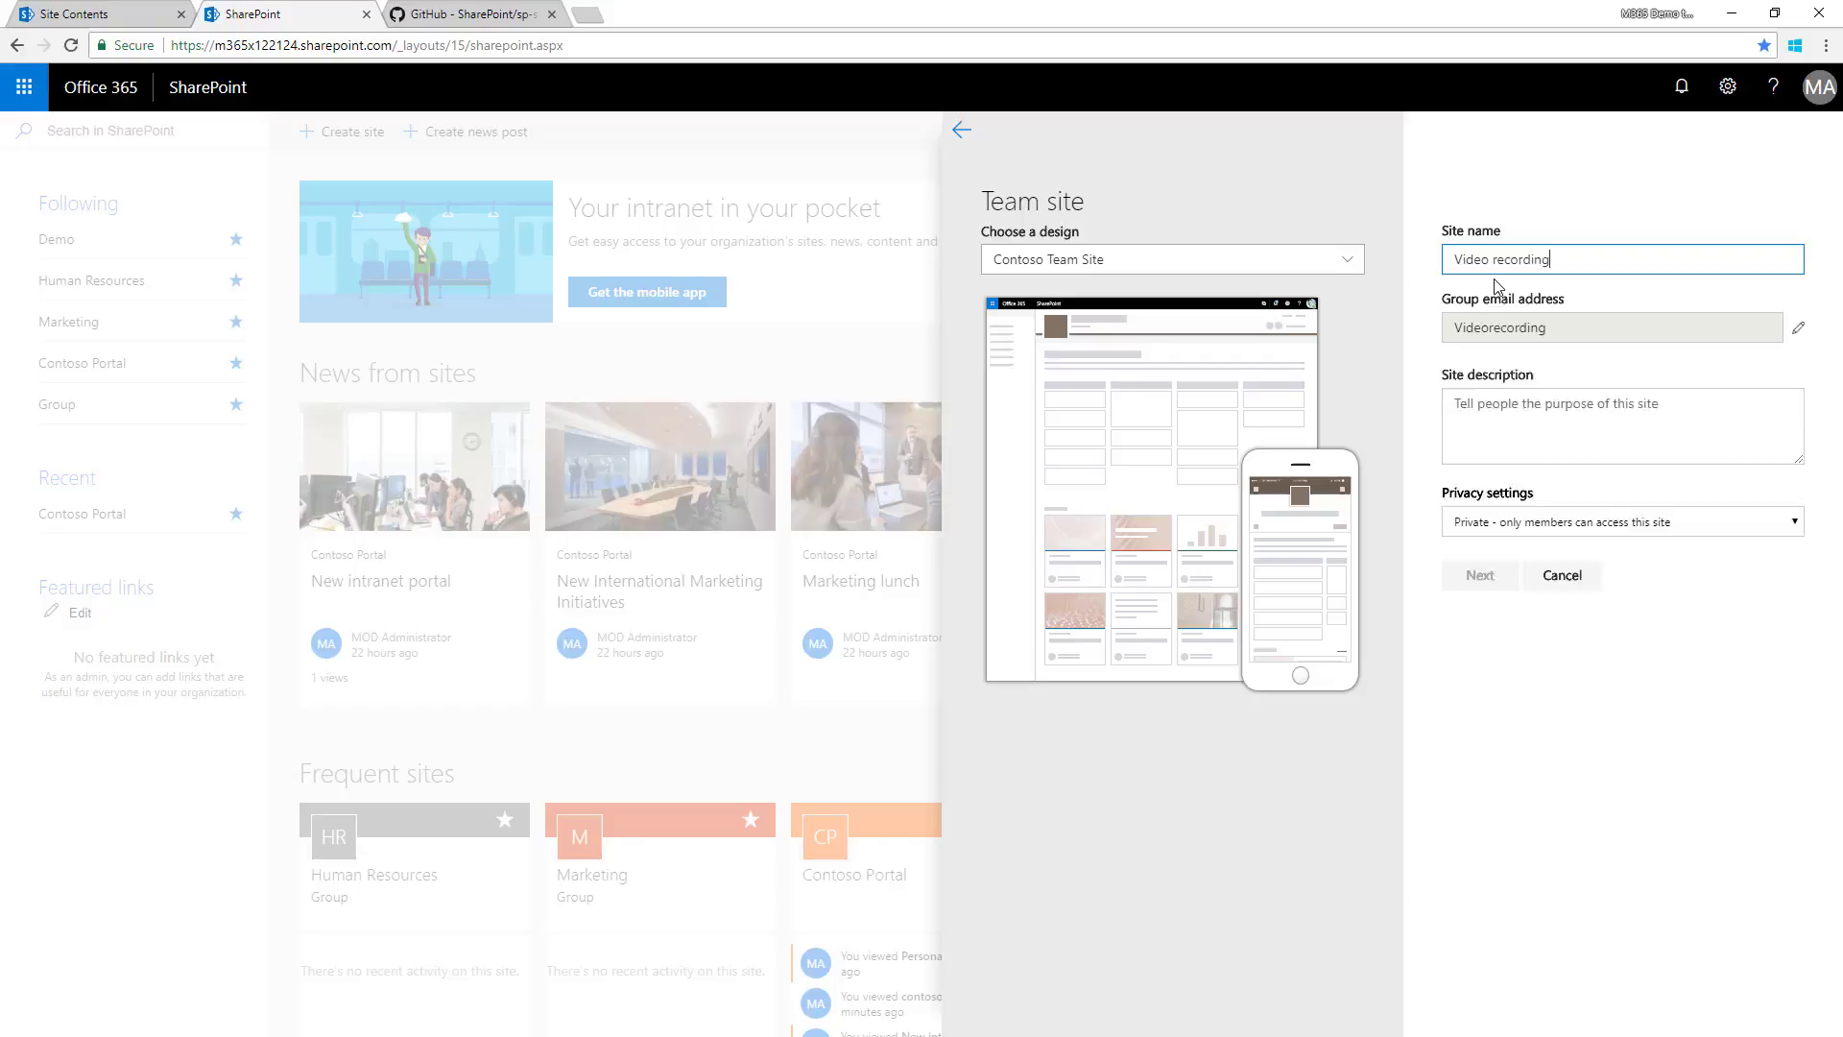
pyautogui.click(1479, 671)
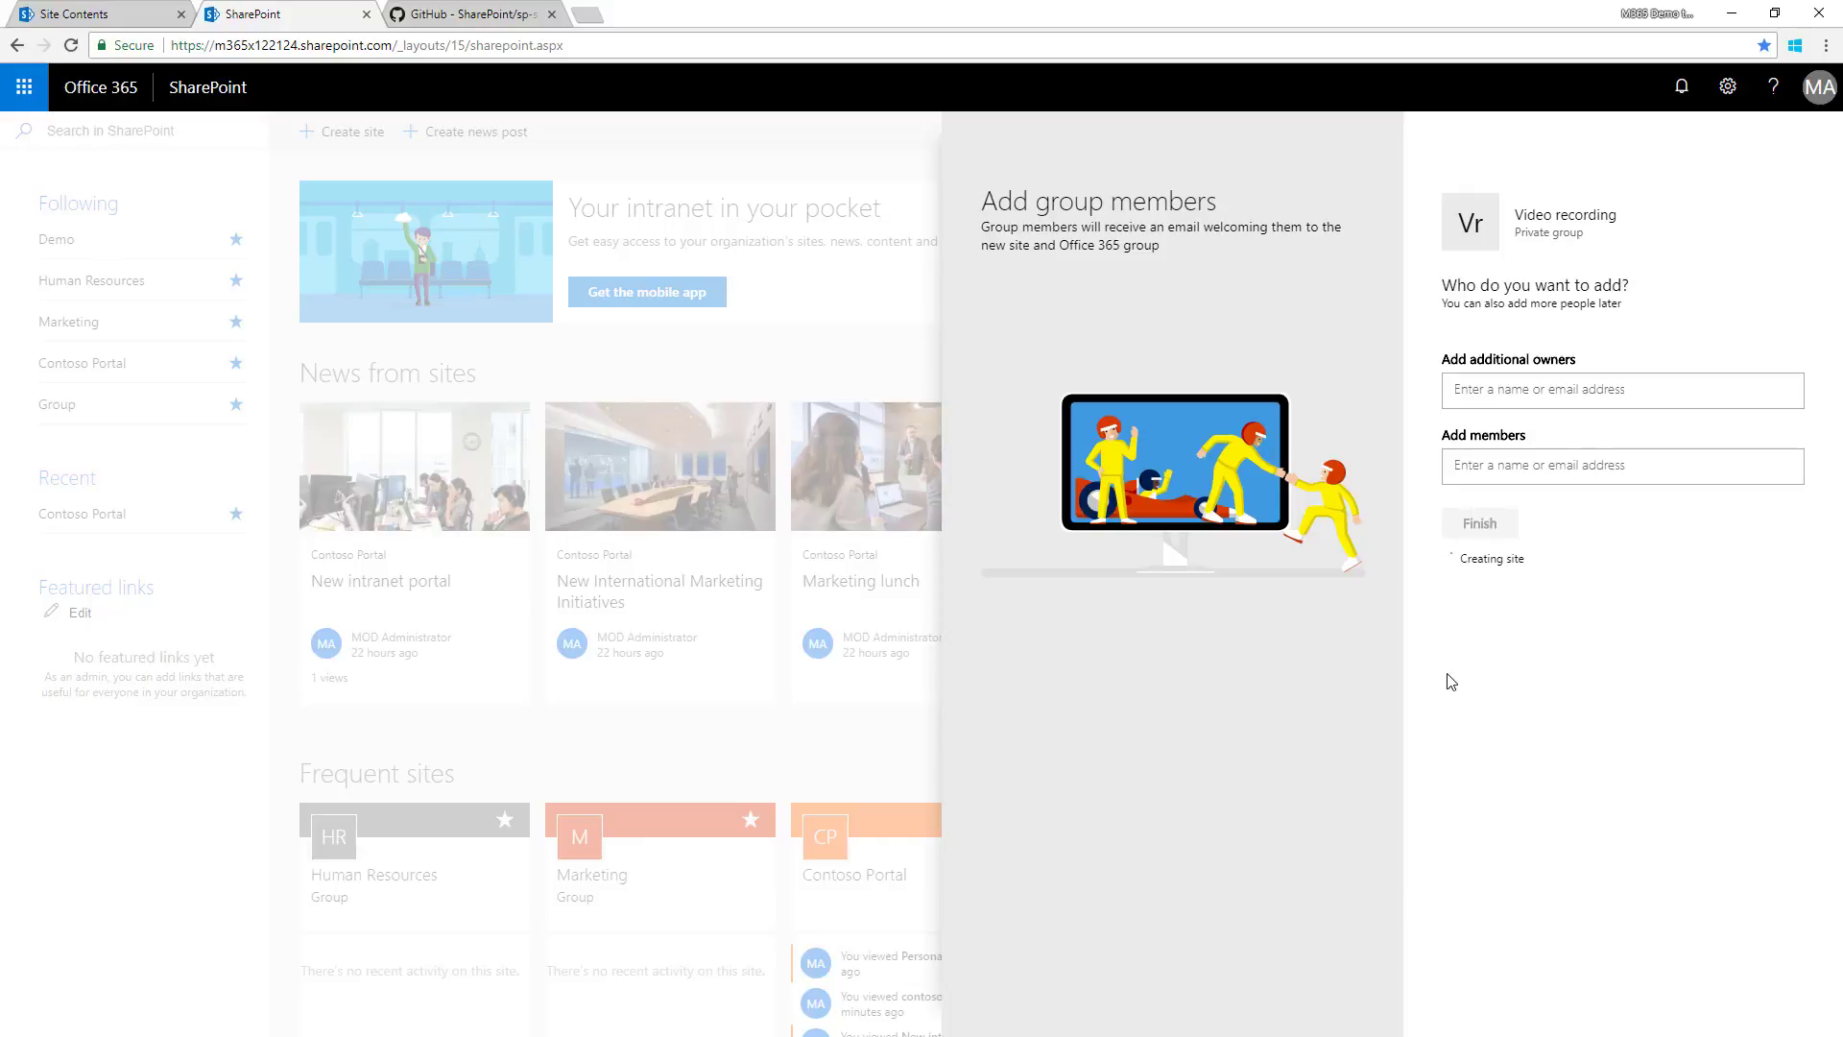
# Finish provisioning the Video recording site and open it from the Getting a few things ready panel.
pyautogui.click(1477, 534)
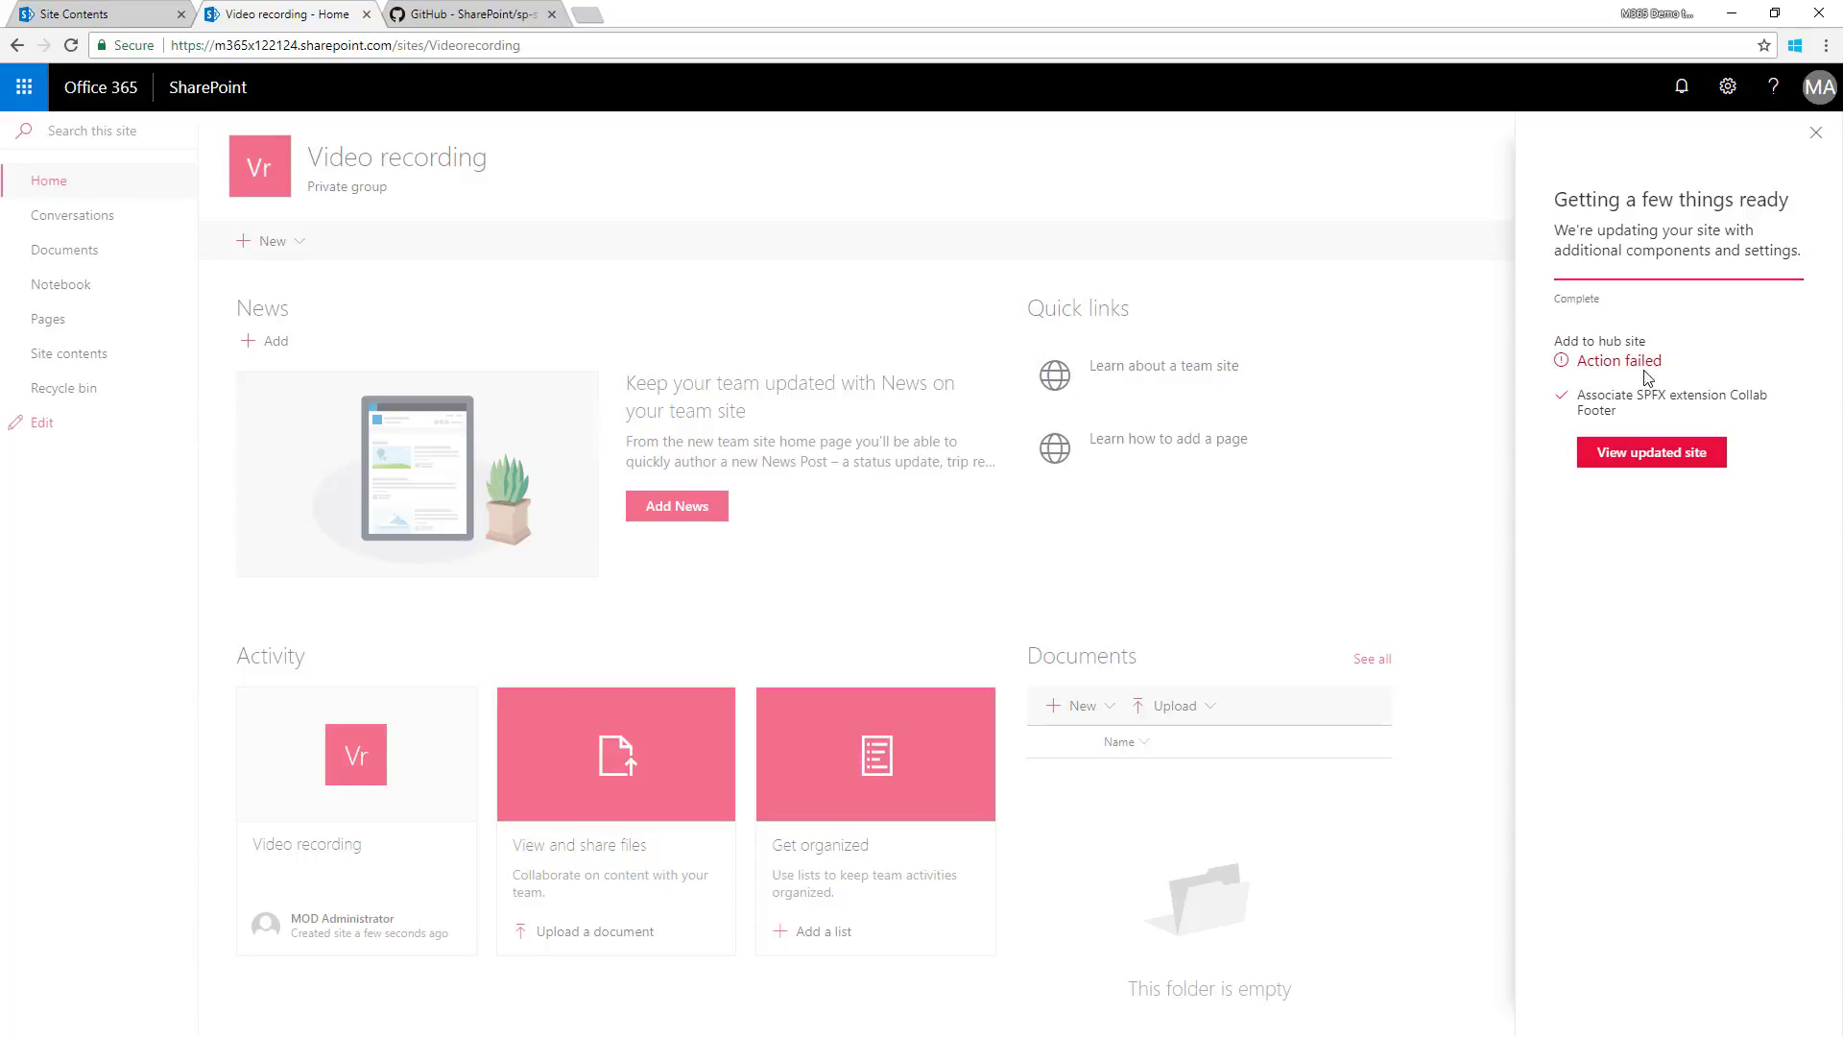
pyautogui.moveTo(1658, 362); pyautogui.dragTo(1594, 366)
pyautogui.click(1579, 348)
pyautogui.click(1648, 458)
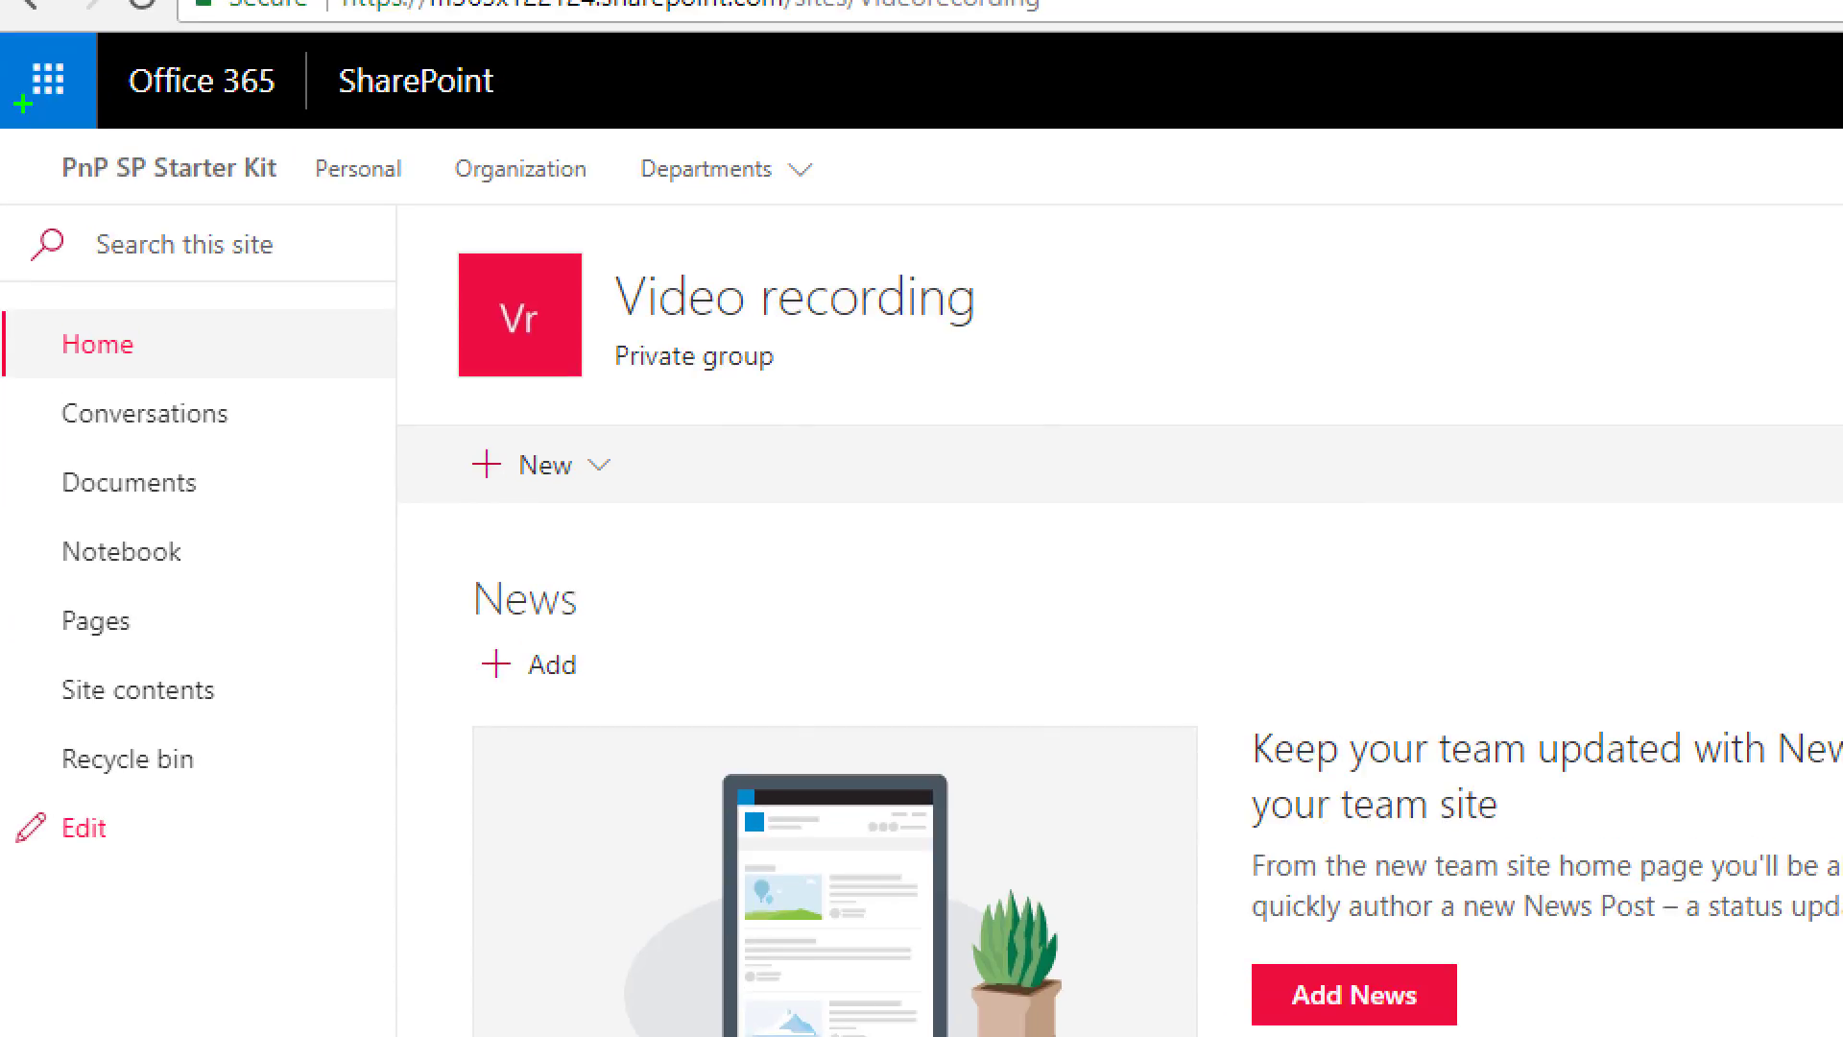
pyautogui.moveTo(28, 117)
pyautogui.mouseDown()
pyautogui.moveTo(881, 216)
pyautogui.moveTo(985, 166)
pyautogui.mouseUp()
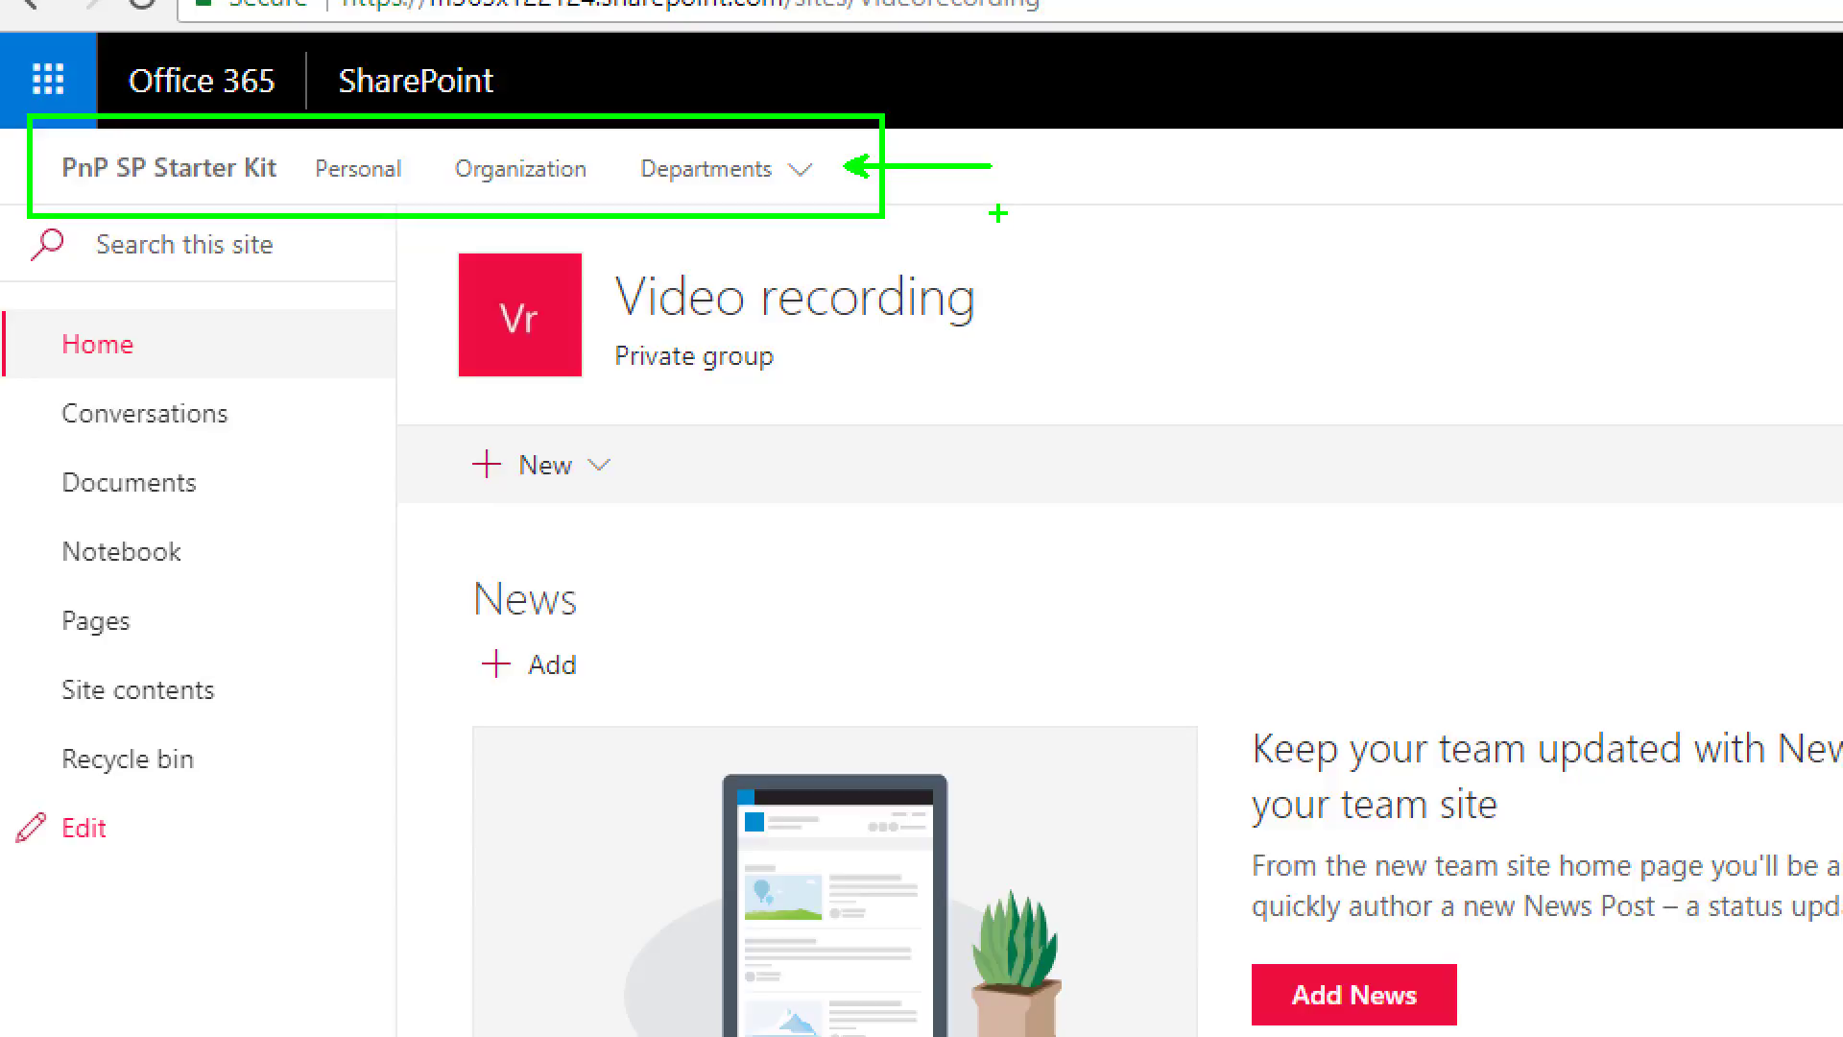
pyautogui.press('Escape')
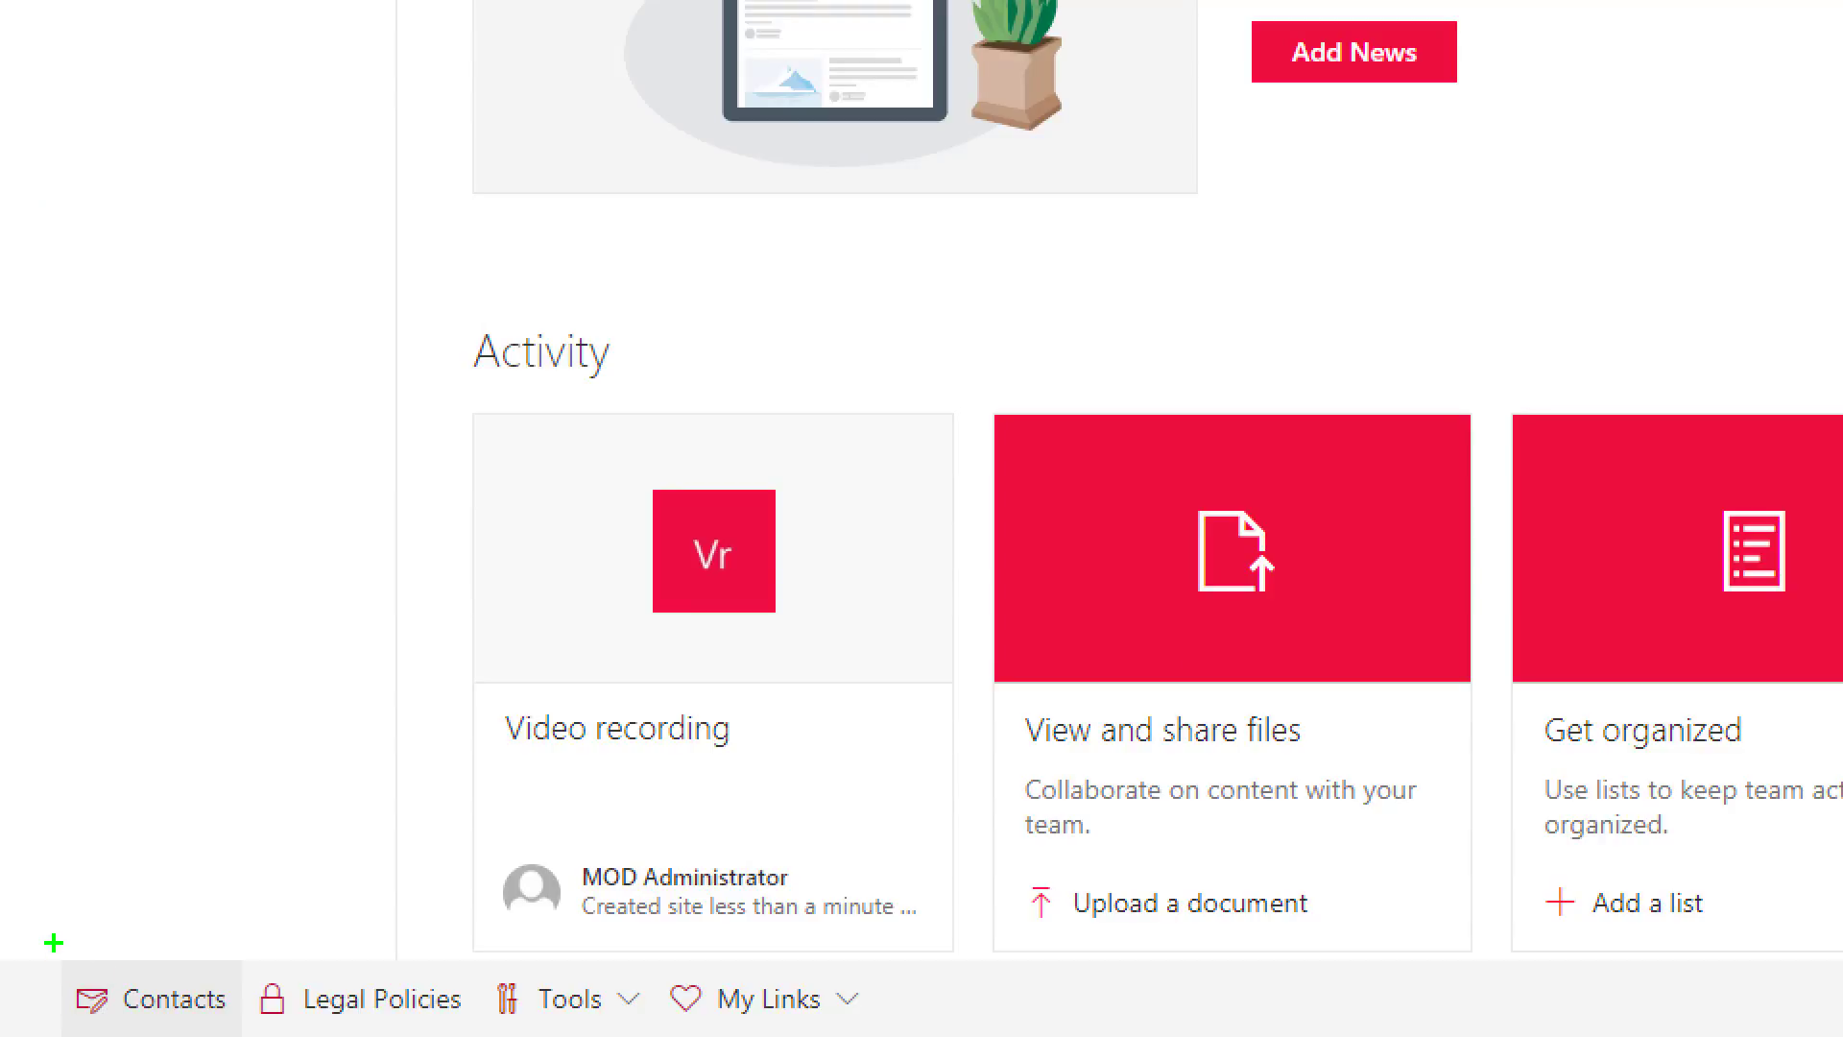
pyautogui.moveTo(52, 938); pyautogui.dragTo(981, 1031)
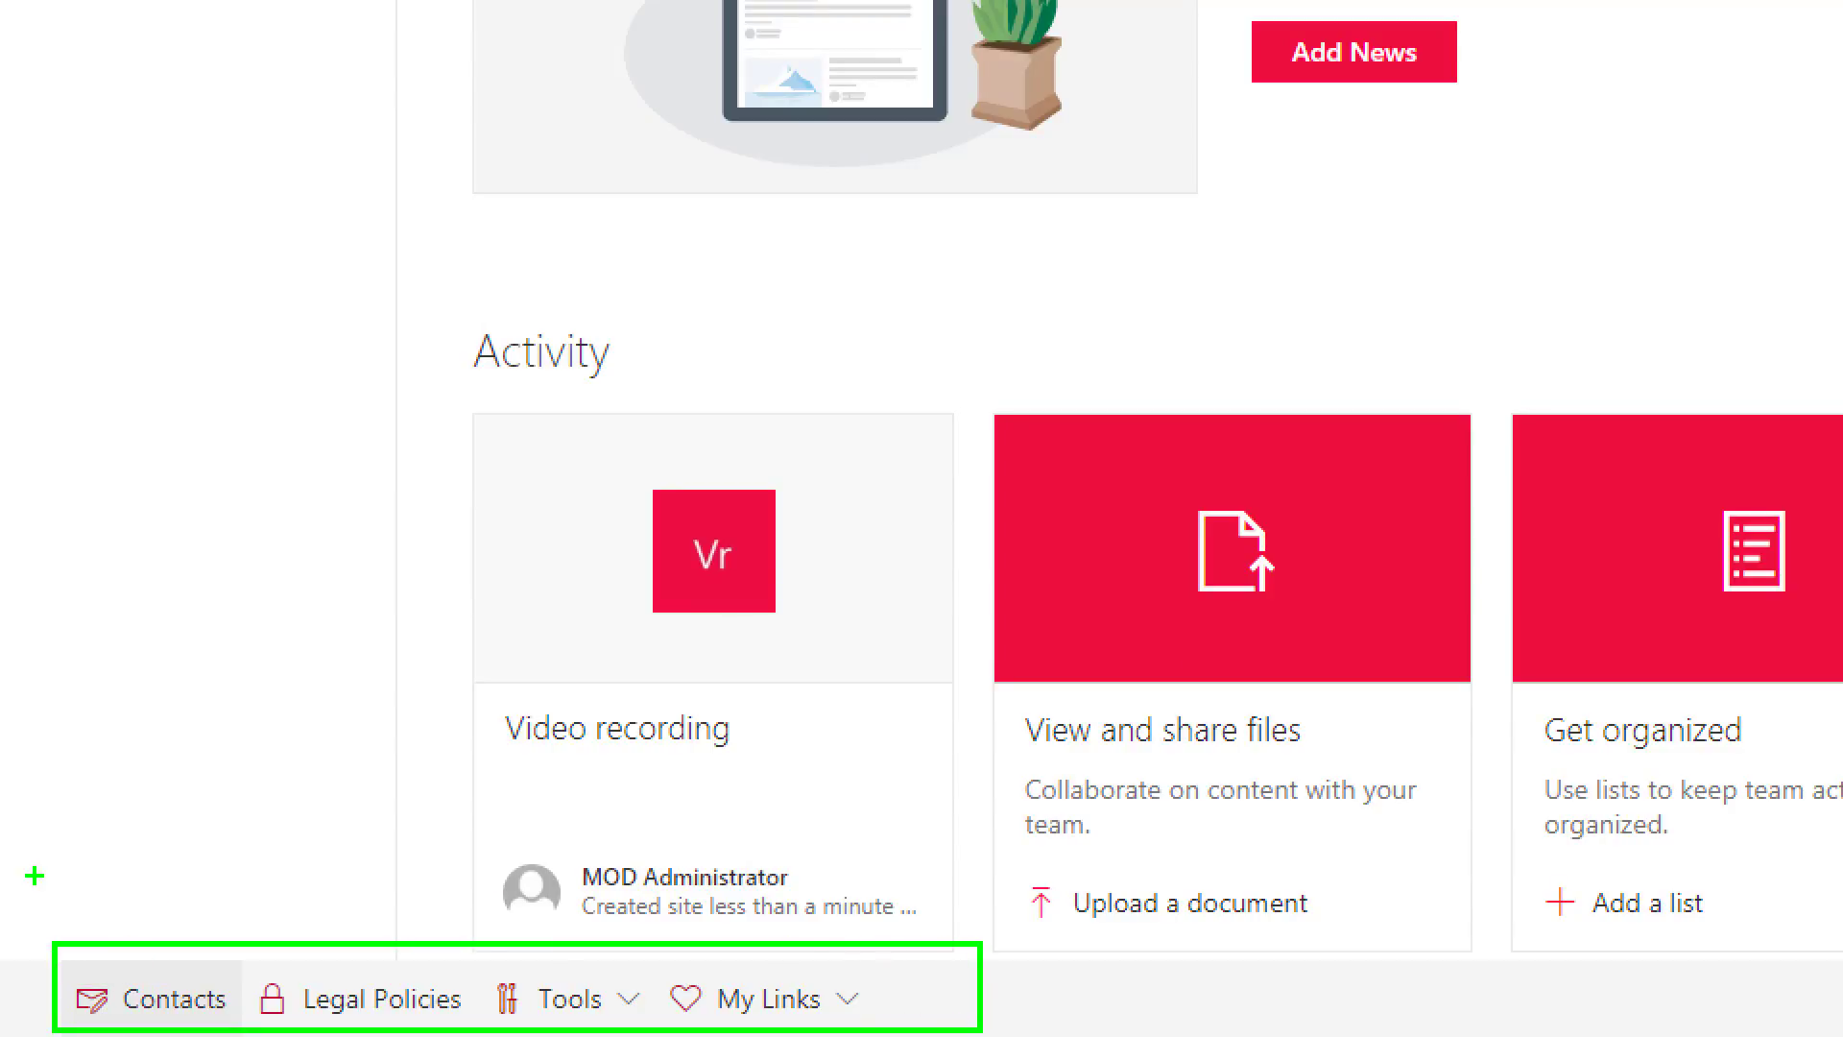
pyautogui.press('Escape')
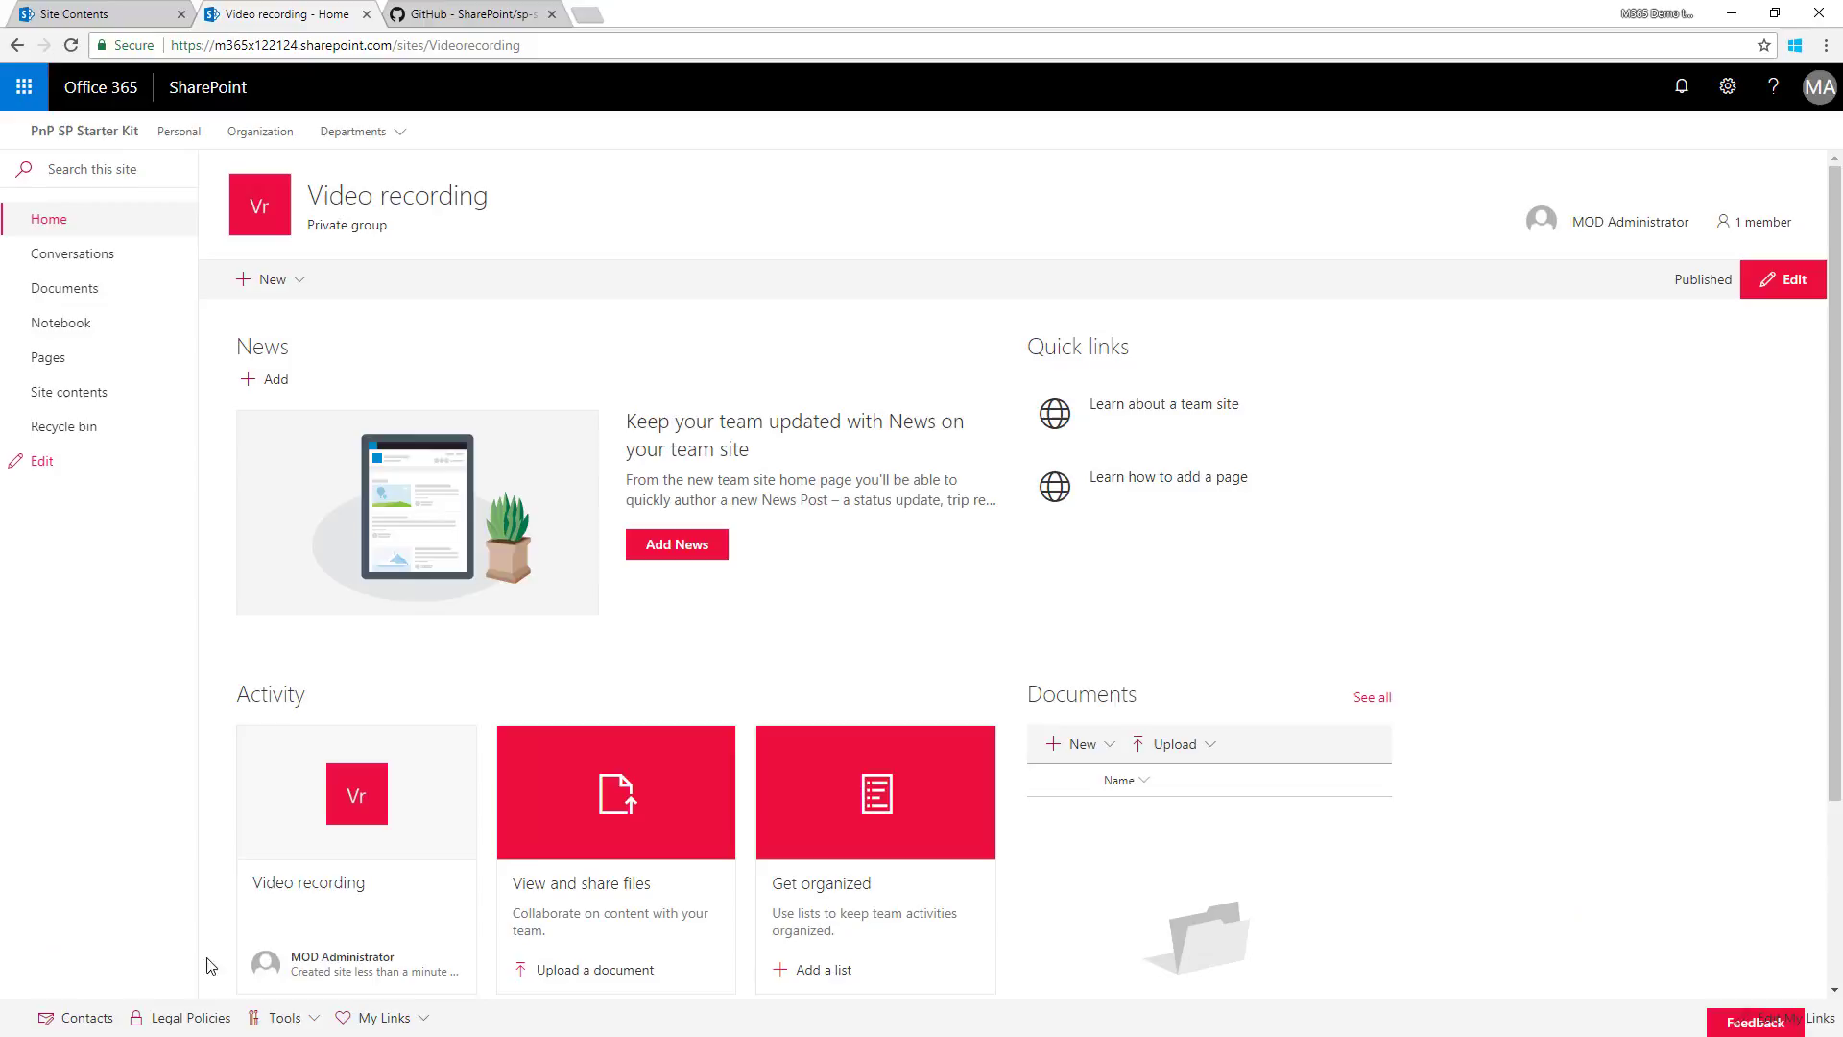
pyautogui.click(285, 1017)
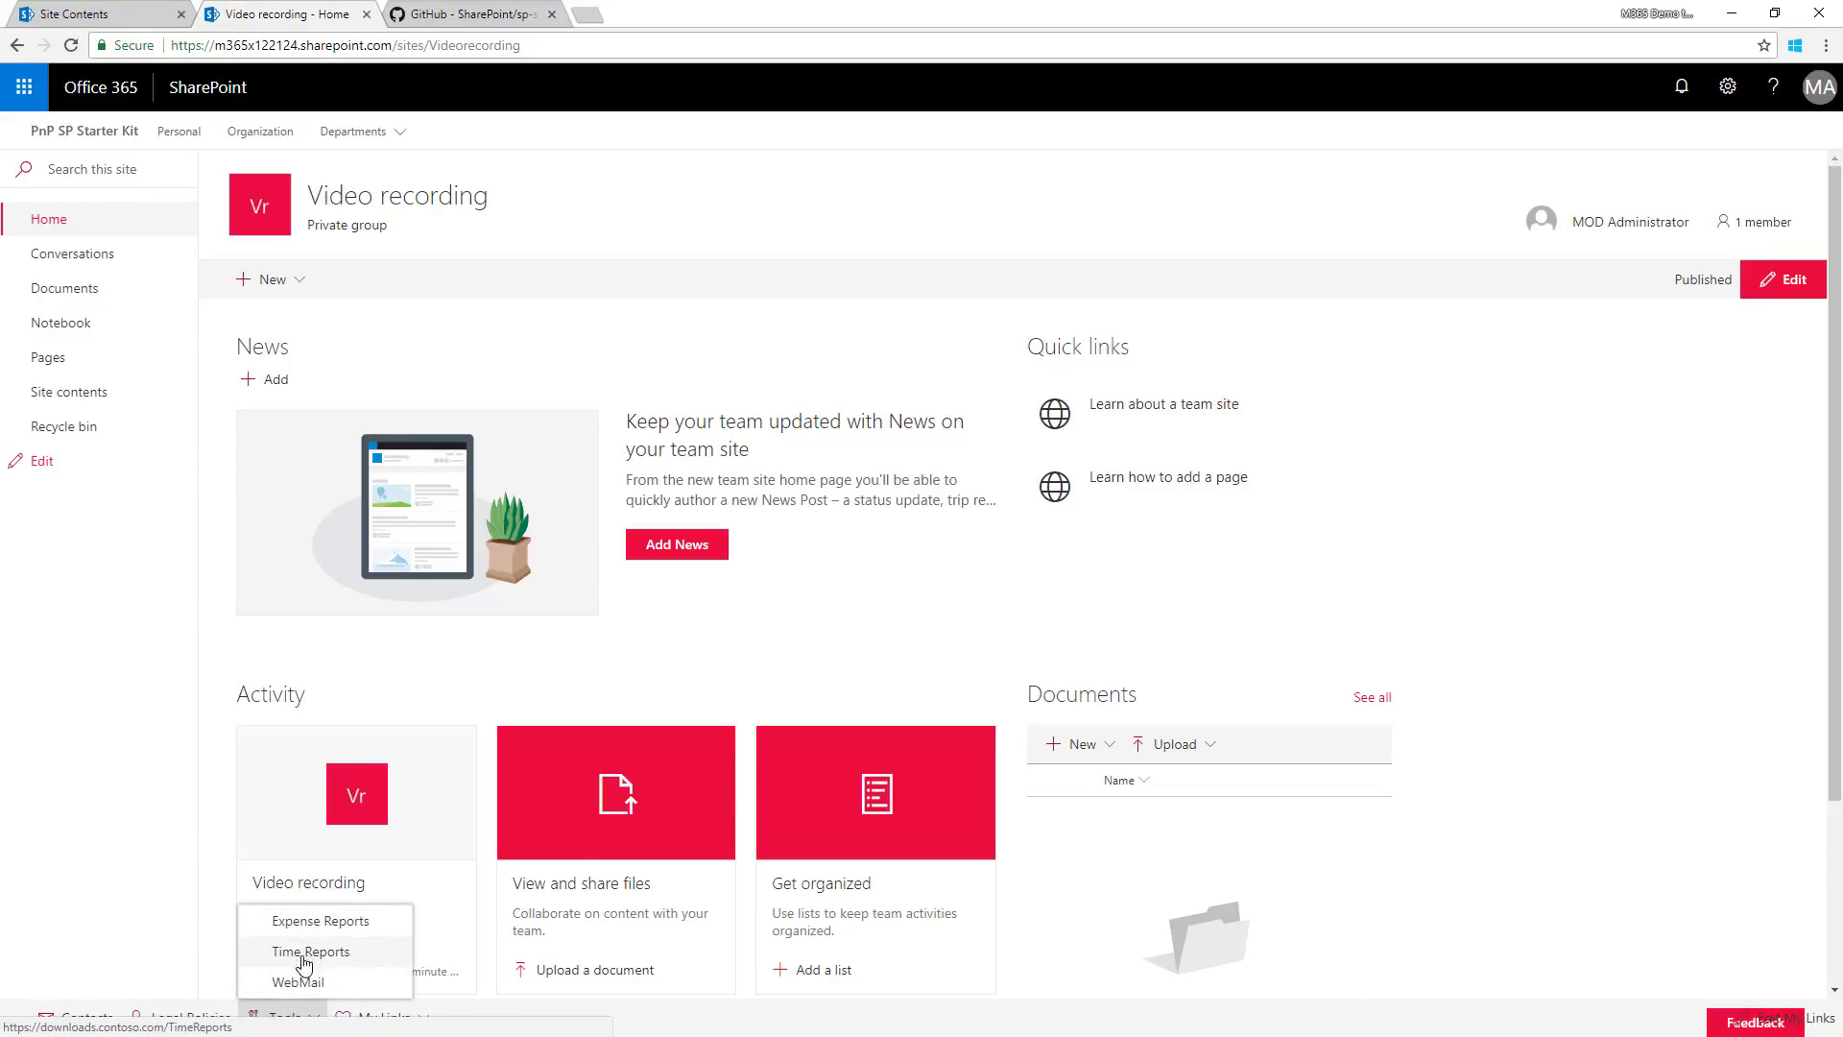
pyautogui.click(397, 1020)
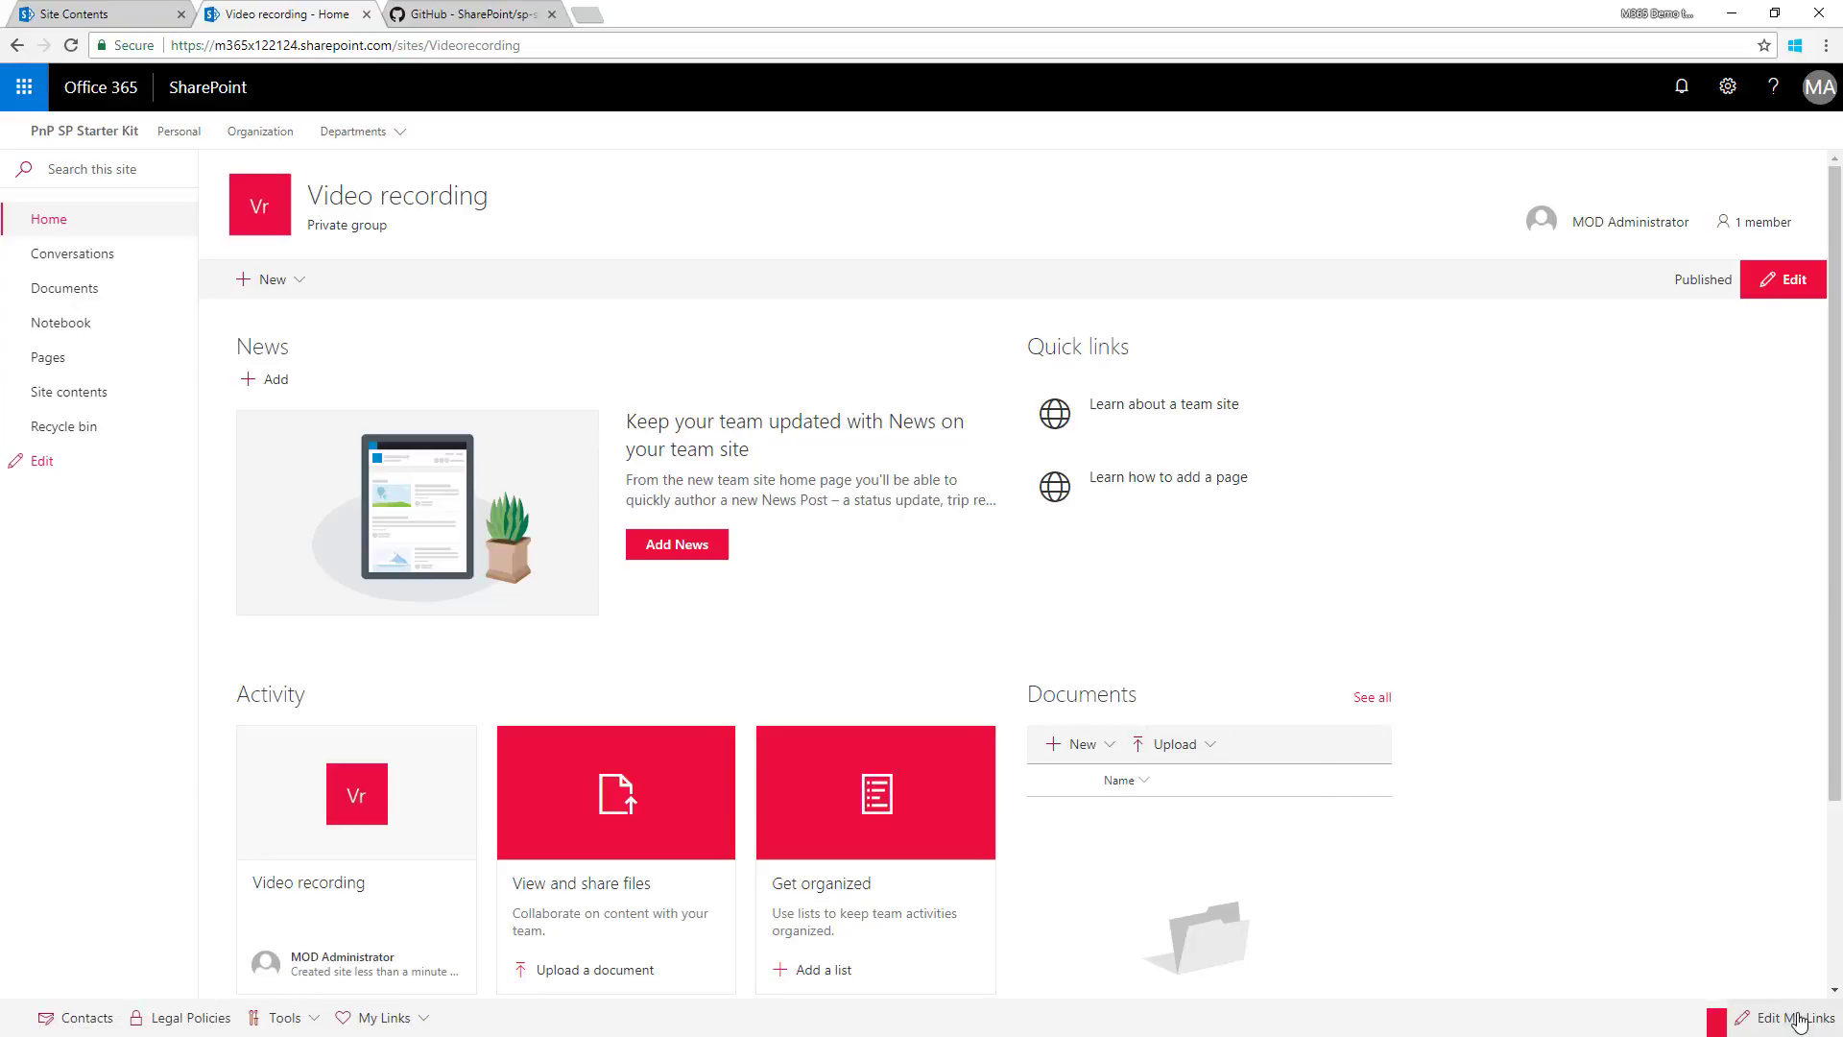
# Review and close the Edit My Links list, then go back to the PnP SP Starter Kit hub home.
pyautogui.click(1796, 1018)
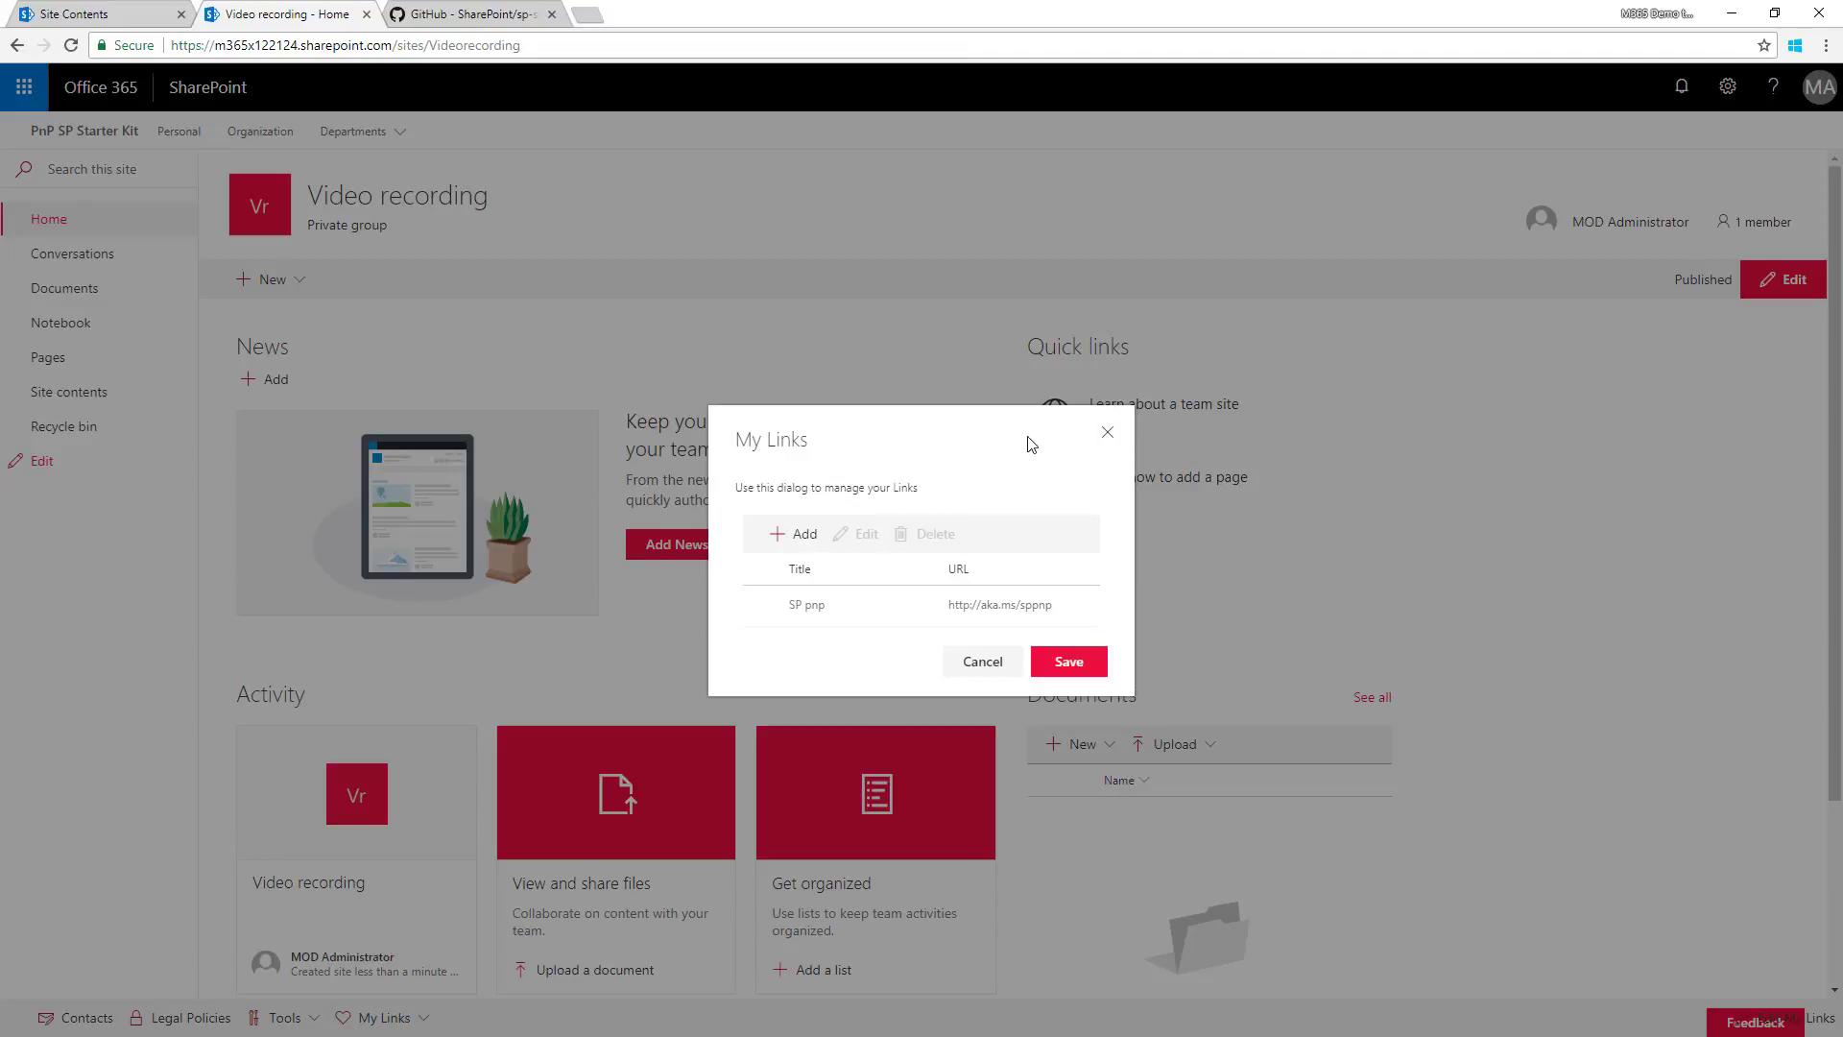
pyautogui.click(1108, 432)
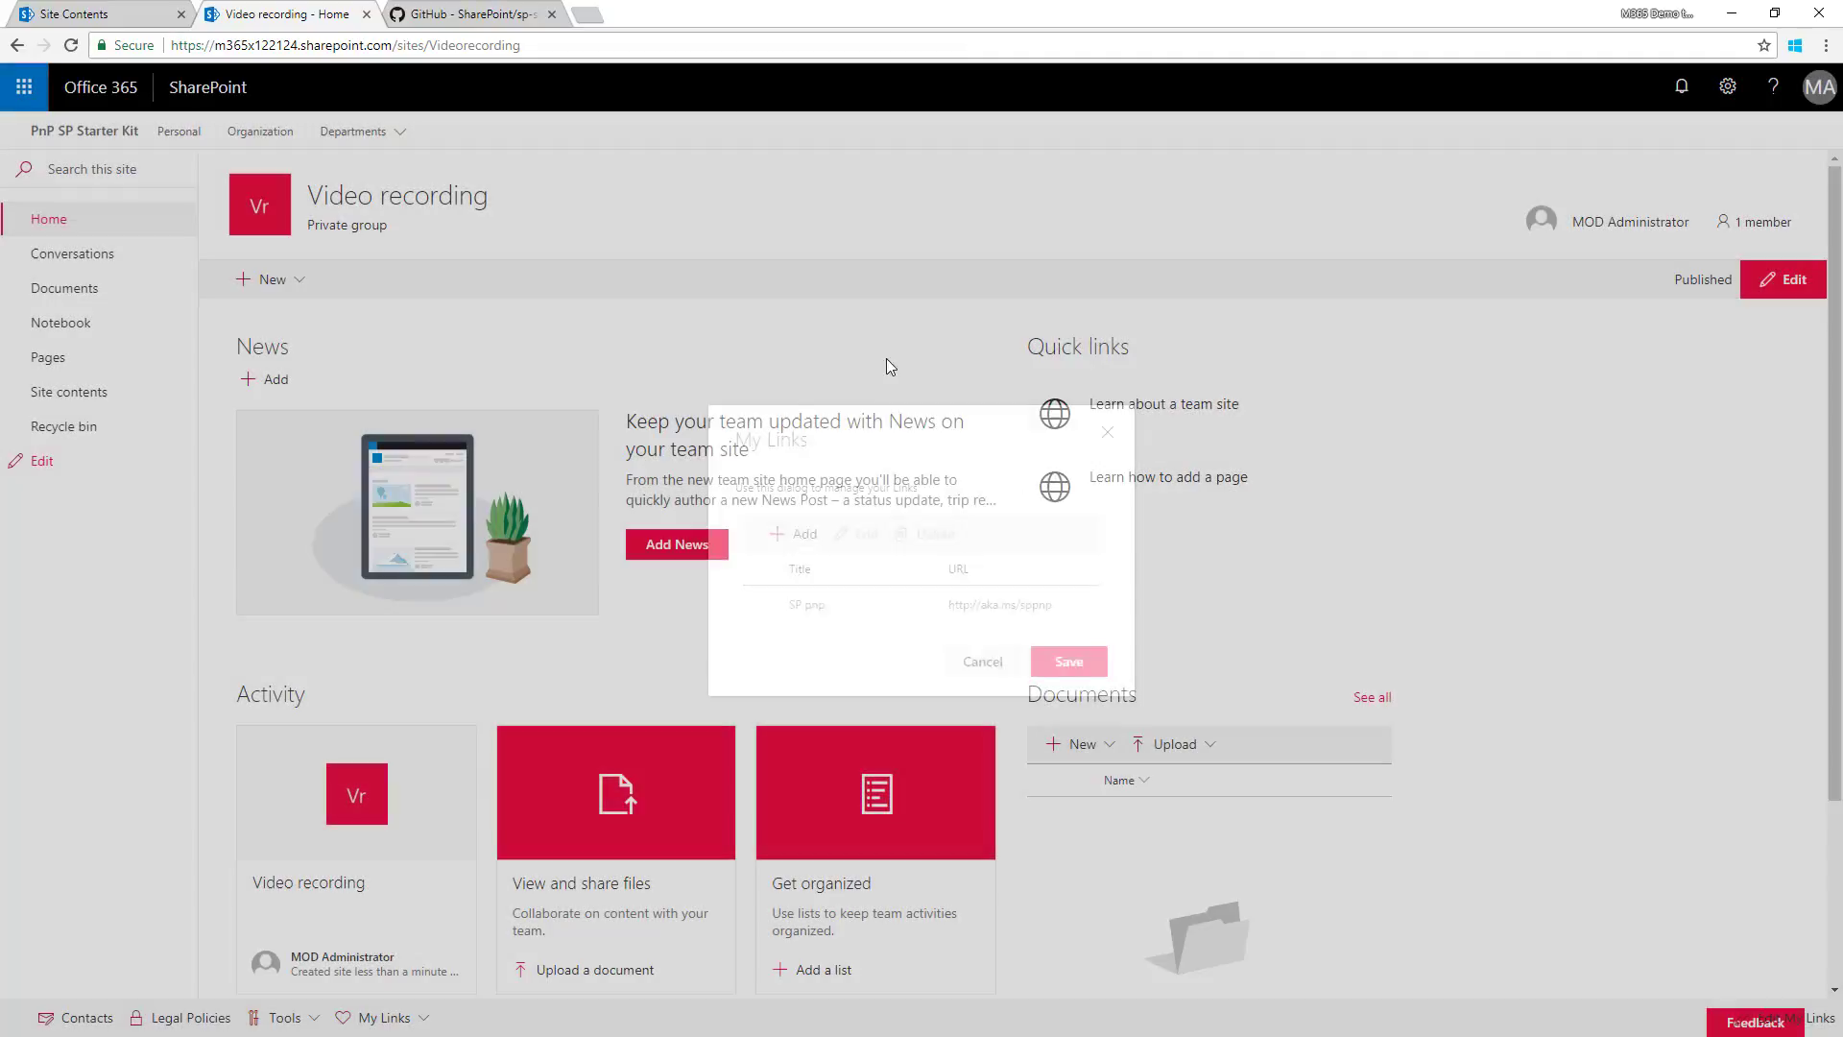
pyautogui.click(115, 146)
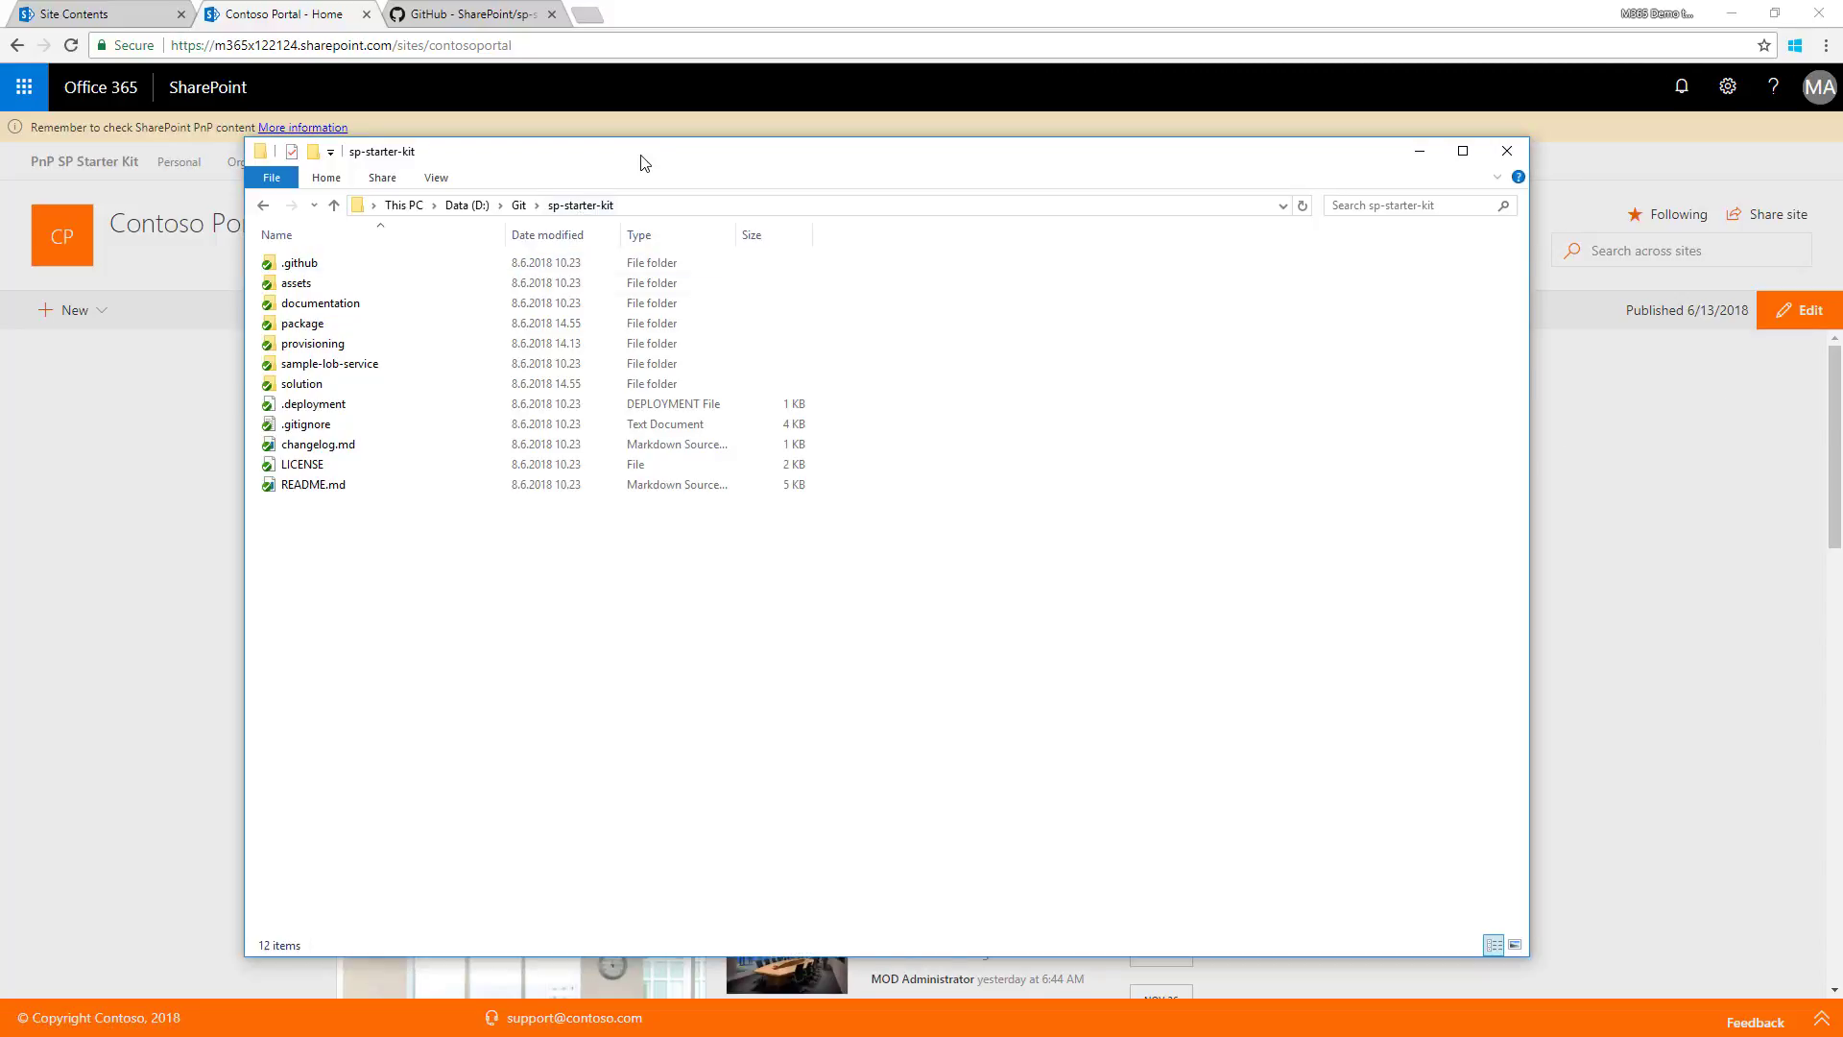
pyautogui.moveTo(640, 154); pyautogui.dragTo(645, 116)
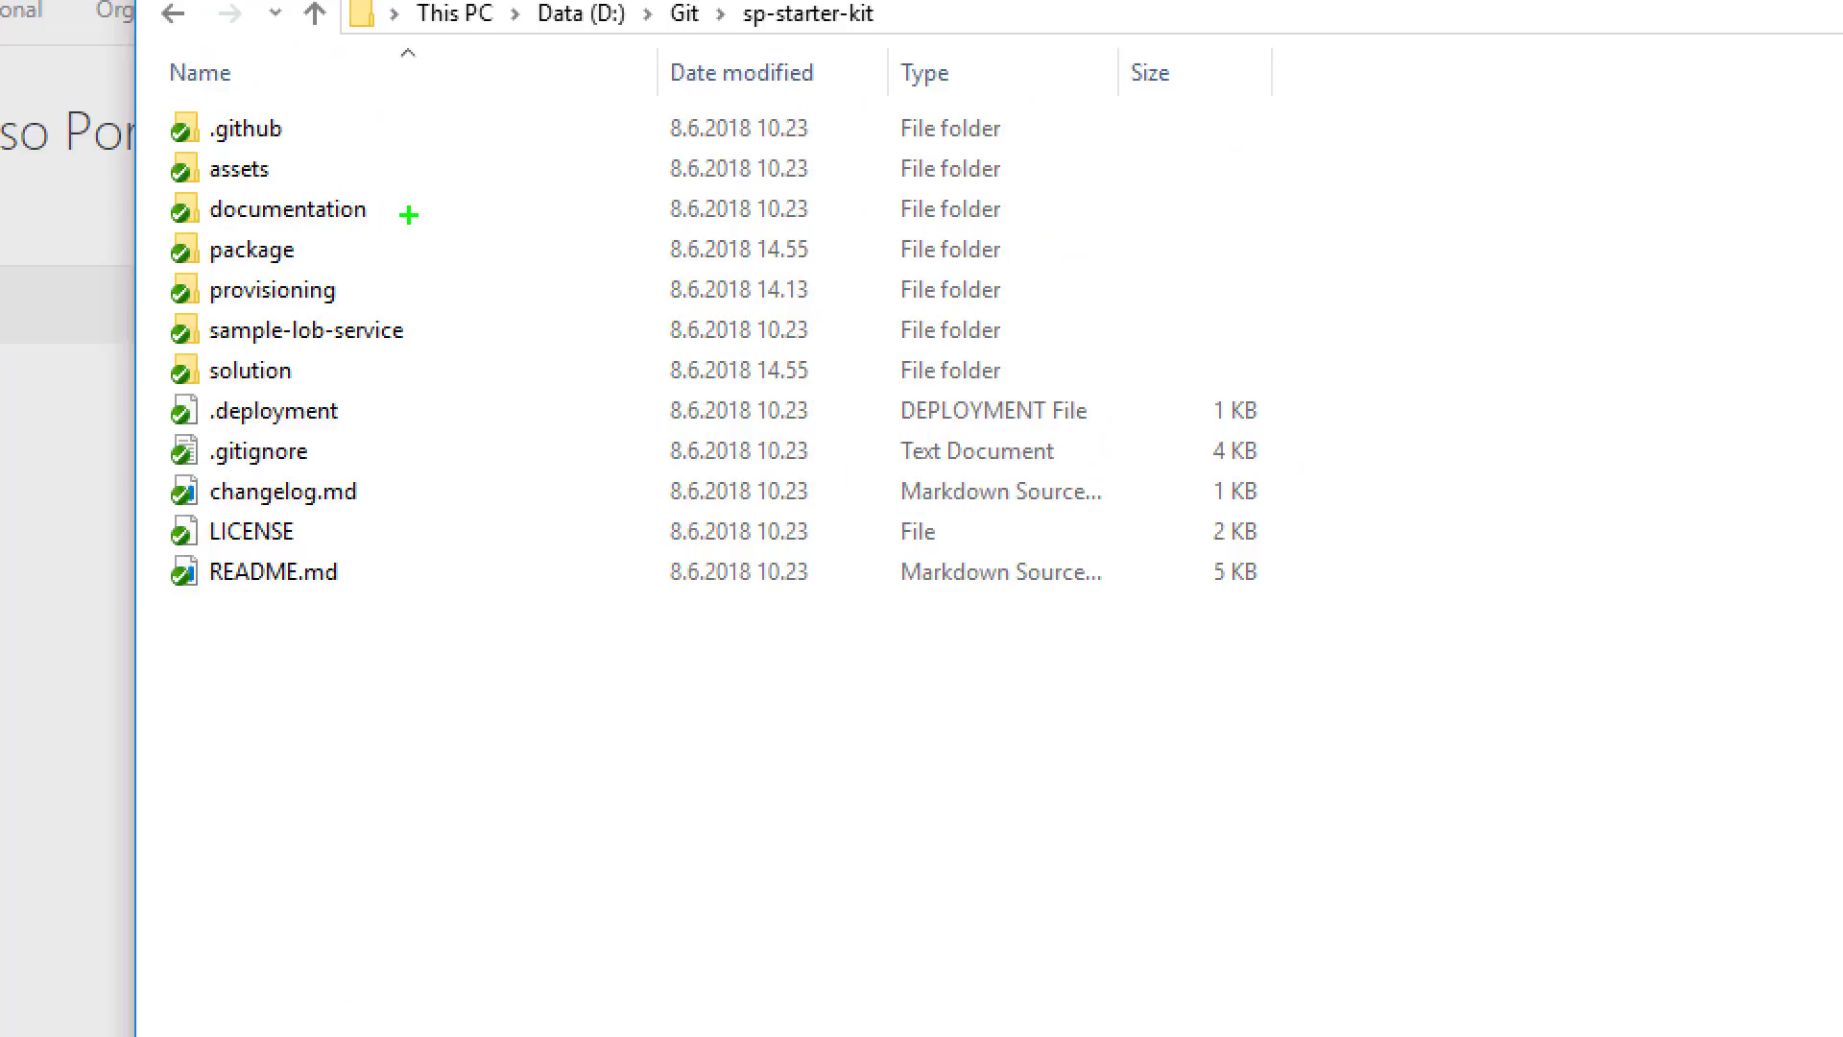
pyautogui.moveTo(411, 206)
pyautogui.mouseDown()
pyautogui.moveTo(543, 184)
pyautogui.moveTo(591, 208)
pyautogui.mouseUp()
pyautogui.moveTo(596, 206); pyautogui.dragTo(596, 205)
pyautogui.moveTo(365, 254); pyautogui.dragTo(541, 254)
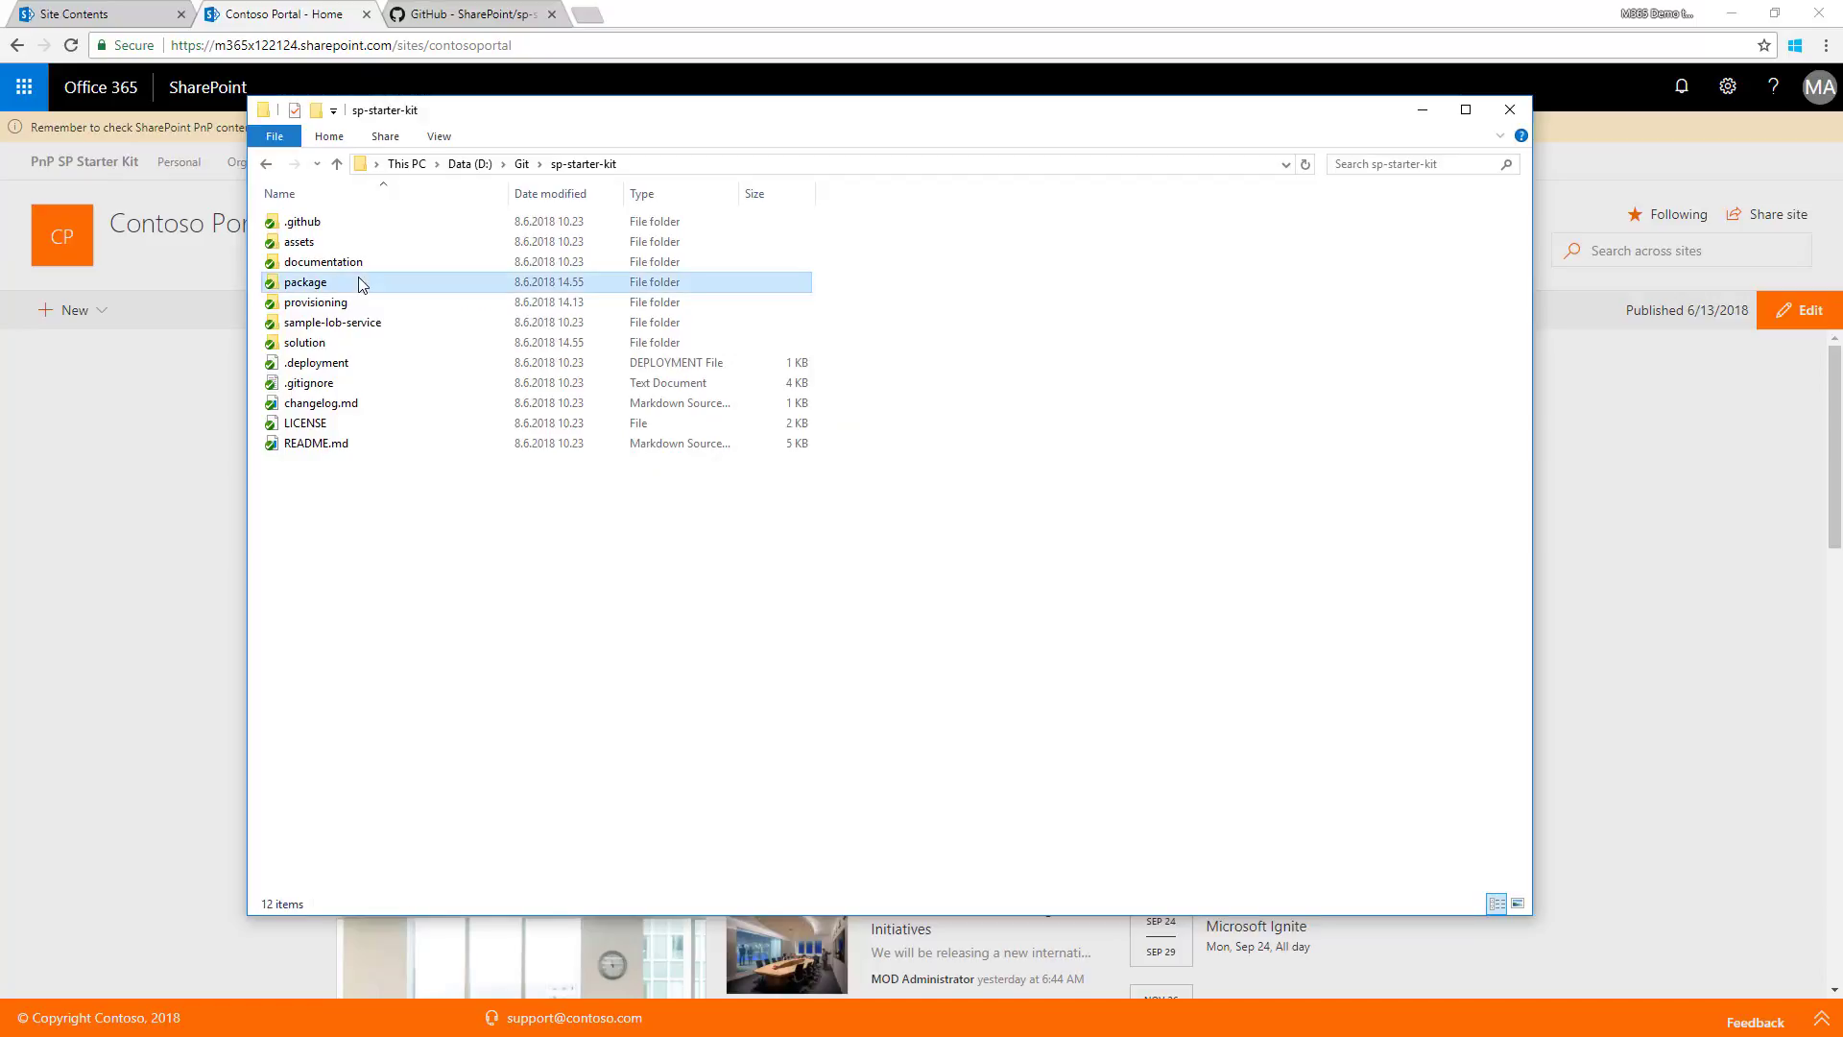
pyautogui.doubleClick(371, 253)
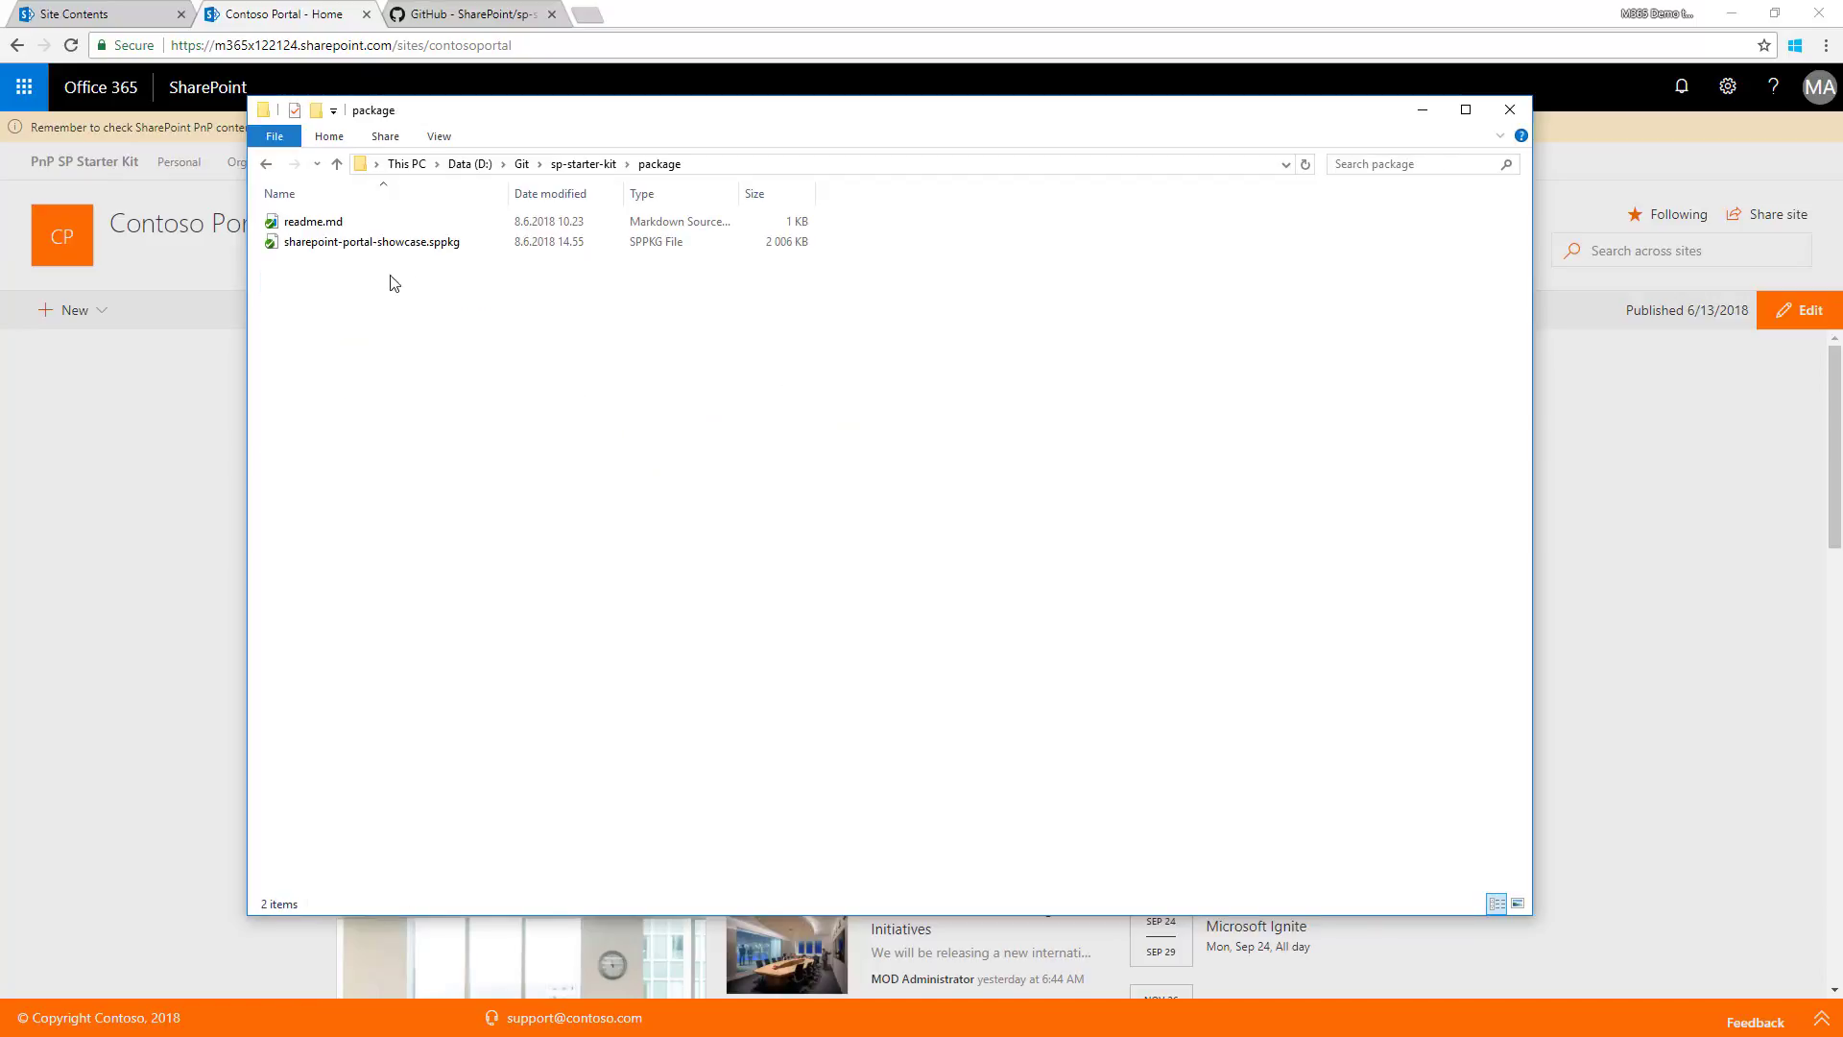
pyautogui.click(411, 244)
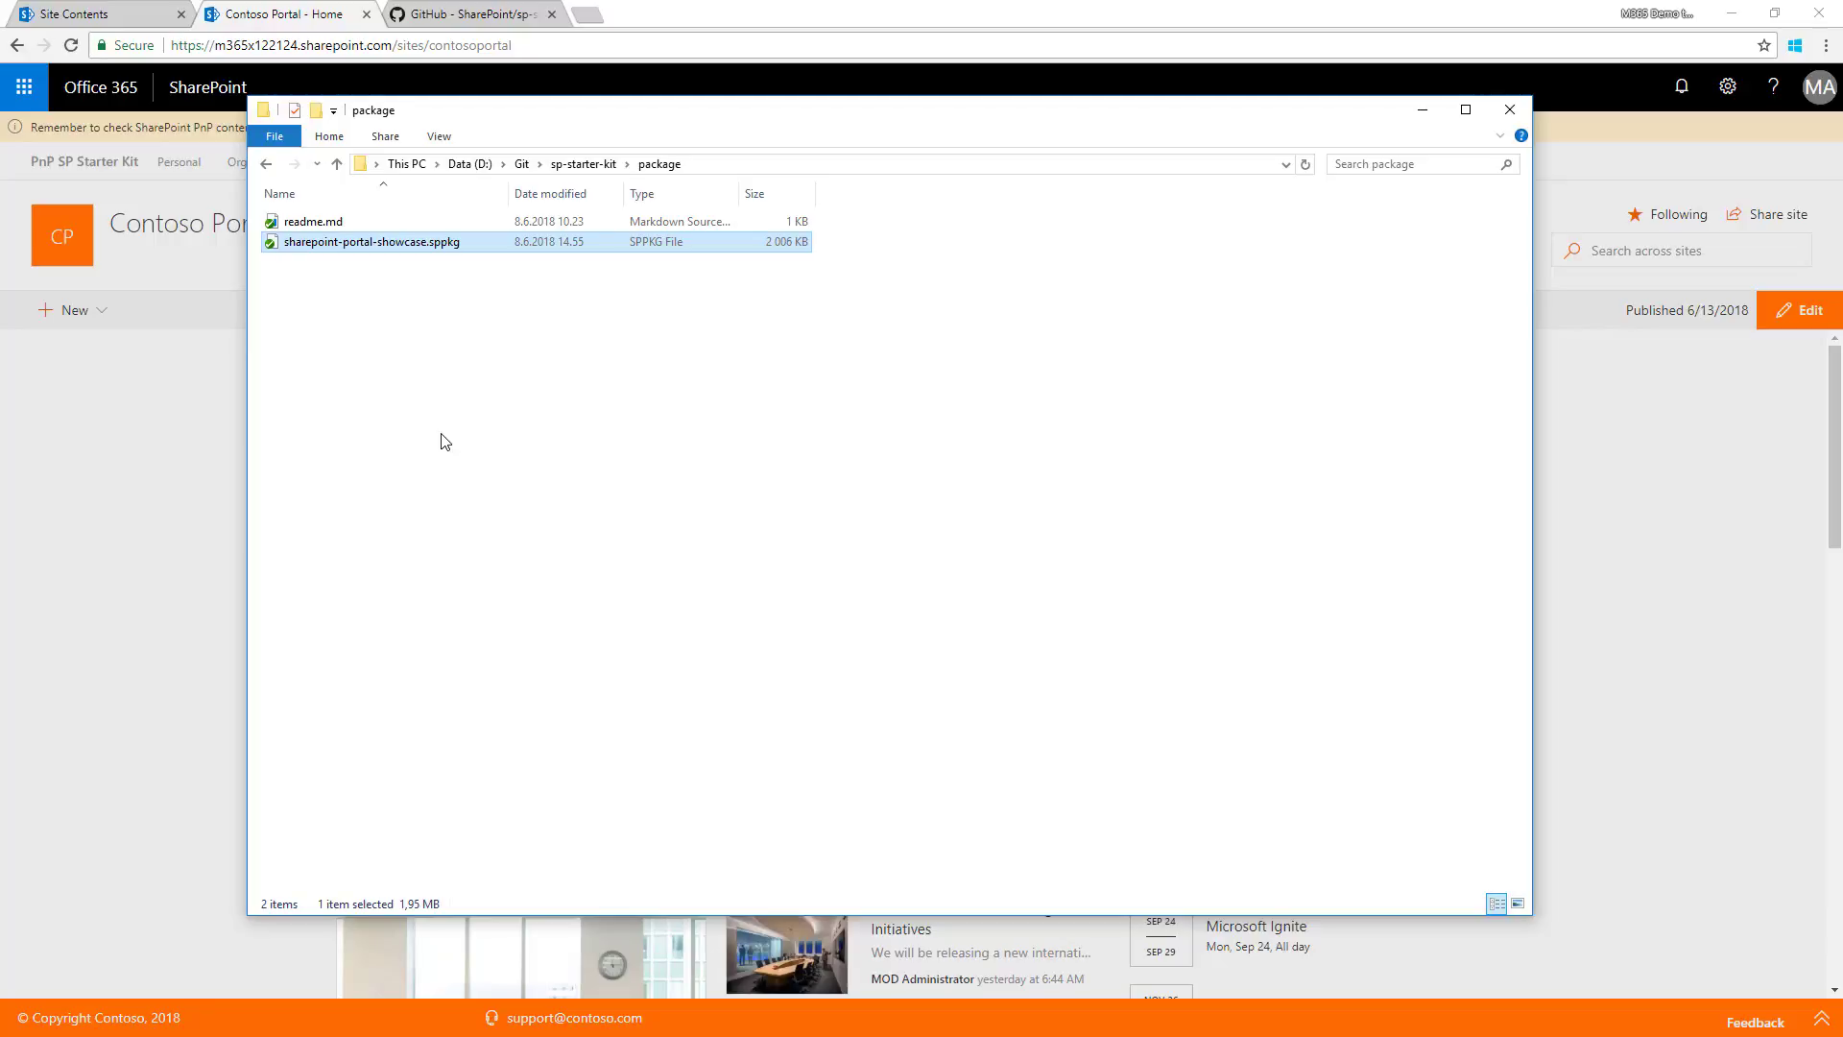
pyautogui.press('BackSpace')
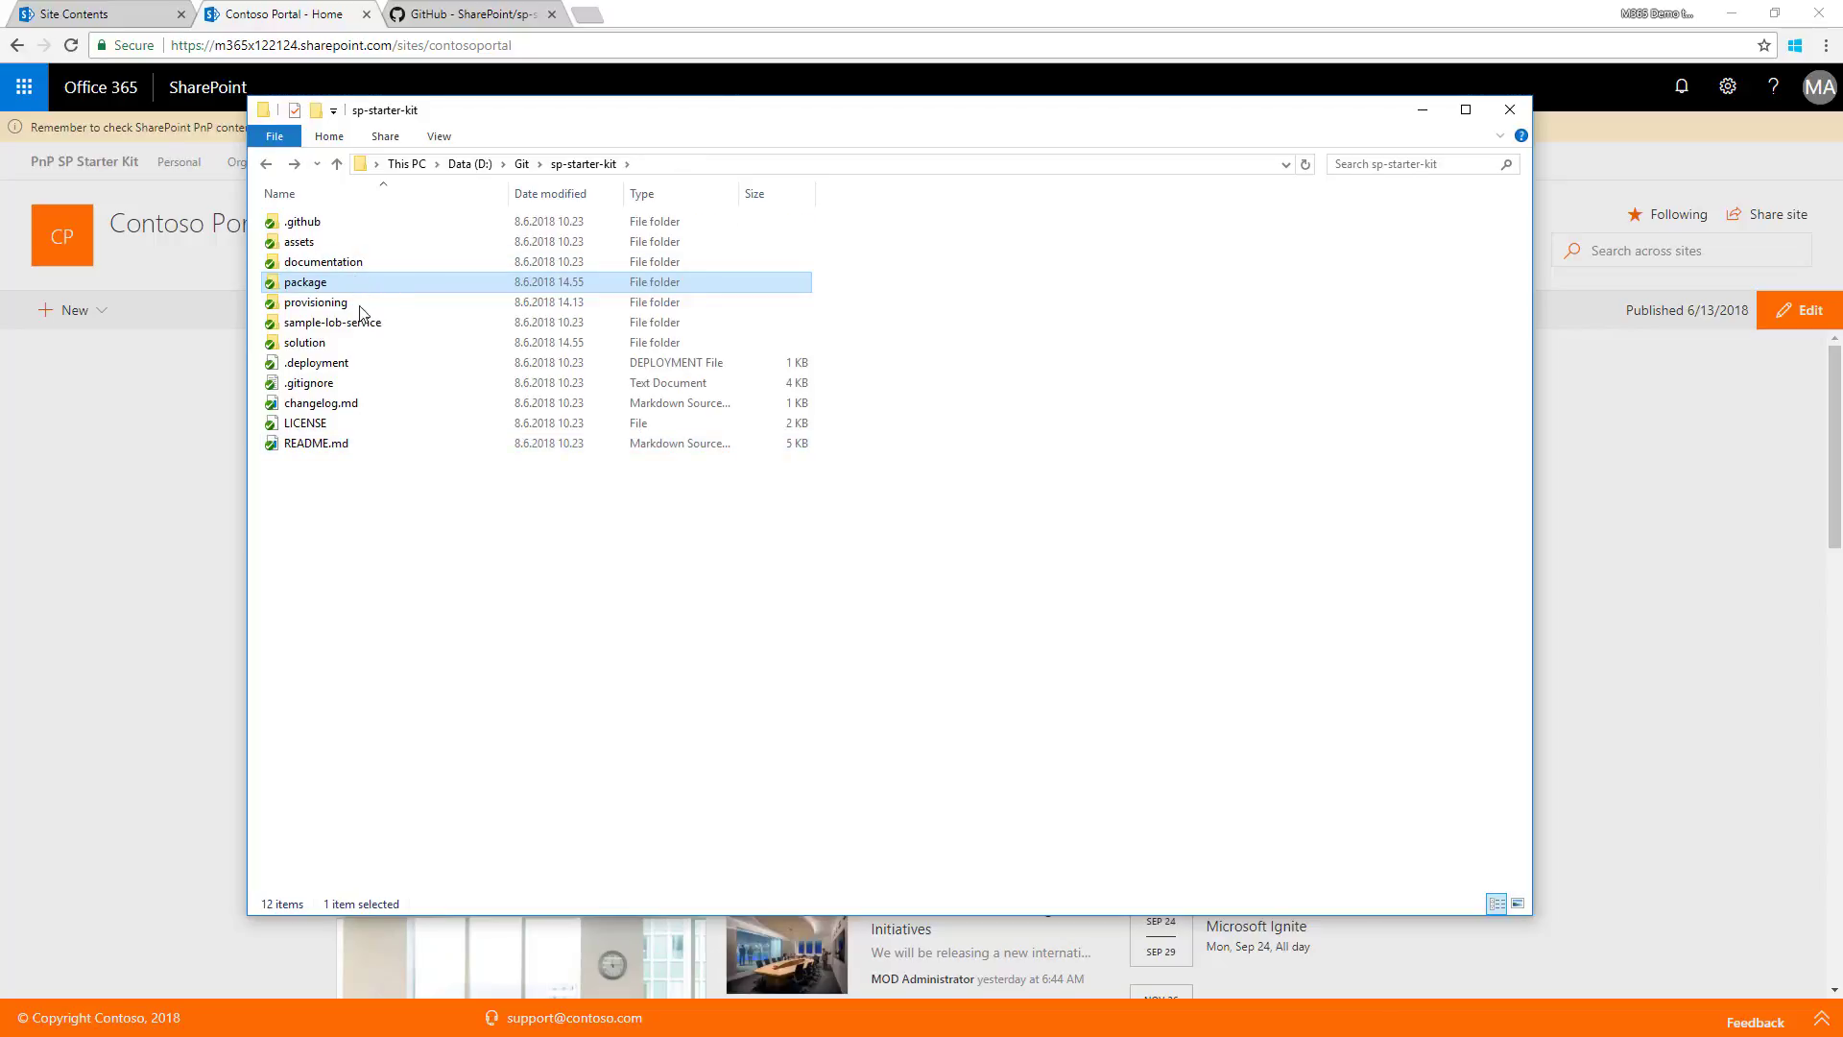
# Browse the provisioning and sample-lob-service folders inside sp-starter-kit.
pyautogui.doubleClick(378, 301)
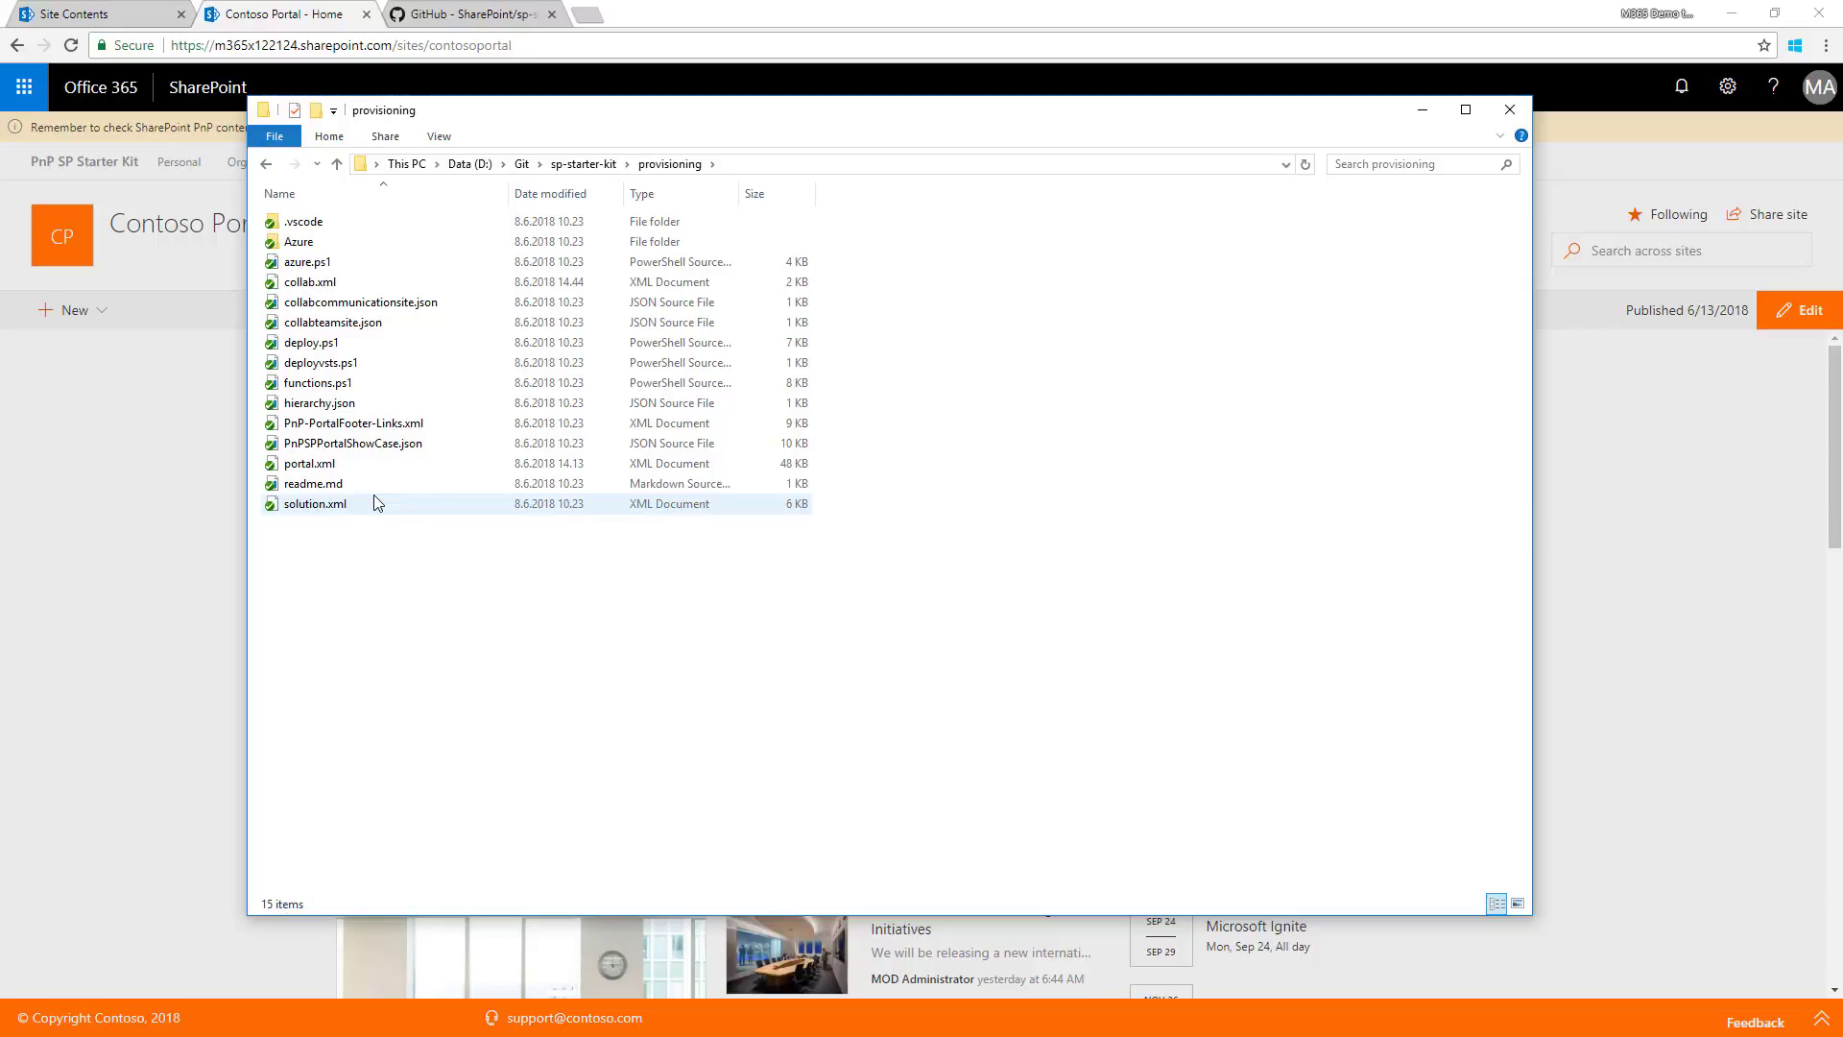
pyautogui.click(376, 503)
pyautogui.click(408, 566)
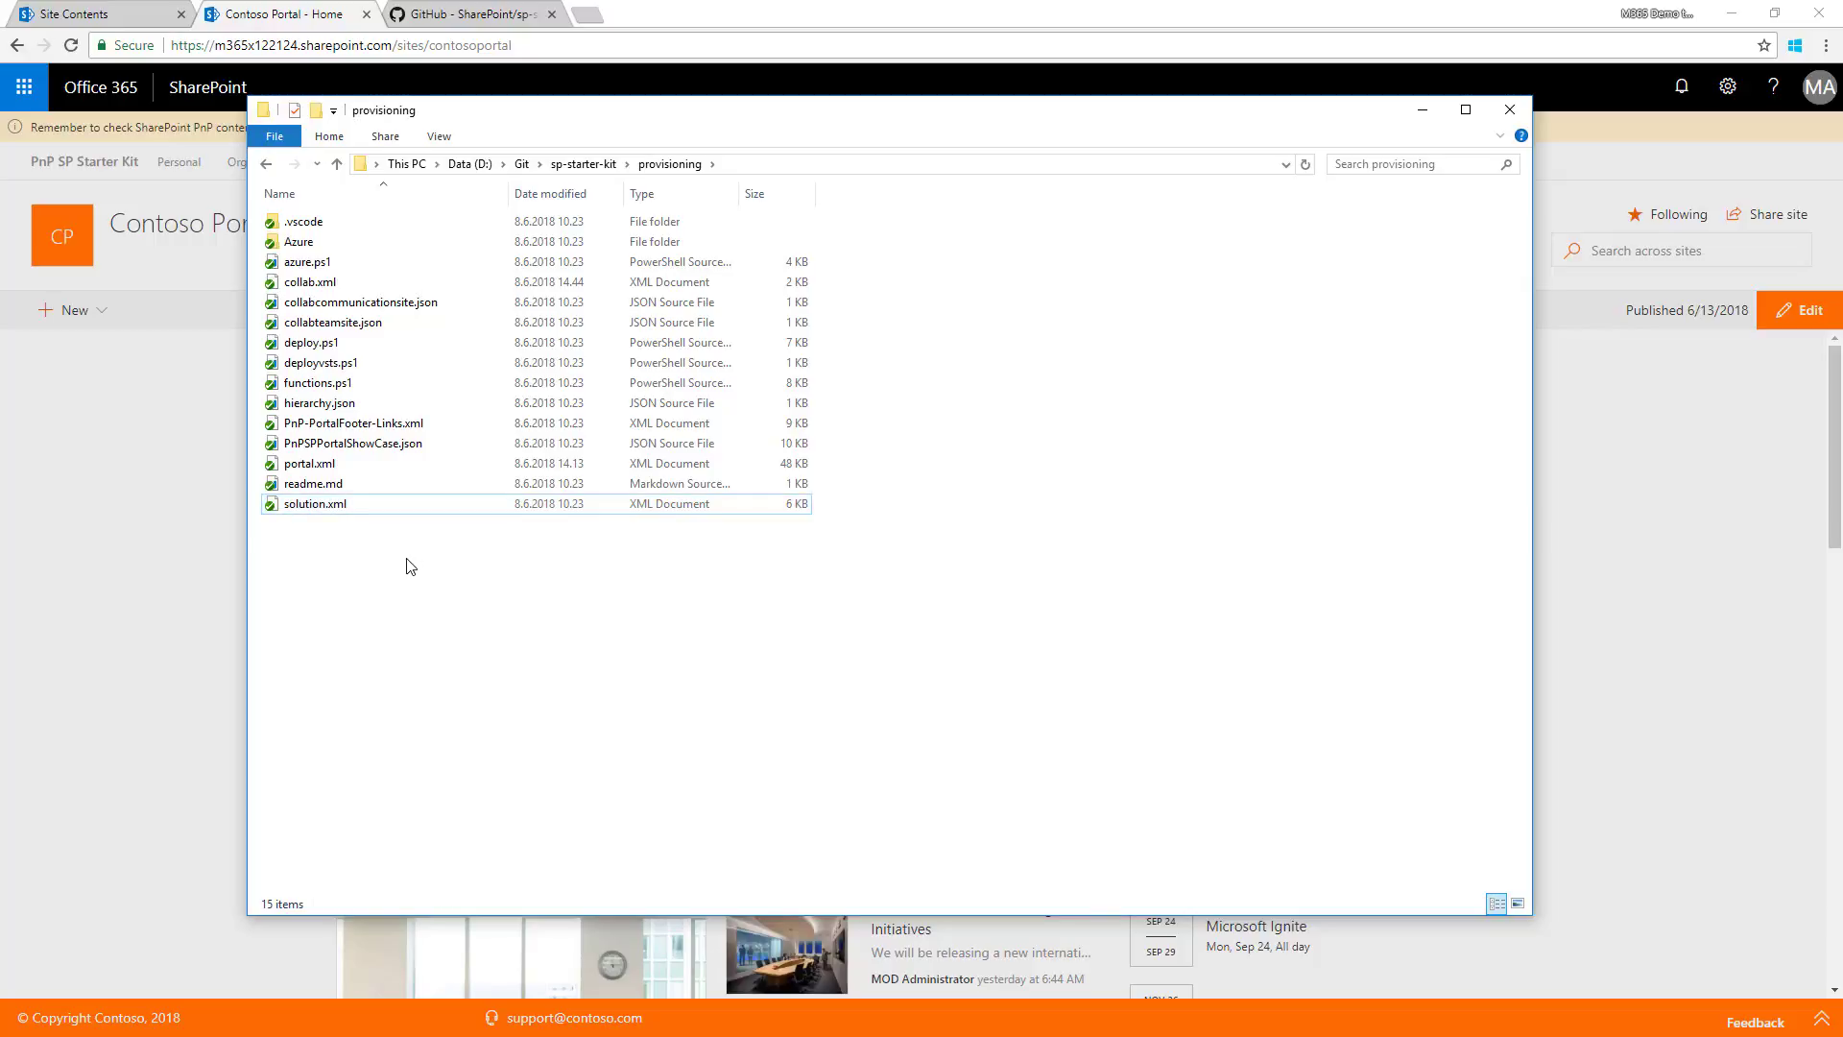
pyautogui.press('BackSpace')
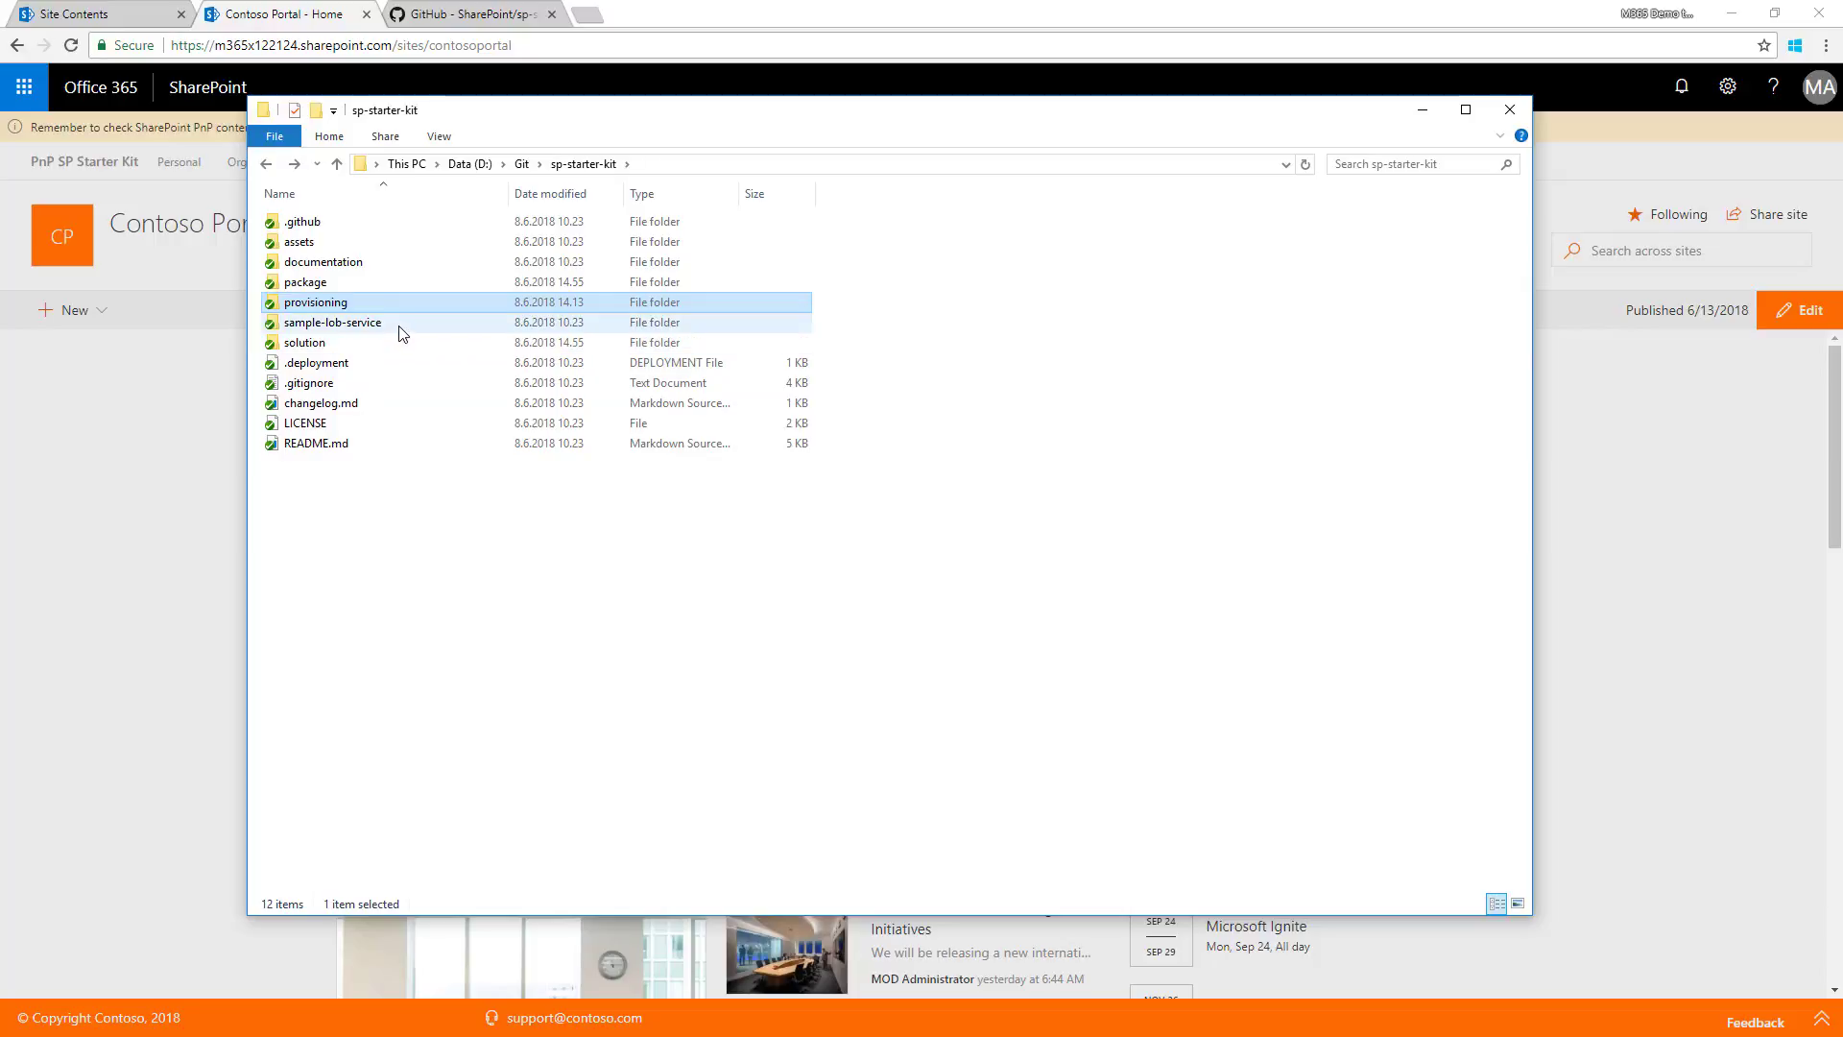
pyautogui.doubleClick(402, 331)
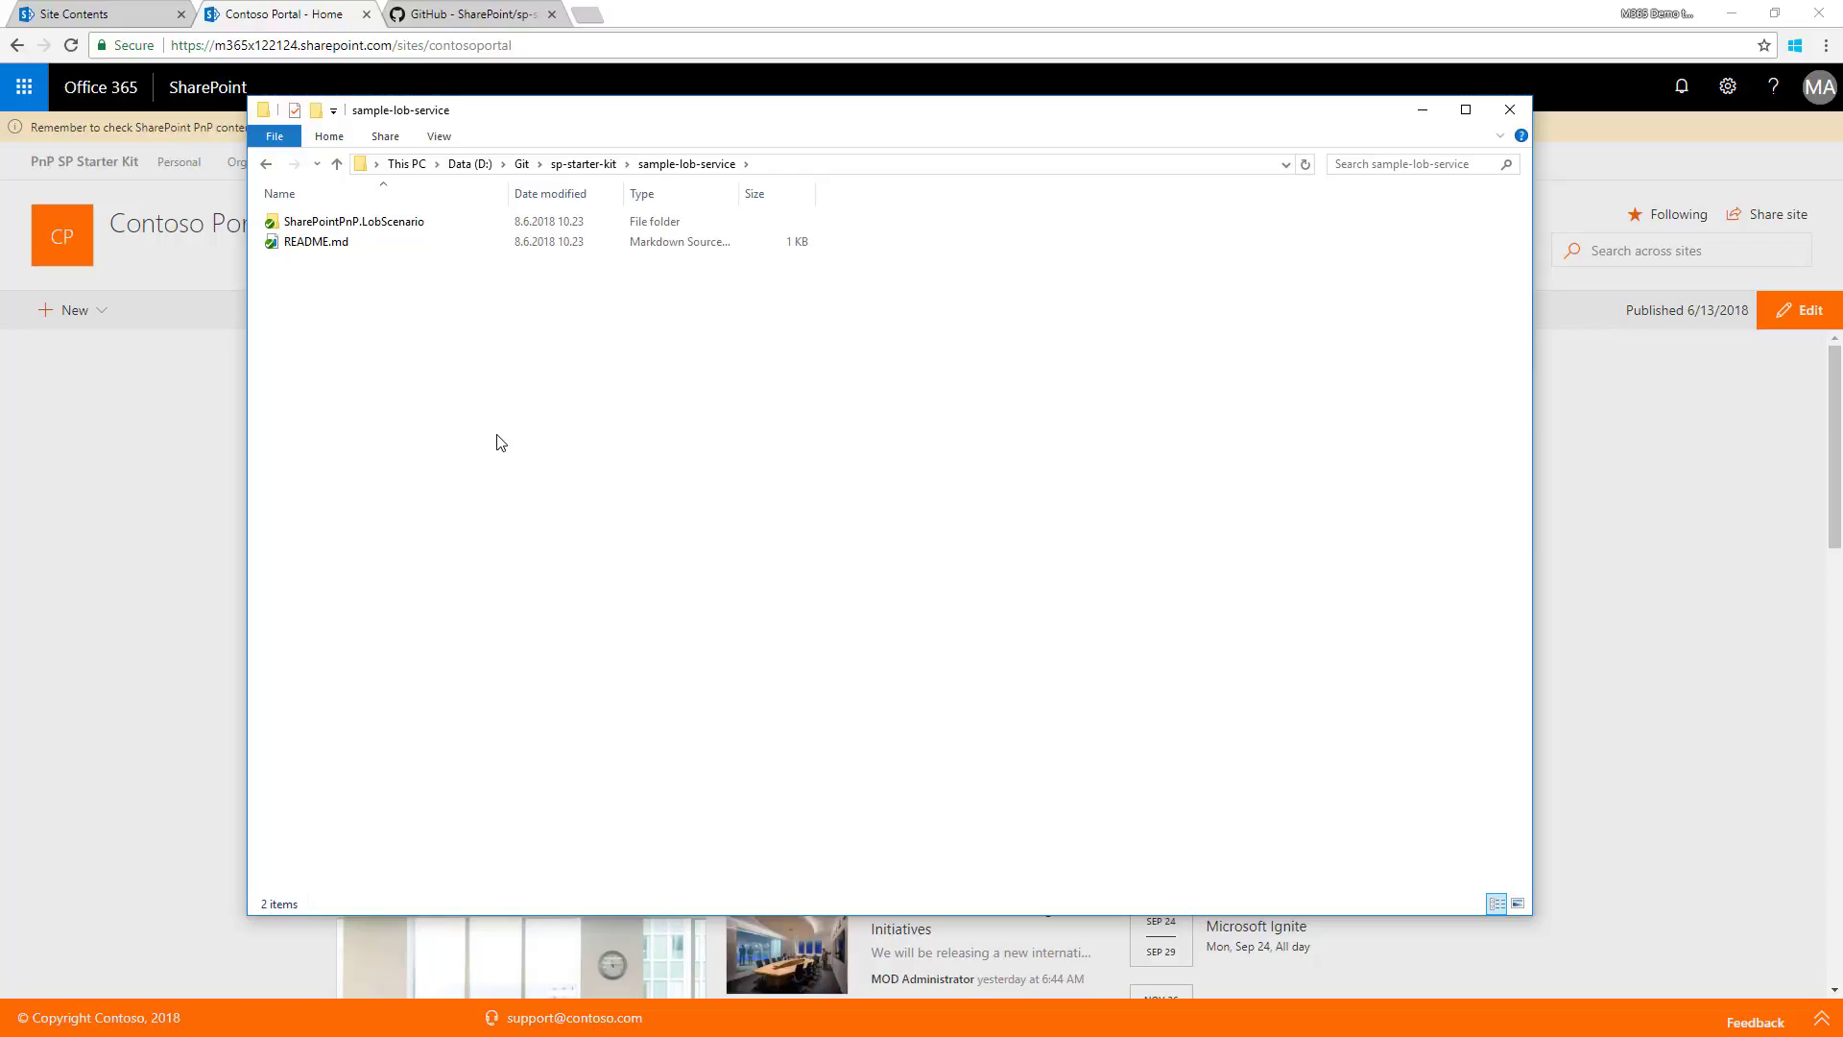
pyautogui.hotkey('alt', 'Left')
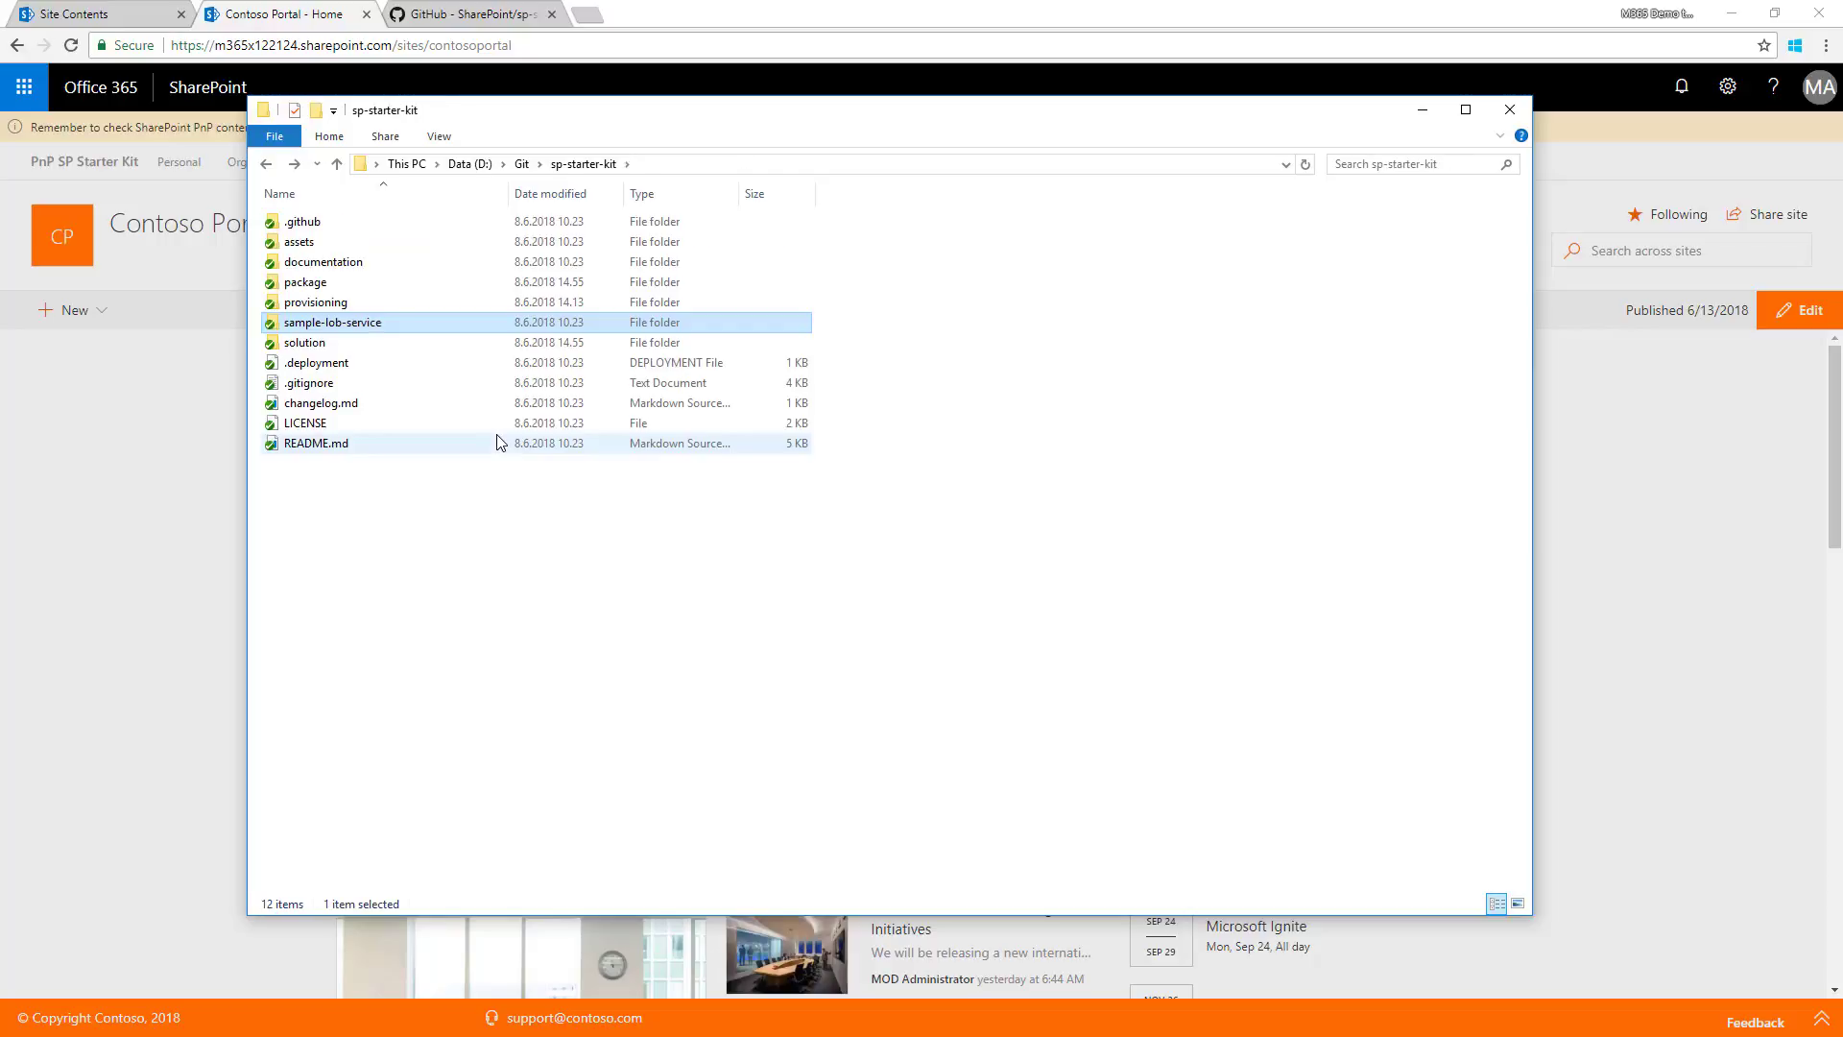
# Open the sp-starter-kit solution folder in Visual Studio Code with Open with Code.
pyautogui.doubleClick(432, 343)
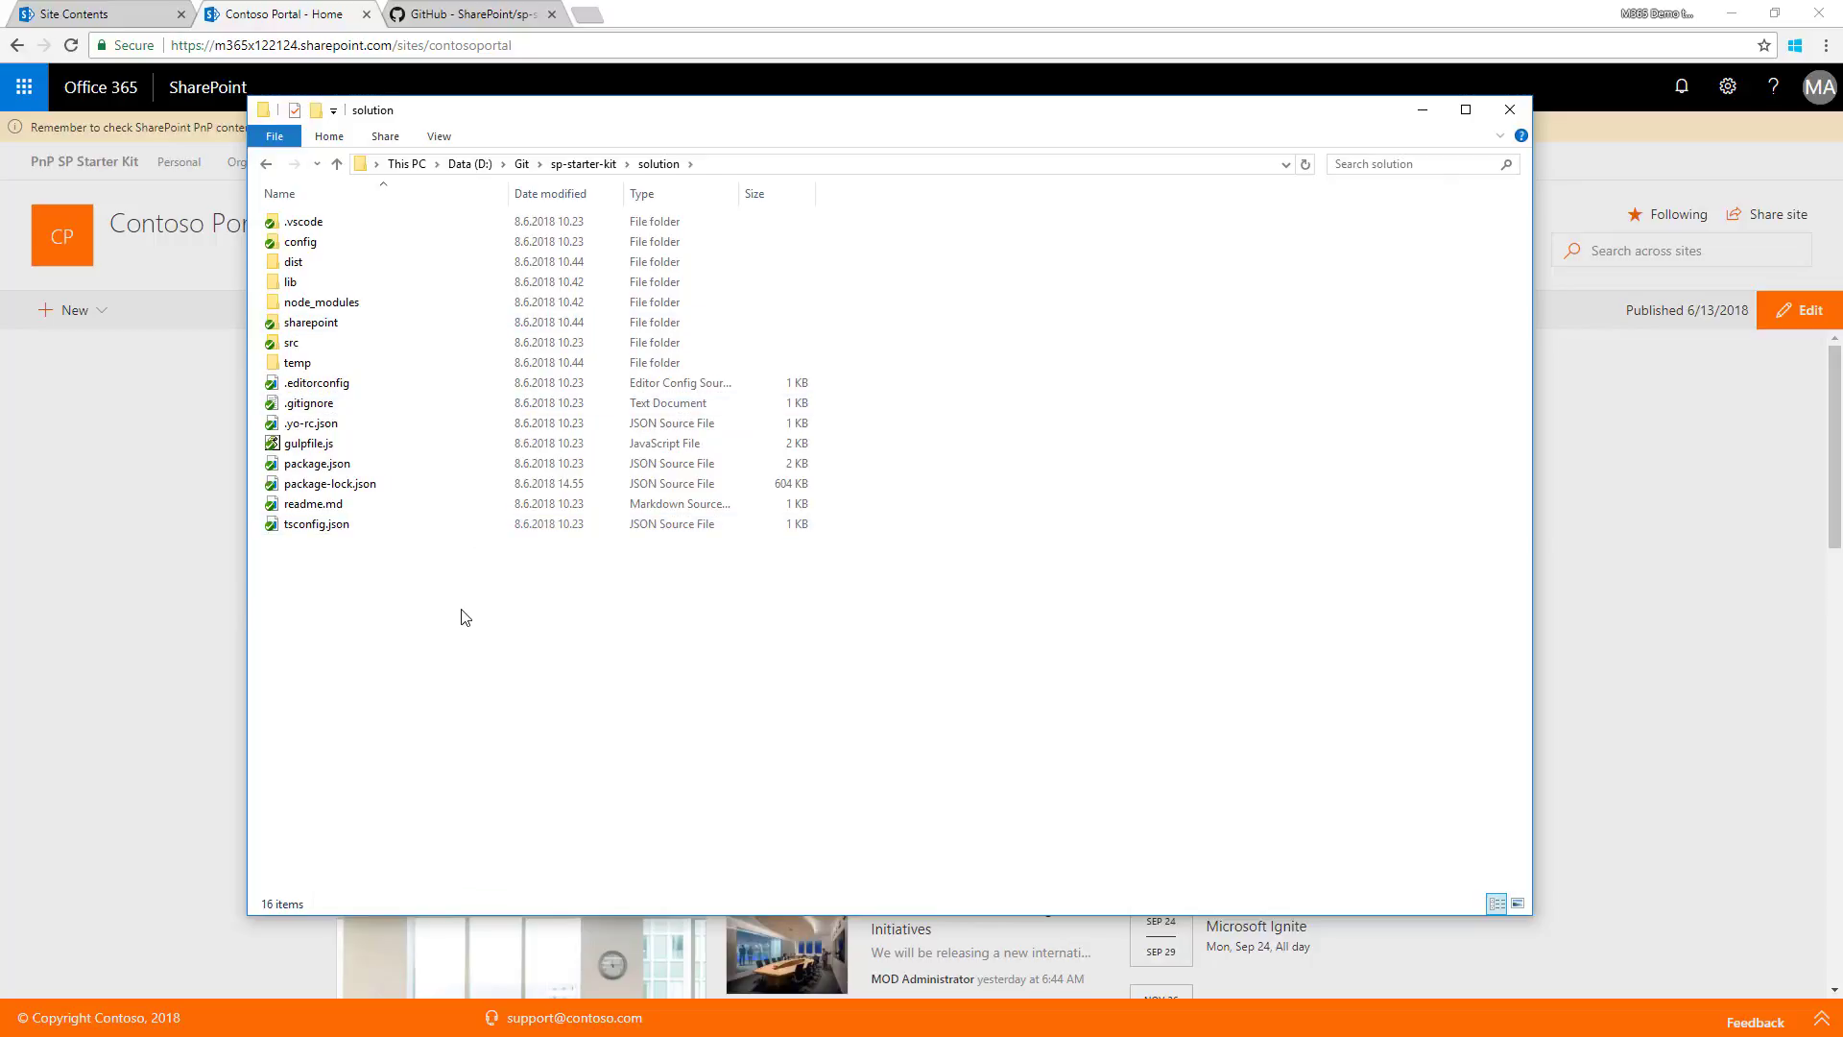
pyautogui.rightClick(379, 603)
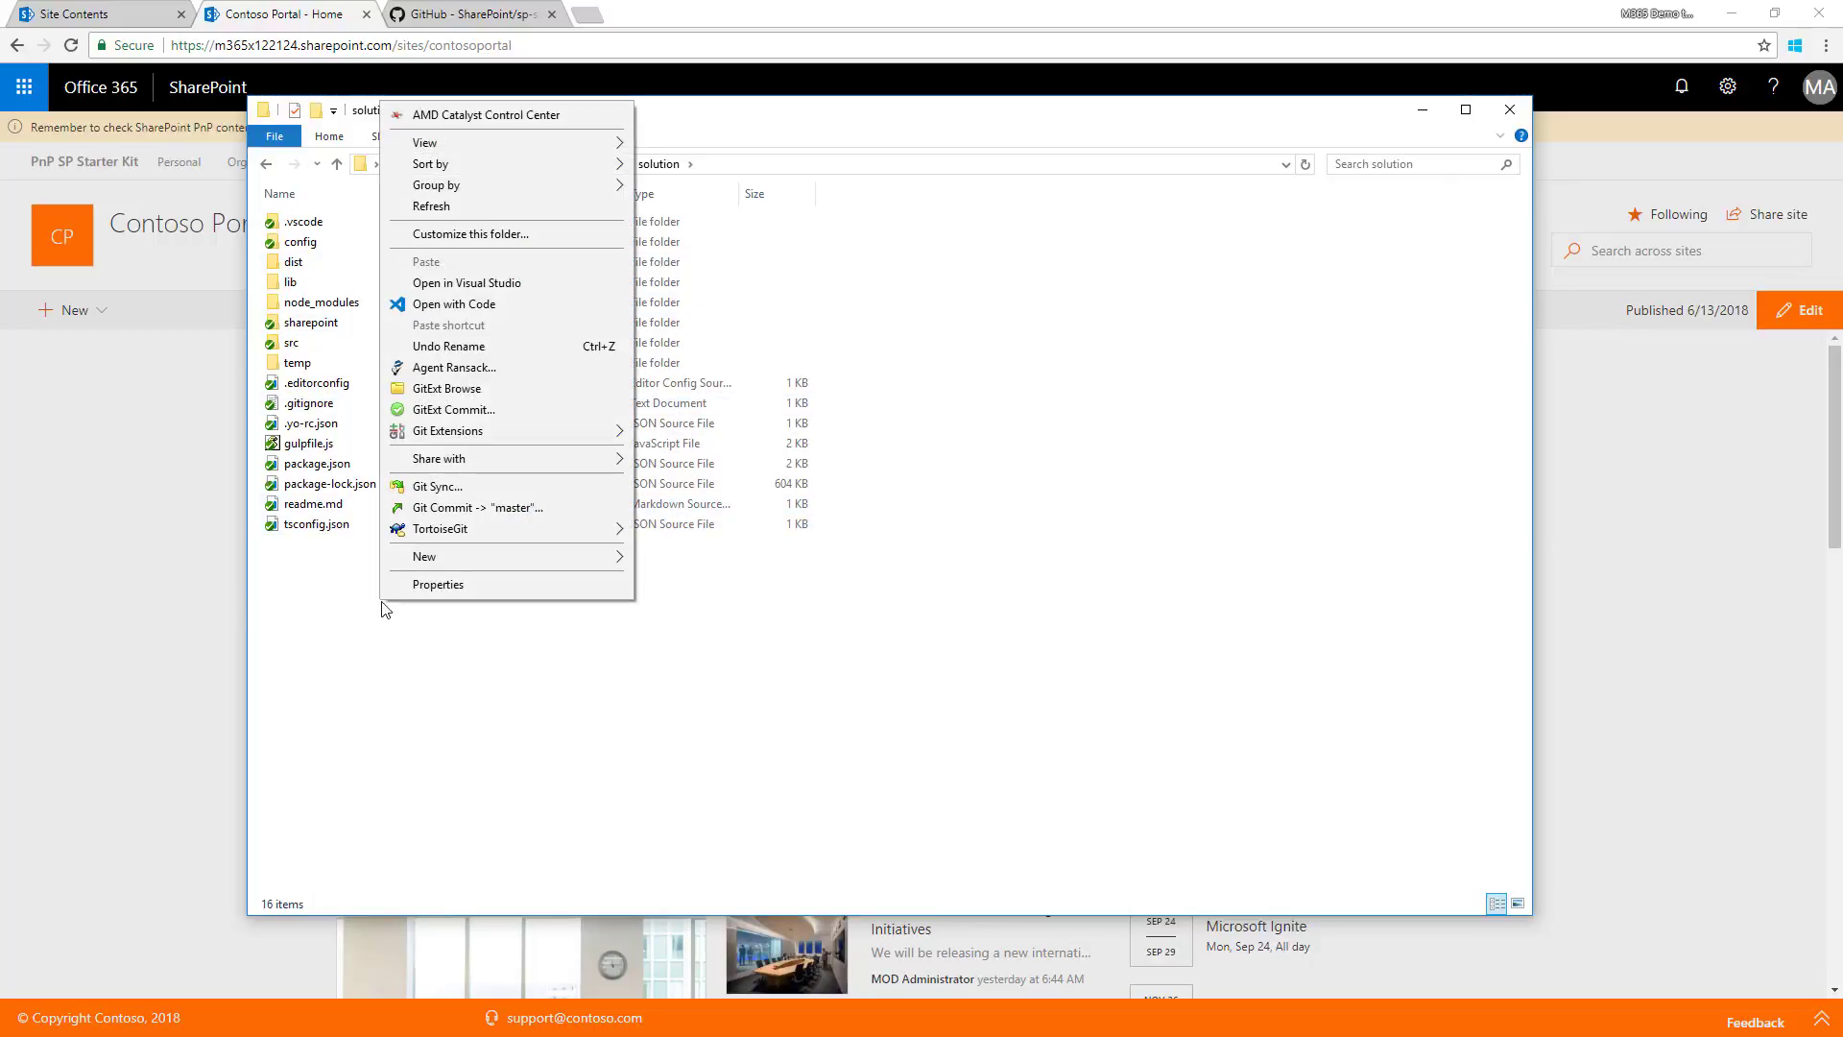
pyautogui.click(510, 304)
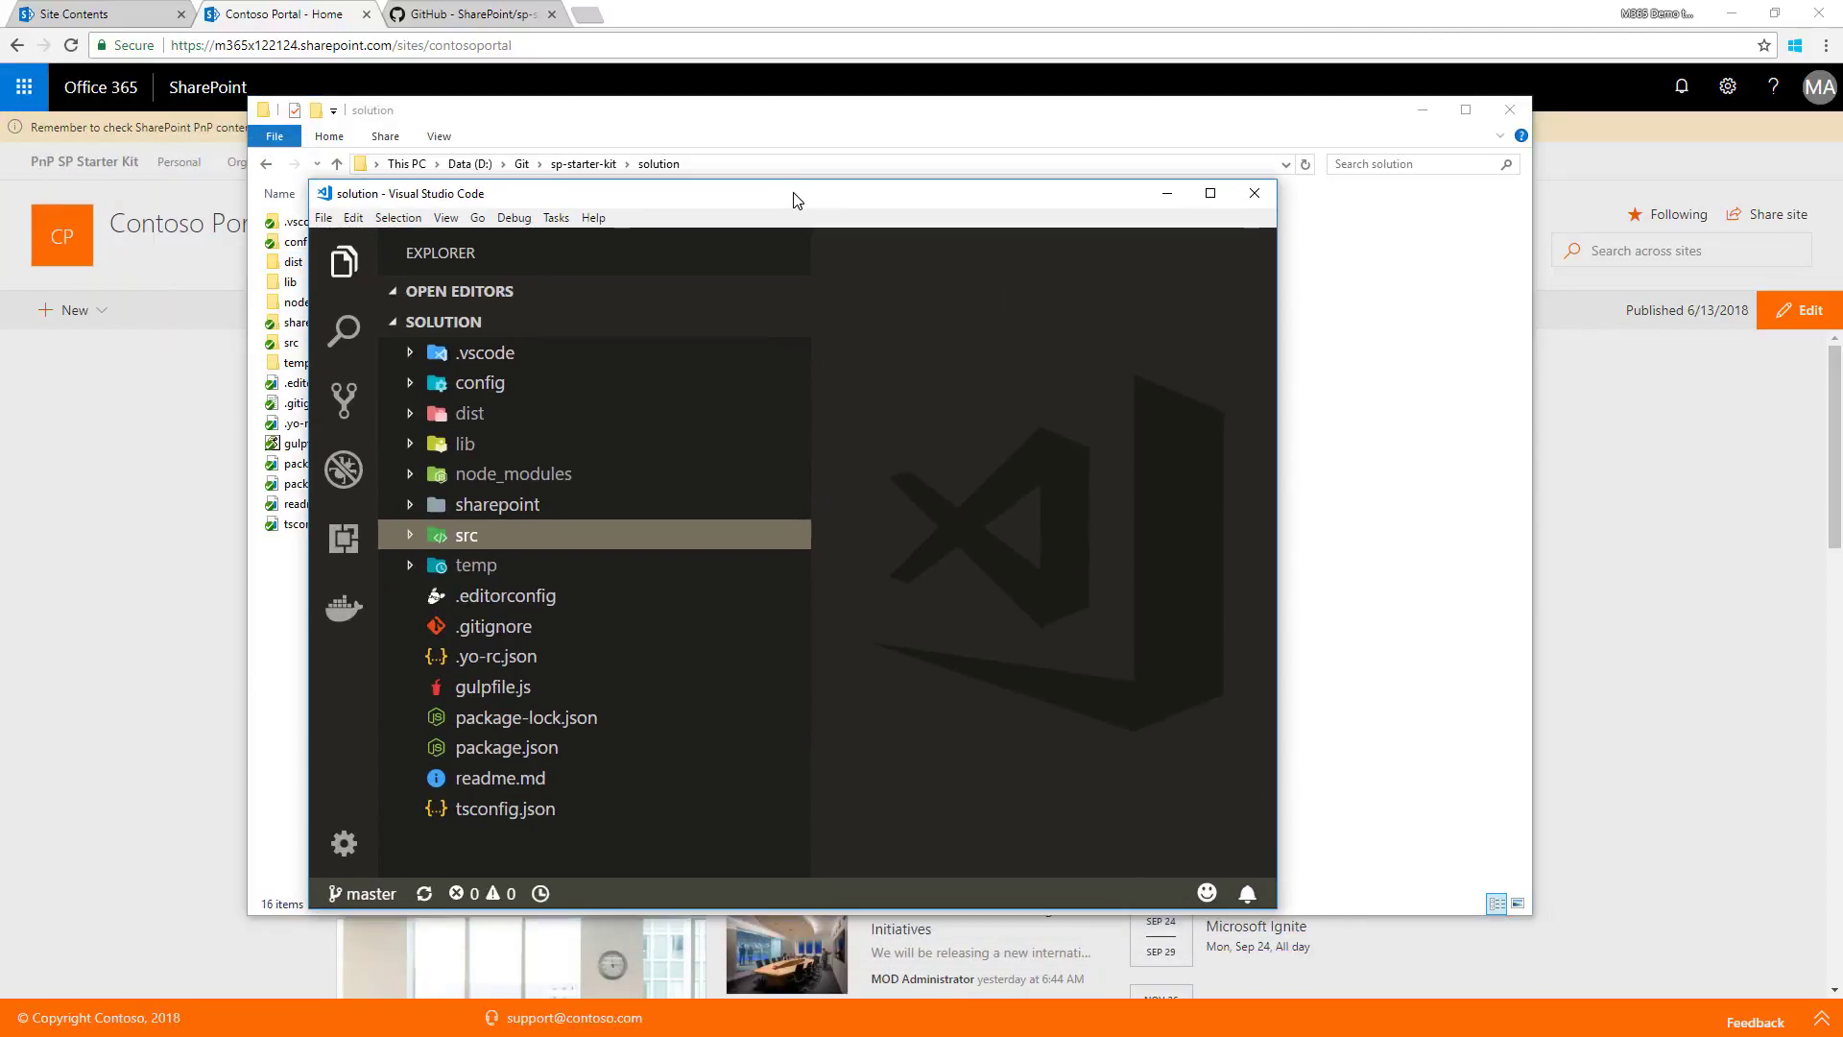
# Maximize Visual Studio Code and open src > webparts > tiles > components > Tiles.tsx.
pyautogui.doubleClick(791, 189)
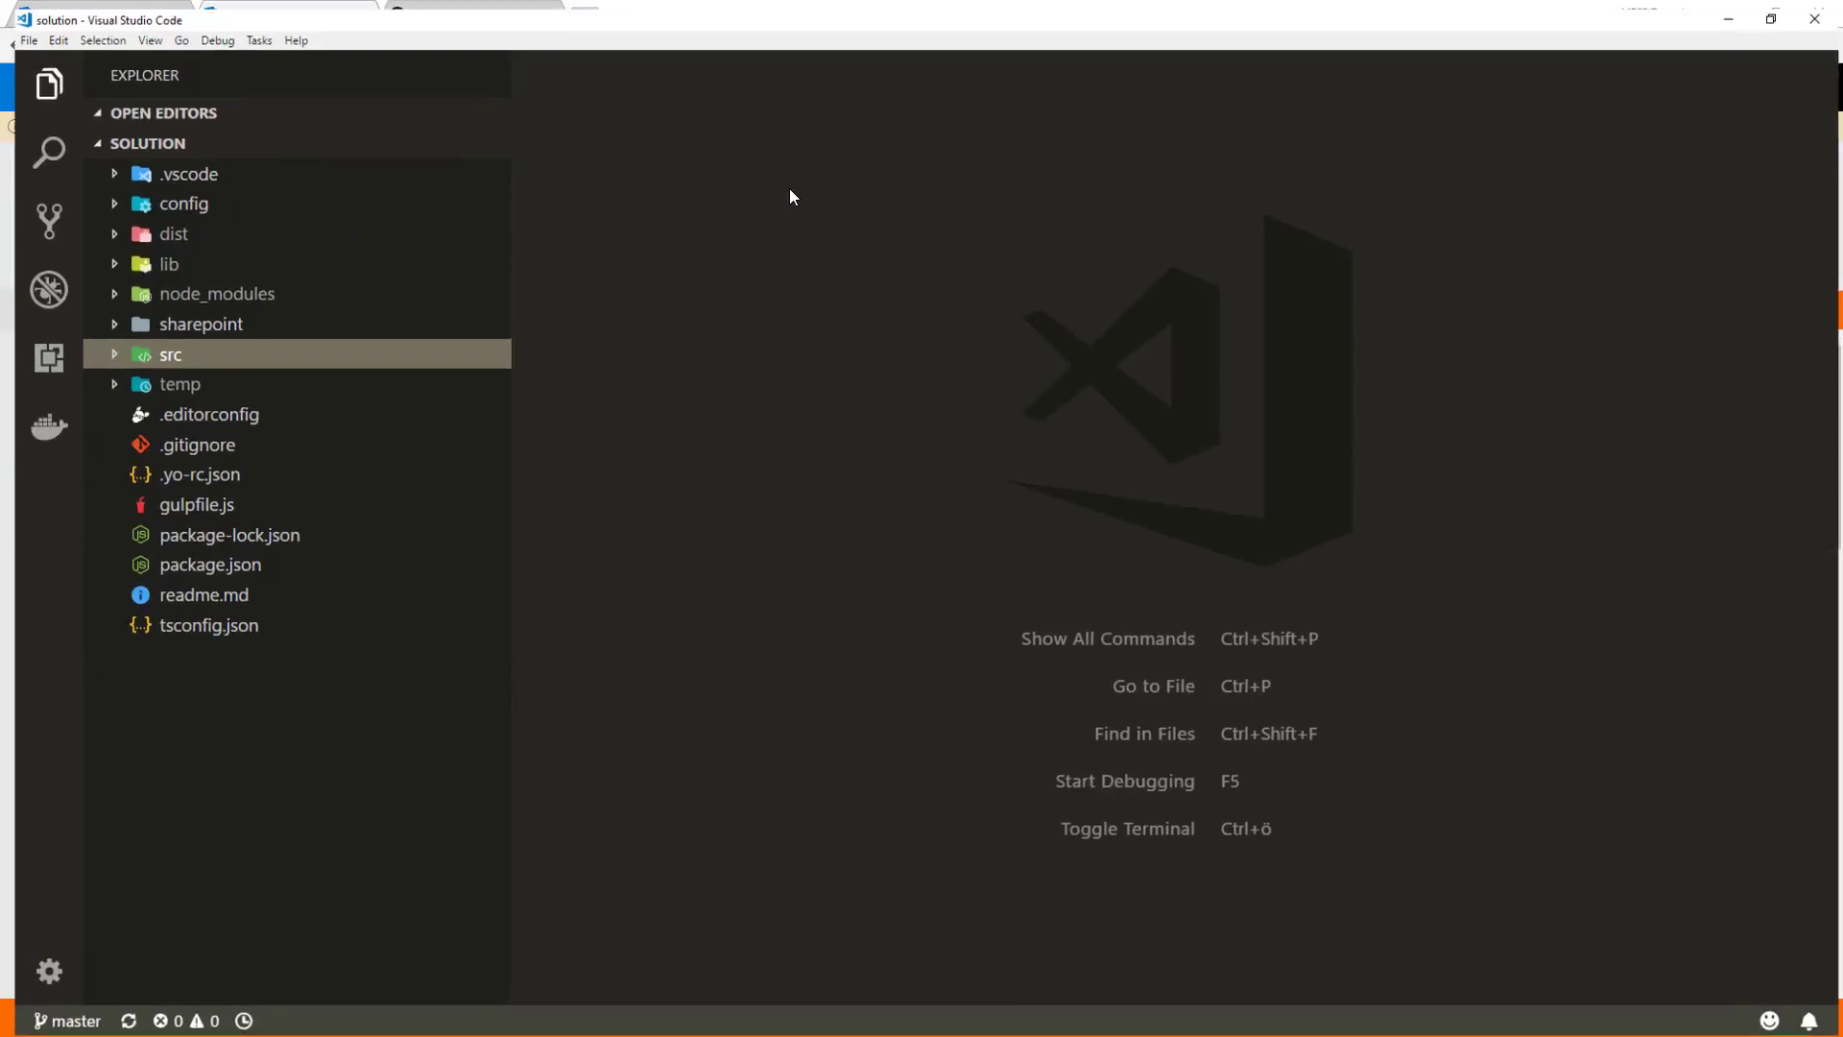
pyautogui.click(106, 355)
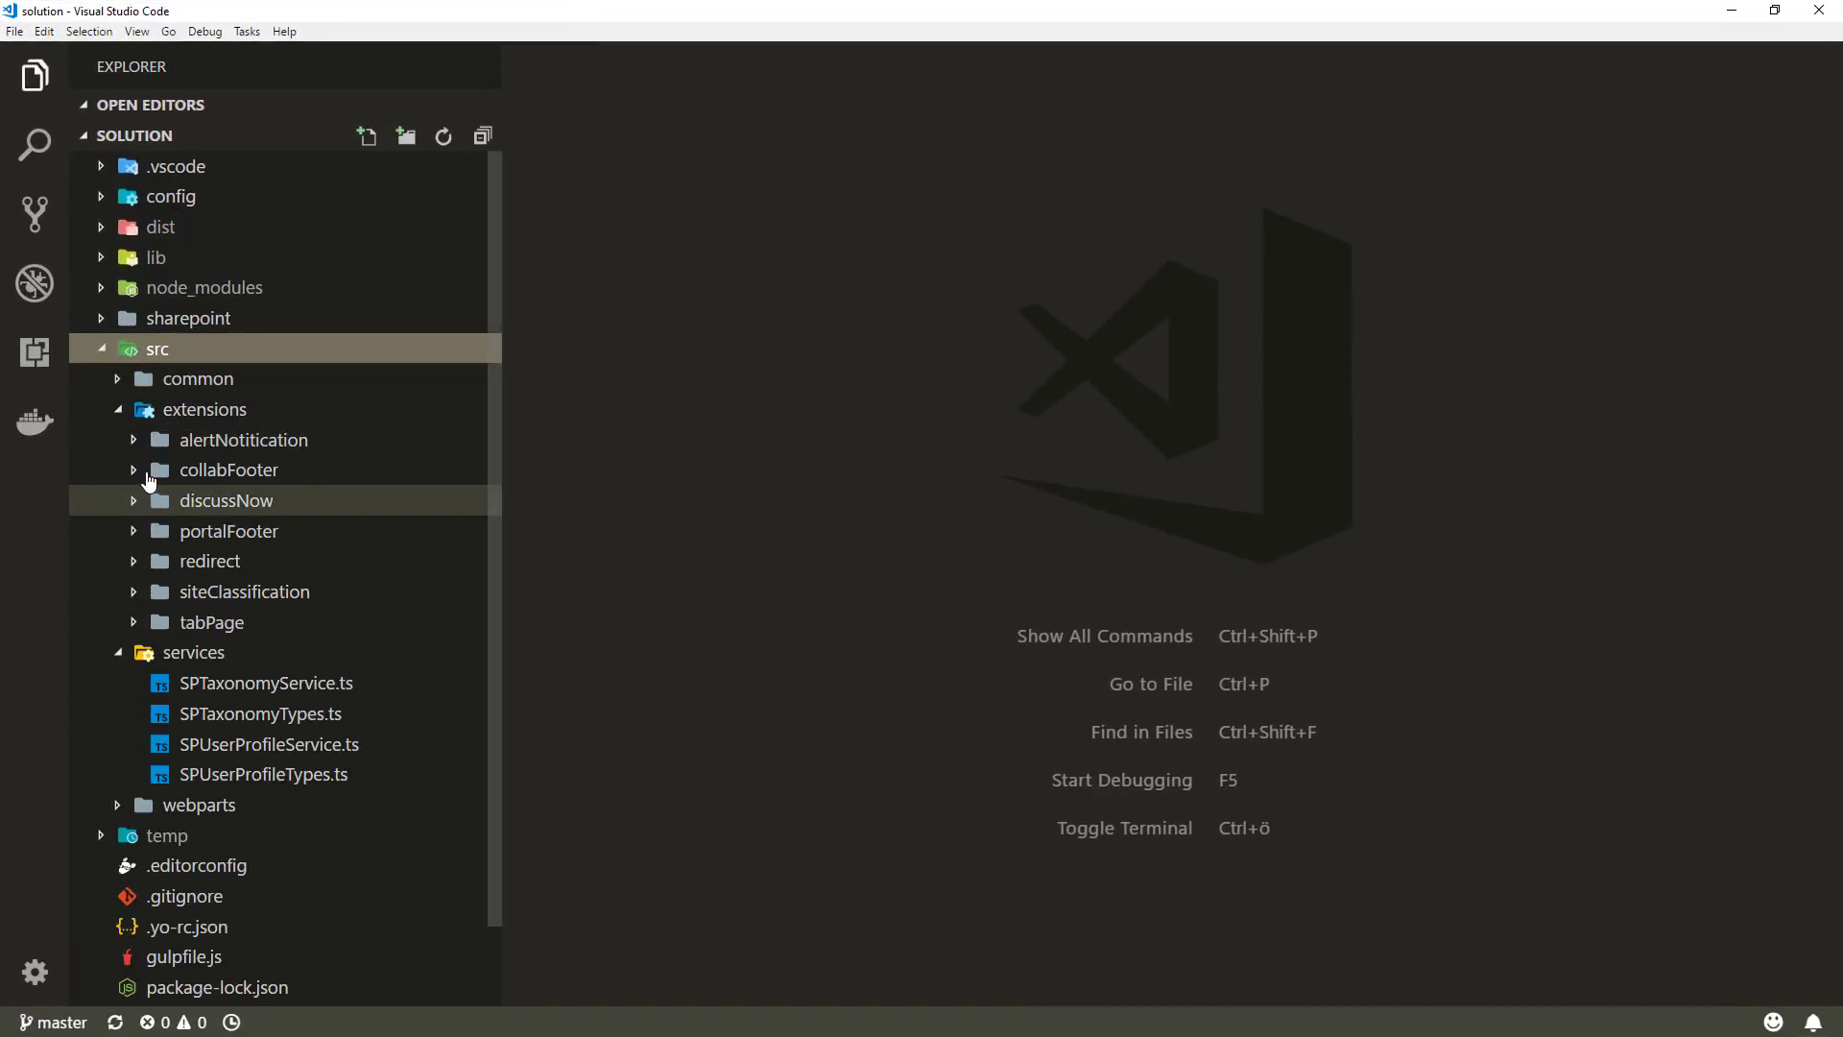
pyautogui.click(146, 411)
pyautogui.click(118, 443)
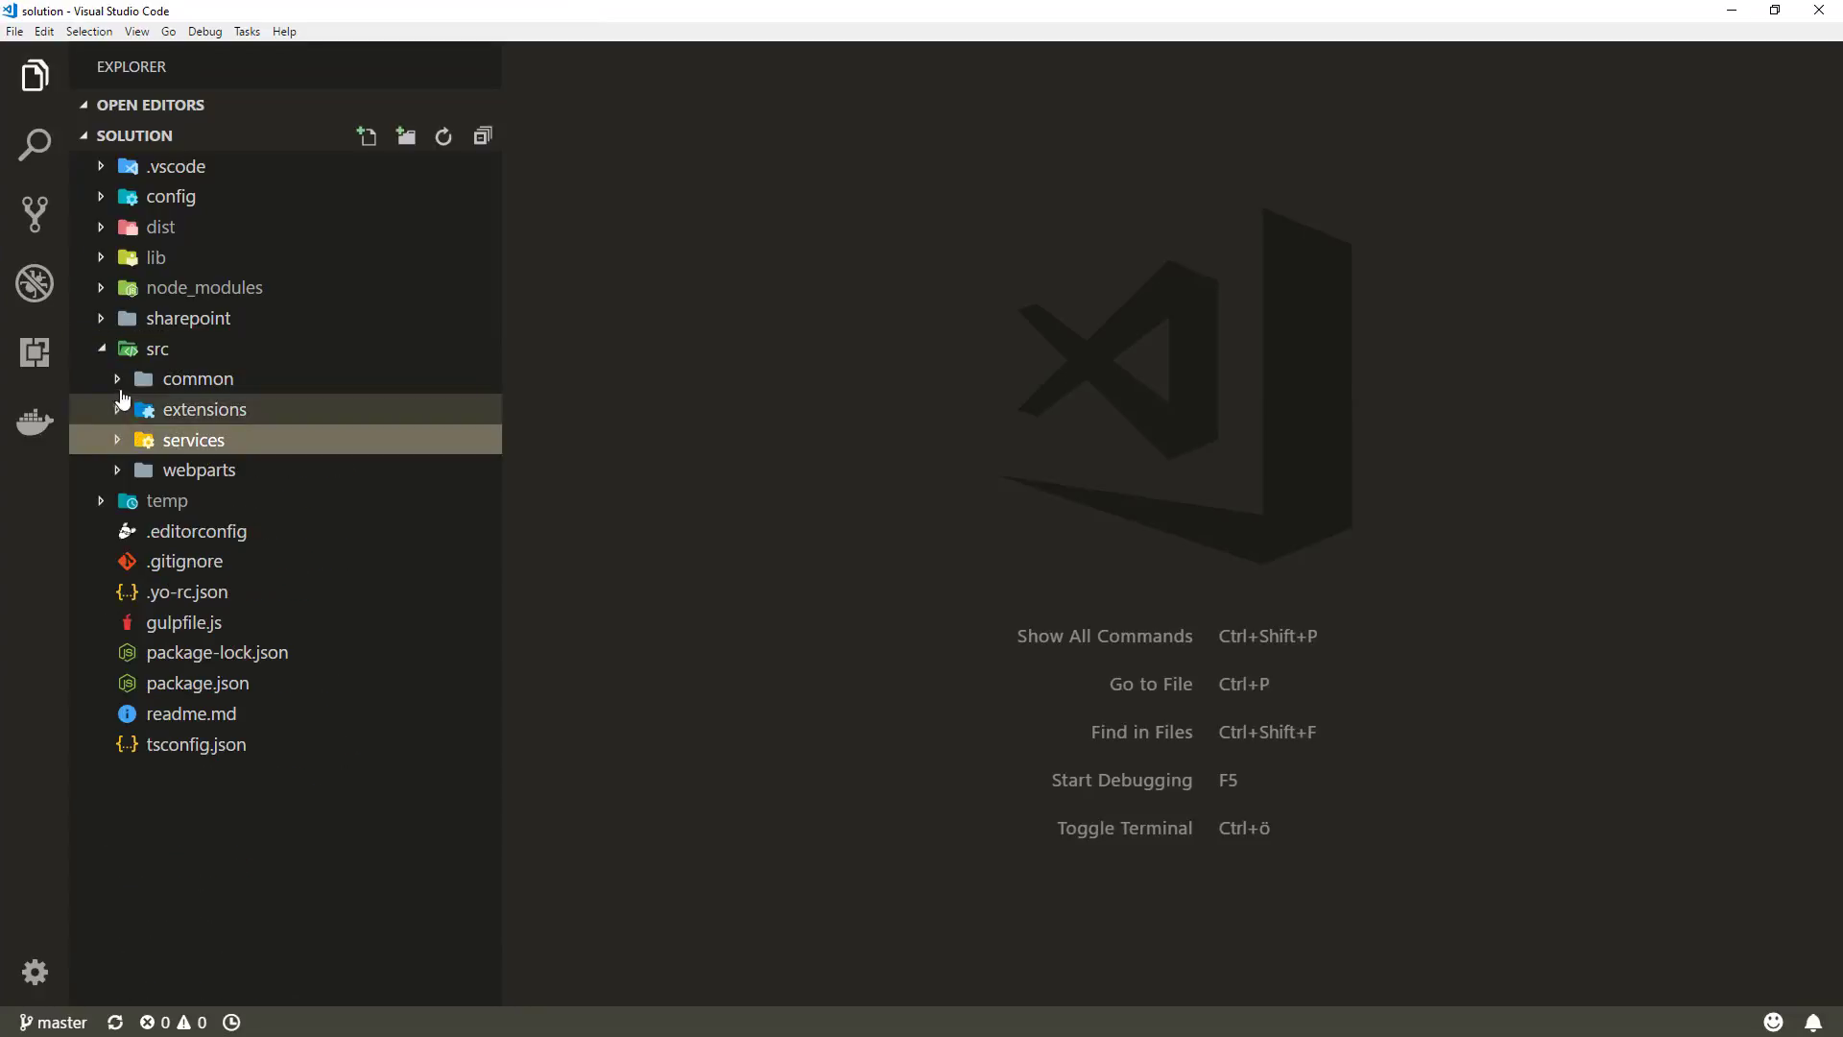
pyautogui.click(119, 470)
pyautogui.scroll(-3, 192, 461)
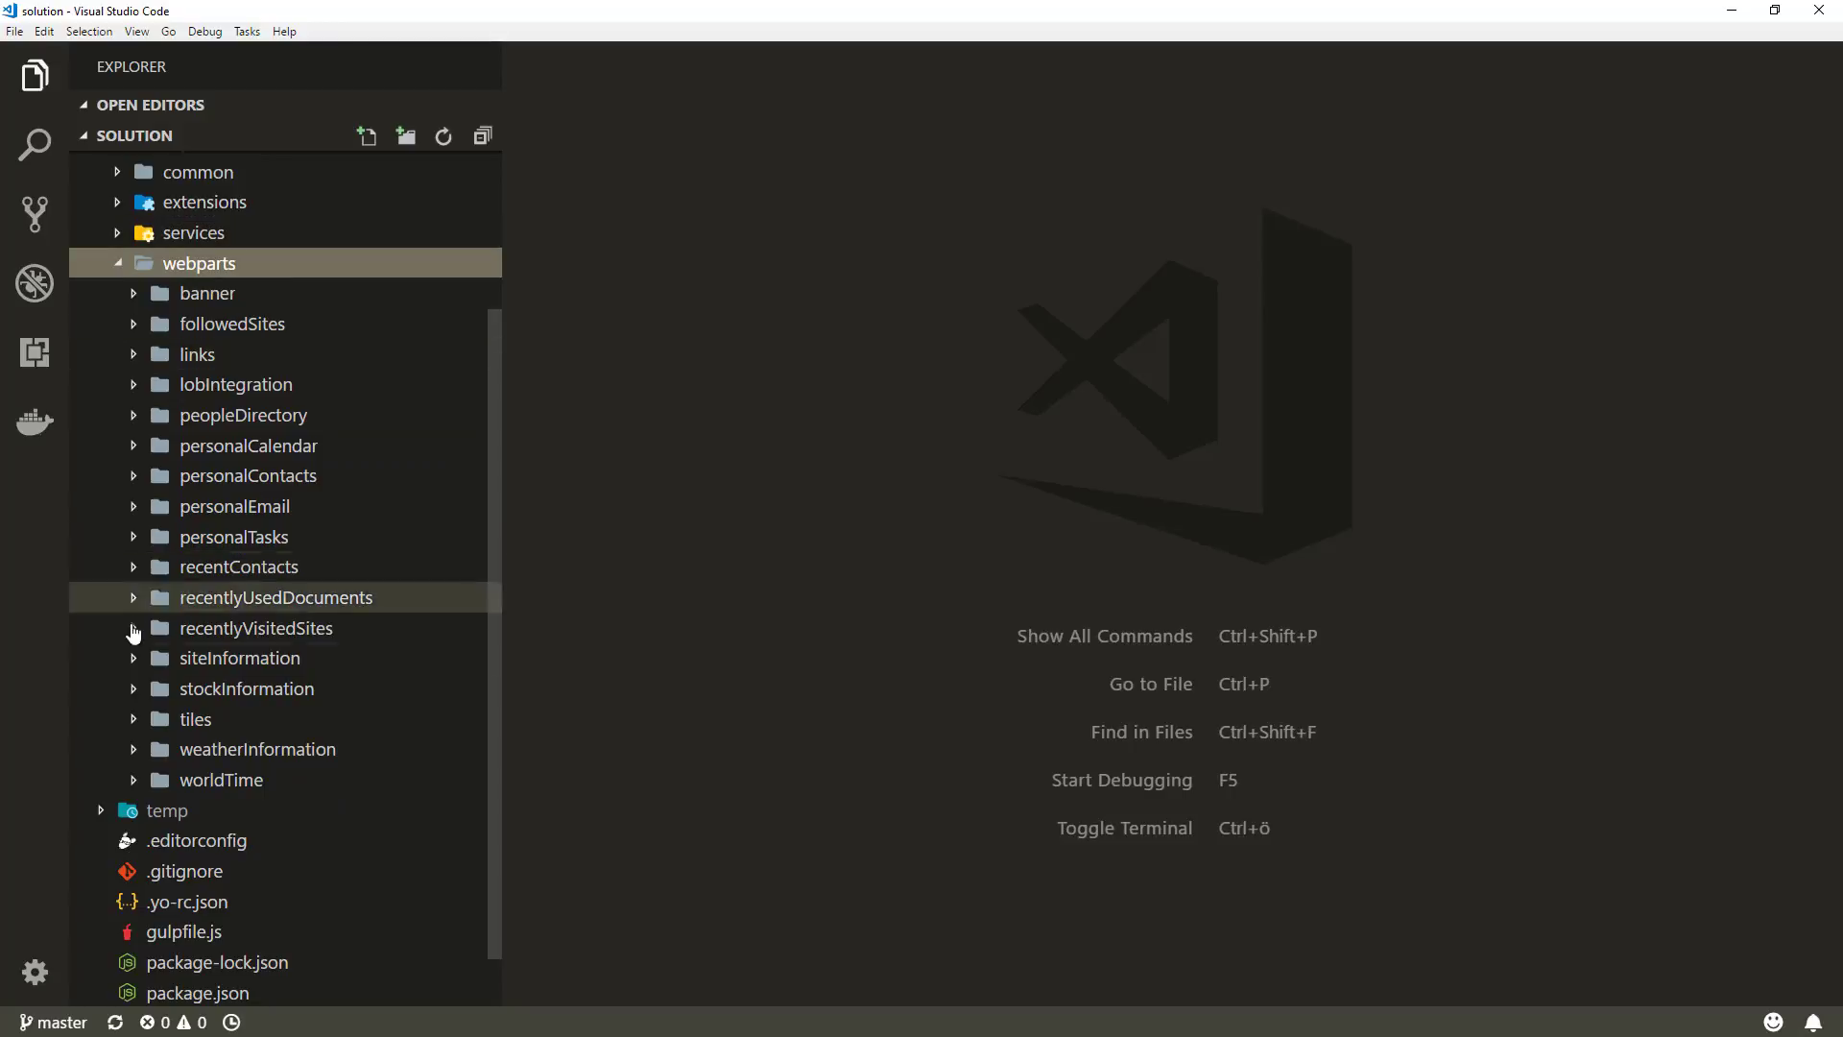
pyautogui.click(159, 718)
pyautogui.scroll(-2, 160, 718)
pyautogui.click(154, 612)
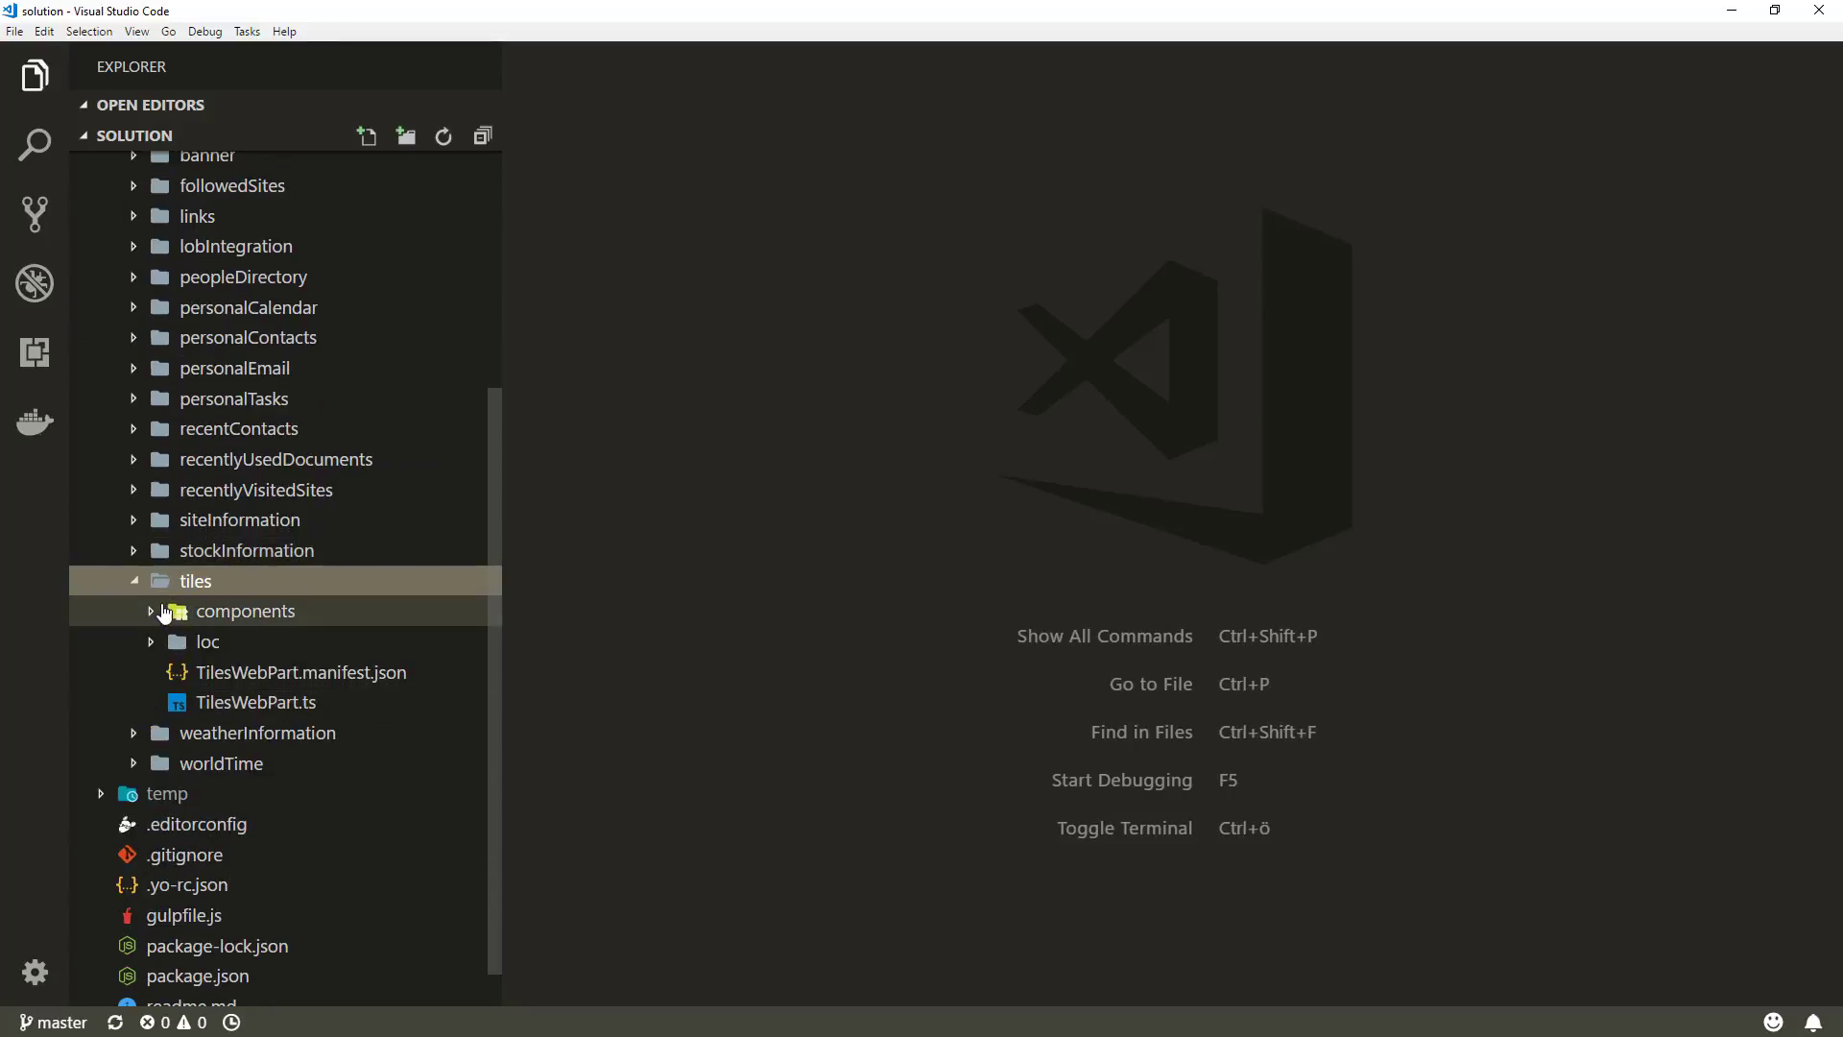
pyautogui.click(151, 614)
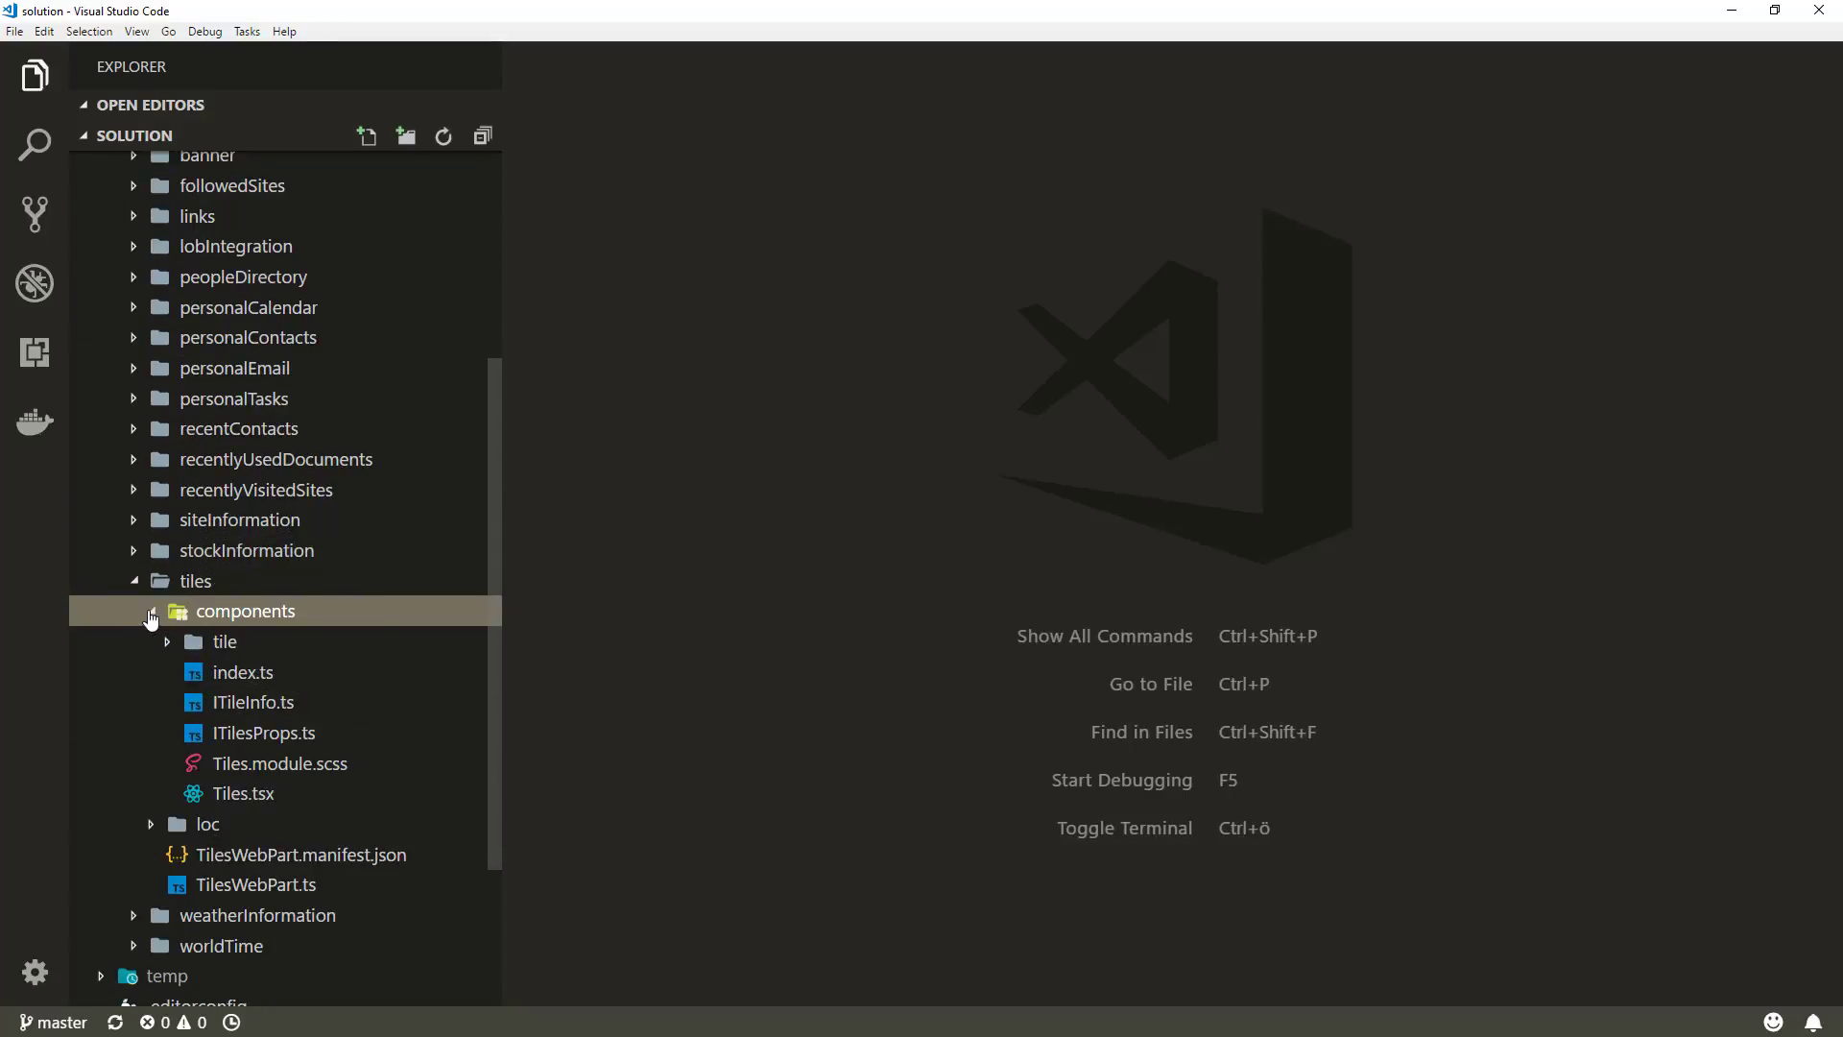
pyautogui.click(242, 794)
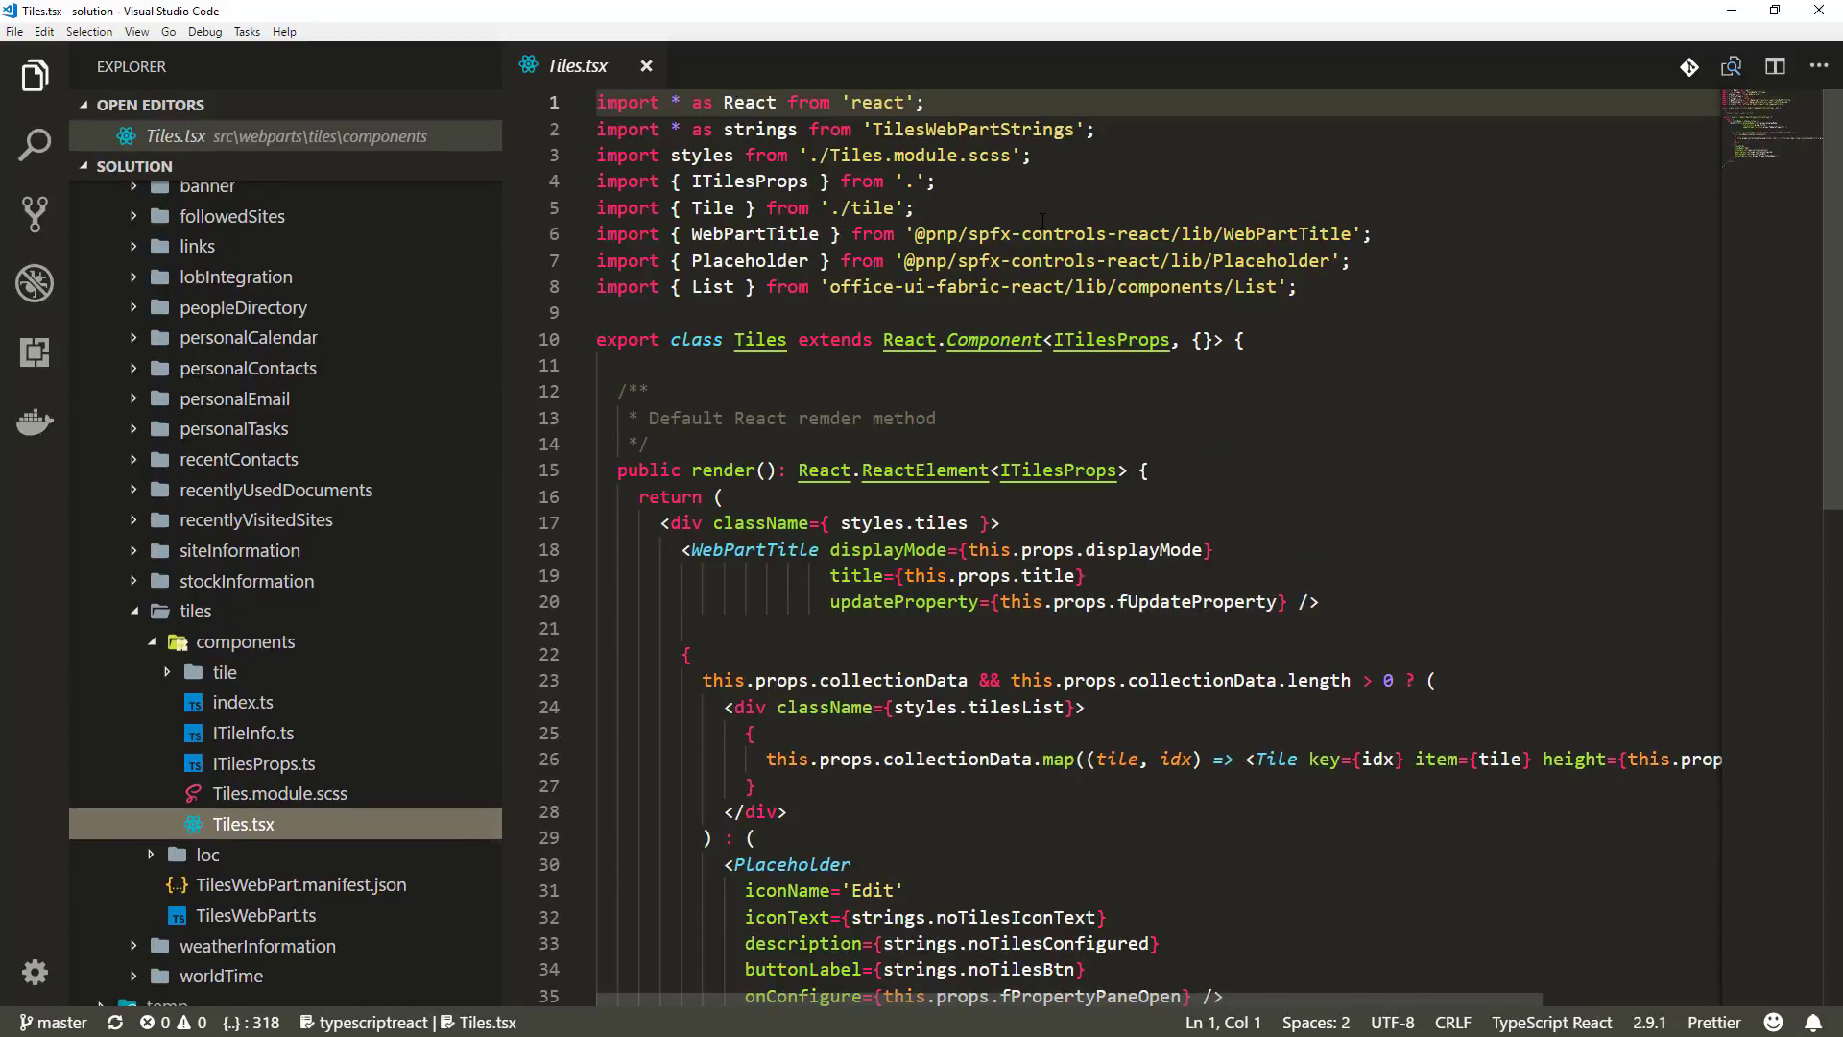
# Inspect the WebPartTitle import from spfx-controls-react, then collapse the src folder tree.
pyautogui.click(992, 233)
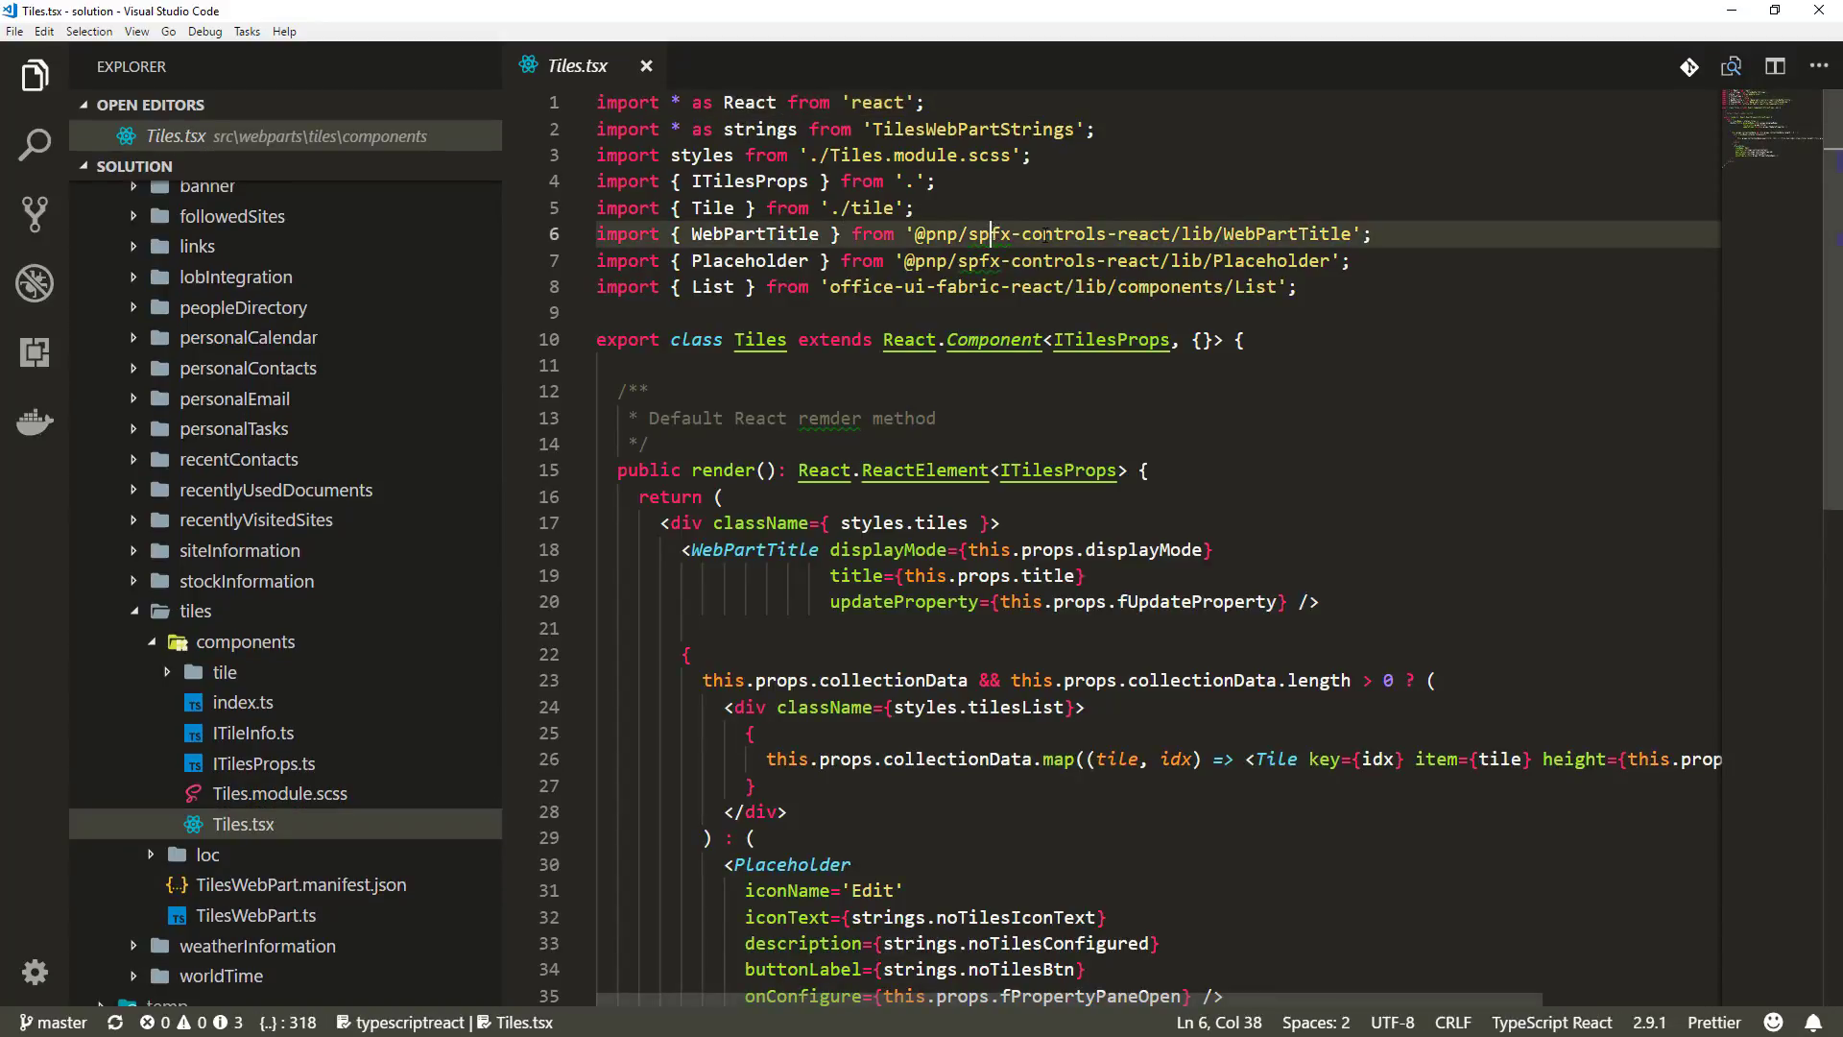
pyautogui.click(1086, 233)
pyautogui.click(137, 612)
pyautogui.click(111, 203)
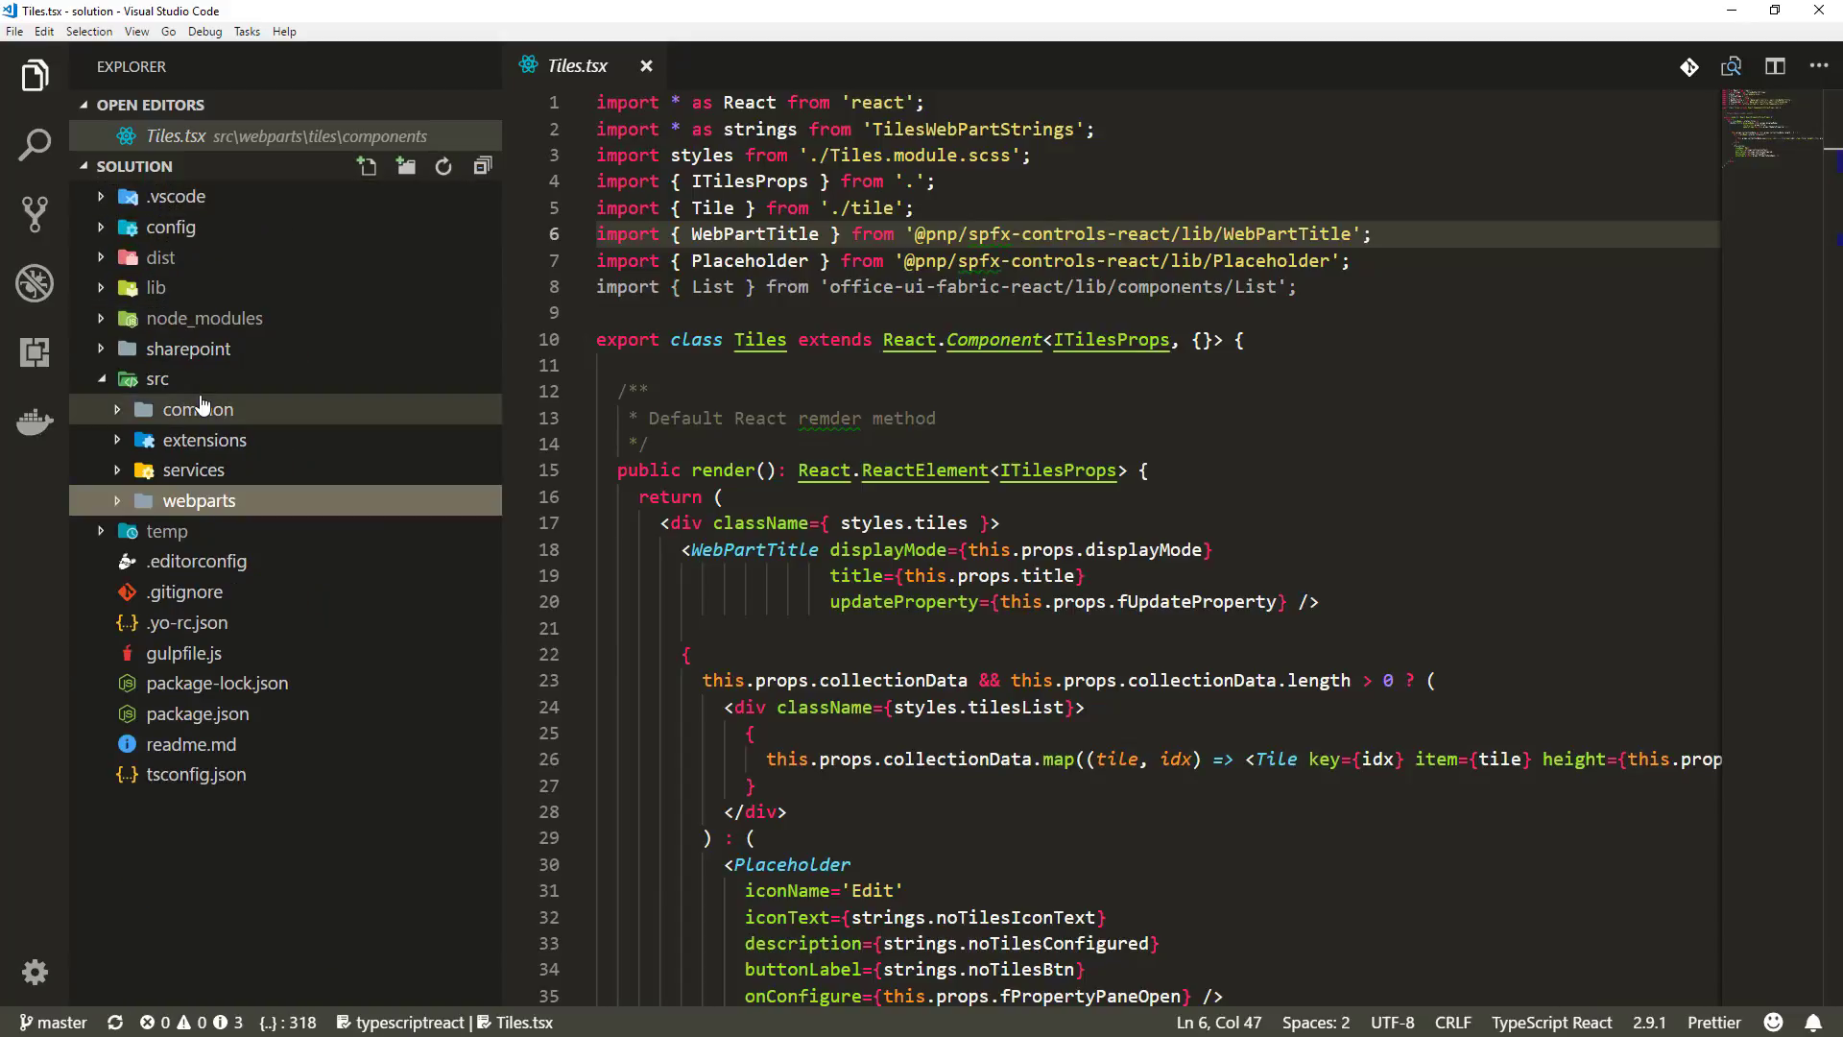
pyautogui.click(211, 439)
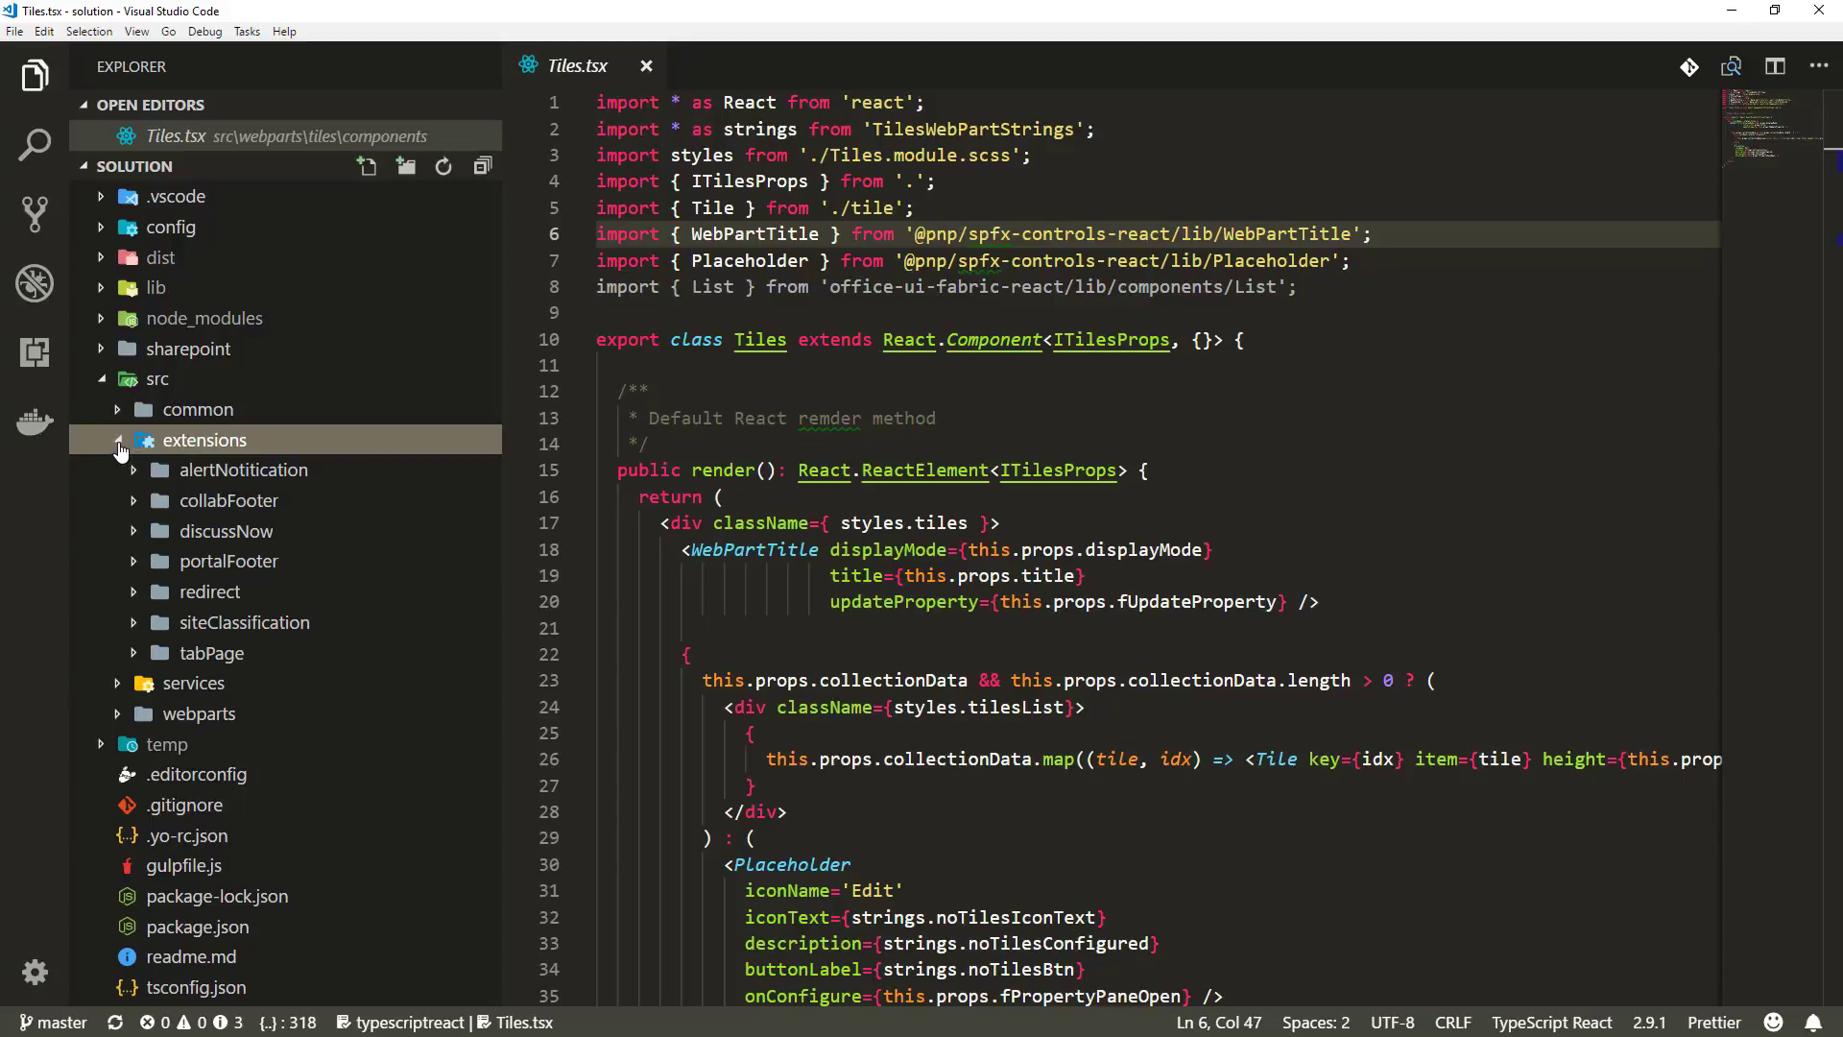
pyautogui.click(118, 442)
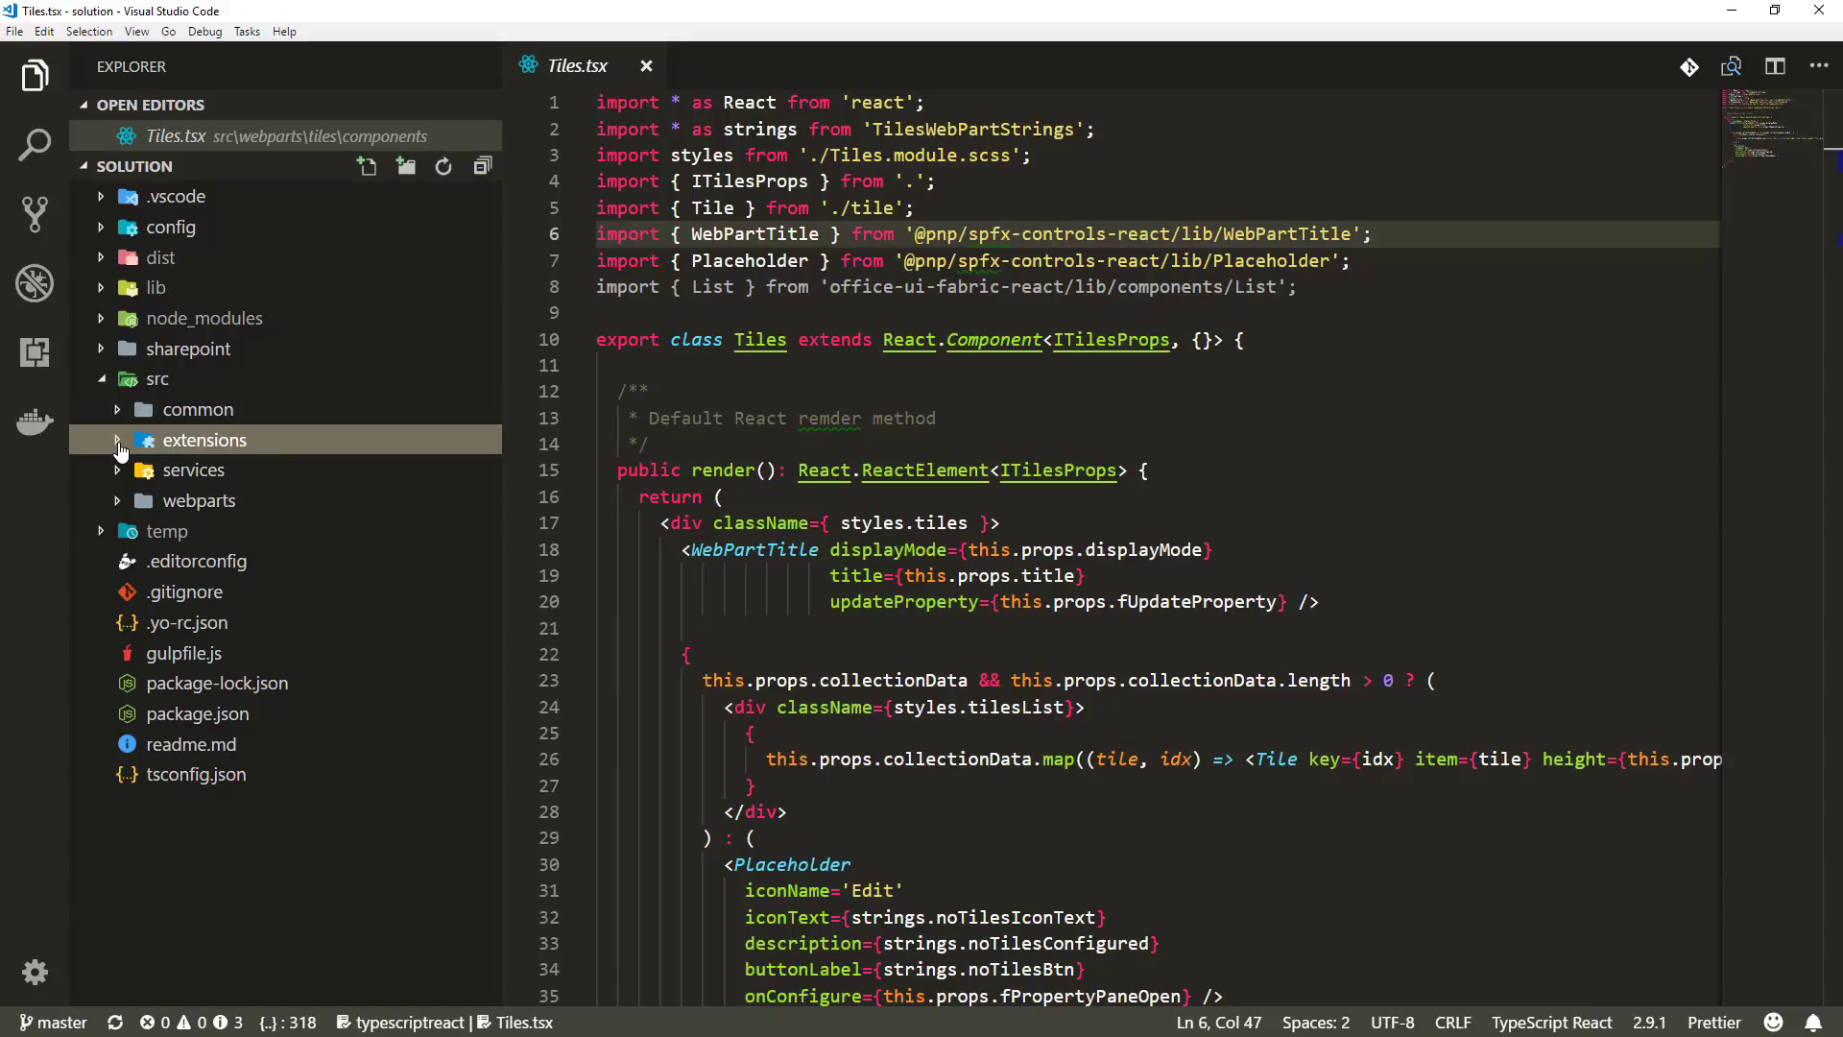
pyautogui.click(103, 381)
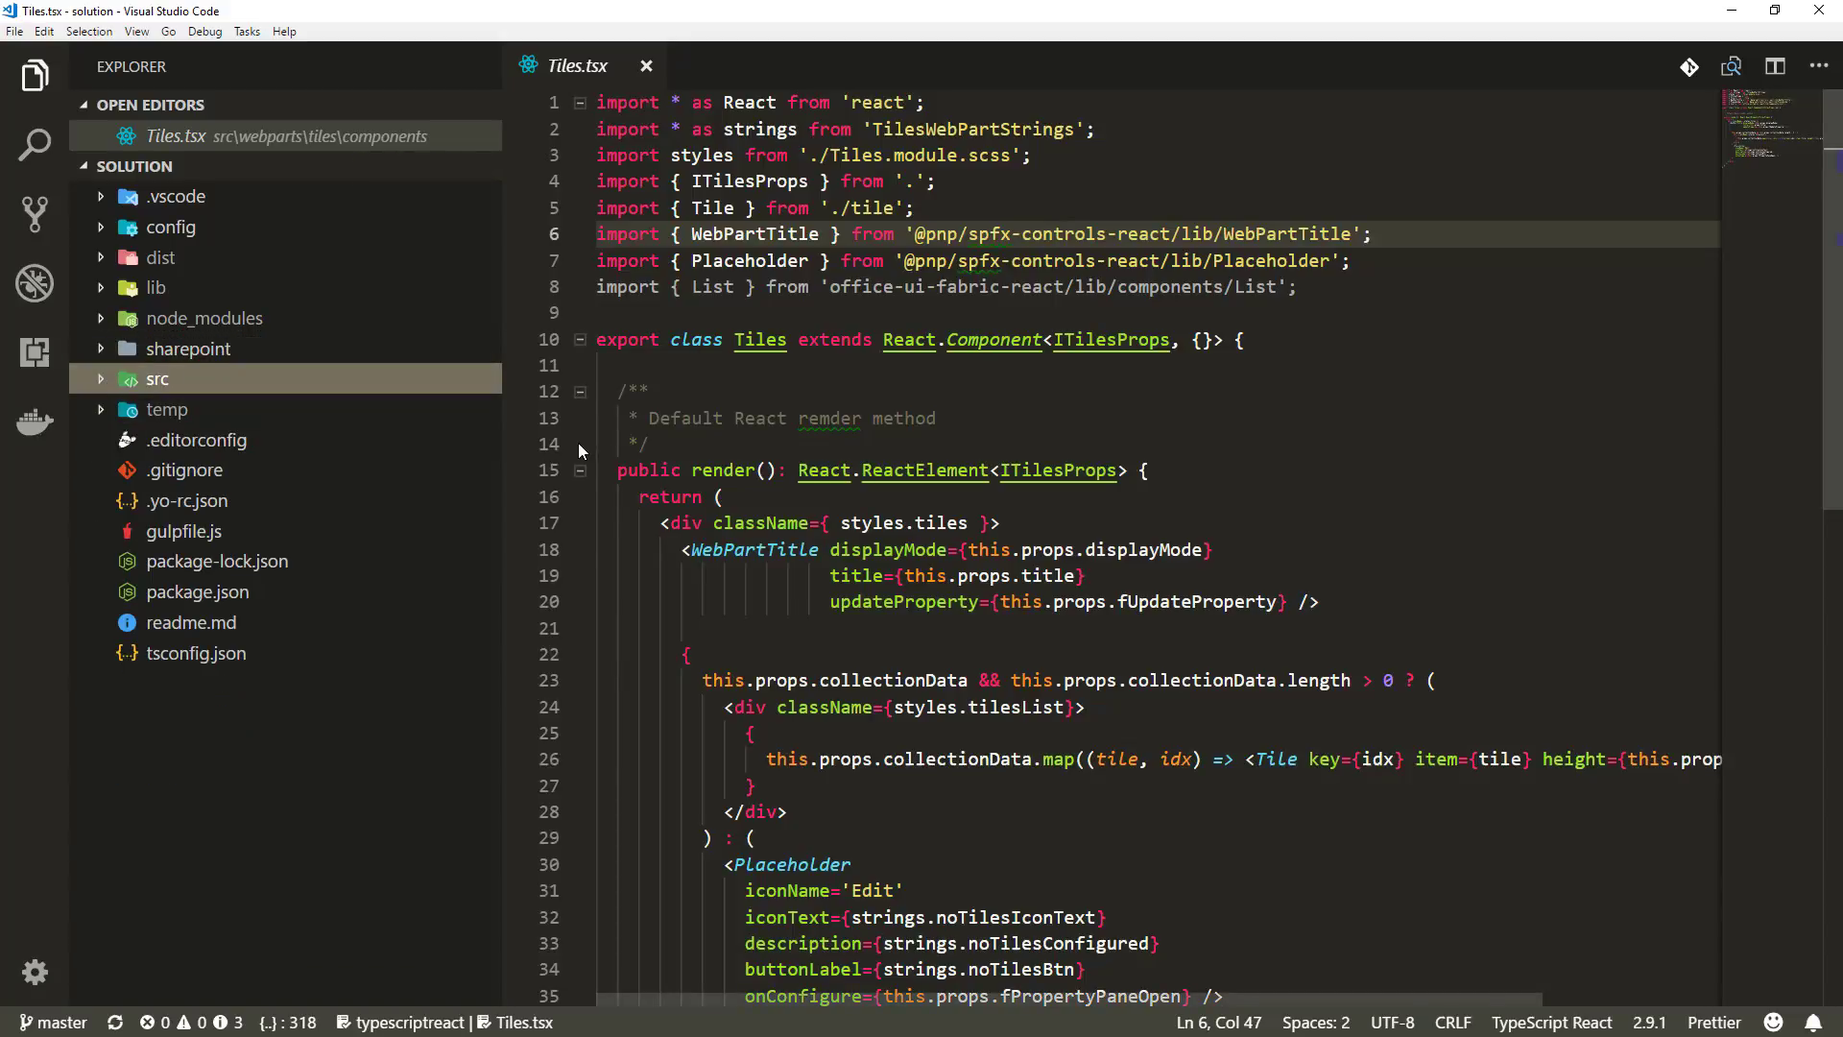
# Minimize Visual Studio Code and switch to the Contoso Portal browser window.
pyautogui.click(1743, 16)
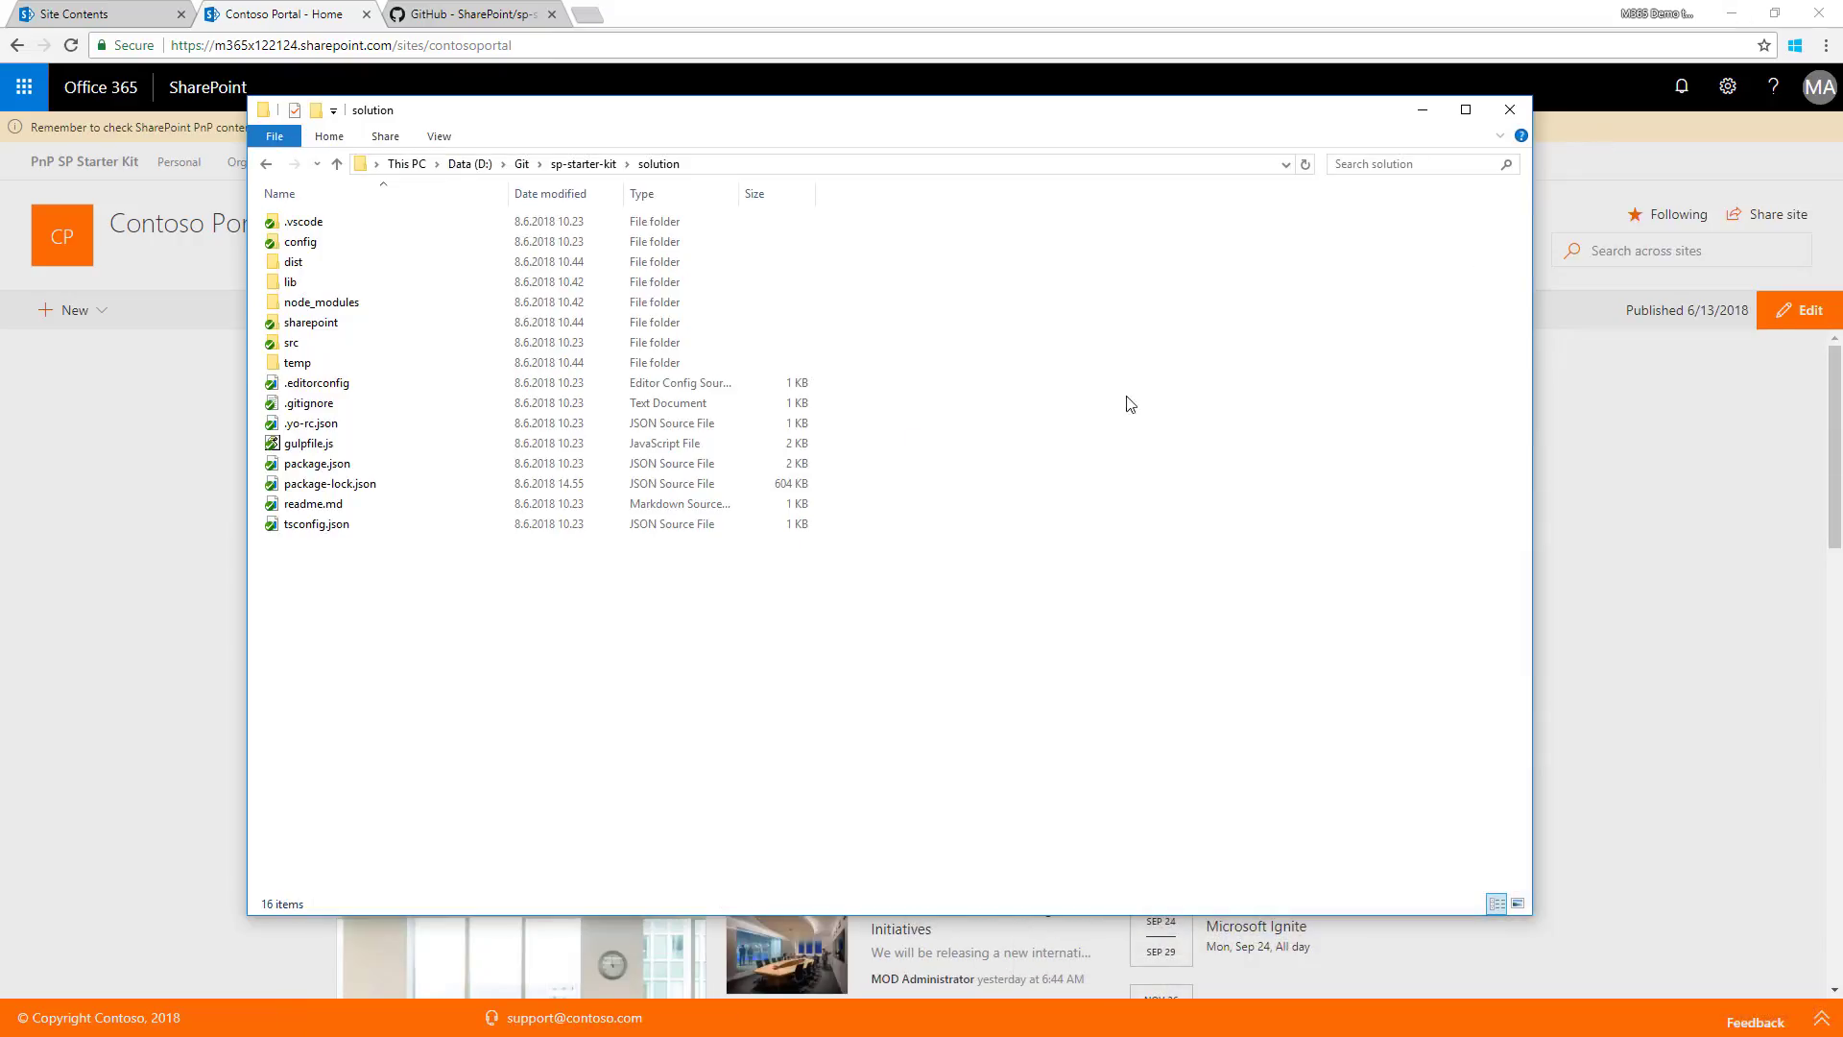
pyautogui.click(146, 618)
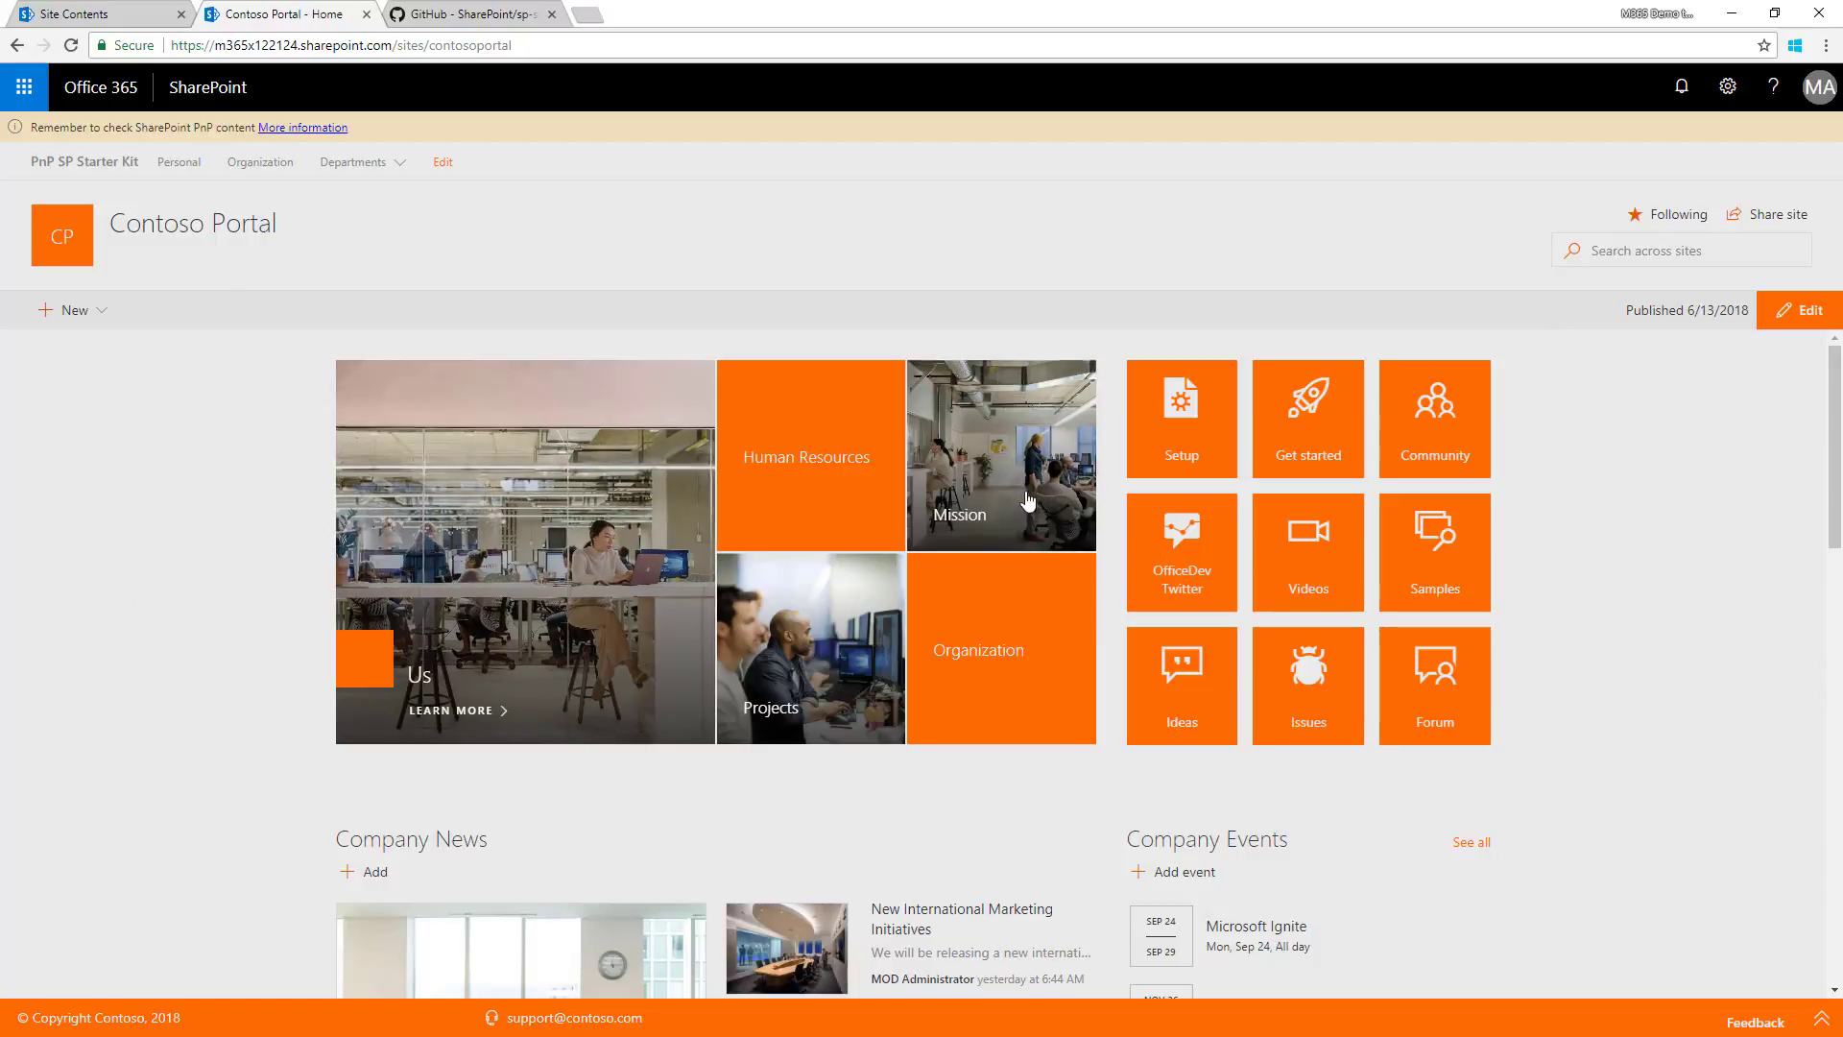